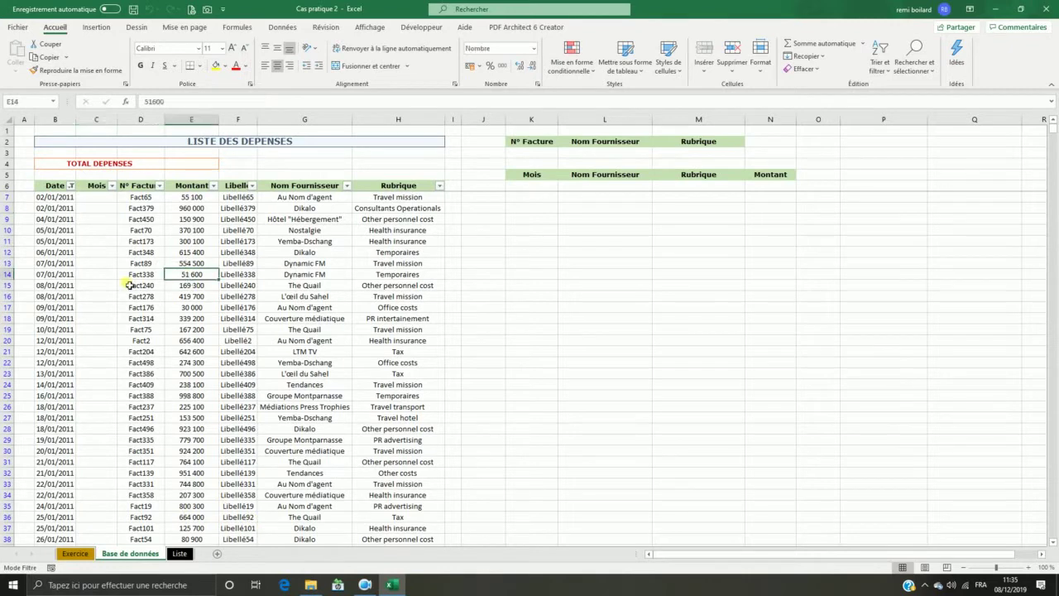
- Reset the Date column filter so that all dates are included
drag(61, 198, 144, 207)
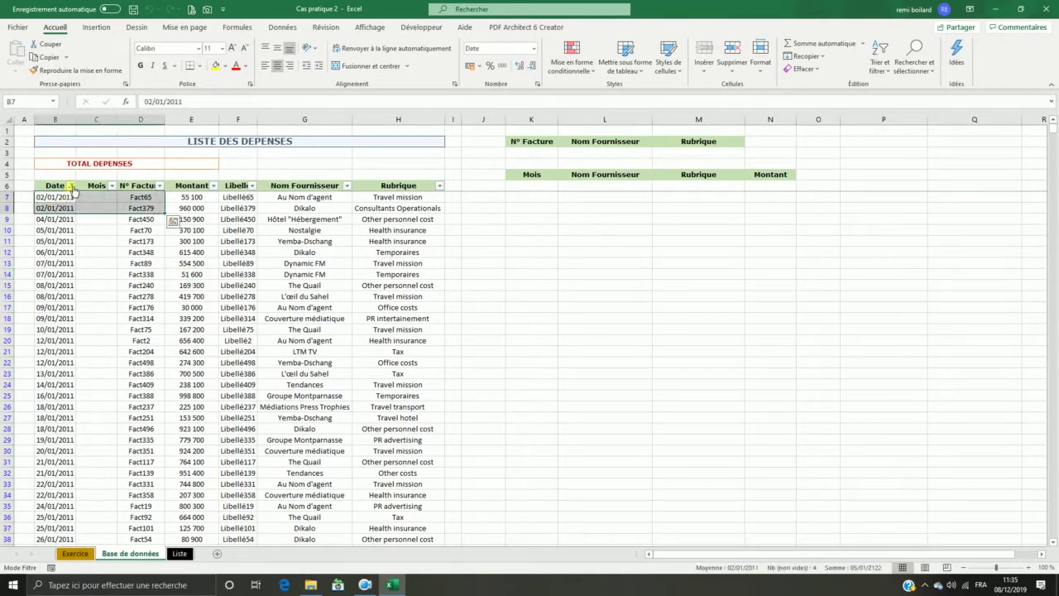
click(71, 185)
click(36, 303)
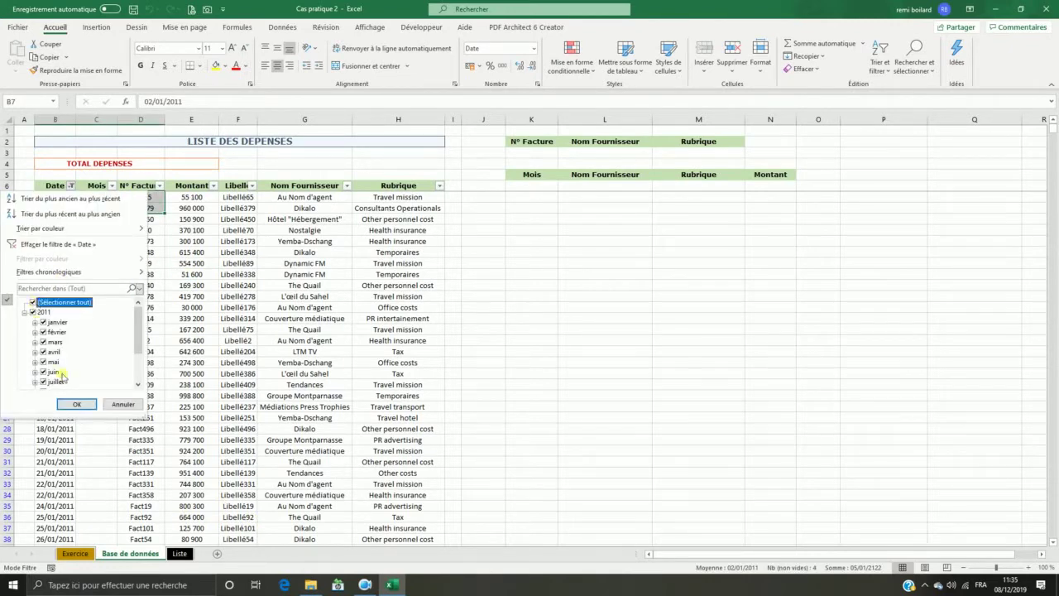
click(86, 404)
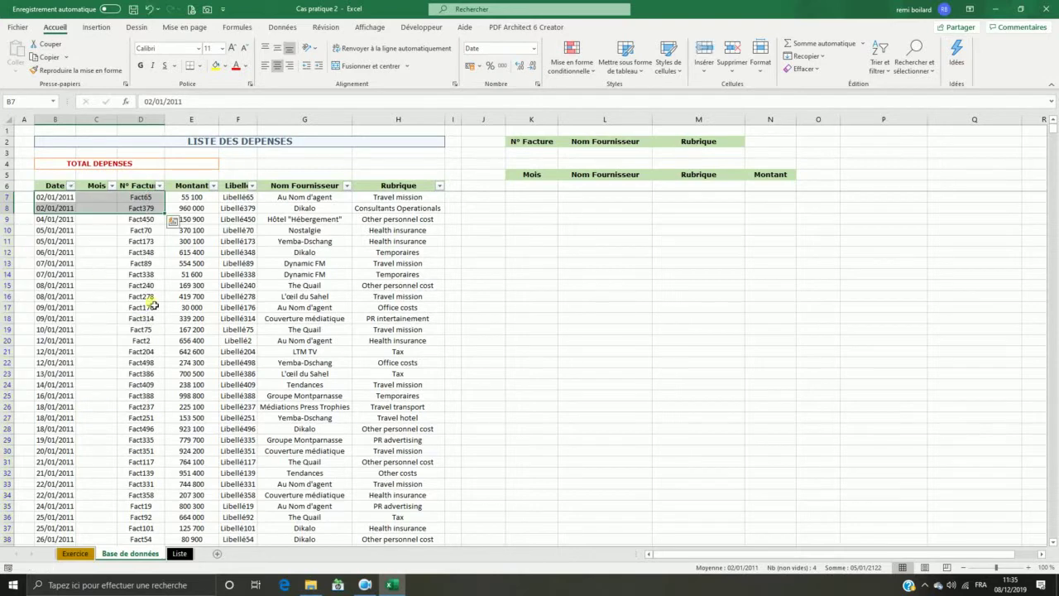
- Examine the invoice number, Montant, Libellé, Nom Fournisseur and Rubrique columns of the expense table
click(147, 241)
click(180, 242)
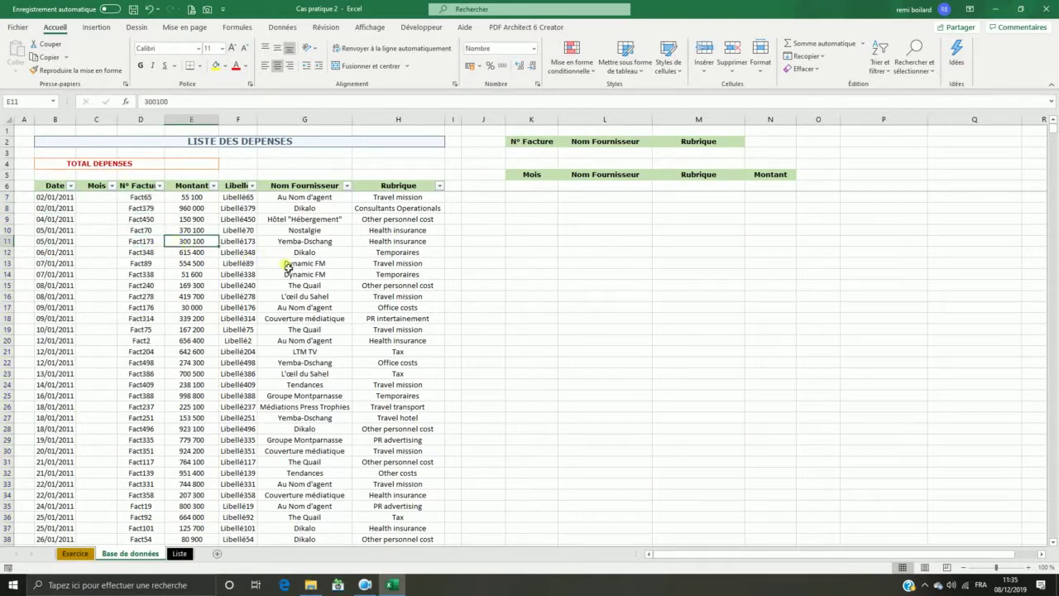
click(243, 218)
drag(240, 268, 239, 394)
drag(307, 217, 306, 313)
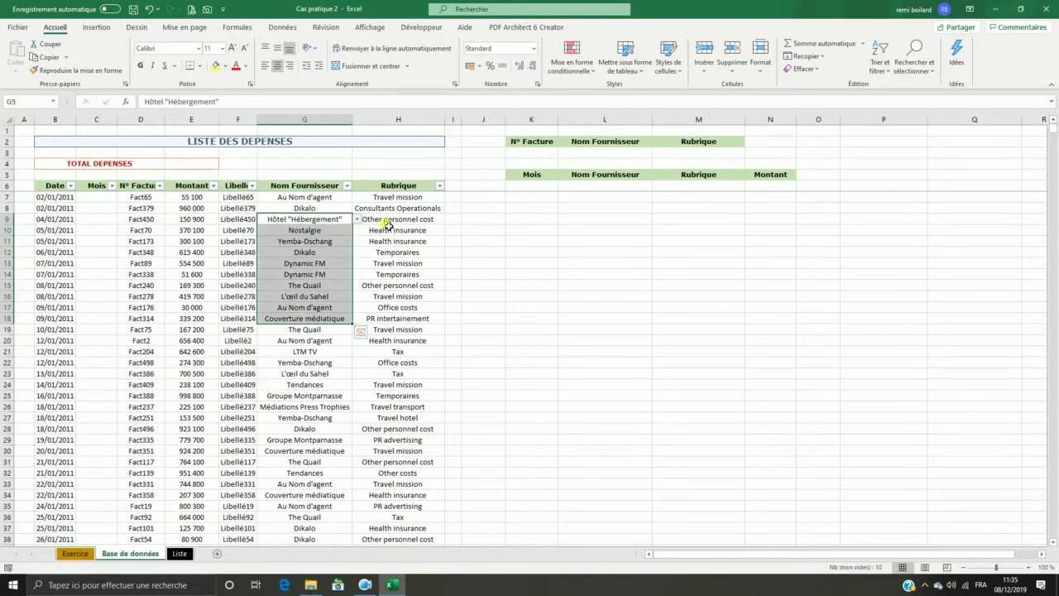
drag(387, 219, 438, 307)
click(406, 242)
click(312, 242)
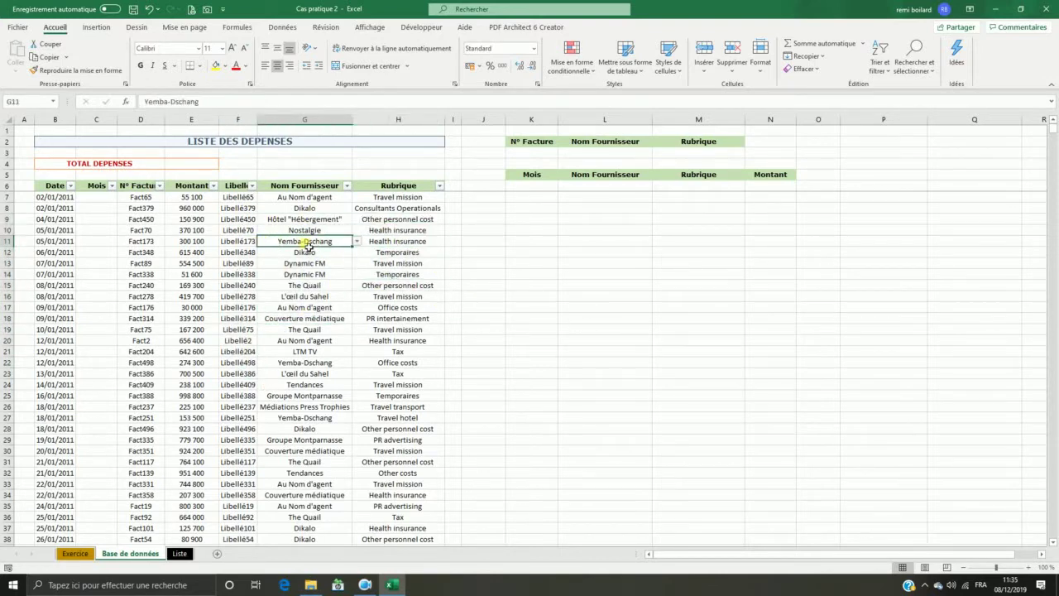
click(411, 248)
click(590, 275)
click(305, 242)
- Examine the invoice, month, category and supplier lists on the Liste sheet, and read the instructions on the Exercice sheet
click(179, 553)
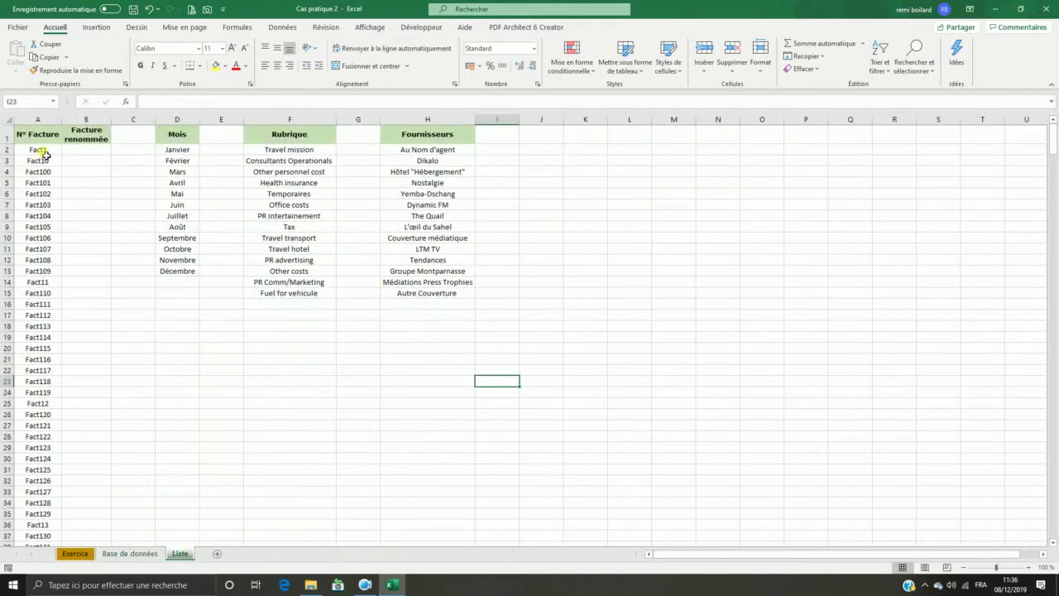
drag(46, 153, 33, 448)
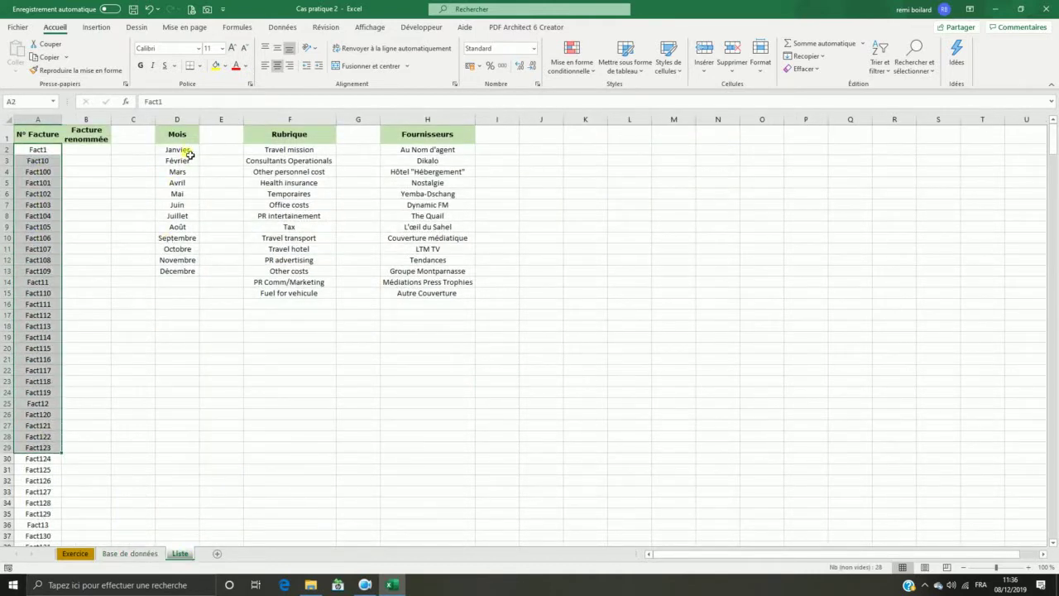
drag(182, 154, 177, 271)
drag(283, 154, 289, 292)
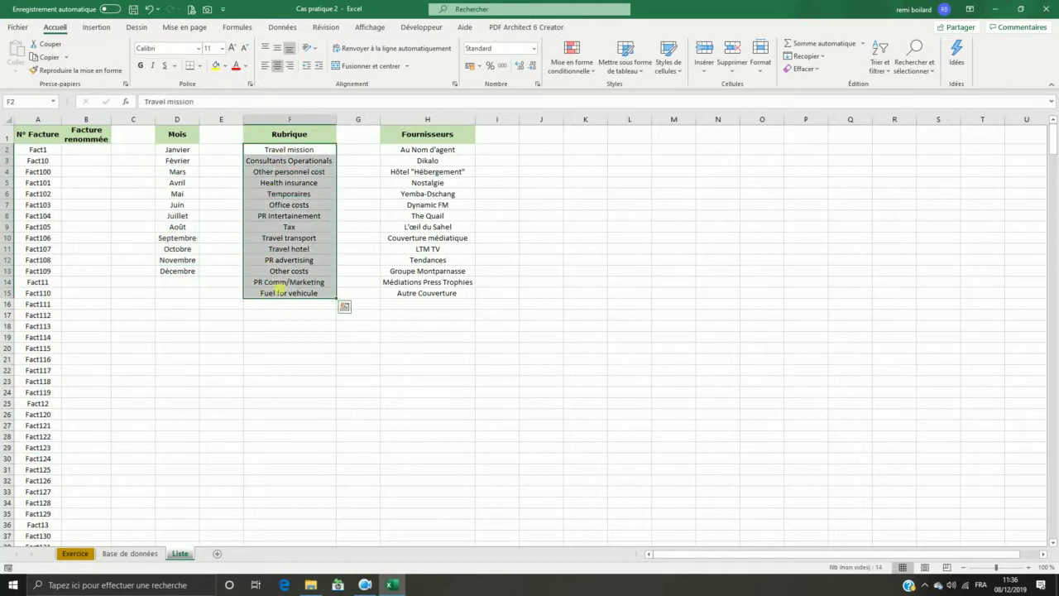
drag(447, 151, 427, 294)
click(359, 392)
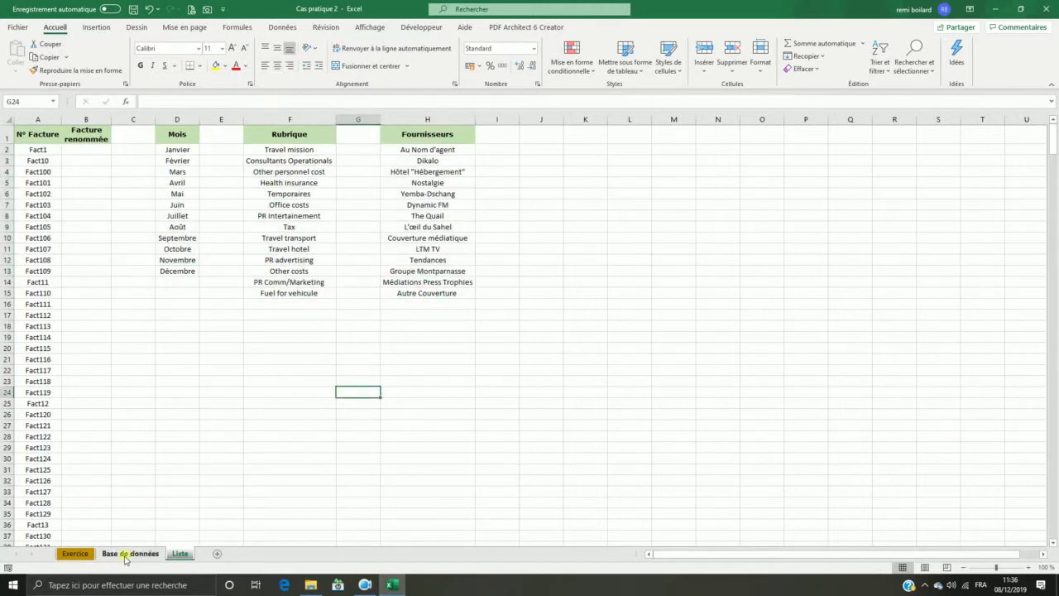
click(75, 552)
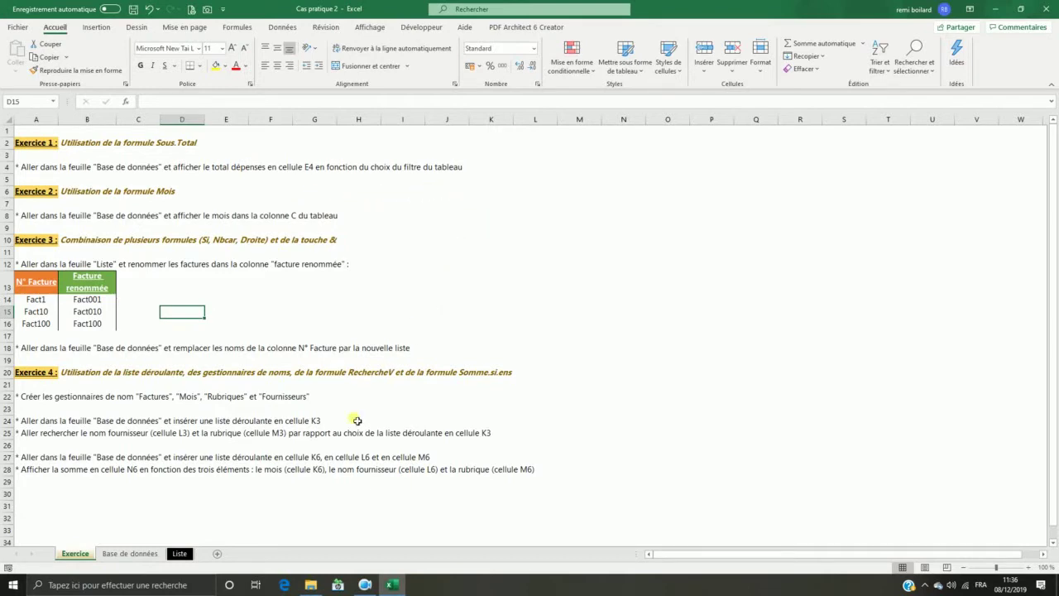
- On the Base de données sheet, examine the total cell E4, the Nom Fournisseur filter options and the Montant amounts
click(132, 554)
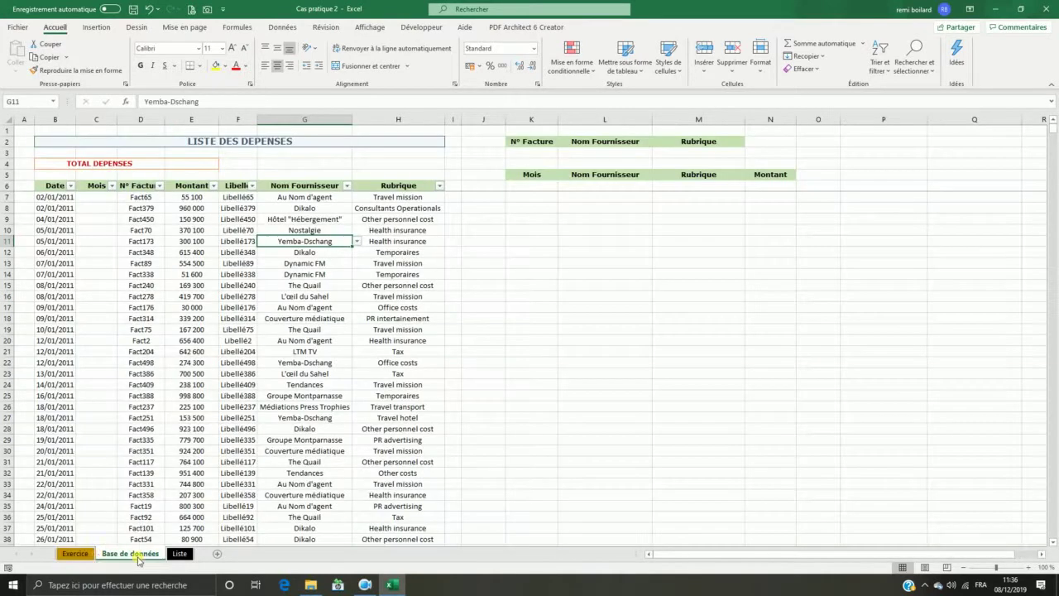
click(200, 165)
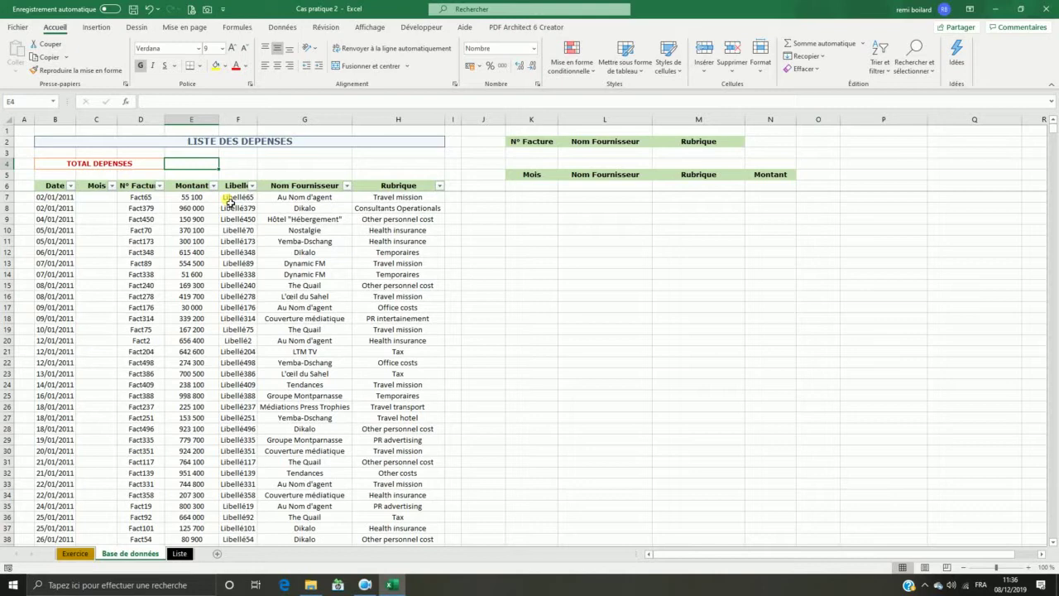
click(347, 186)
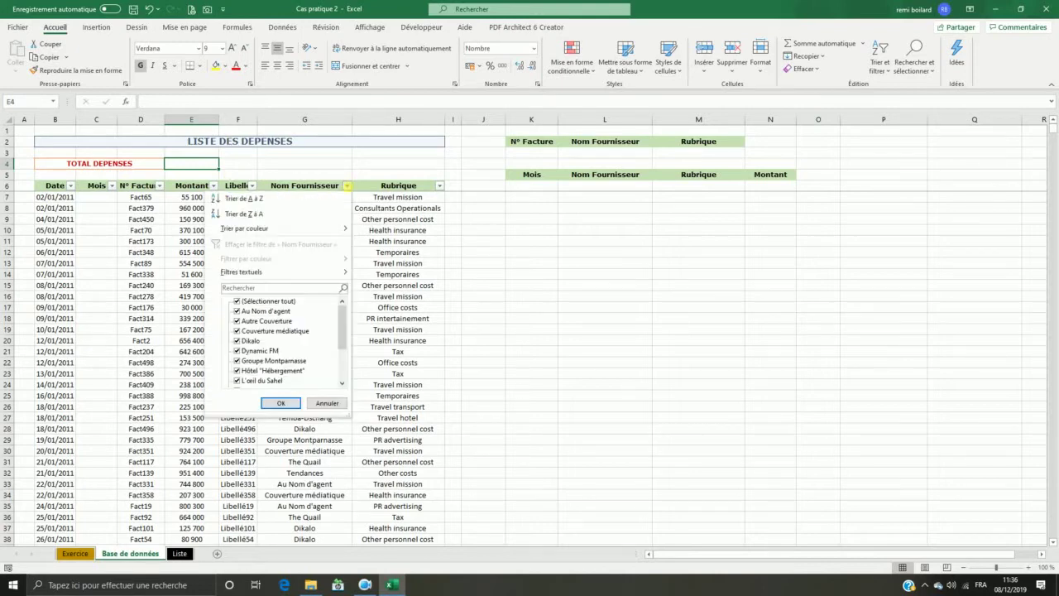
click(299, 403)
drag(191, 207, 195, 420)
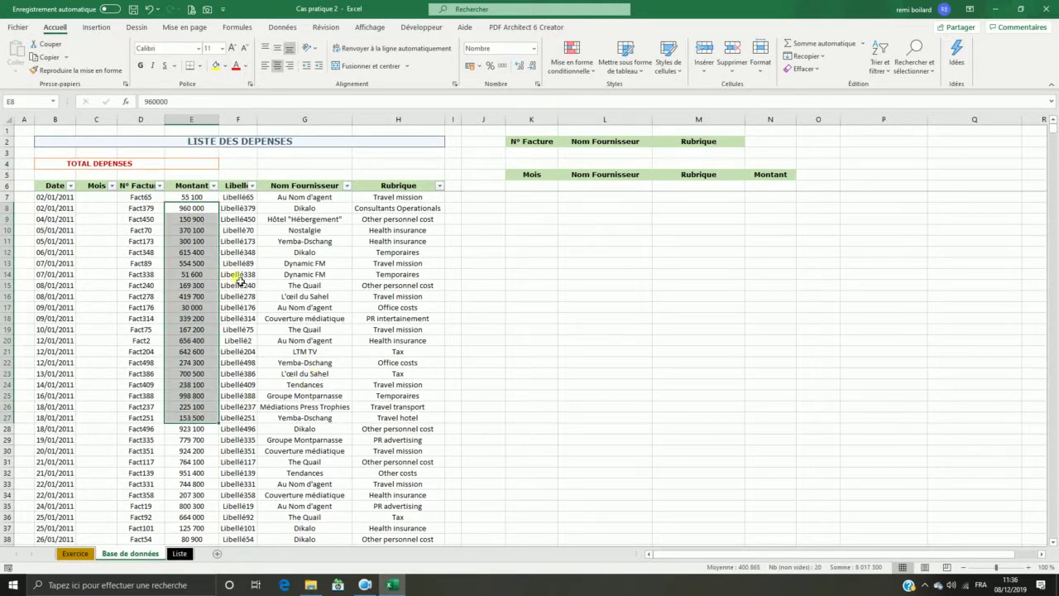
click(319, 275)
- Start a SOUS.TOTAL formula in cell E4 with function number 9 (SOMME) as its first argument
click(204, 166)
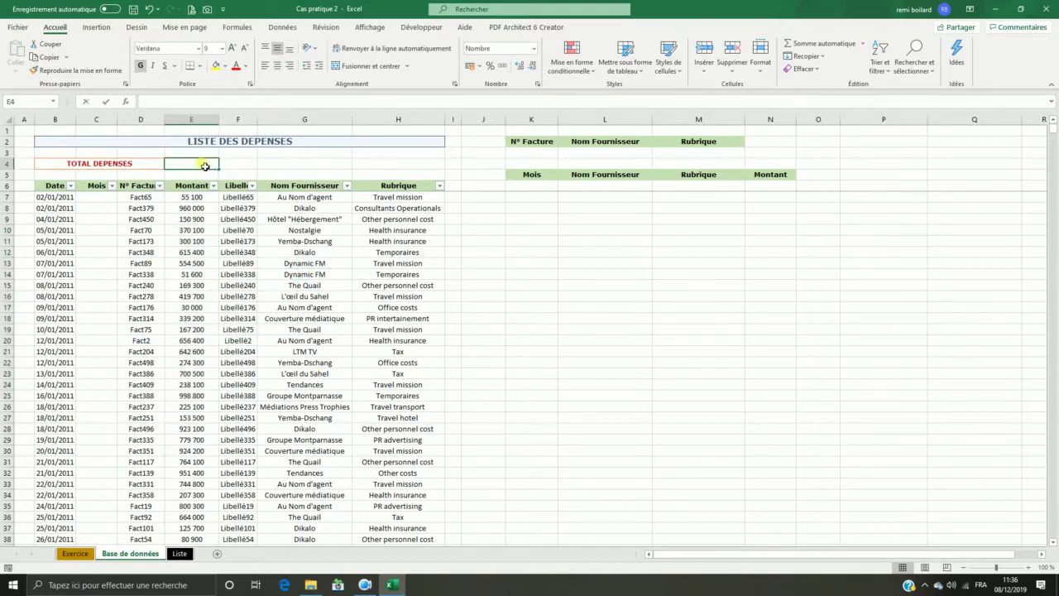
text(=sous.tot)
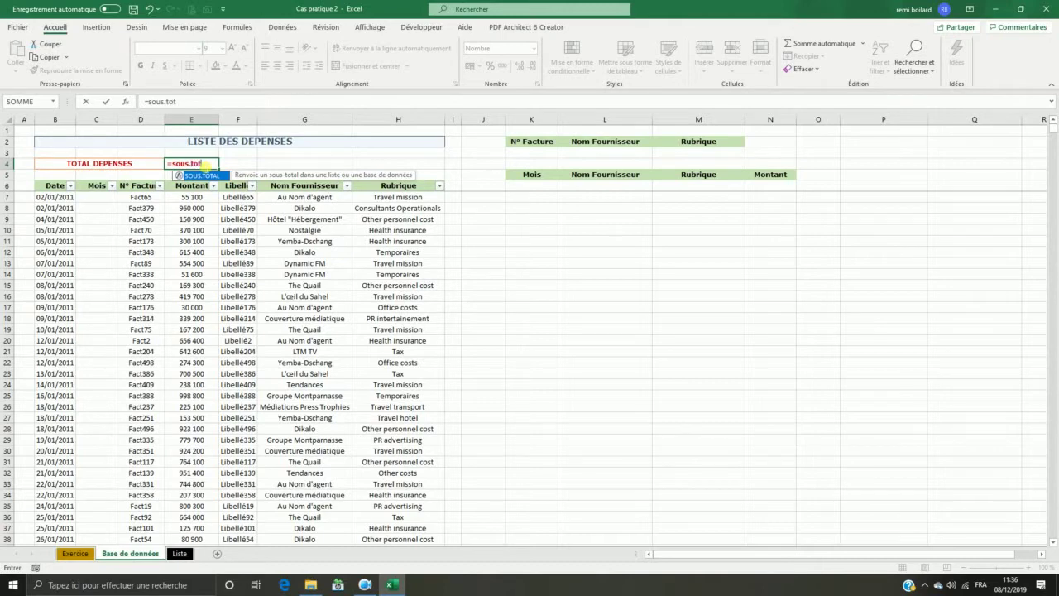
text(al()
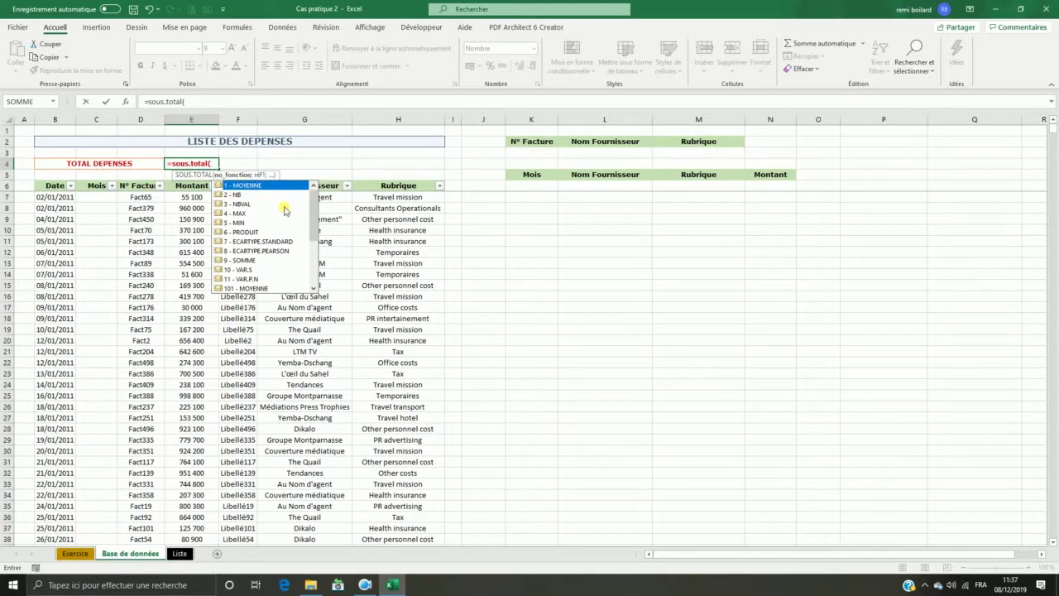
mouse_move(318, 207)
mouse_down()
mouse_move(317, 258)
mouse_move(317, 208)
mouse_up()
double_click(249, 262)
text(;)
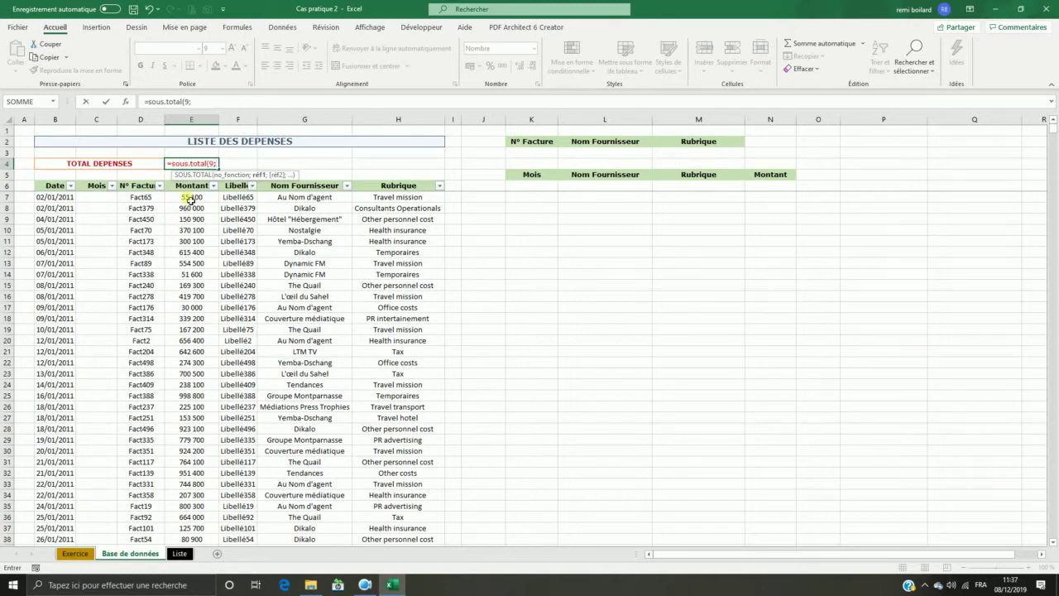
- Set the formula's reference to the Montant range E7:E5000
drag(190, 199, 183, 495)
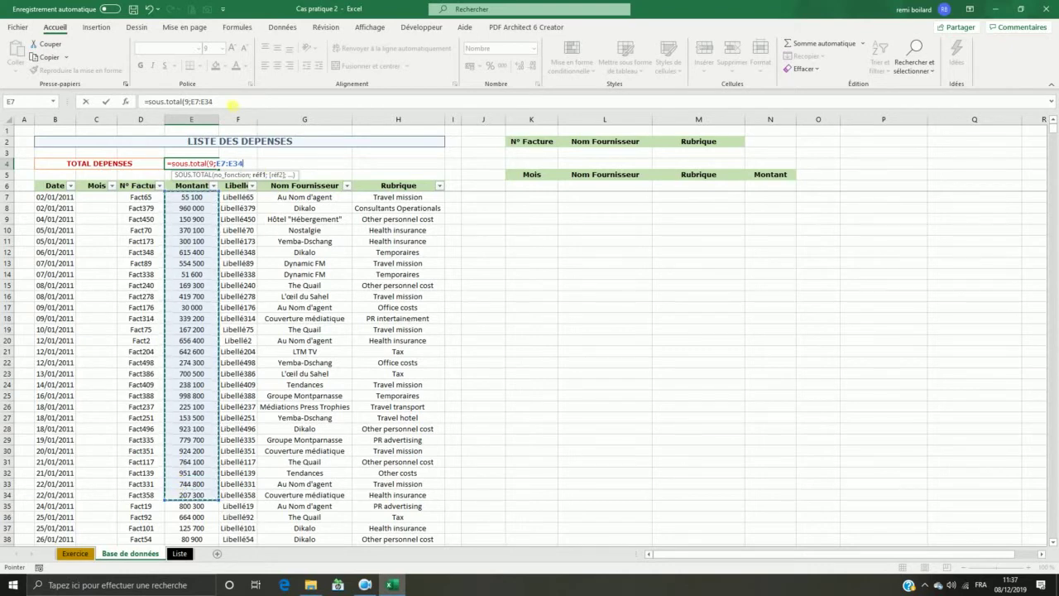
click(259, 103)
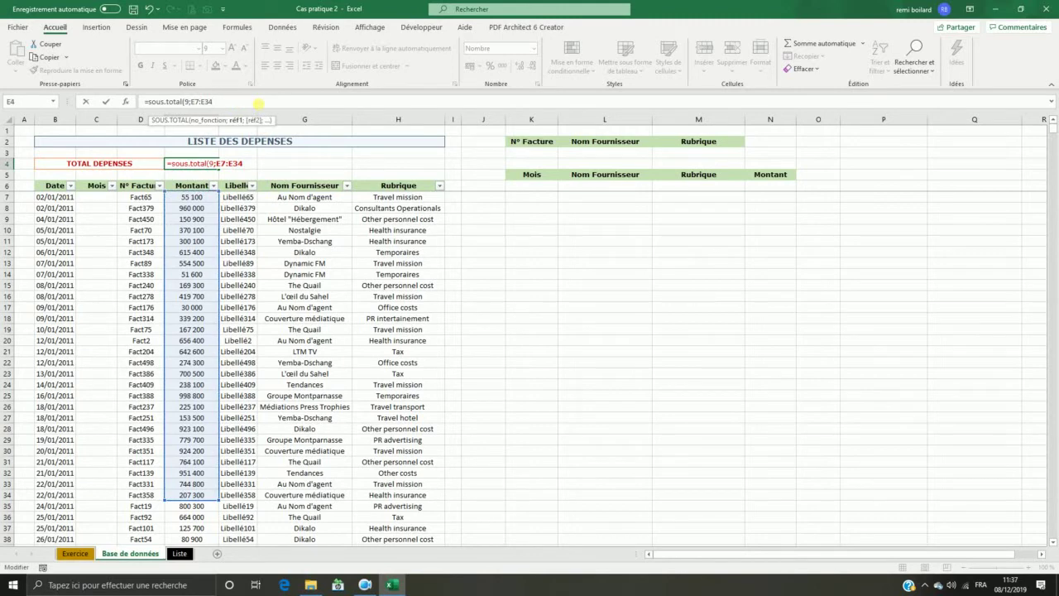
key(BackSpace)
key(BackSpace)
text(500)
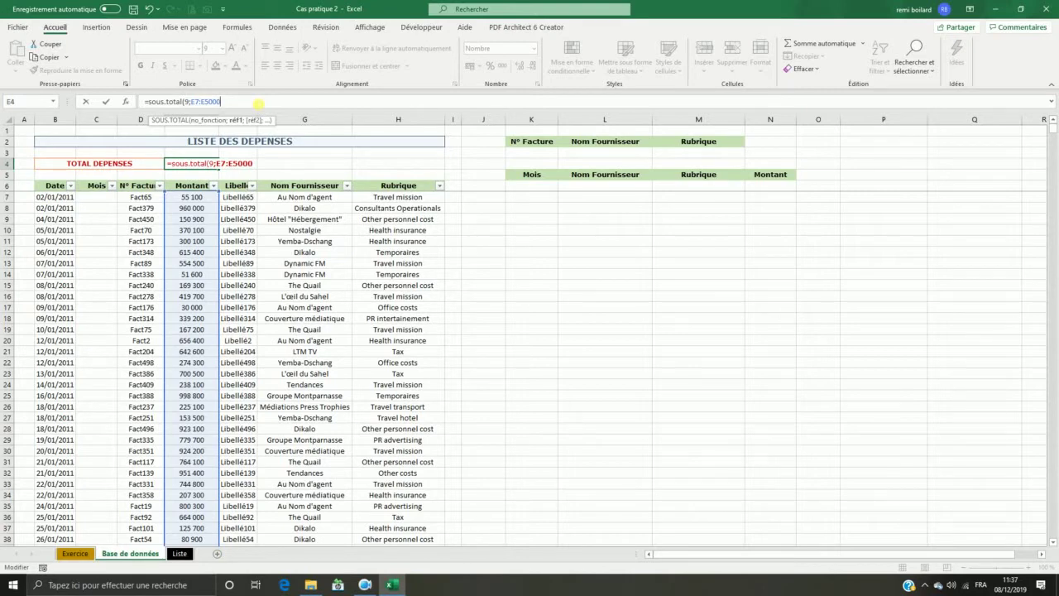
text(0)
- Check that the range extends past the table's last row, and complete the formula as =SOUS.TOTAL(9;E7:E5000)
scroll(449, 300, down, 8)
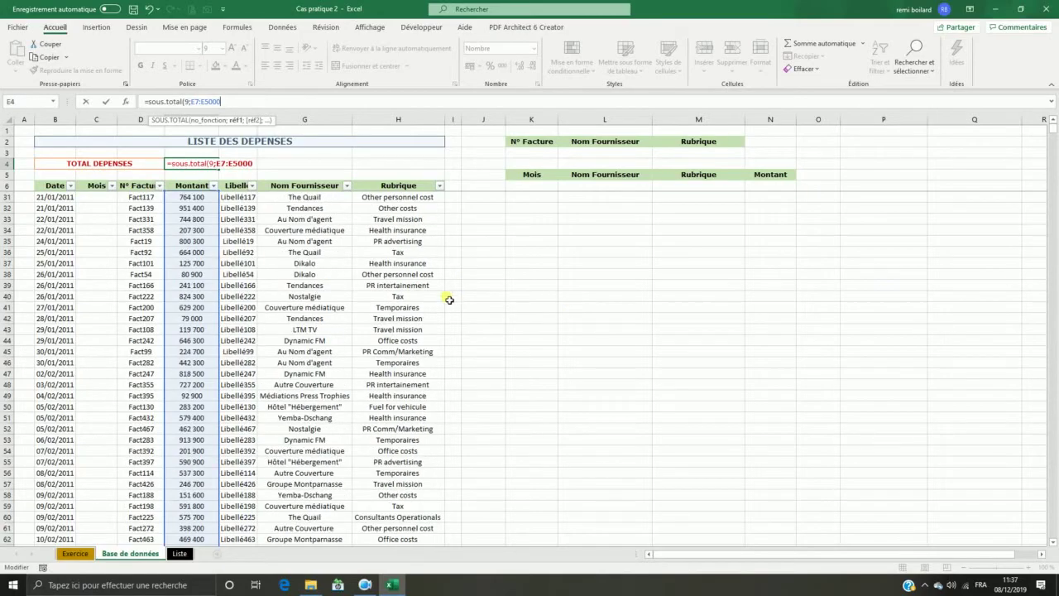
scroll(278, 401, down, 20)
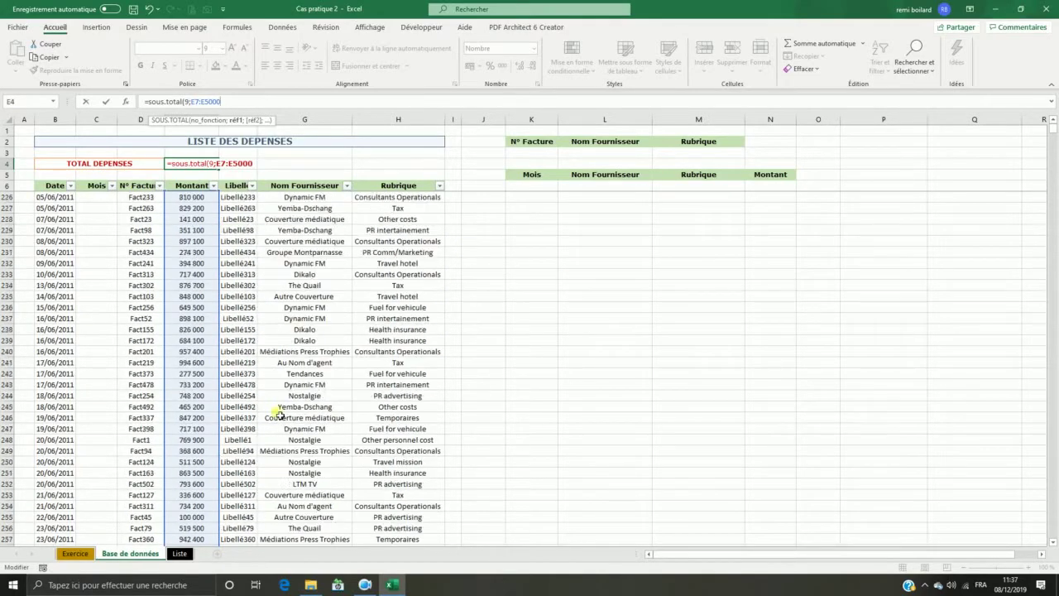
scroll(279, 415, down, 20)
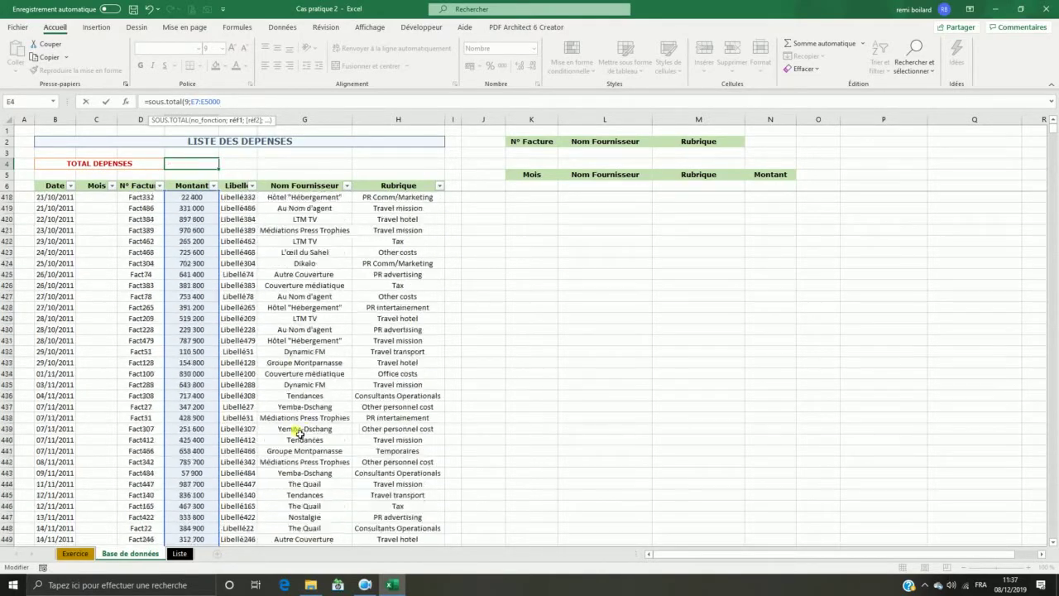
scroll(300, 433, down, 20)
scroll(320, 427, up, 3)
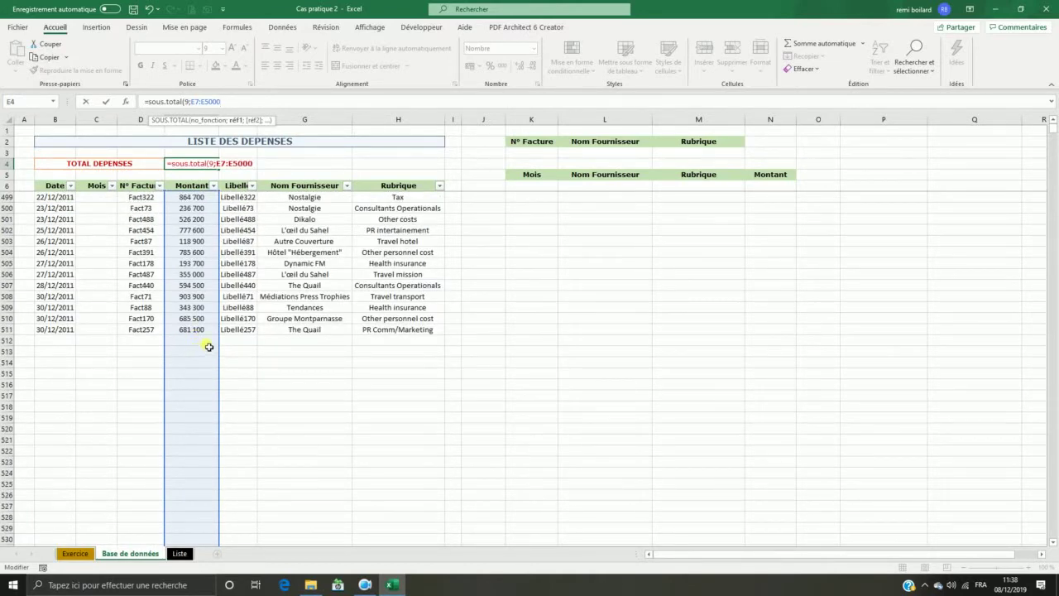
scroll(331, 369, up, 9)
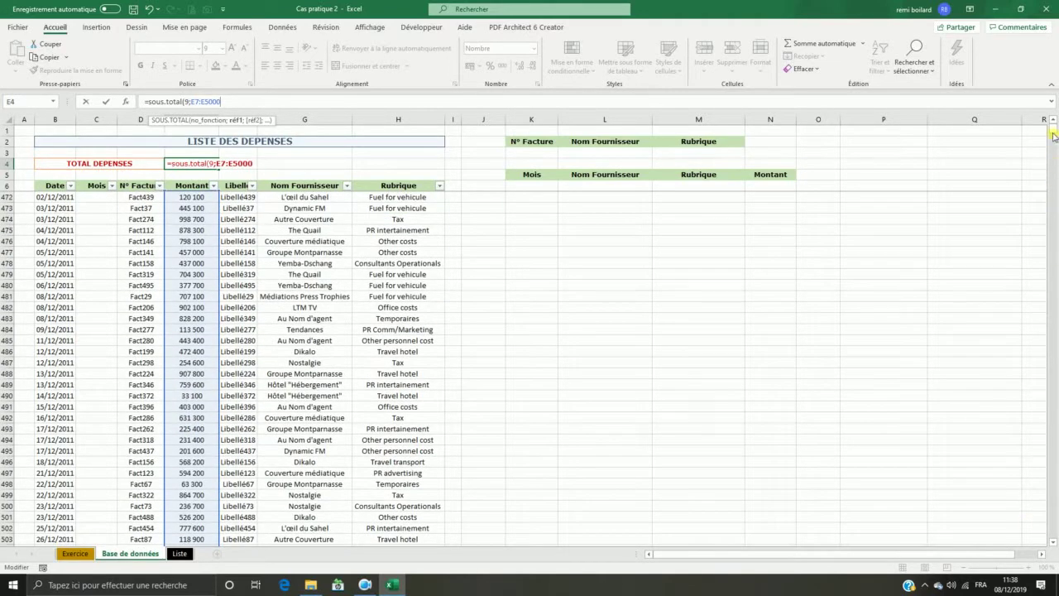
drag(1053, 123, 1054, 117)
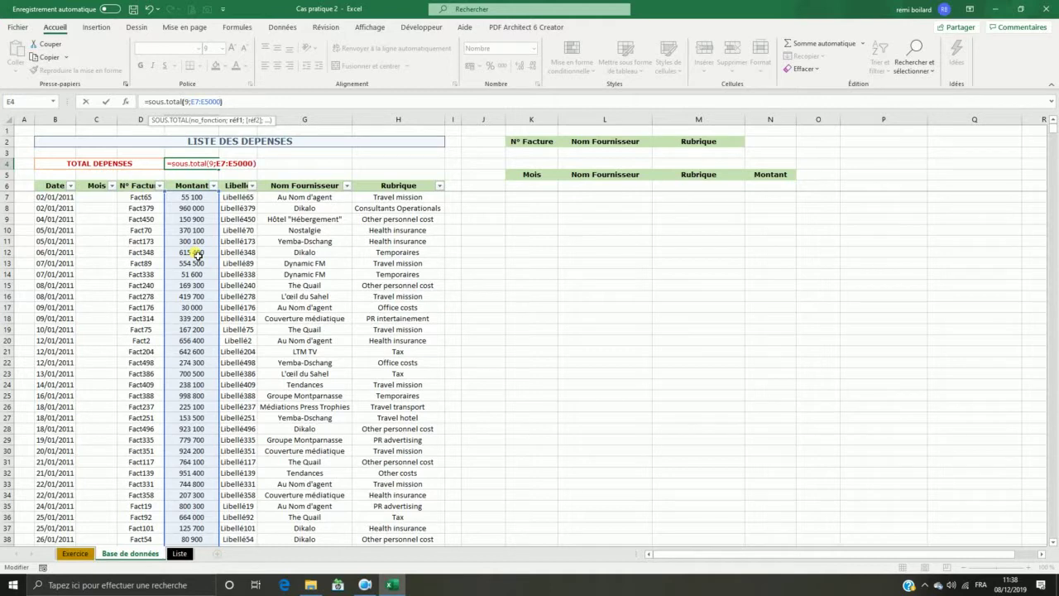
key(Return)
- Check the total in E4 against the sum of all the amounts in the Montant column
click(213, 166)
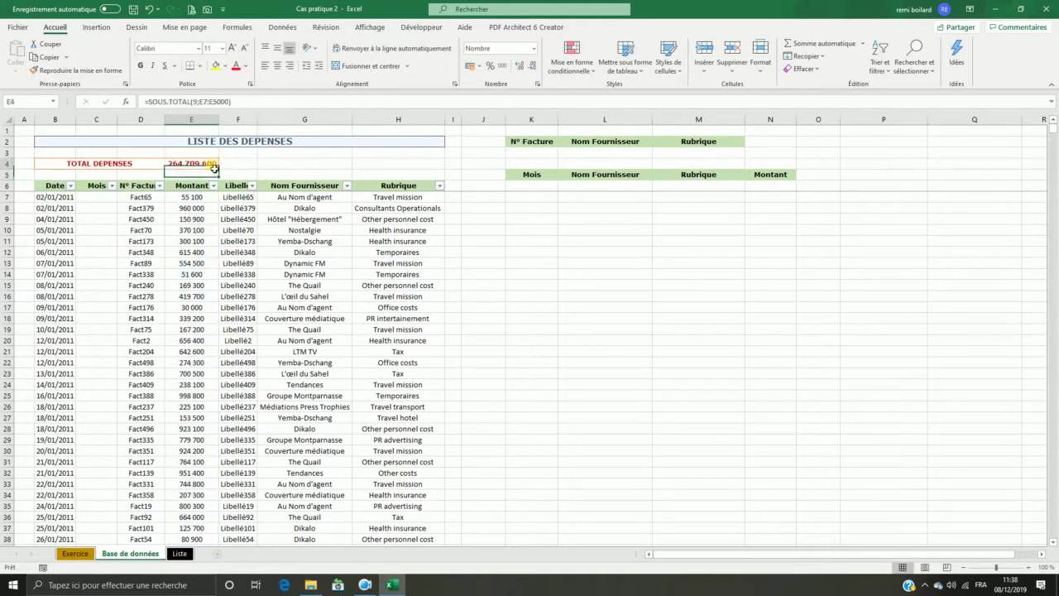
click(206, 200)
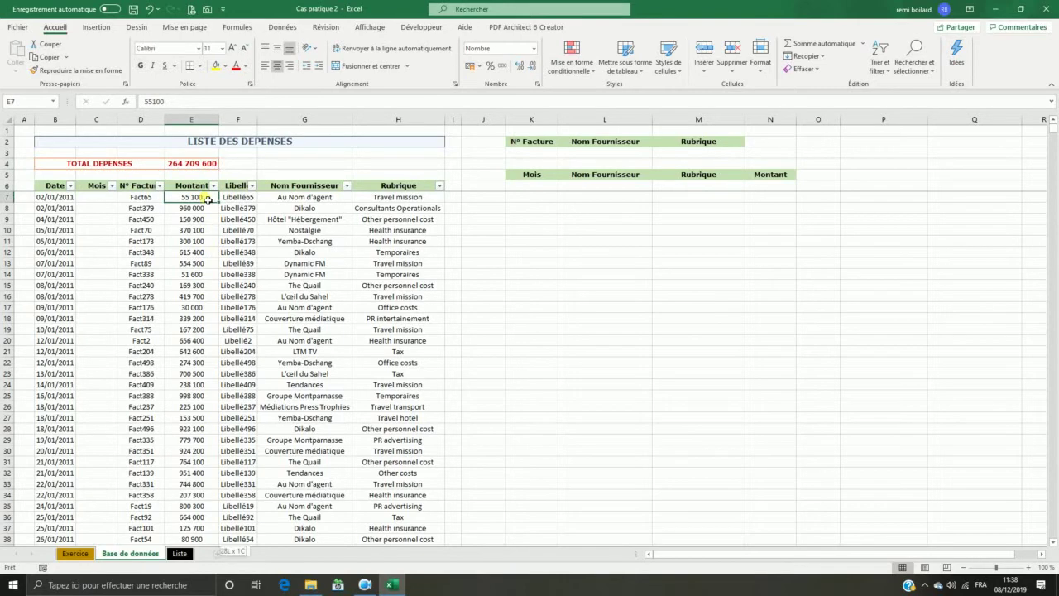
key(ctrl+shift+Down)
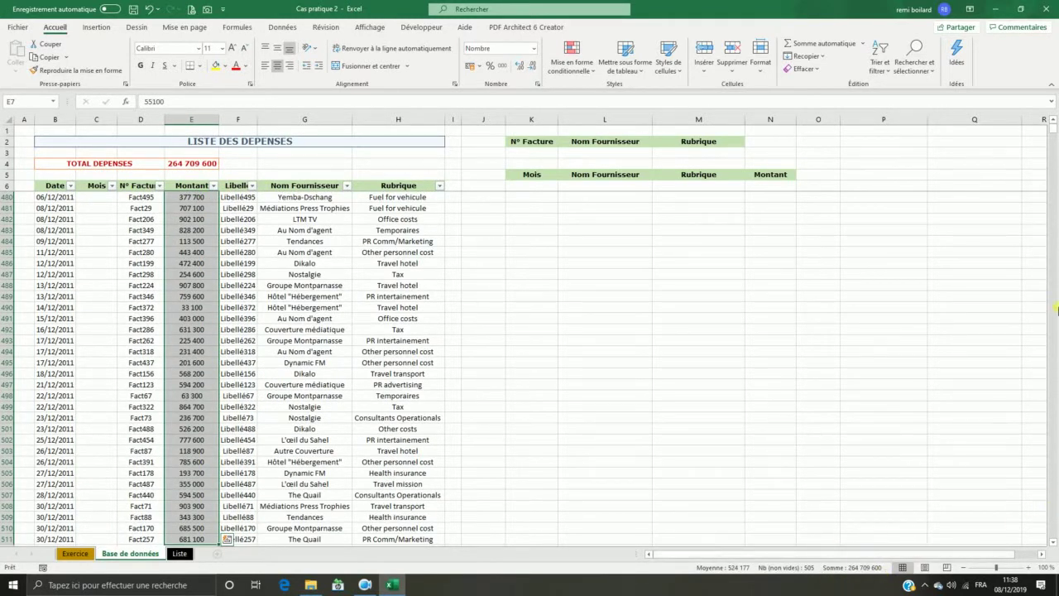
drag(1053, 137, 1054, 124)
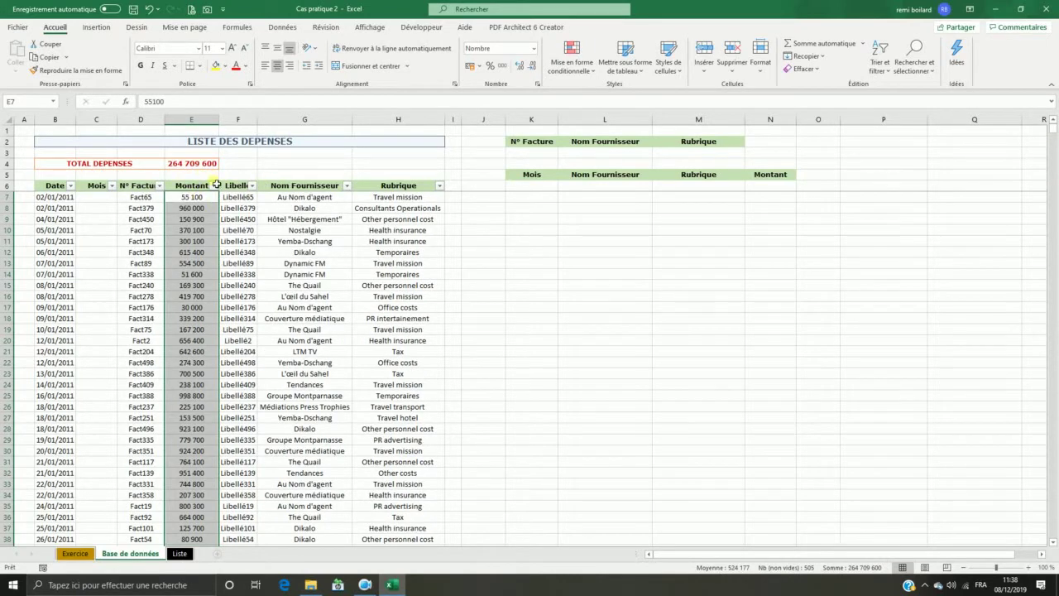
click(212, 285)
click(247, 275)
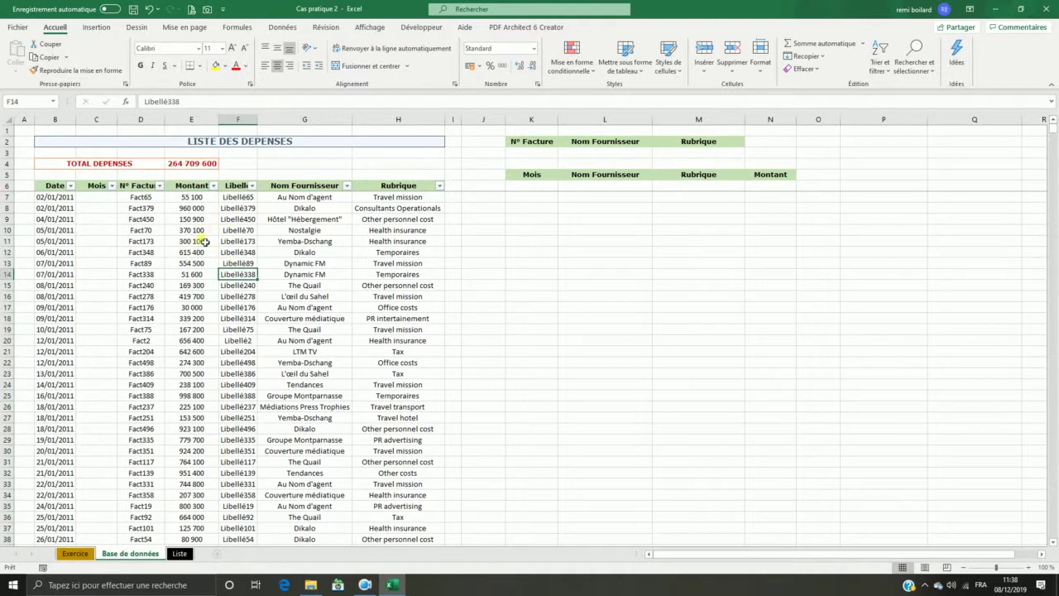
- Filter the Nom Fournisseur column to show only the supplier Dikalo
click(347, 186)
click(239, 301)
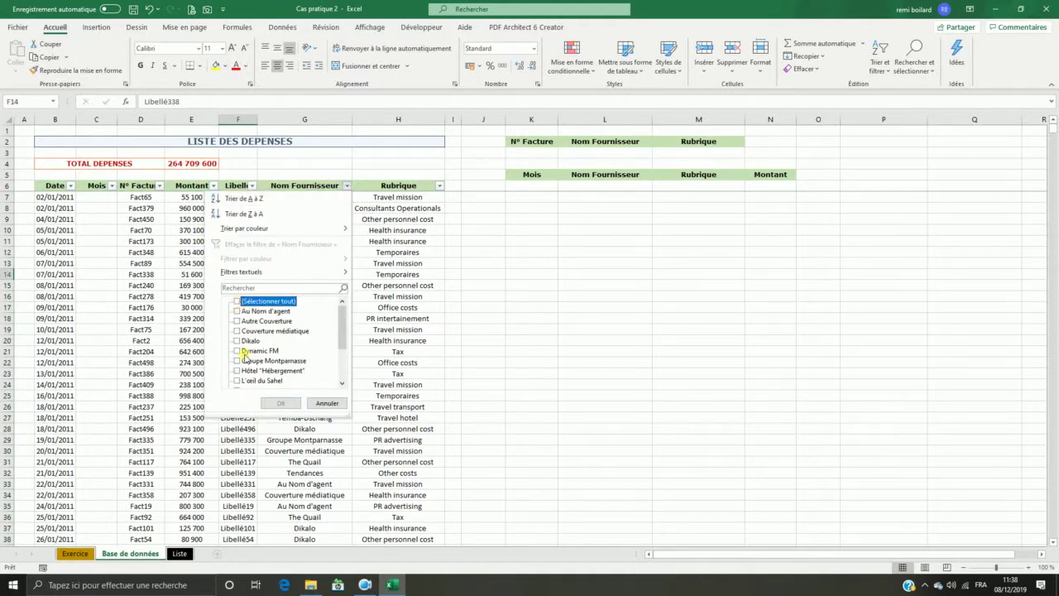
click(237, 342)
click(281, 403)
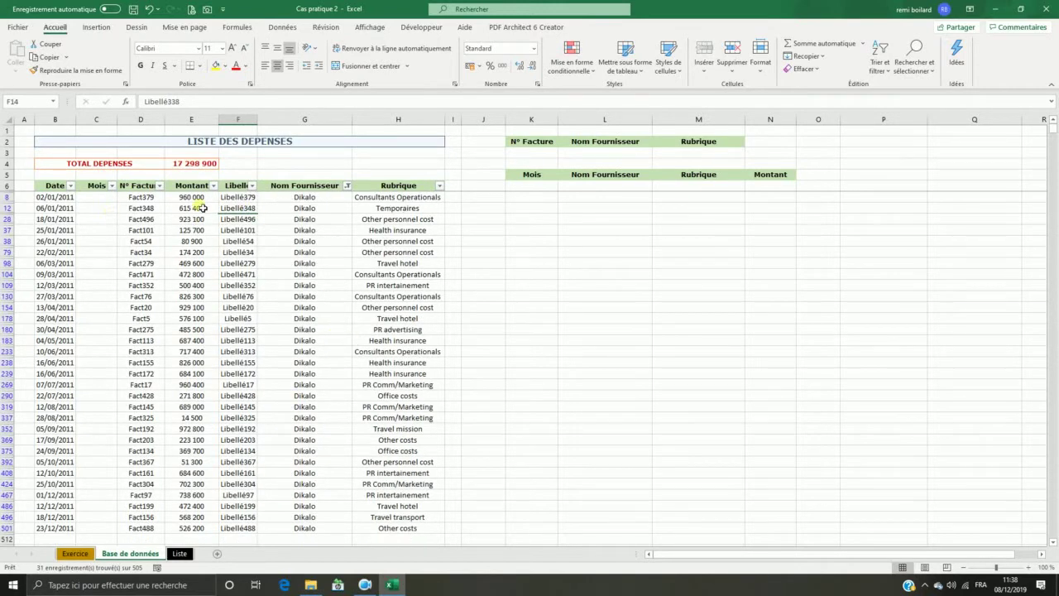
- Compare the total in E4 with the sum of the filtered Montant amounts and look through the Dikalo rows
click(201, 200)
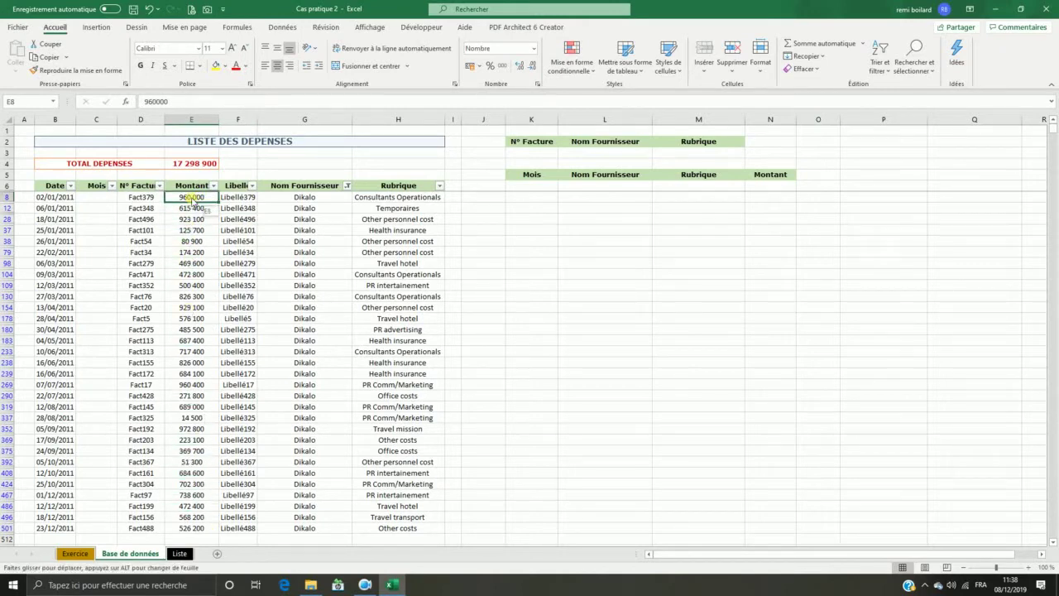
drag(195, 199, 191, 528)
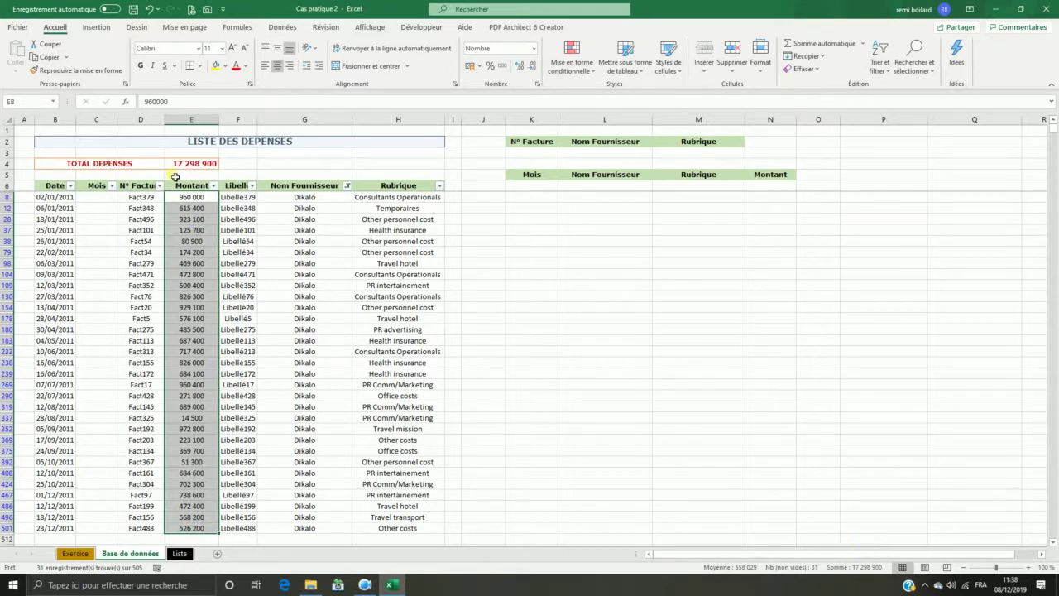
click(192, 198)
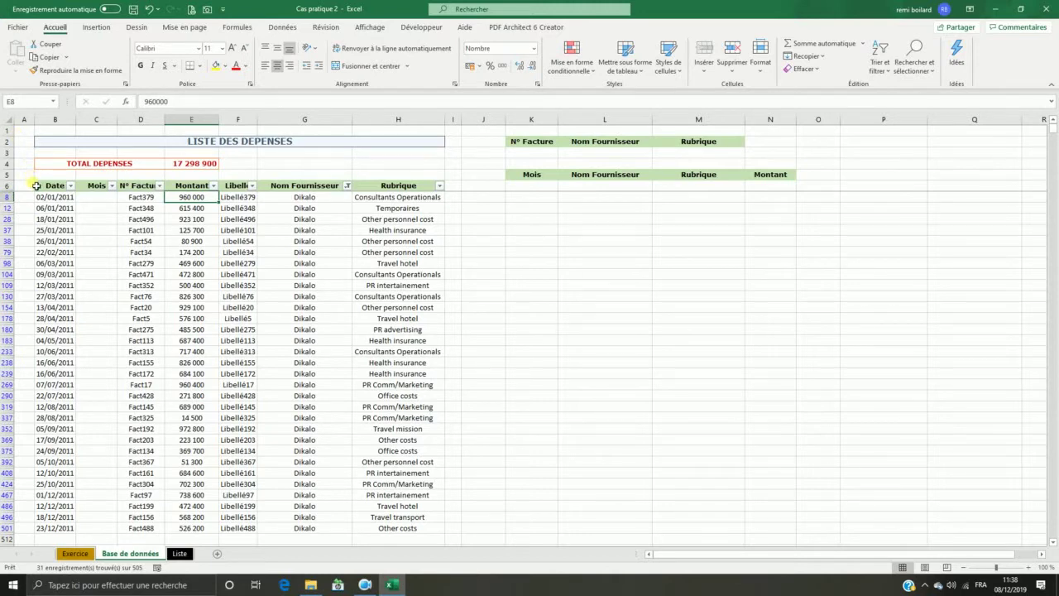
scroll(124, 253, down, 1)
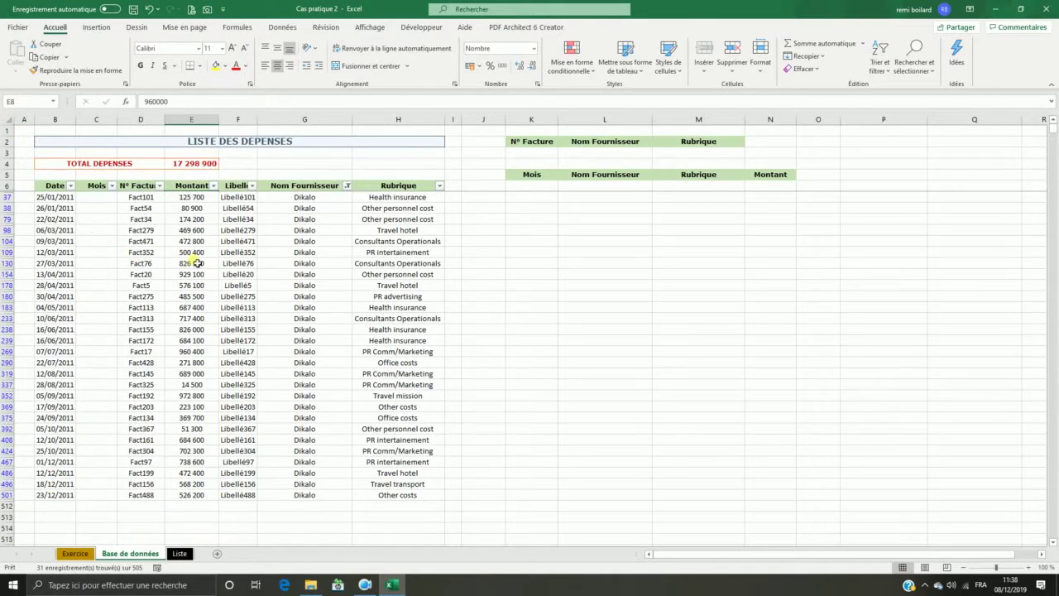
scroll(190, 269, down, 1)
scroll(191, 273, down, 3)
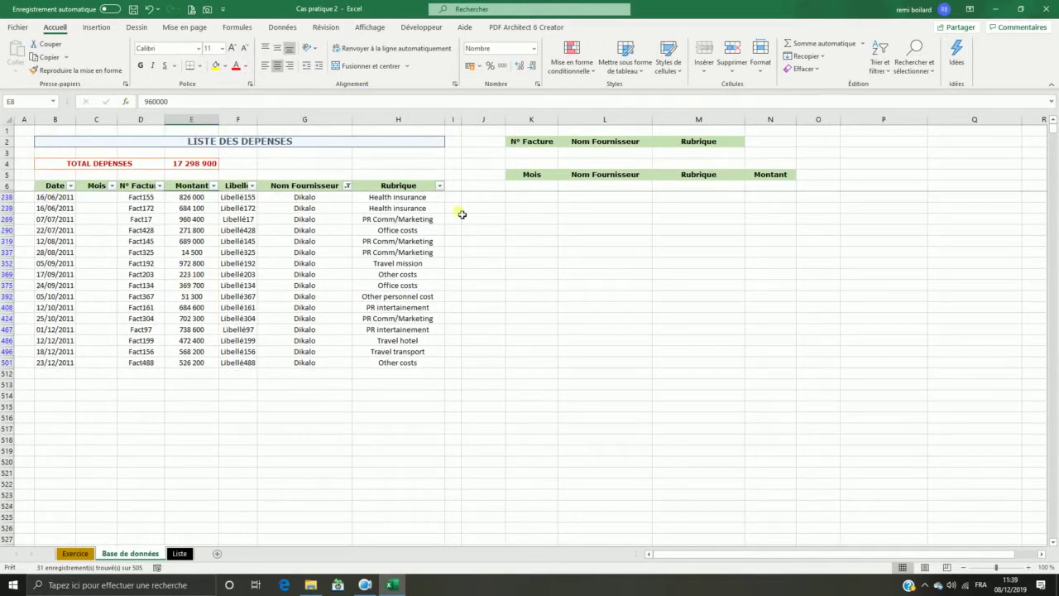
scroll(207, 290, up, 5)
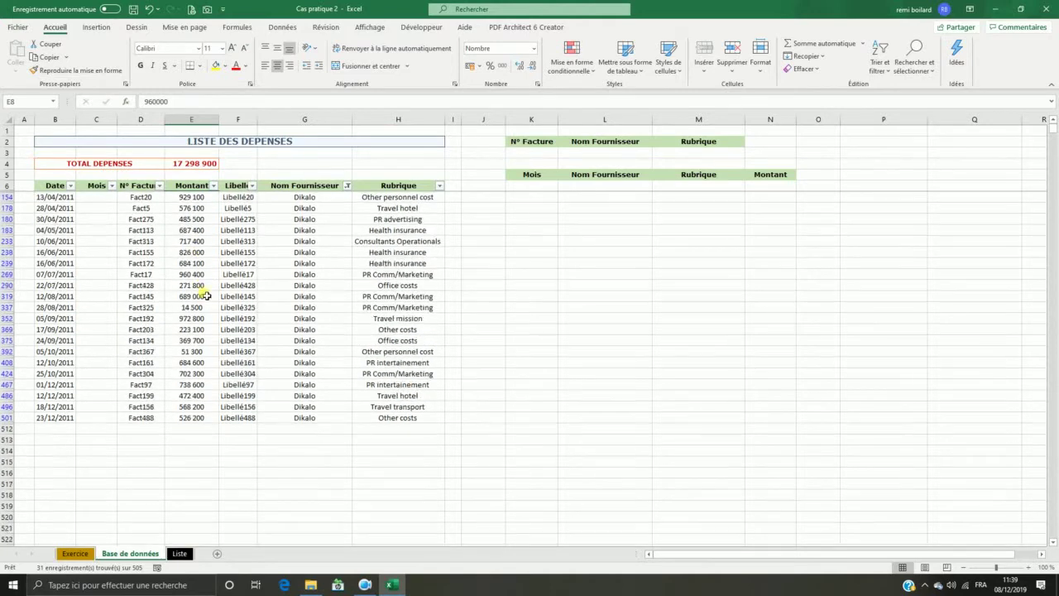
- Review the SOUS.TOTAL formula in E4 against the empty rows just below the table that its range also covers
click(201, 164)
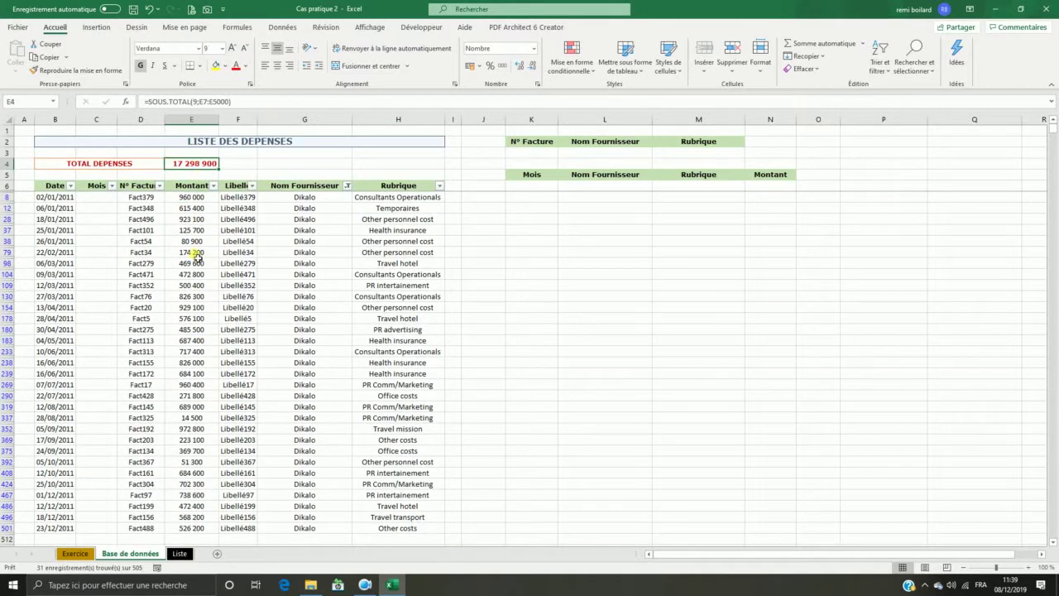
scroll(214, 281, down, 2)
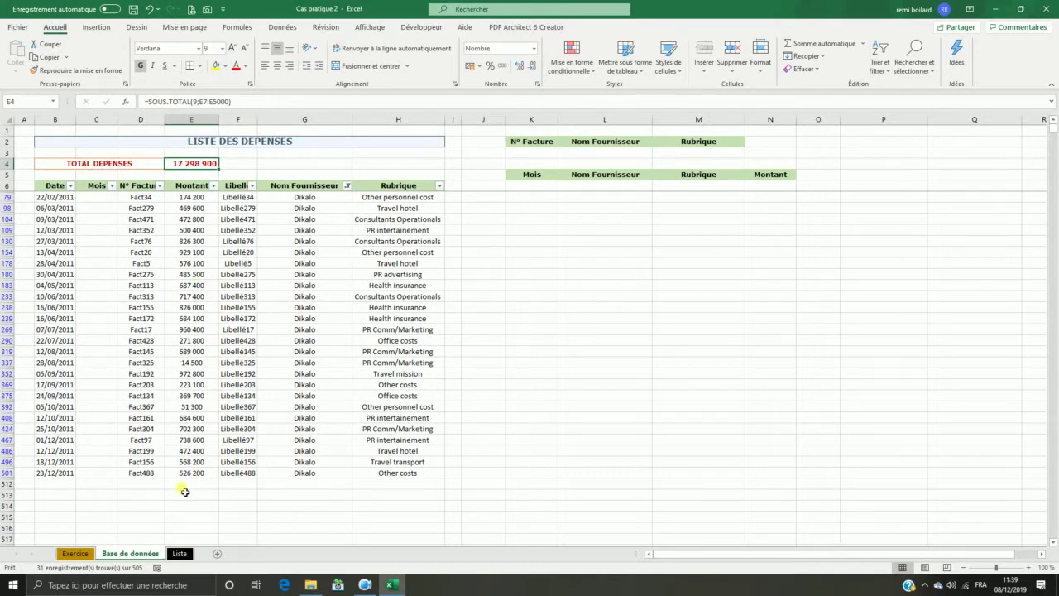
drag(186, 491, 420, 486)
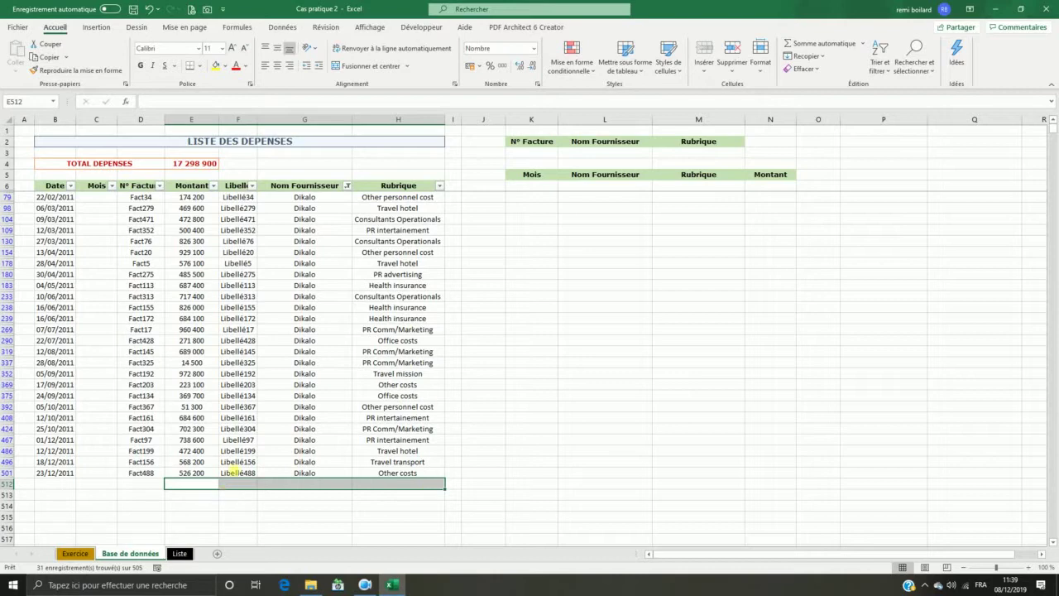
scroll(234, 399, up, 2)
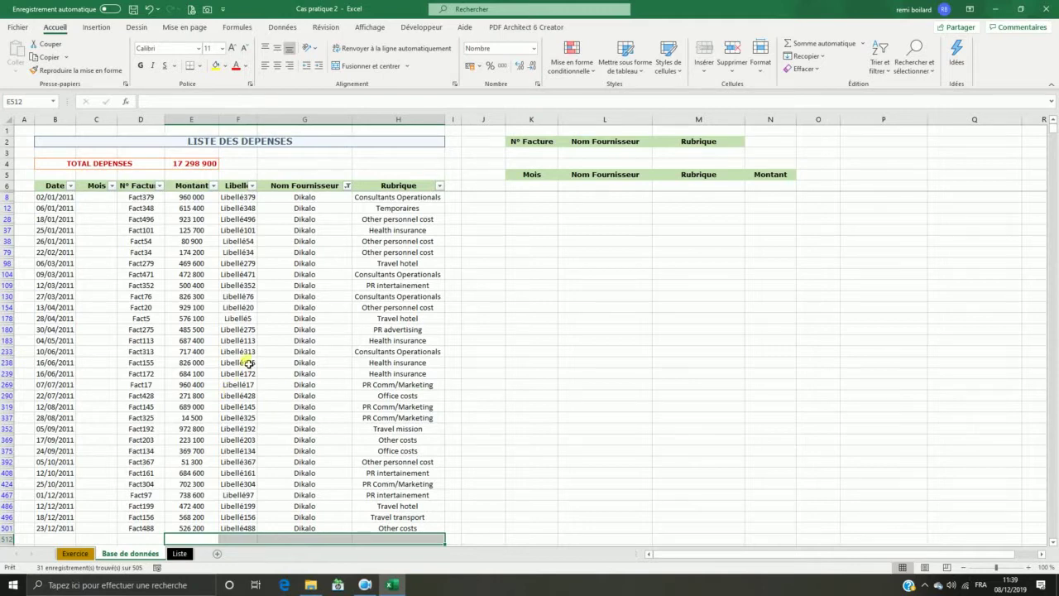
scroll(244, 353, down, 2)
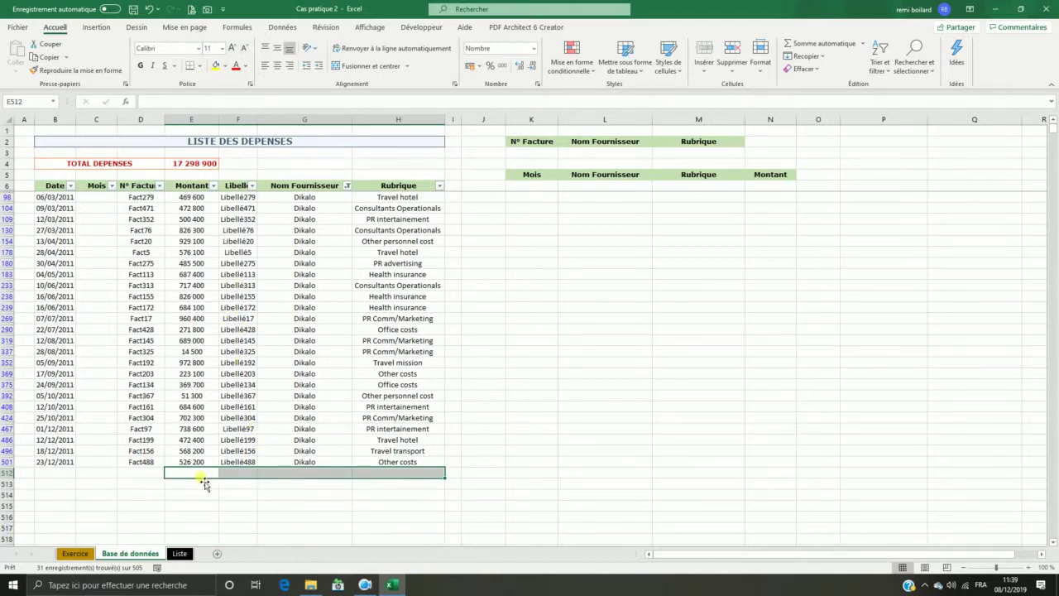
mouse_move(207, 477)
mouse_down()
mouse_move(390, 475)
mouse_move(220, 475)
mouse_move(211, 484)
mouse_up()
click(197, 506)
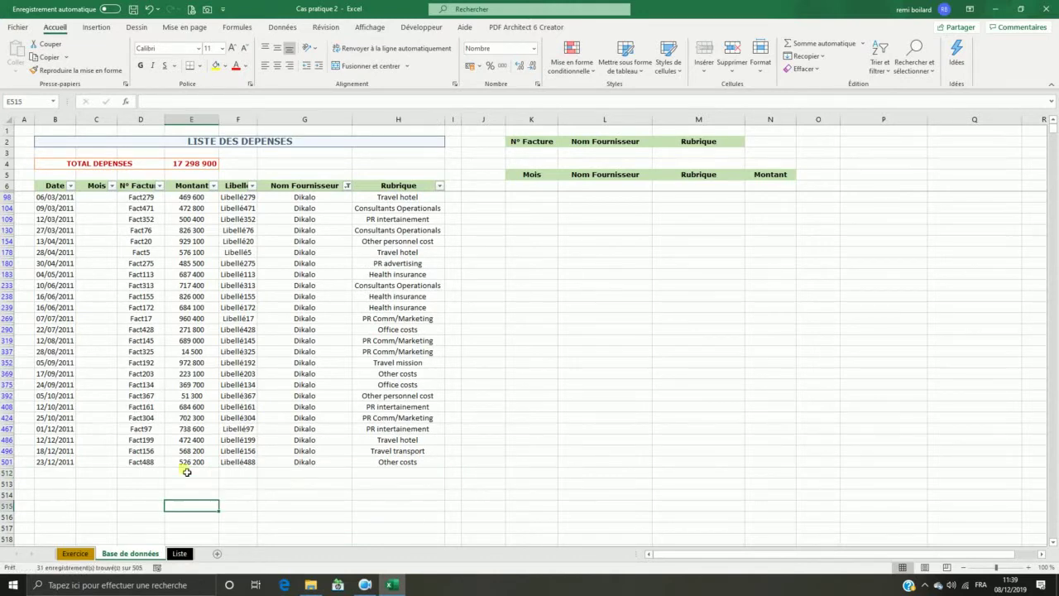
scroll(176, 263, up, 1)
scroll(177, 262, up, 1)
click(185, 163)
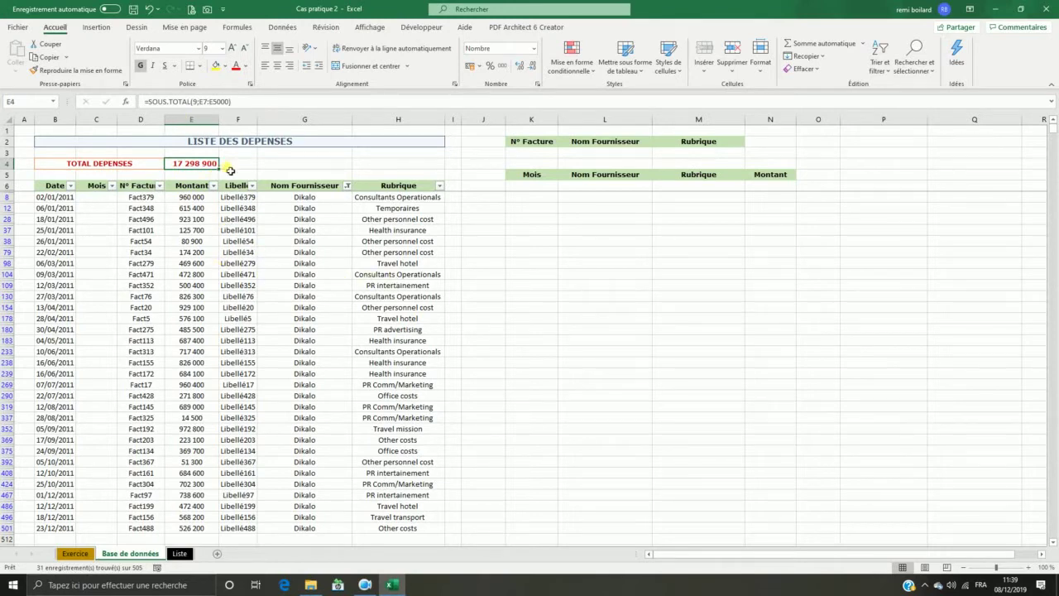
- Reselect all suppliers in the Nom Fournisseur filter to show the whole expense table
click(346, 186)
click(236, 301)
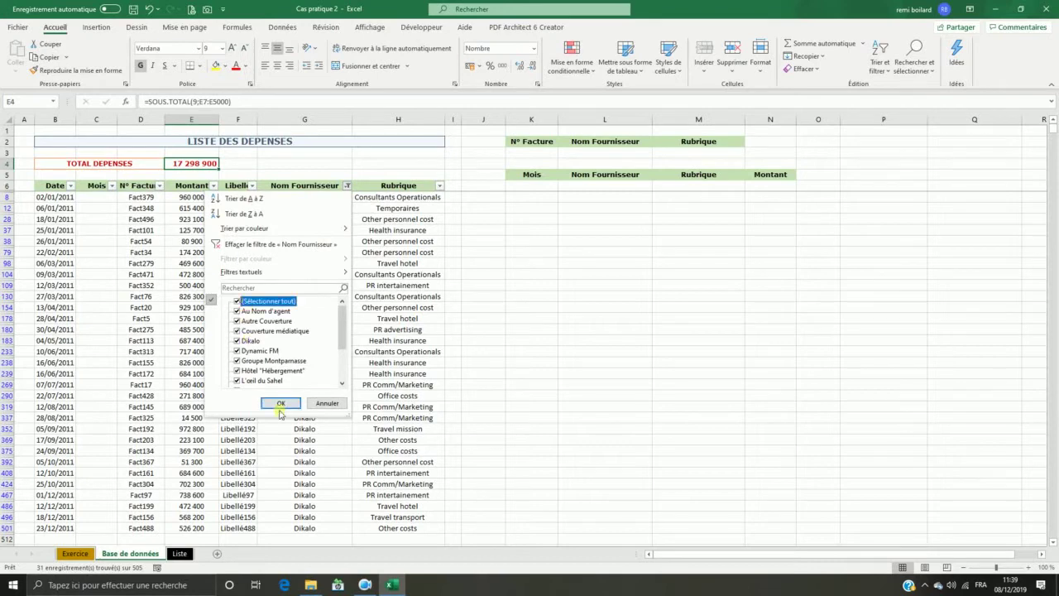
click(280, 403)
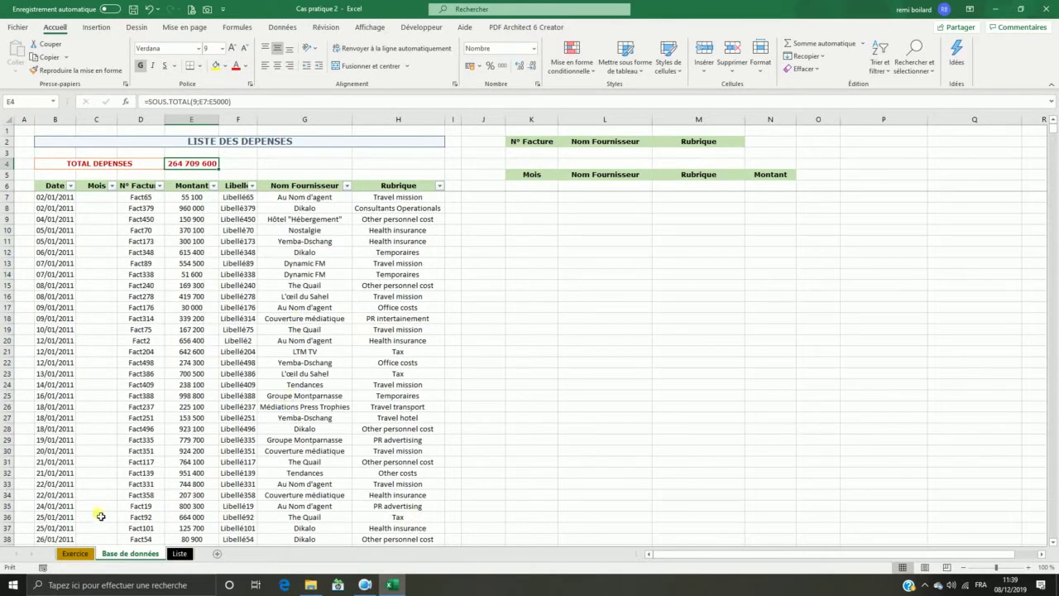
- Read the Exercice 2 instructions on the Exercice sheet about using the Mois formula
click(78, 555)
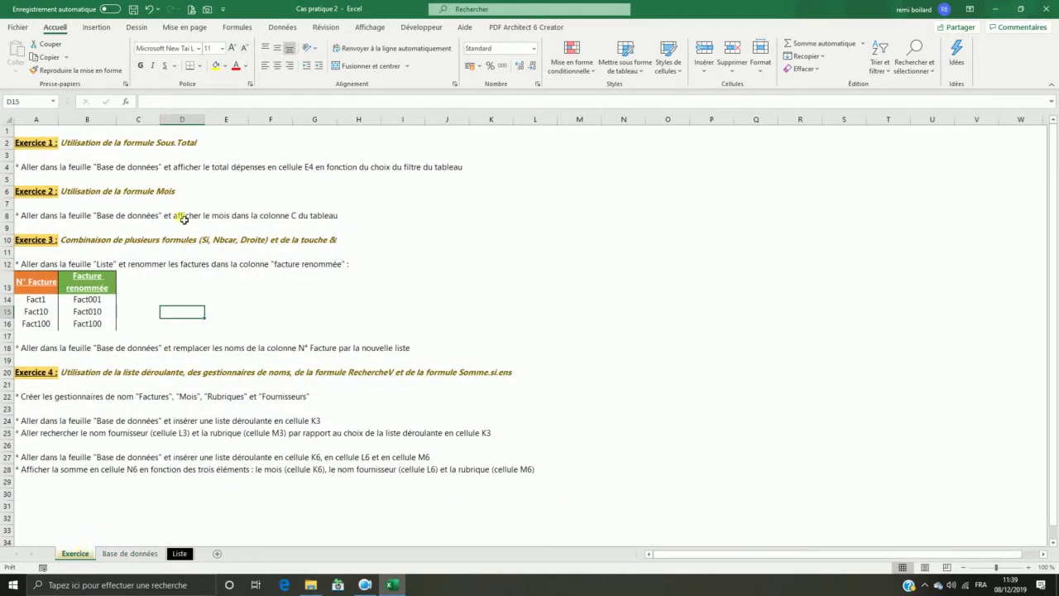
click(48, 197)
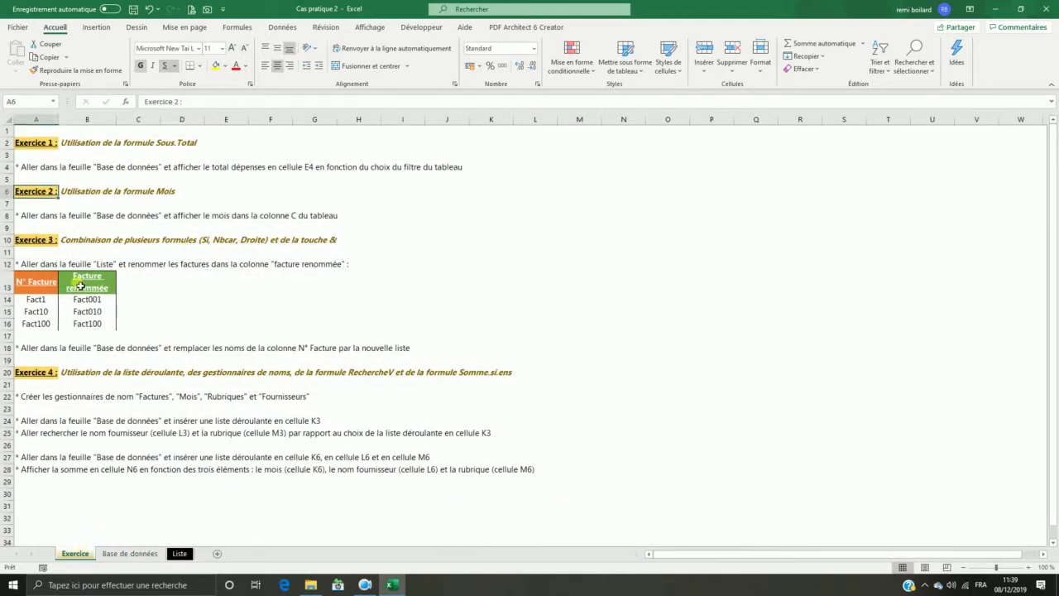
click(37, 217)
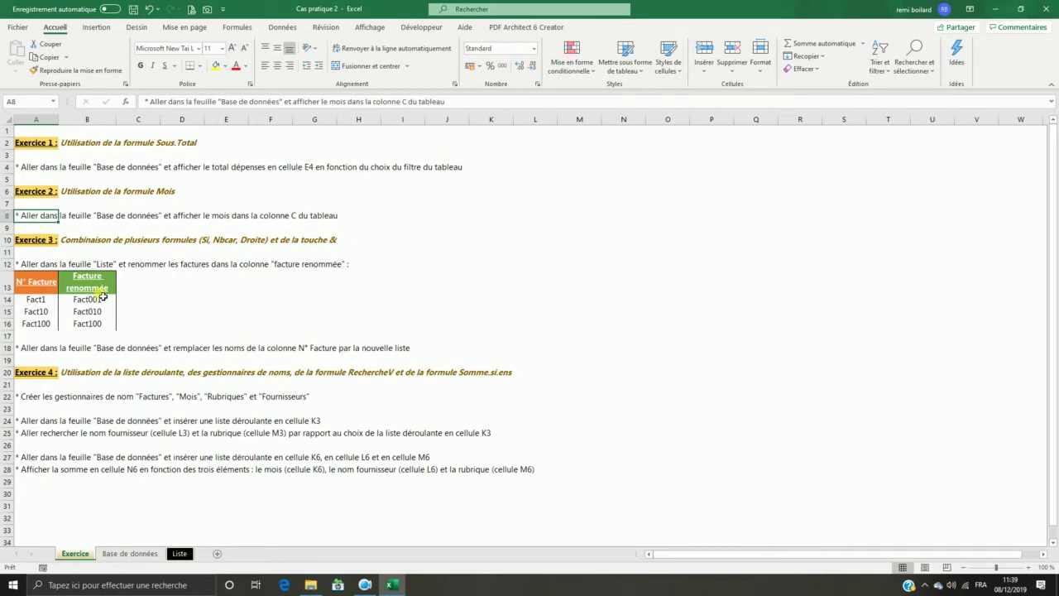
- On the Base de données sheet, enter =MOIS(B7) in C7 to extract the month from the date
click(147, 551)
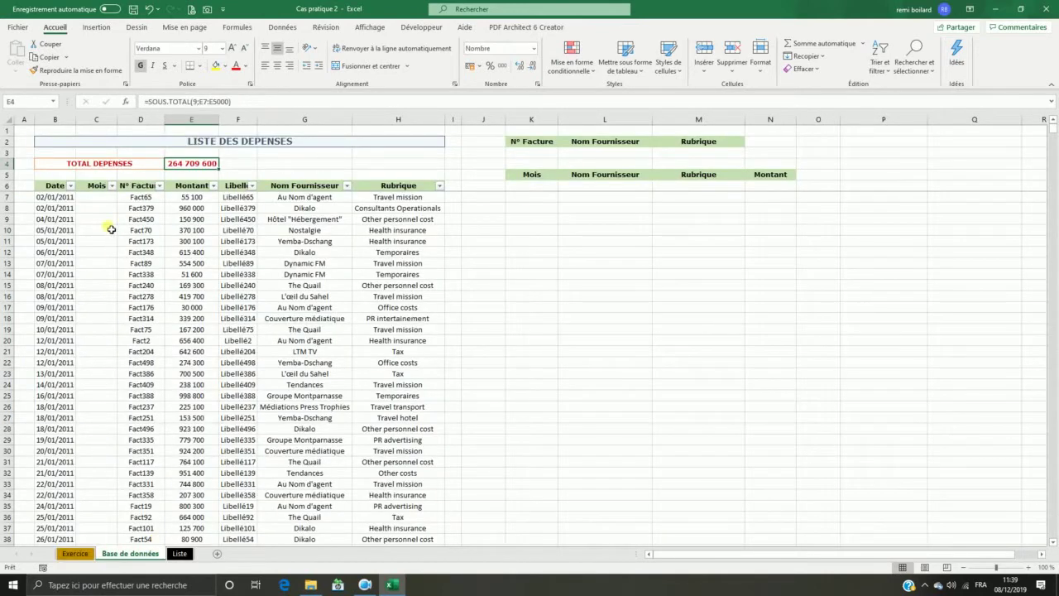
click(103, 198)
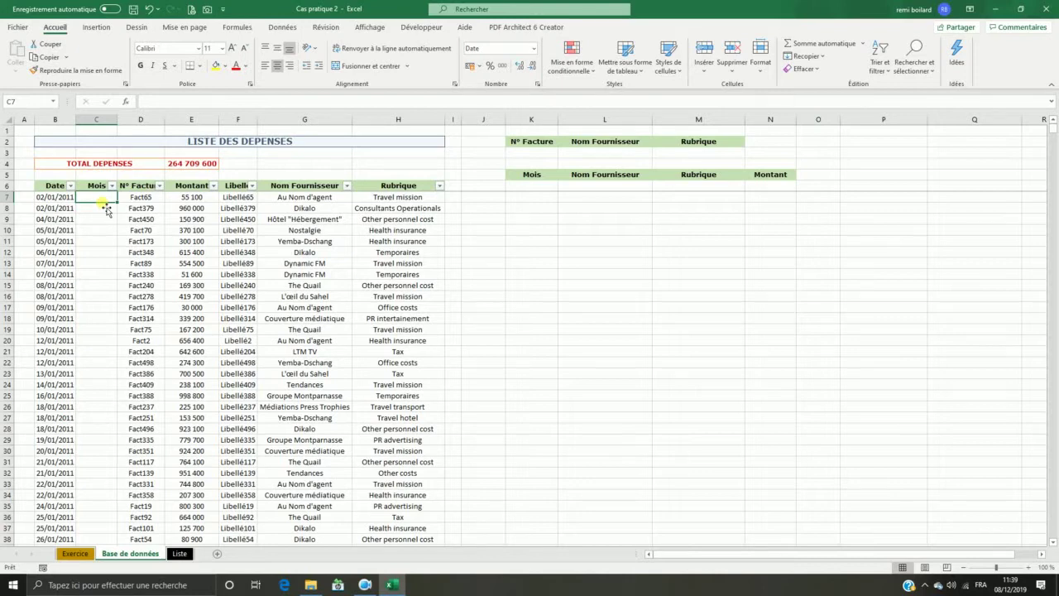
text(=mois()
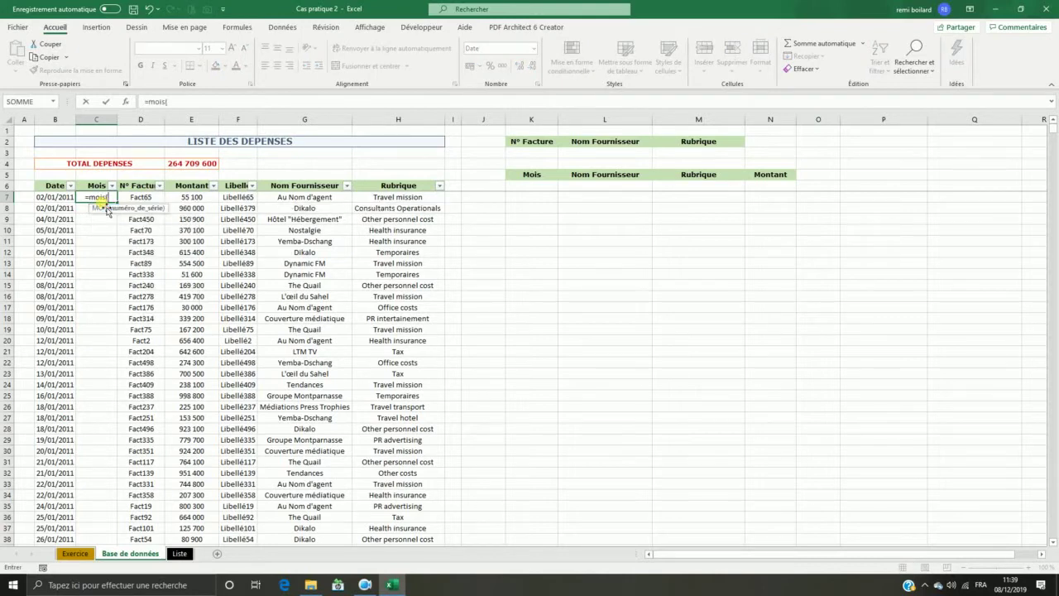
click(48, 198)
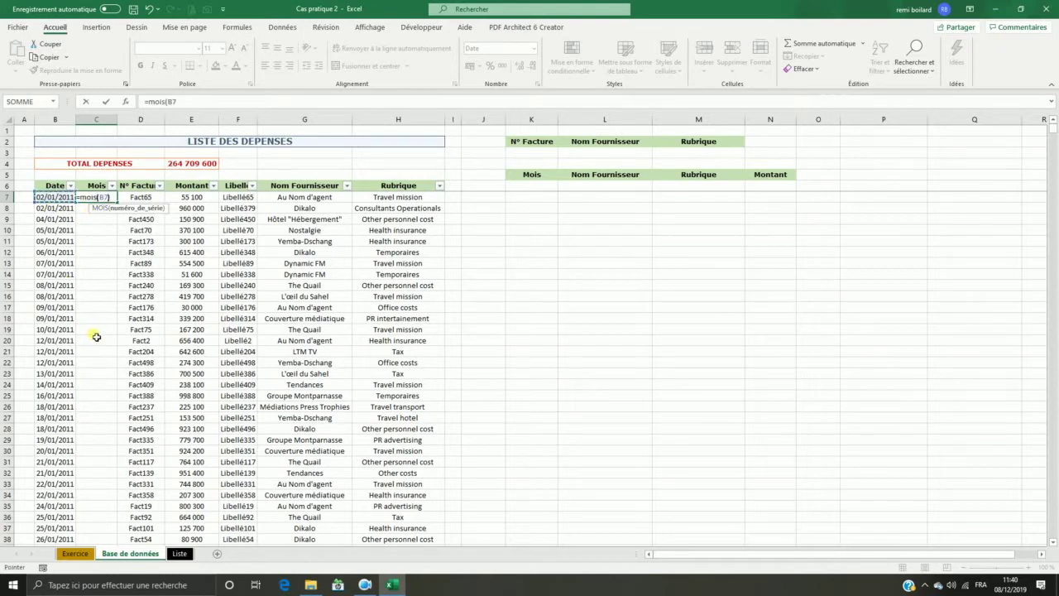
key(Return)
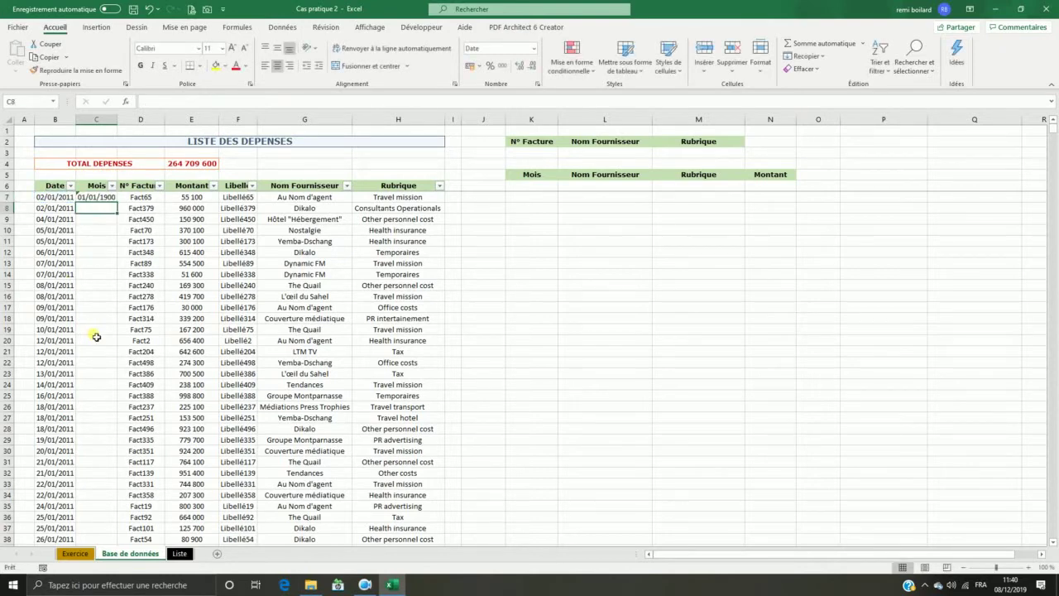
- Set the number format of the whole Mois column C to Standard and check the month in C7
click(101, 199)
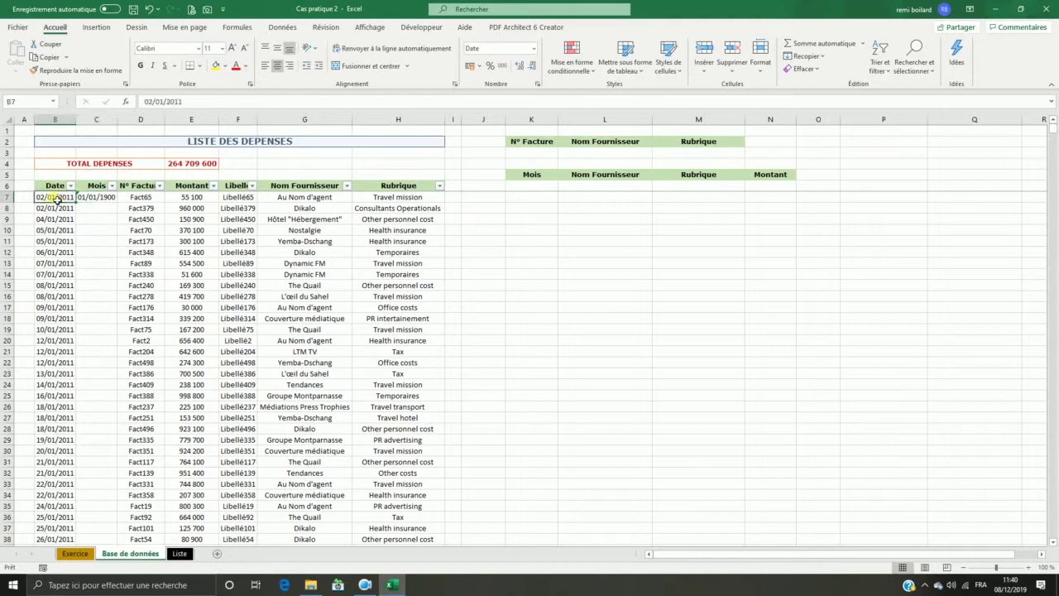
click(110, 130)
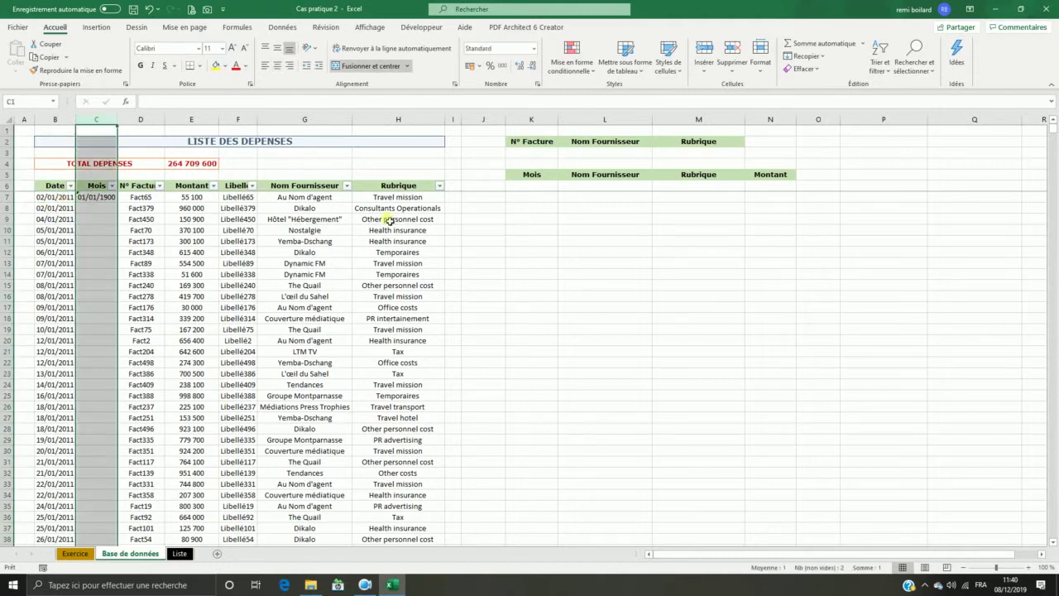
click(100, 198)
click(97, 229)
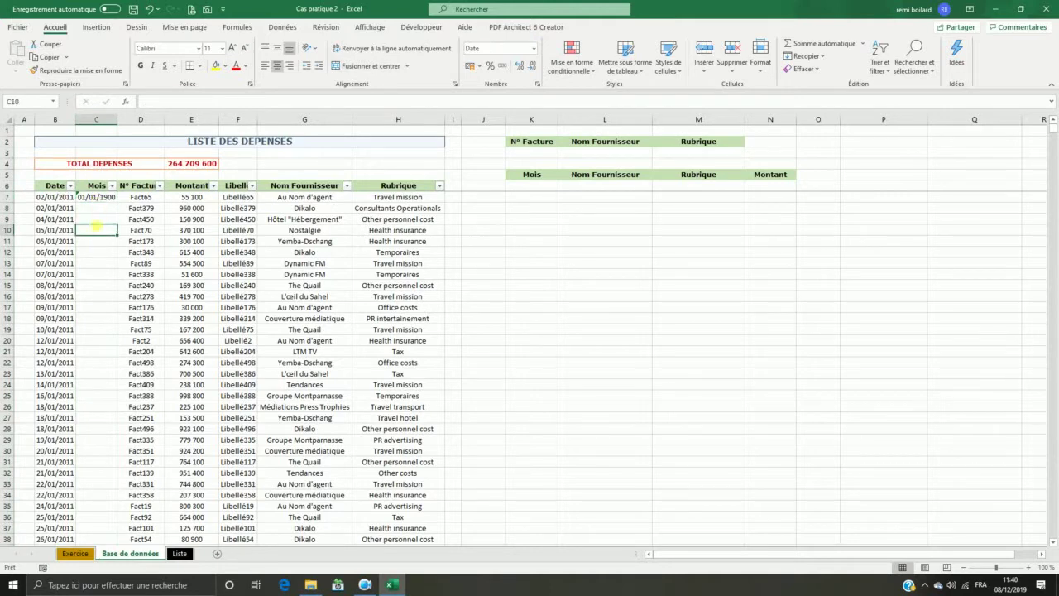
click(96, 120)
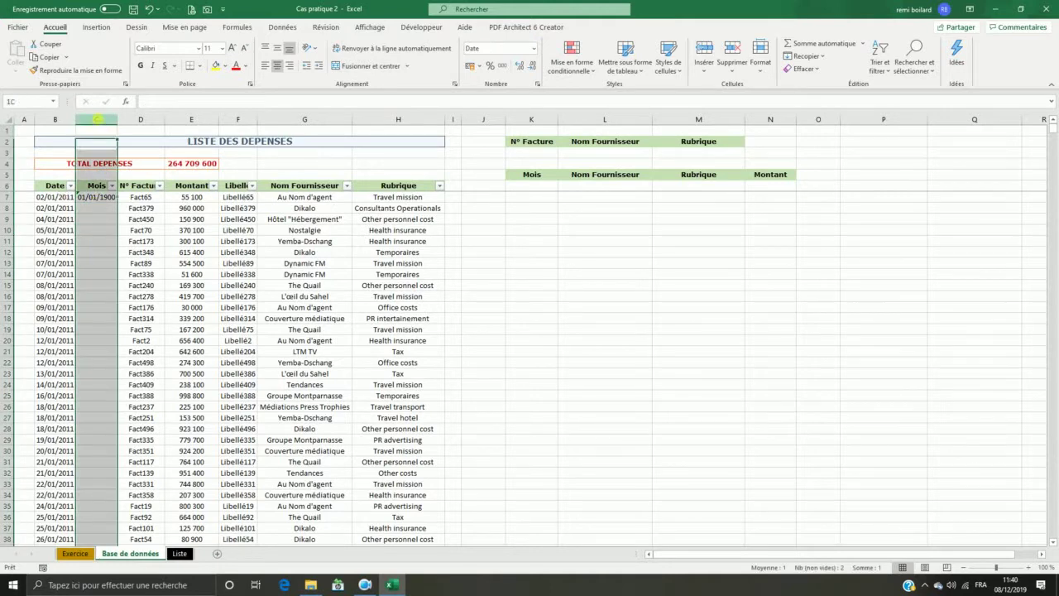
click(534, 50)
click(521, 69)
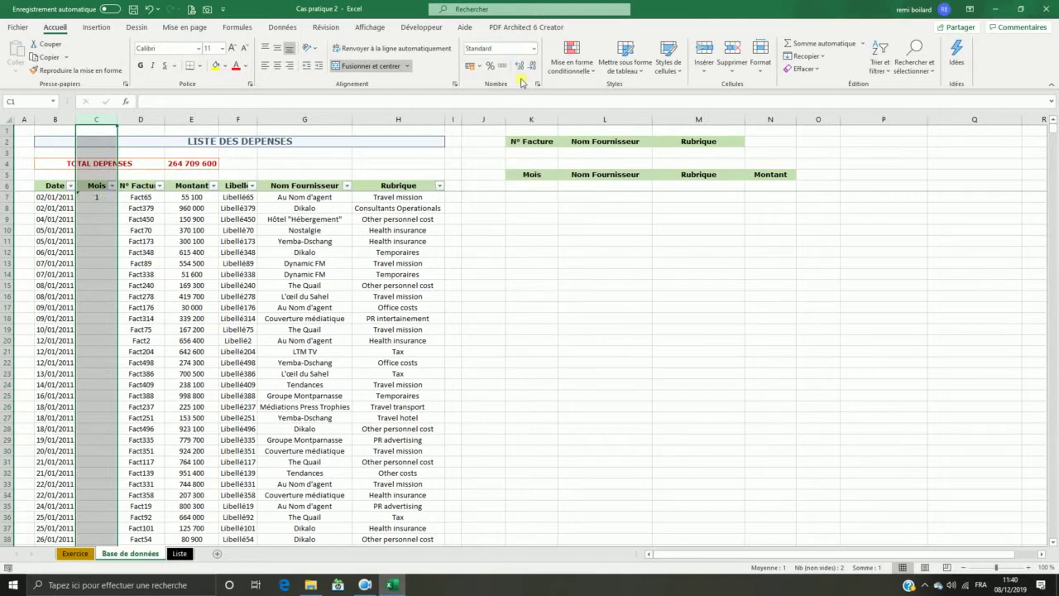
click(96, 263)
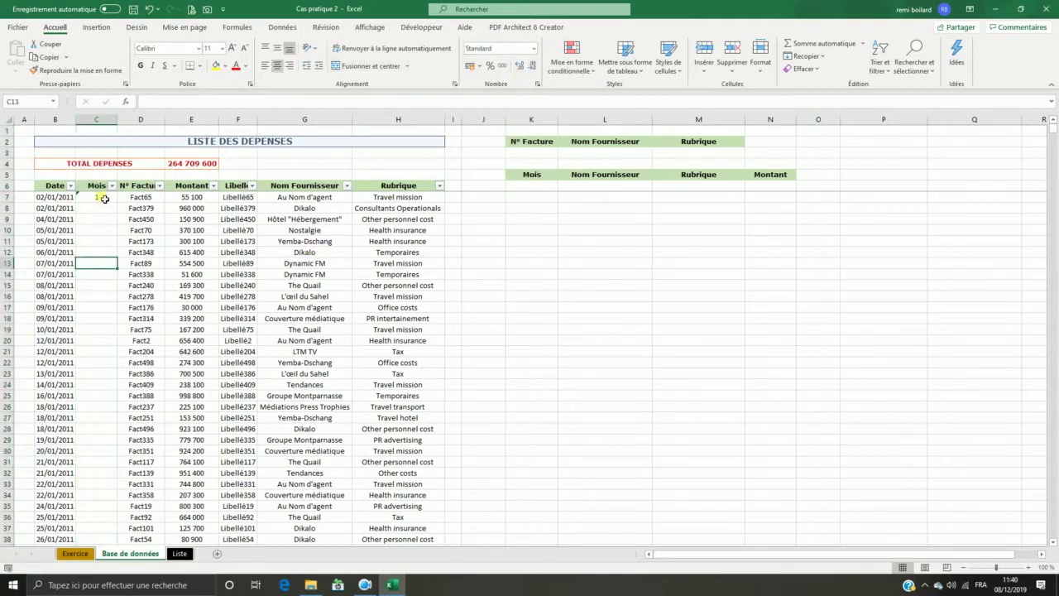
click(100, 197)
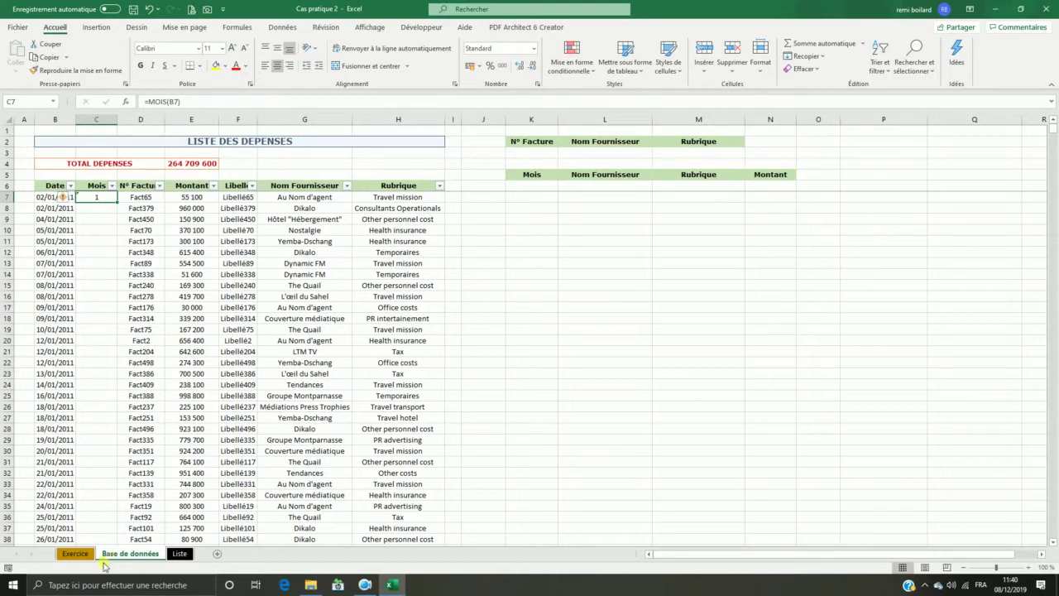
- On the Liste sheet, replace the month names in D2:D13 with the numbers 1 to 12
click(76, 554)
click(114, 552)
click(179, 554)
click(181, 152)
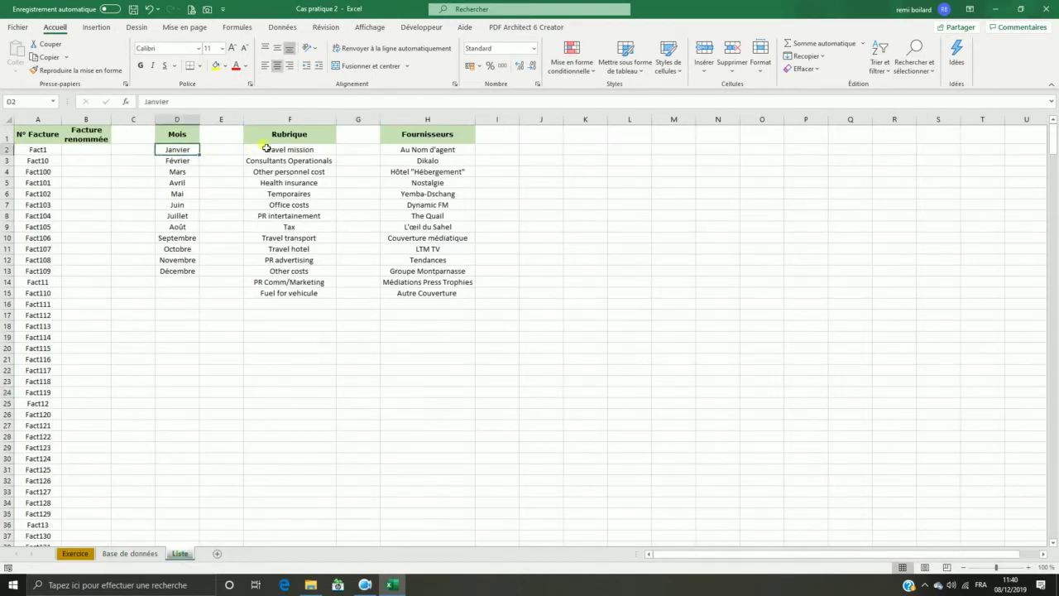
text(1)
key(Return)
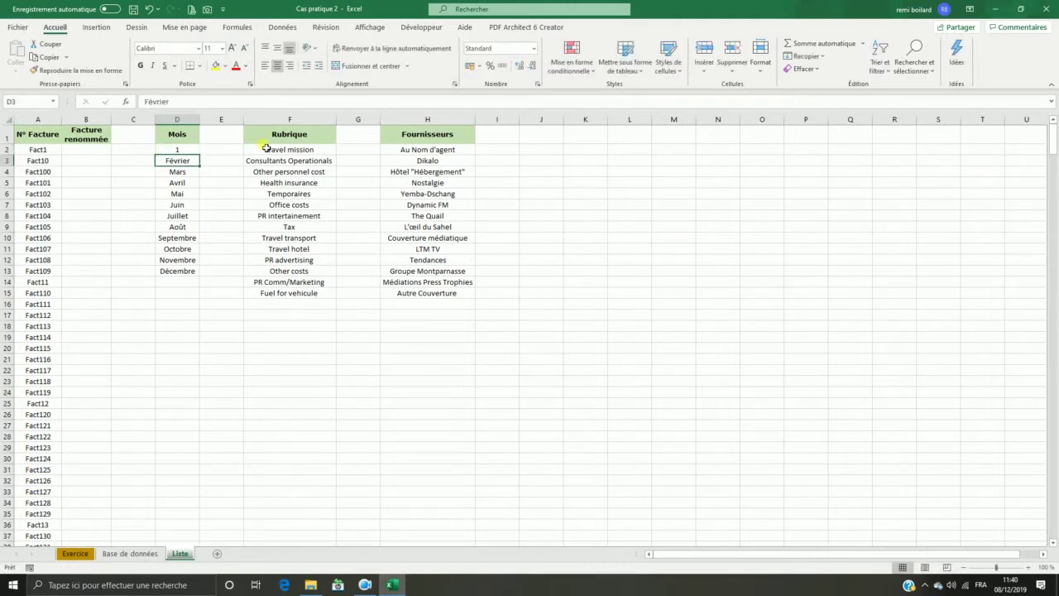
text(2)
key(Return)
text(3)
key(Return)
text(4 5 6 )
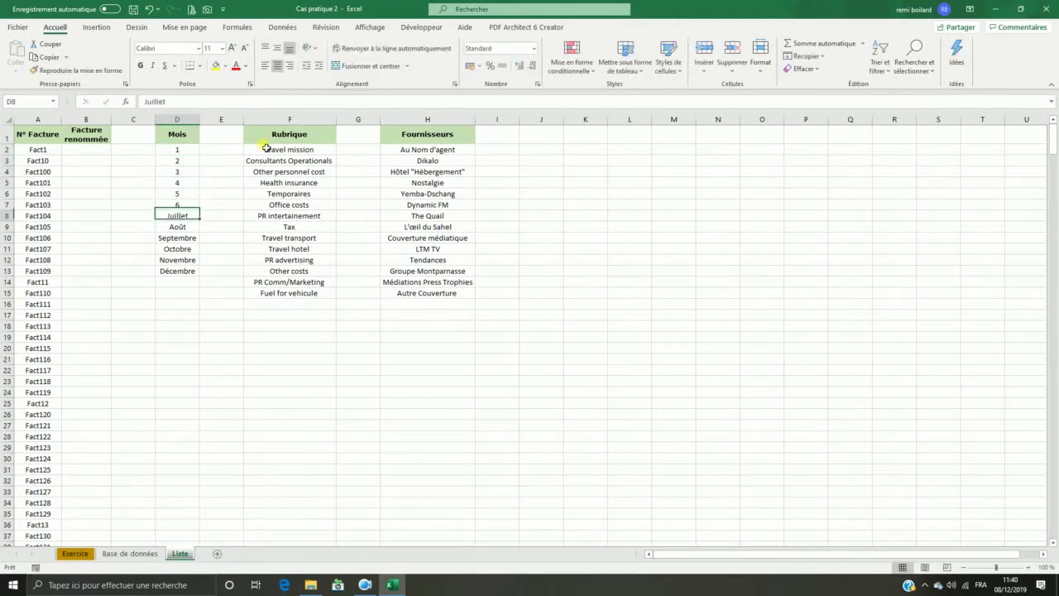
text(7 8 9)
key(Return)
text(10)
key(Return)
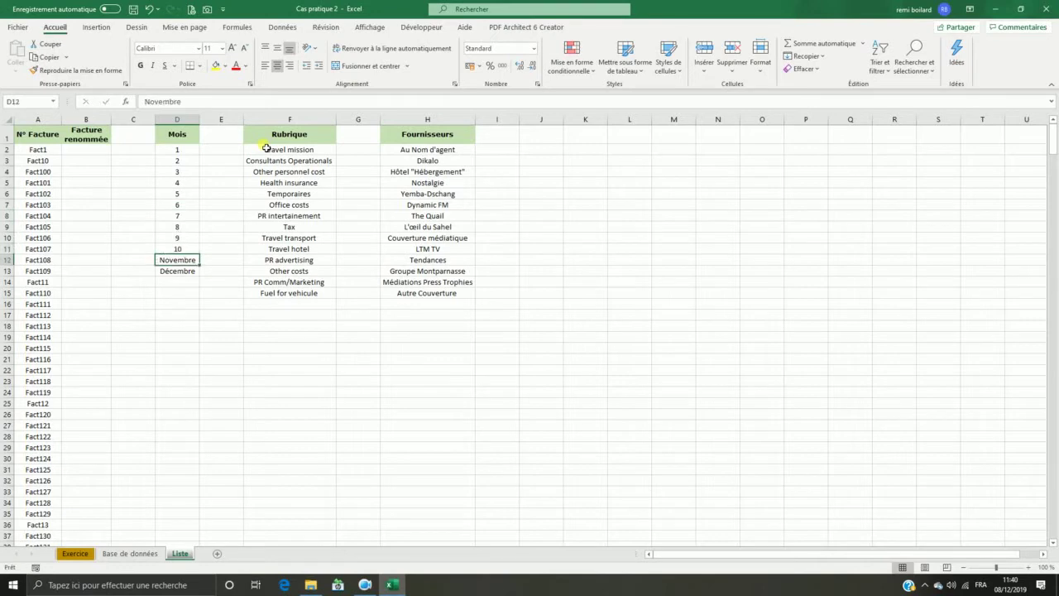
text(11)
key(Return)
text(12)
key(Return)
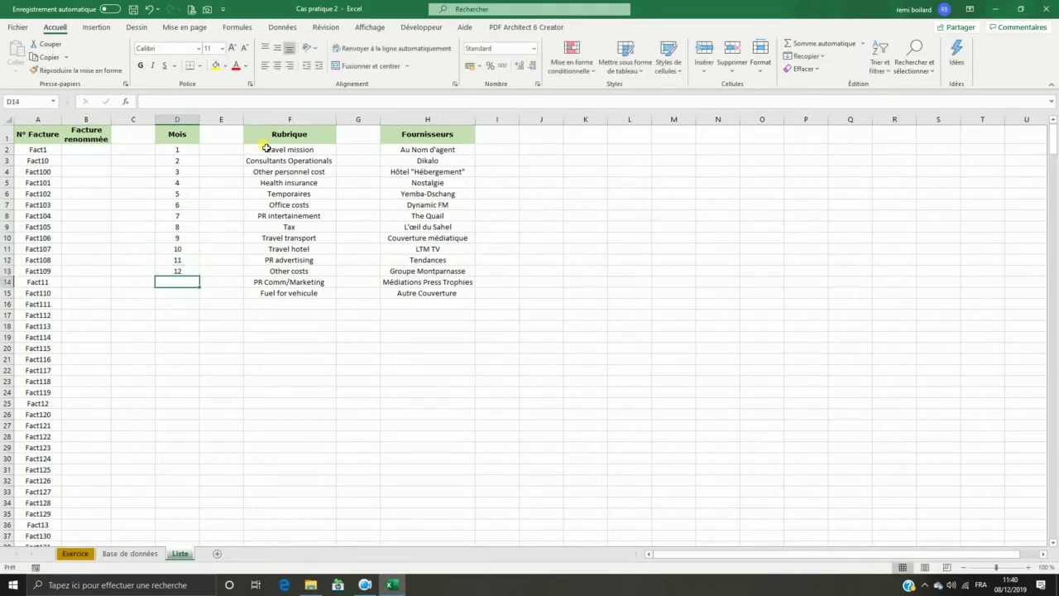
- On the Base de données sheet, ignore the unprotected-formula error flagged on C7
click(134, 553)
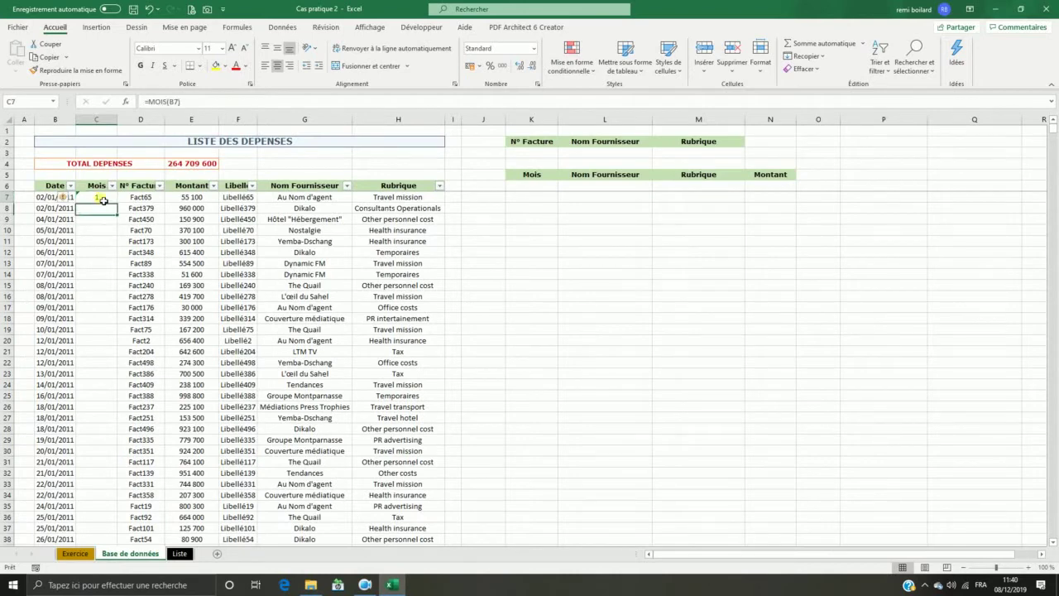
click(64, 198)
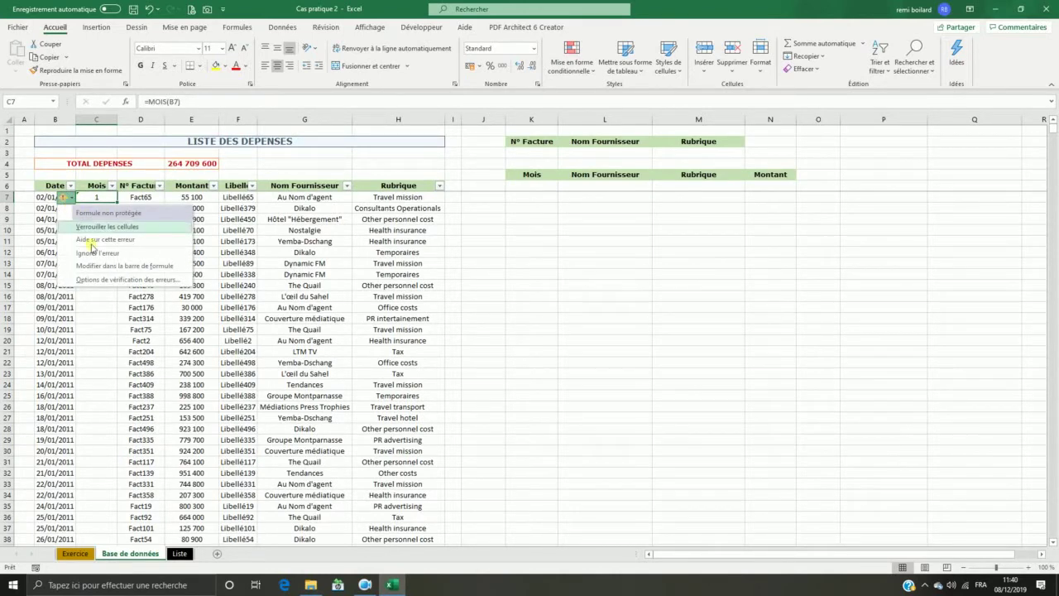
click(99, 253)
click(109, 242)
click(115, 202)
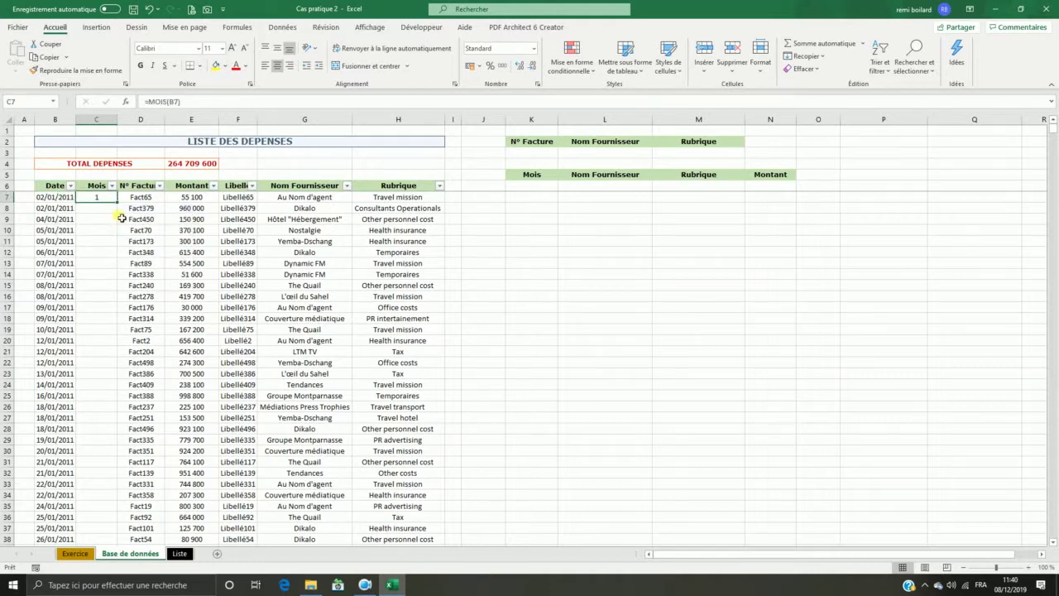
- Fill the MOIS formula from C7 down to the last row of the Mois column and check the copied months
double_click(123, 208)
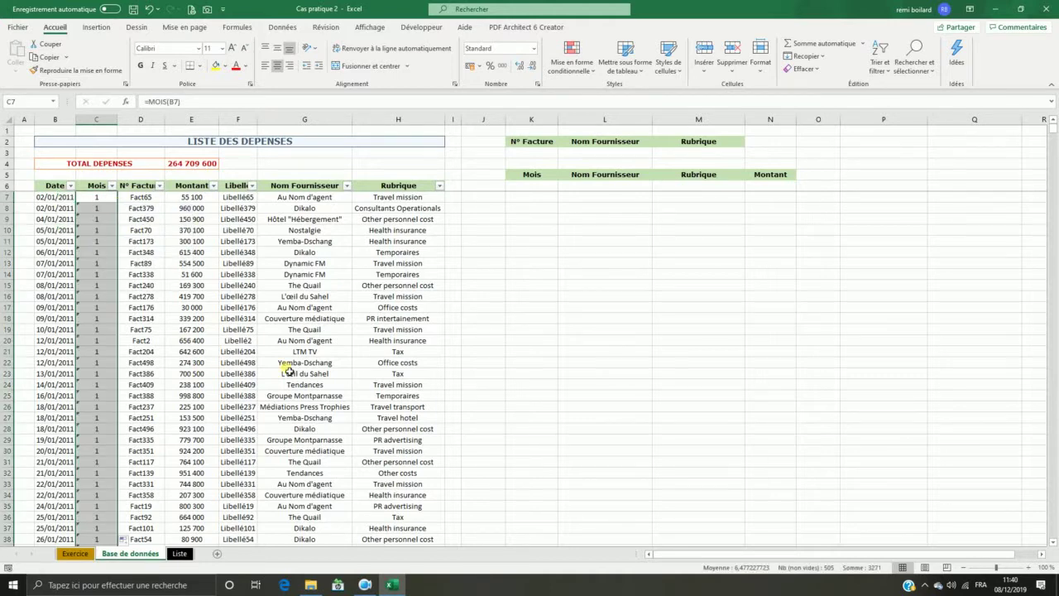
scroll(182, 387, down, 15)
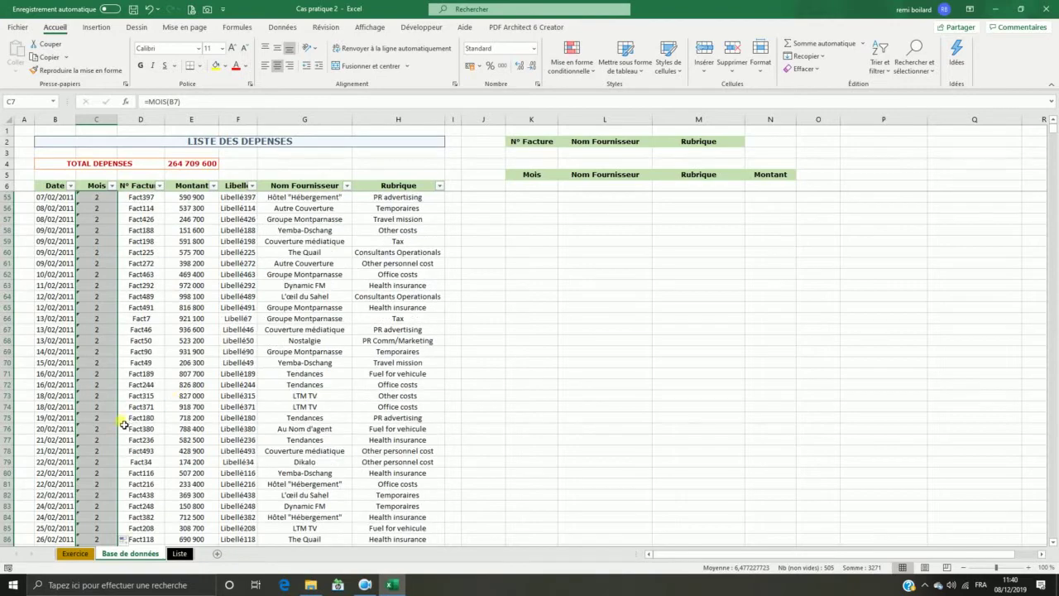
scroll(109, 344, up, 10)
scroll(108, 344, up, 6)
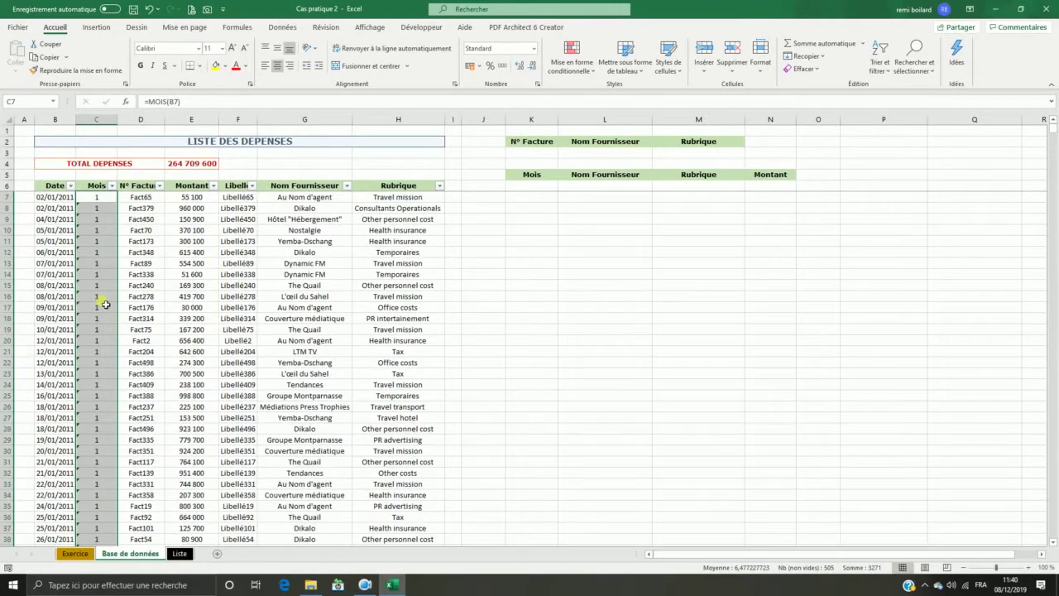
- Ignore the unprotected-formula errors on all Mois cells from C8 down, and compare the months with the dates in column B
click(99, 208)
key(ctrl+shift+Down)
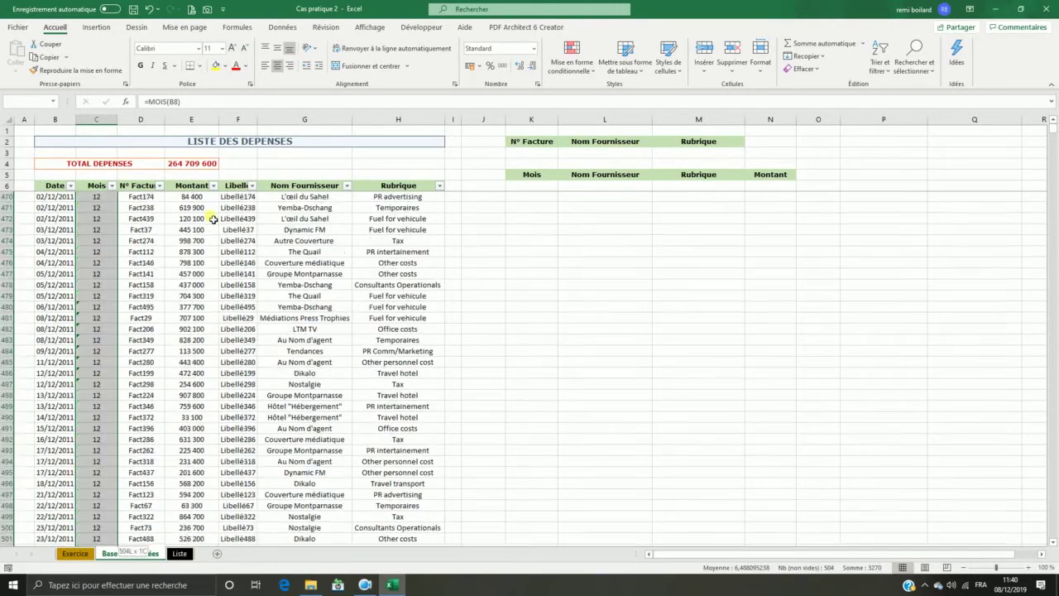
click(64, 197)
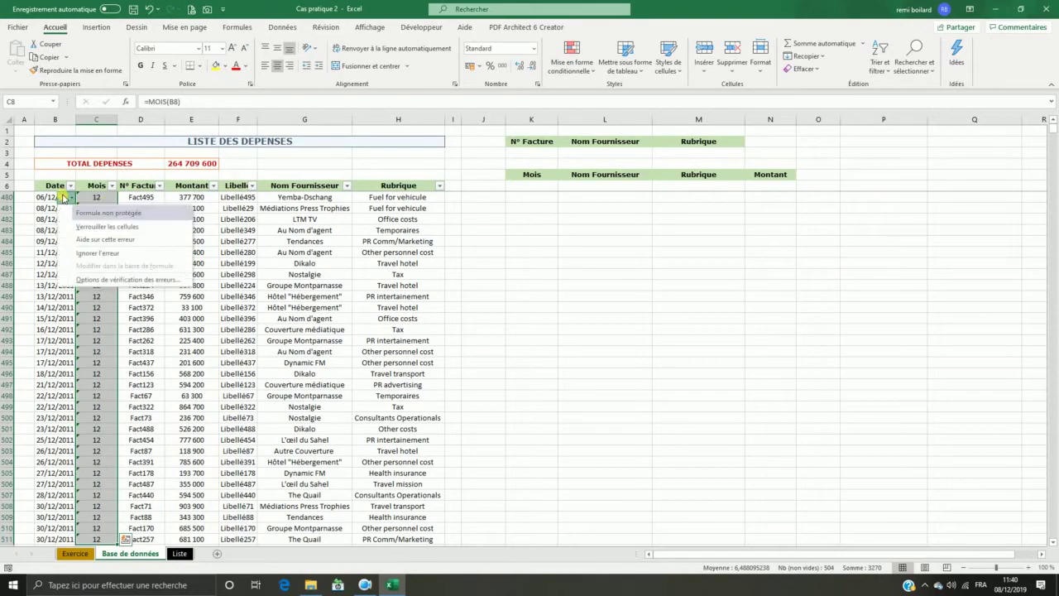
click(98, 253)
click(96, 372)
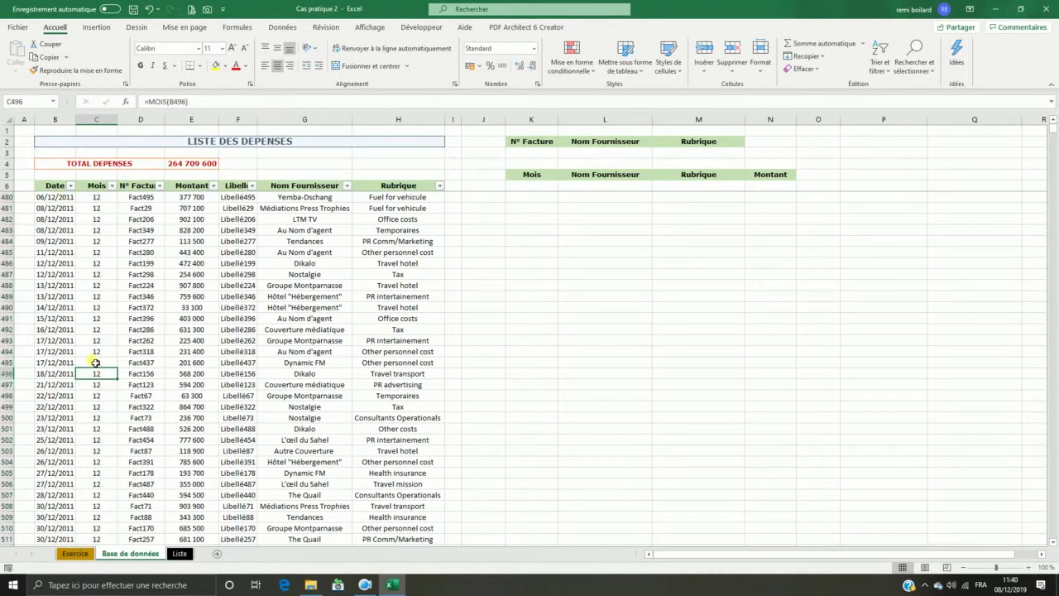
scroll(96, 362, up, 20)
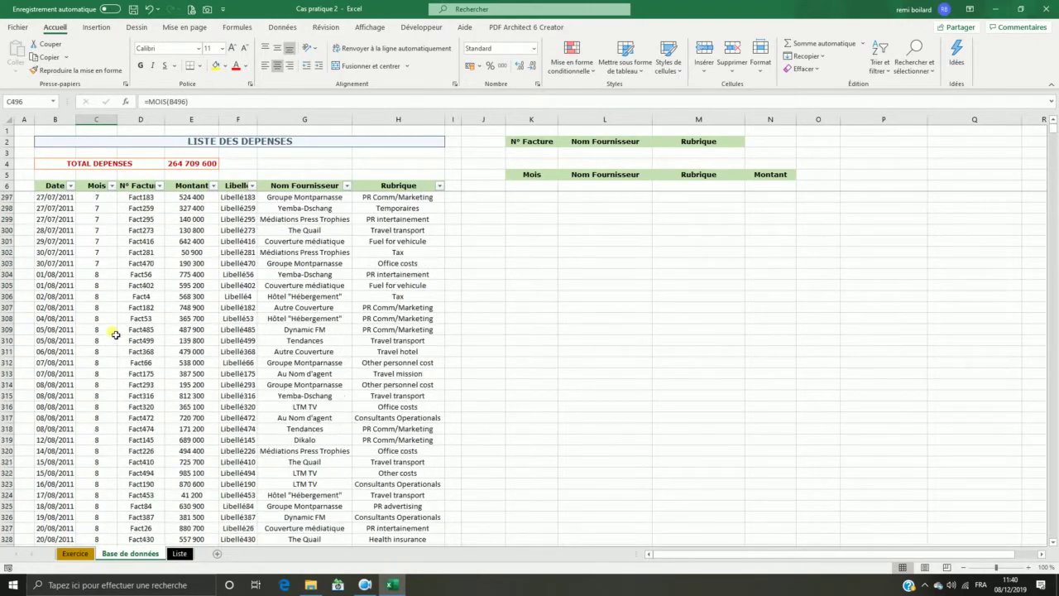
scroll(116, 335, up, 20)
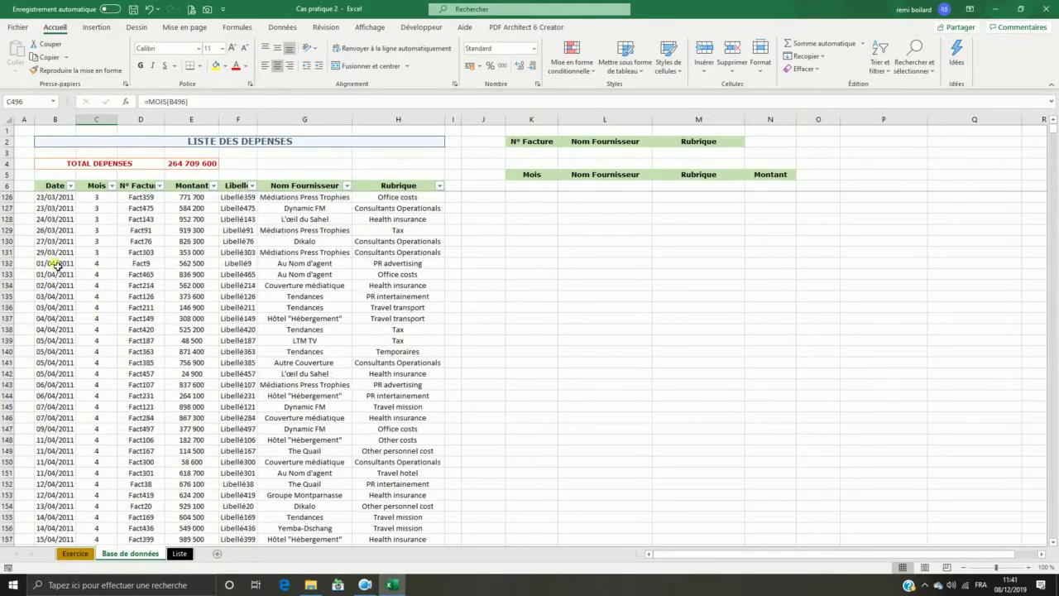
scroll(57, 265, up, 20)
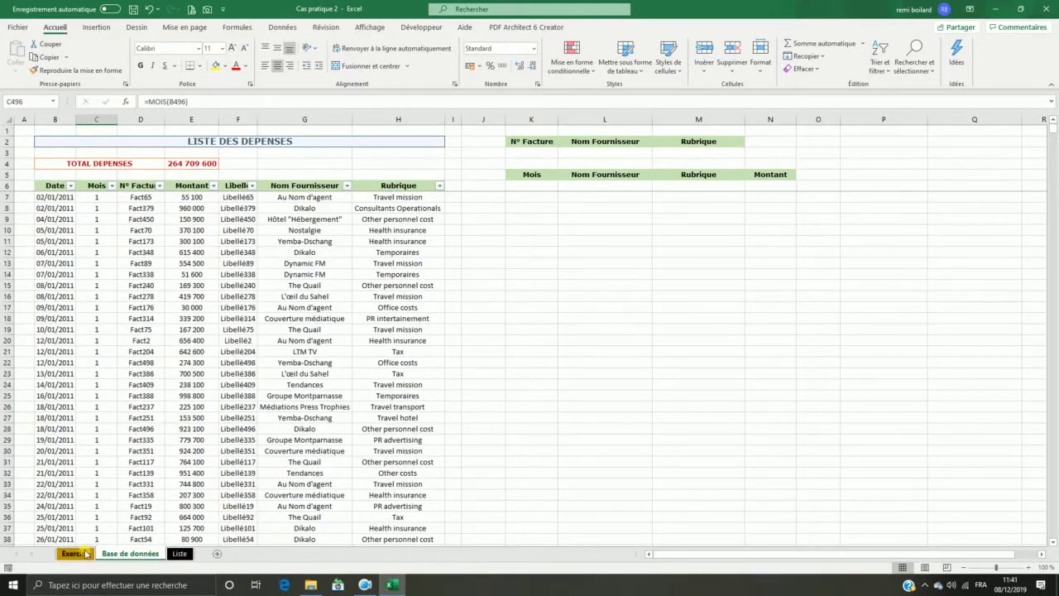
- Read the Exercice 3 instructions on the Exercice sheet about renaming the invoices with Si, Nbcar, Droite and &
click(73, 554)
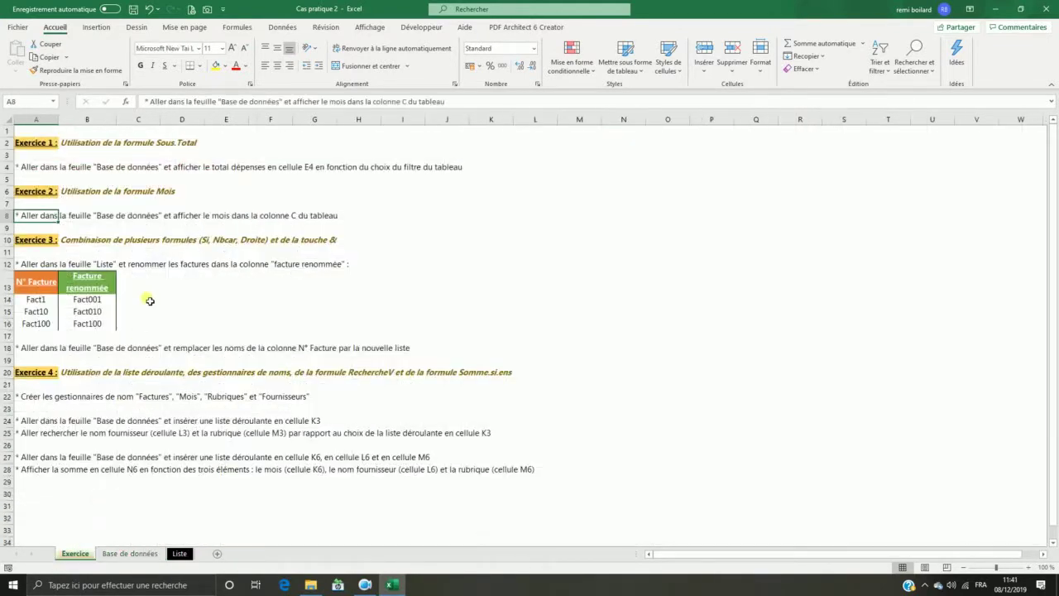
click(195, 220)
click(222, 286)
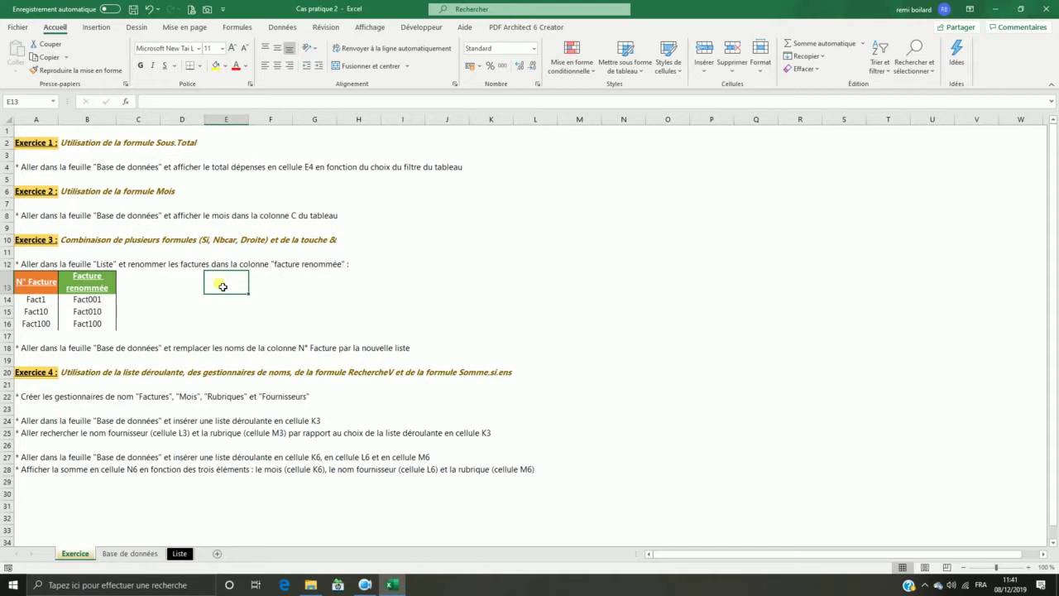
click(37, 266)
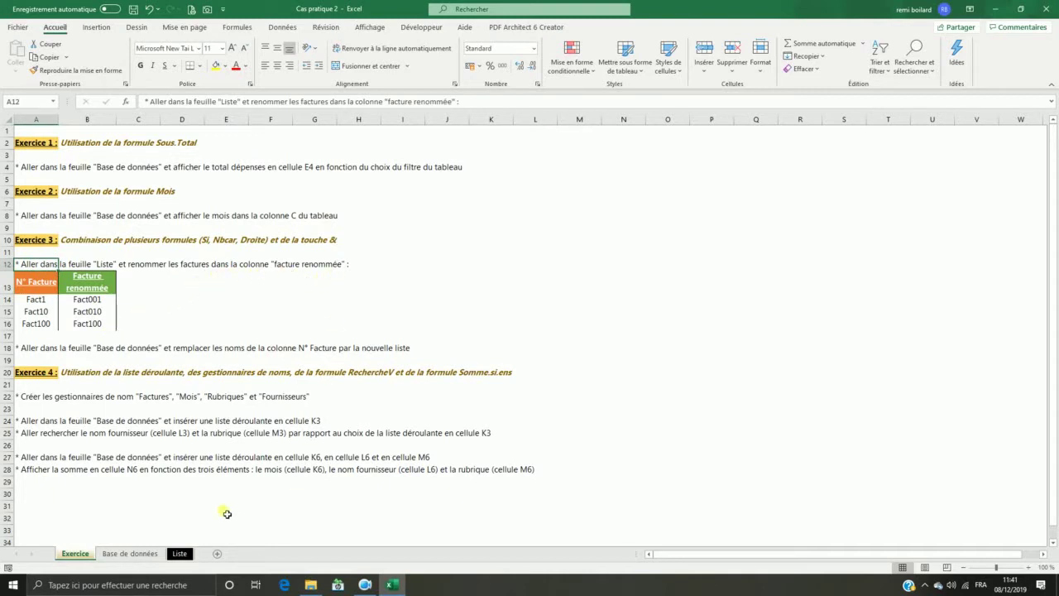
- On the Liste sheet, sort the N° Facture column from A to Z
click(178, 552)
click(39, 149)
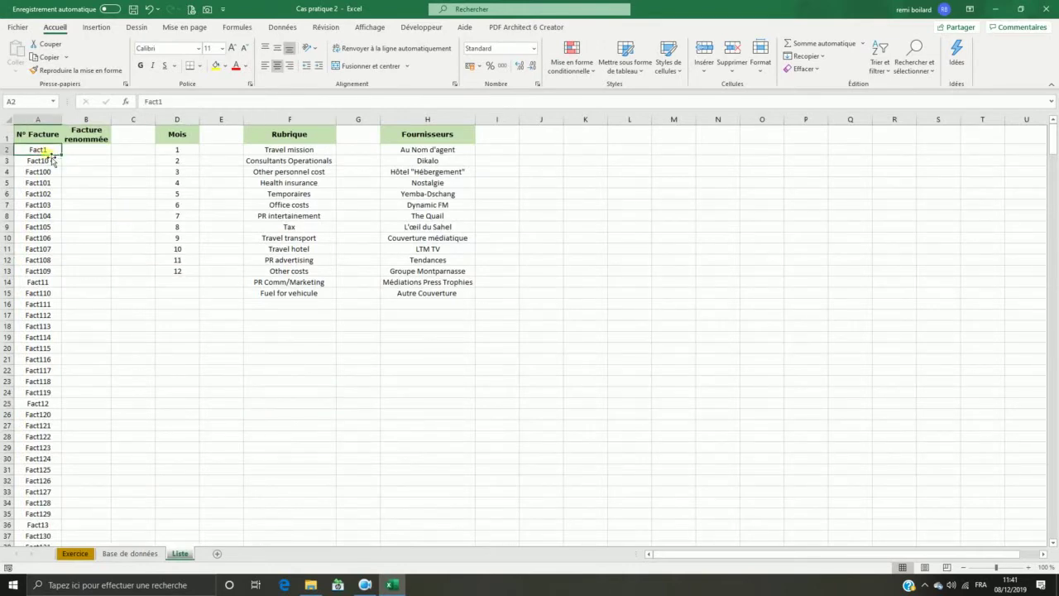
drag(38, 172, 23, 290)
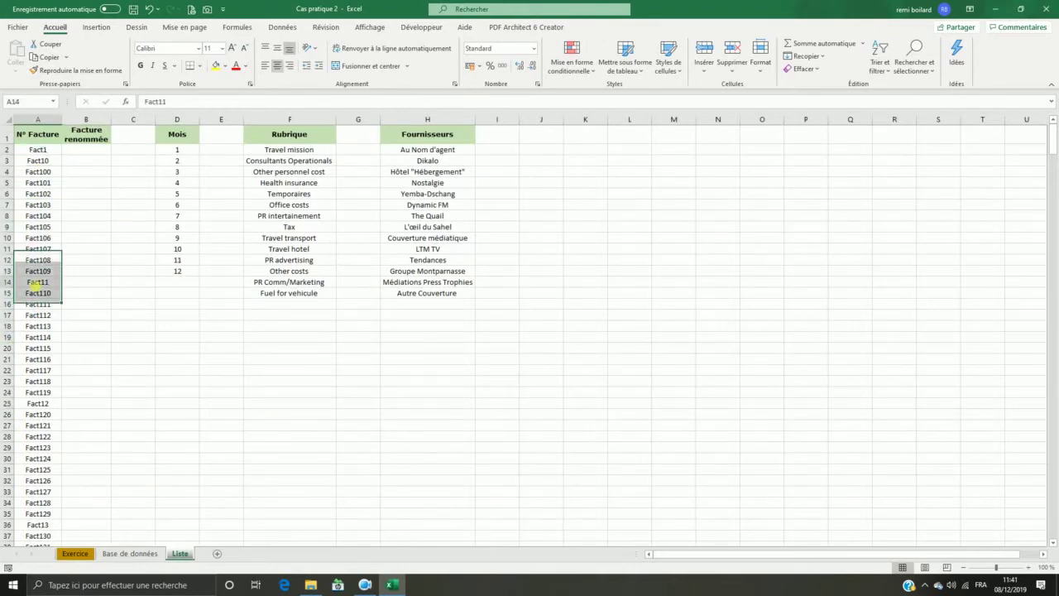
click(43, 162)
click(41, 153)
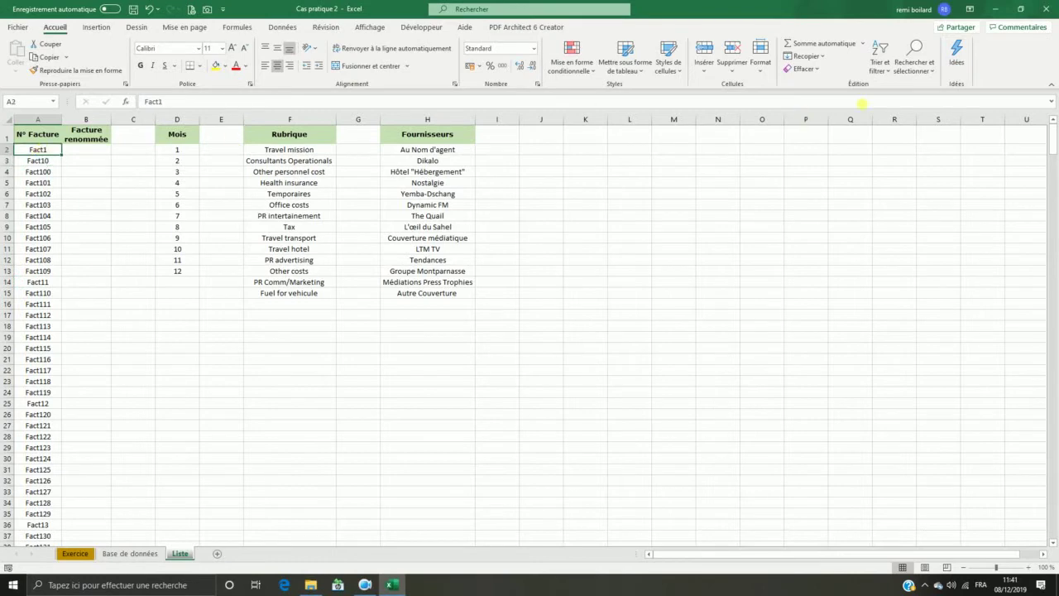
click(879, 65)
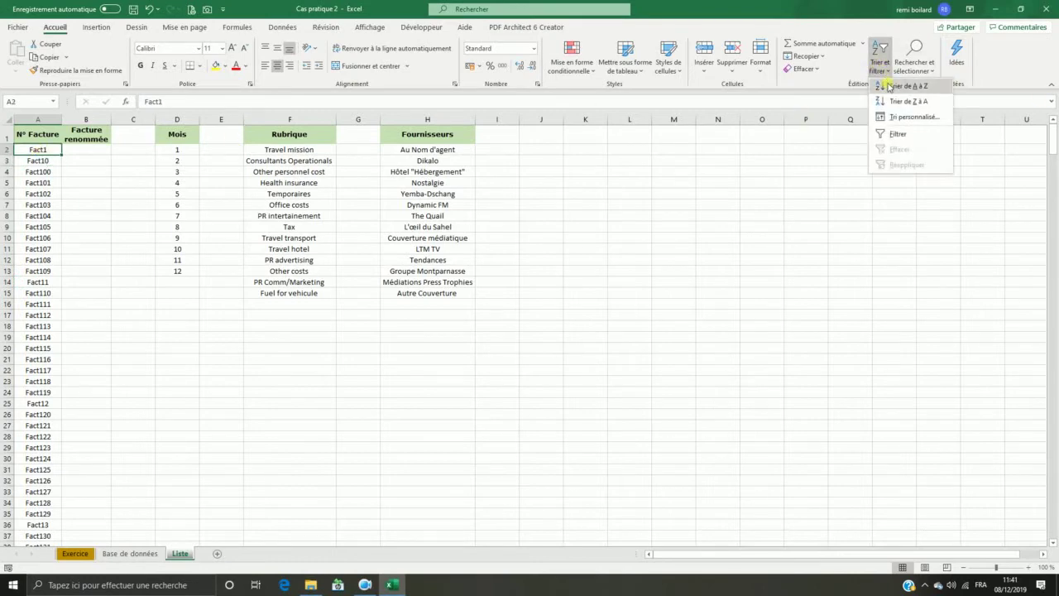
click(888, 86)
- Examine the order in which the invoice numbers are sorted in column A of the Liste sheet, down to Fact2
click(40, 173)
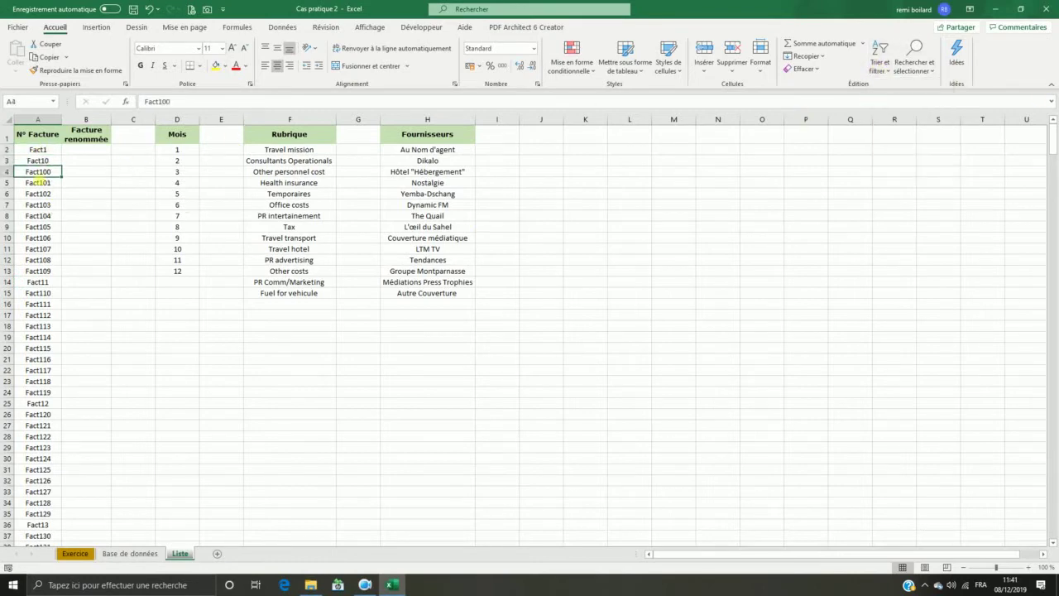
click(39, 182)
click(39, 204)
click(38, 226)
click(40, 259)
click(50, 152)
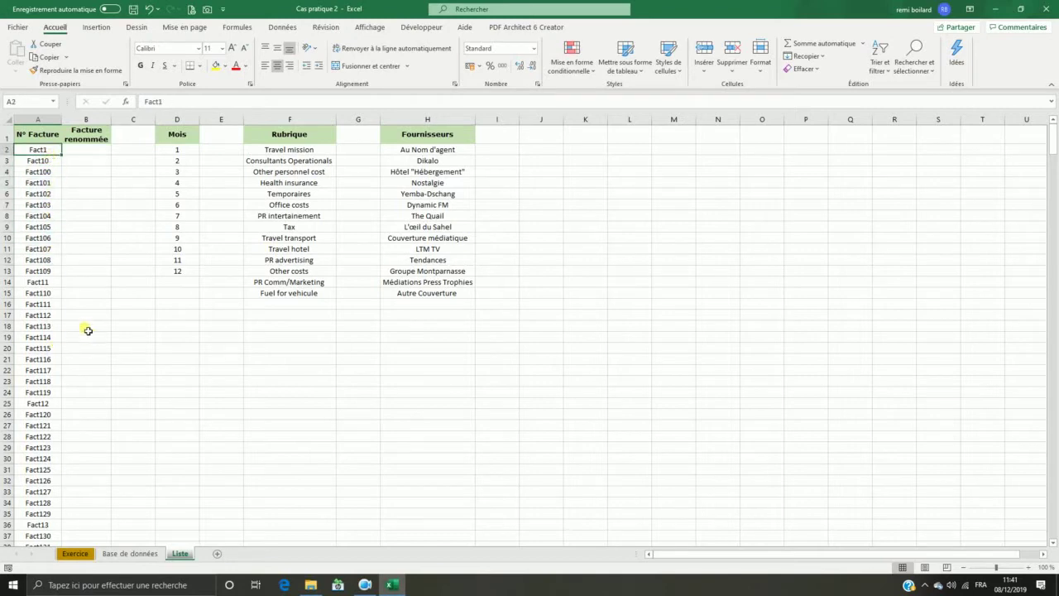
scroll(54, 386, down, 4)
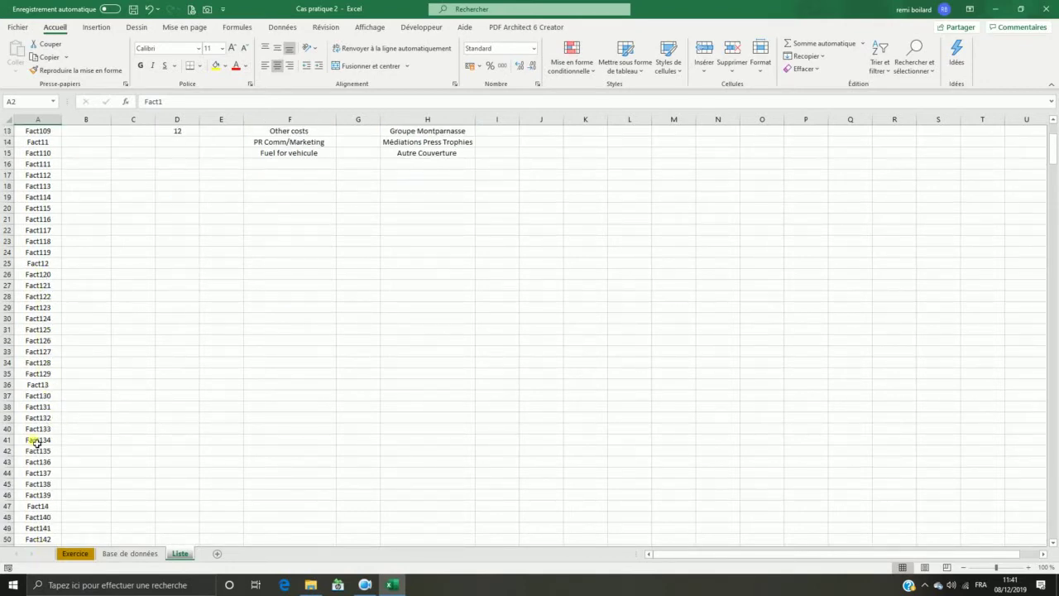
scroll(37, 443, down, 20)
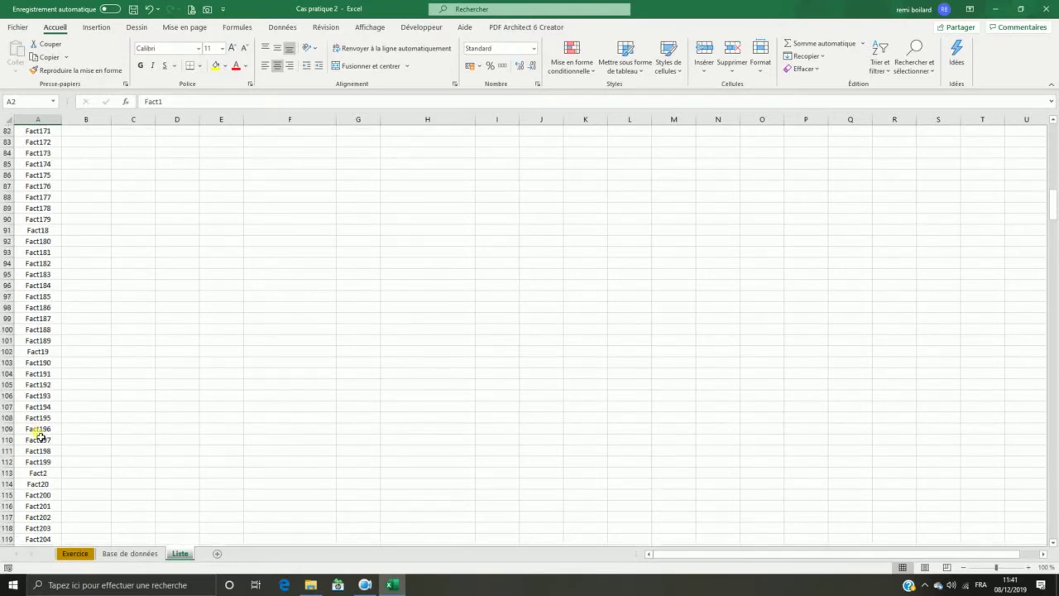
click(38, 475)
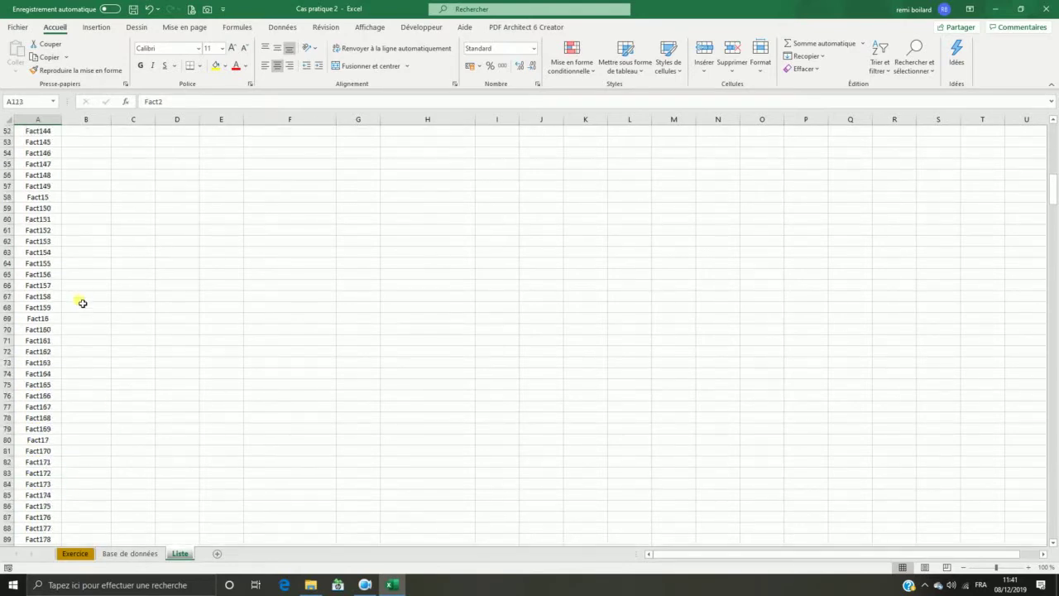
scroll(91, 314, up, 20)
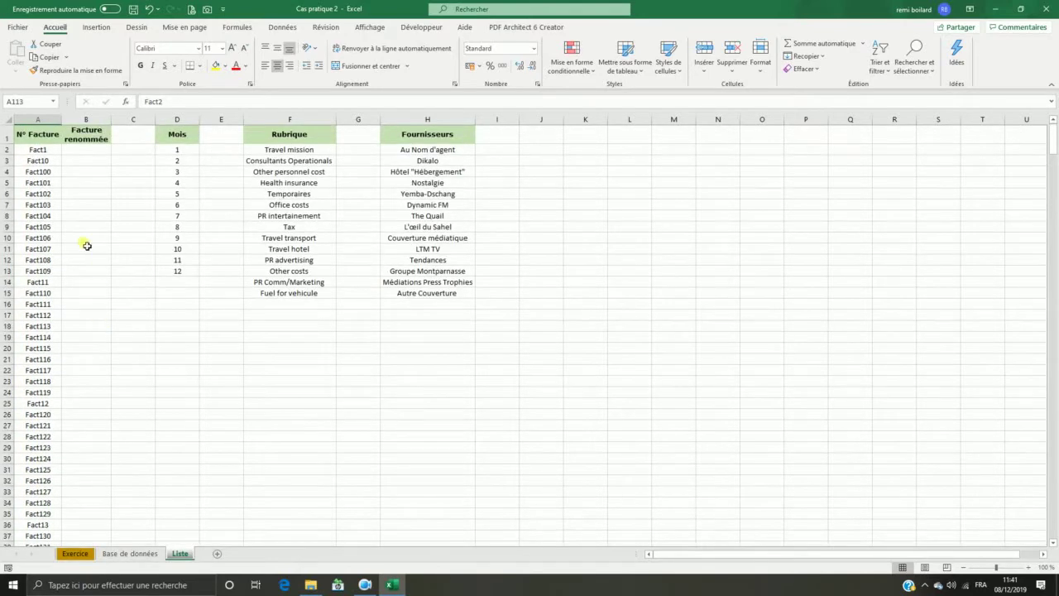
click(48, 162)
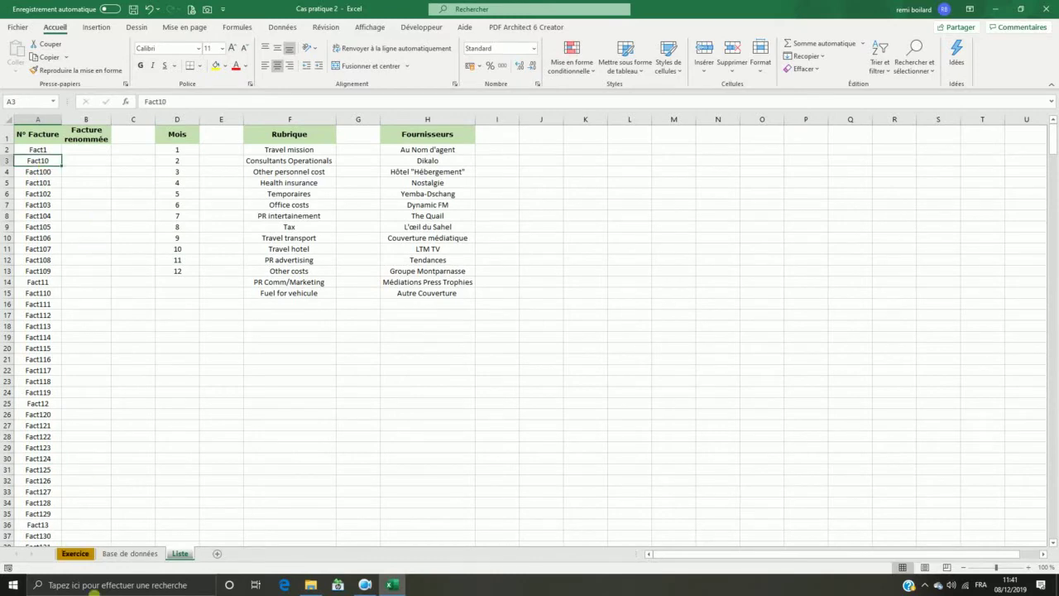
- Compare the original and renamed invoice numbers in the Exercice 3 example table (A13:B16) on the Exercice sheet
click(74, 553)
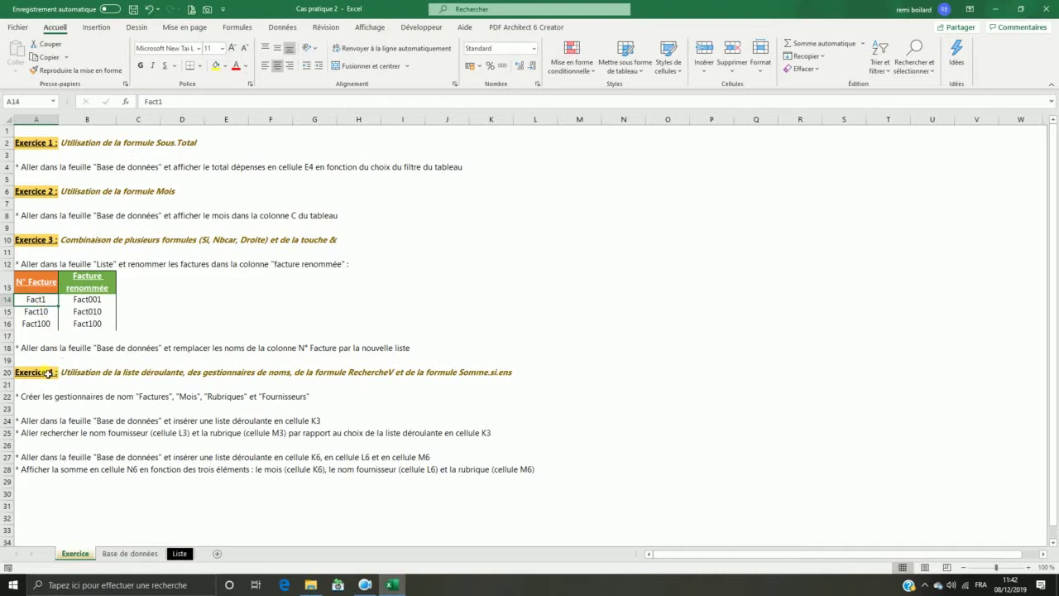
click(88, 301)
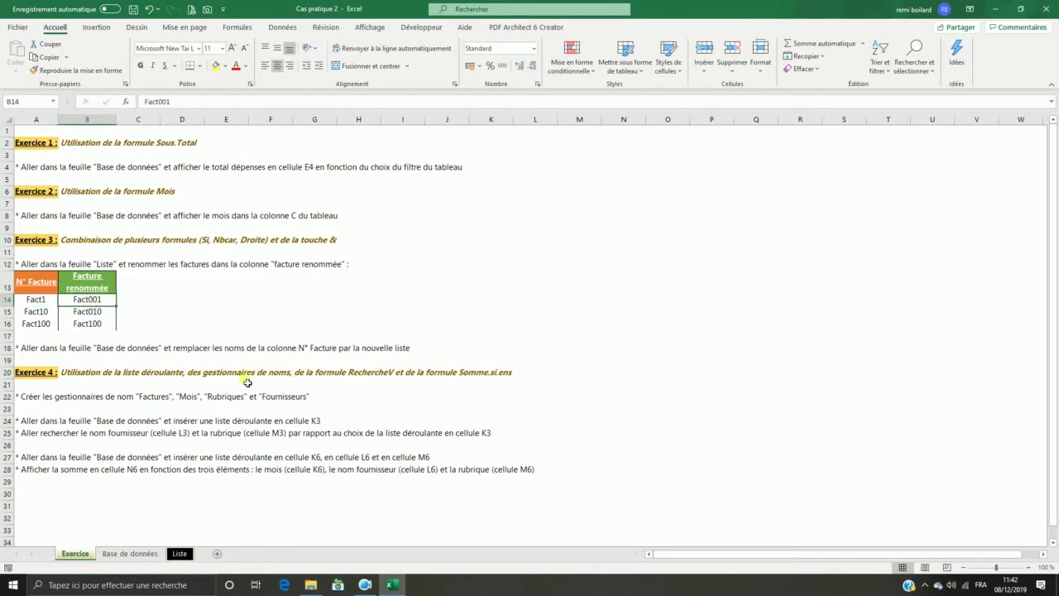
click(48, 299)
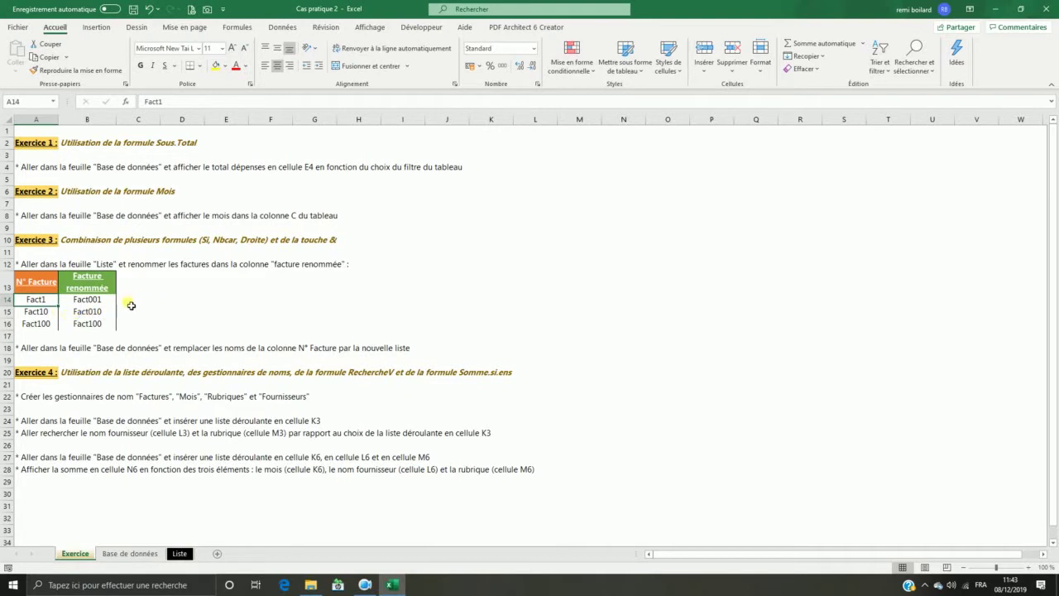
click(100, 305)
click(41, 305)
click(40, 312)
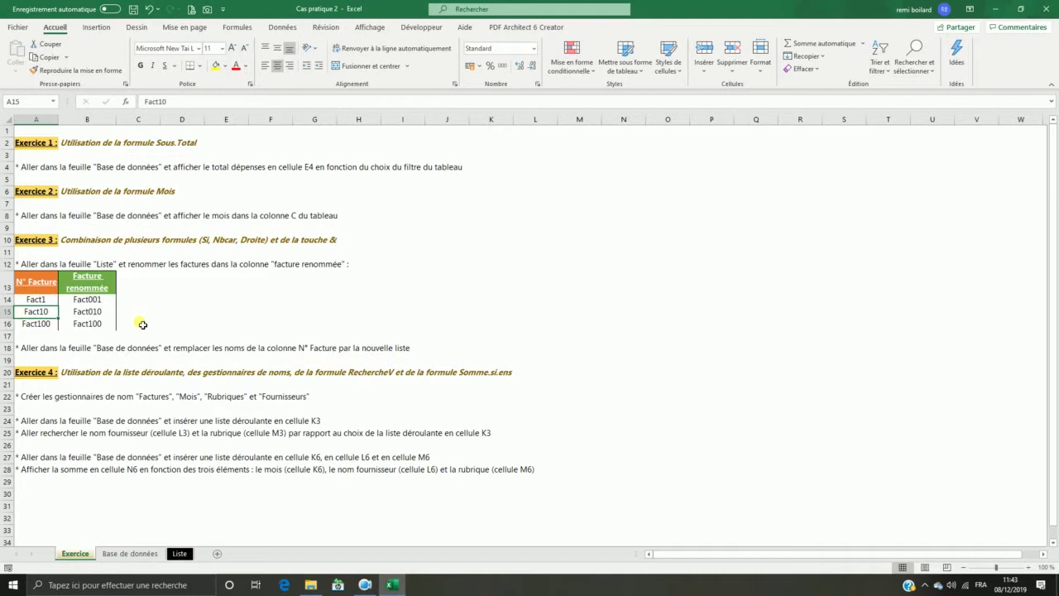
click(38, 324)
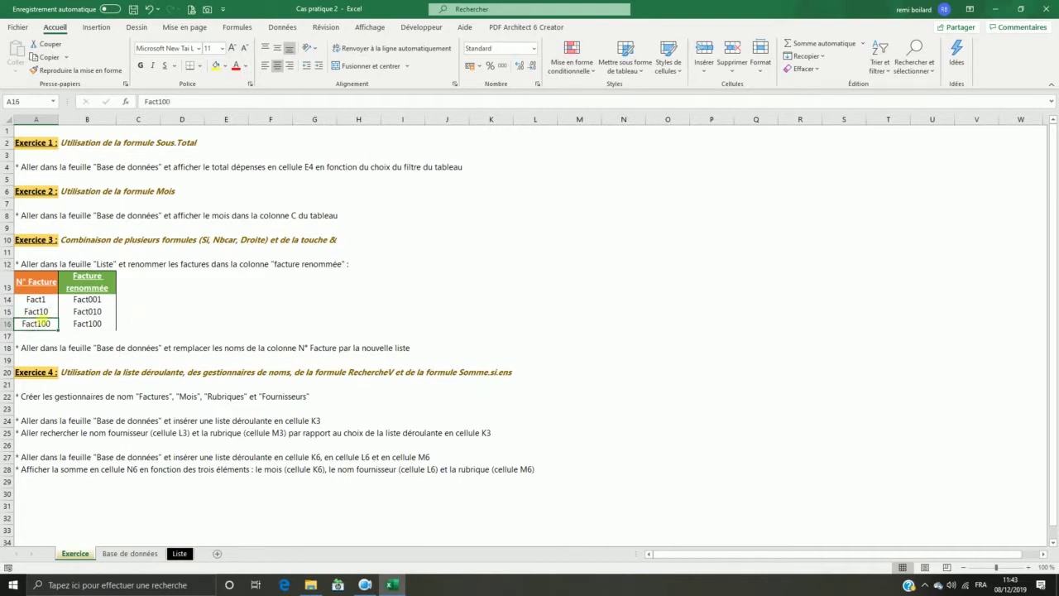
click(50, 301)
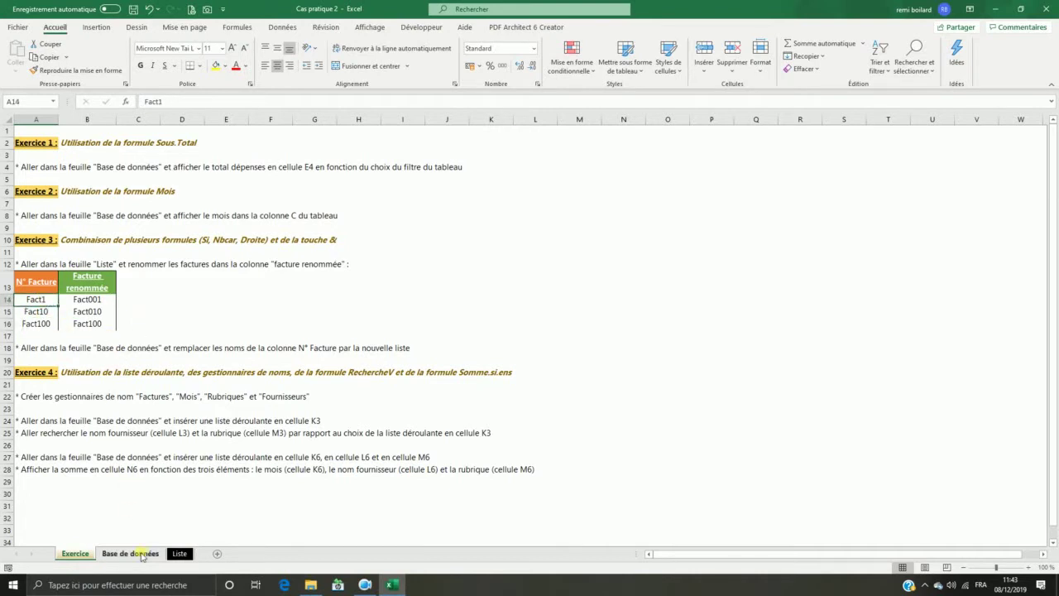
- In cell B2 of the Liste sheet, start a SI formula testing whether NBCAR(A2)=5
click(139, 554)
click(74, 554)
click(179, 553)
click(86, 150)
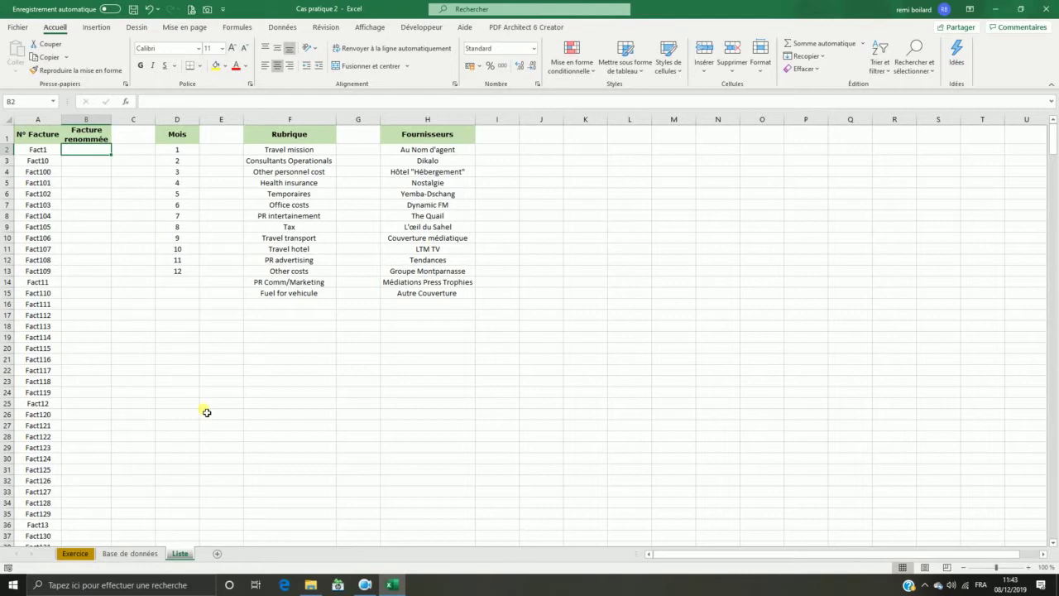
text(=)
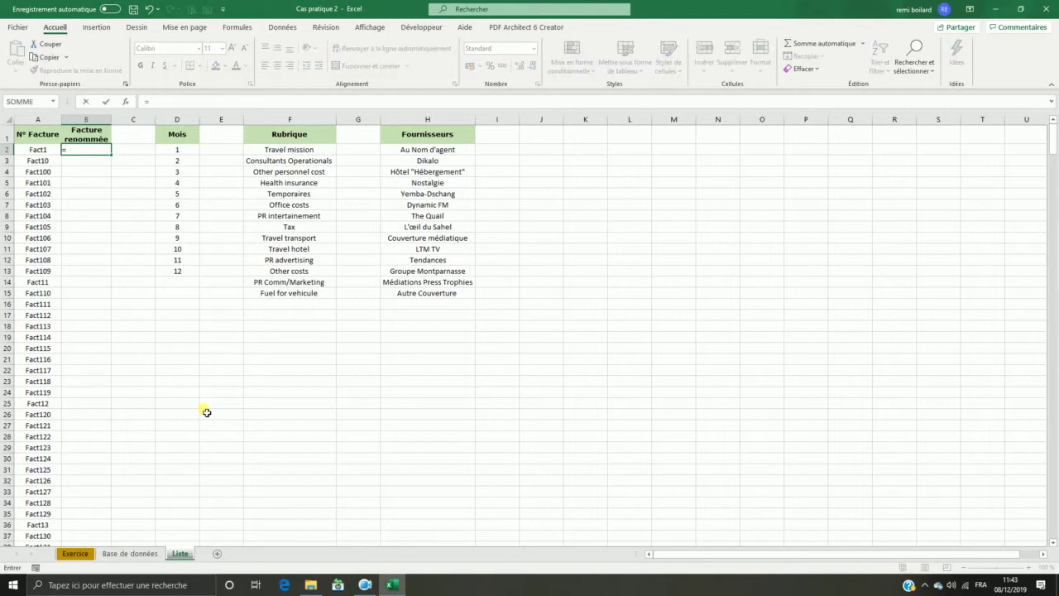
text(si()
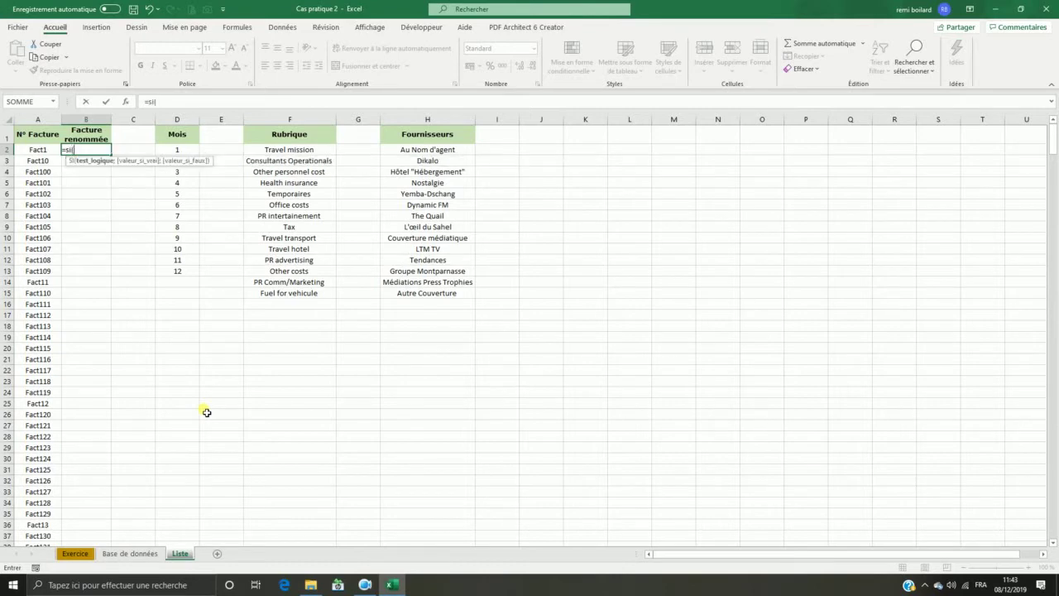
click(39, 151)
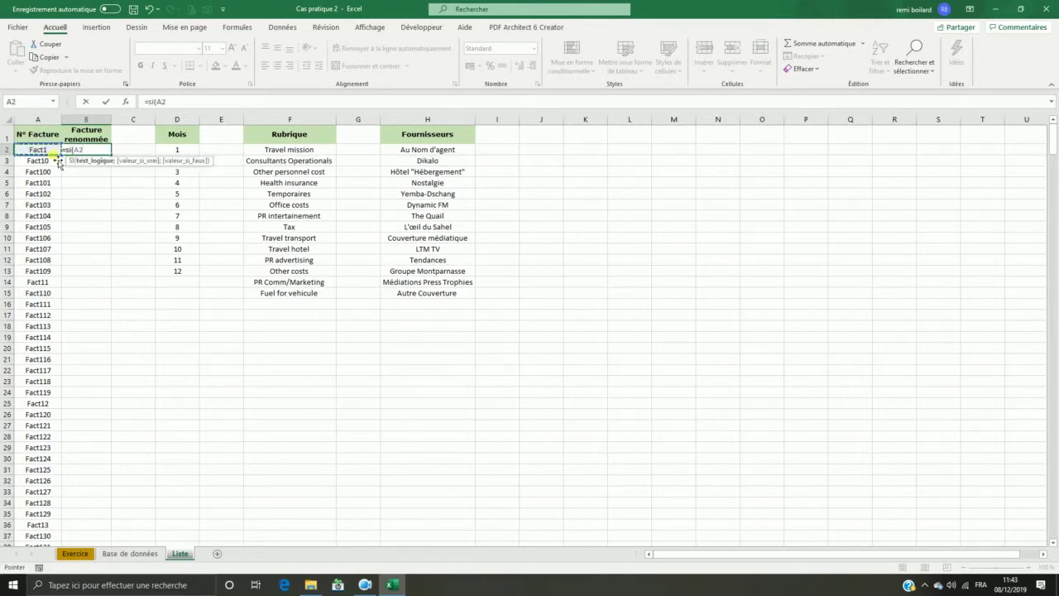
key(BackSpace)
key(BackSpace)
text(nbcar')
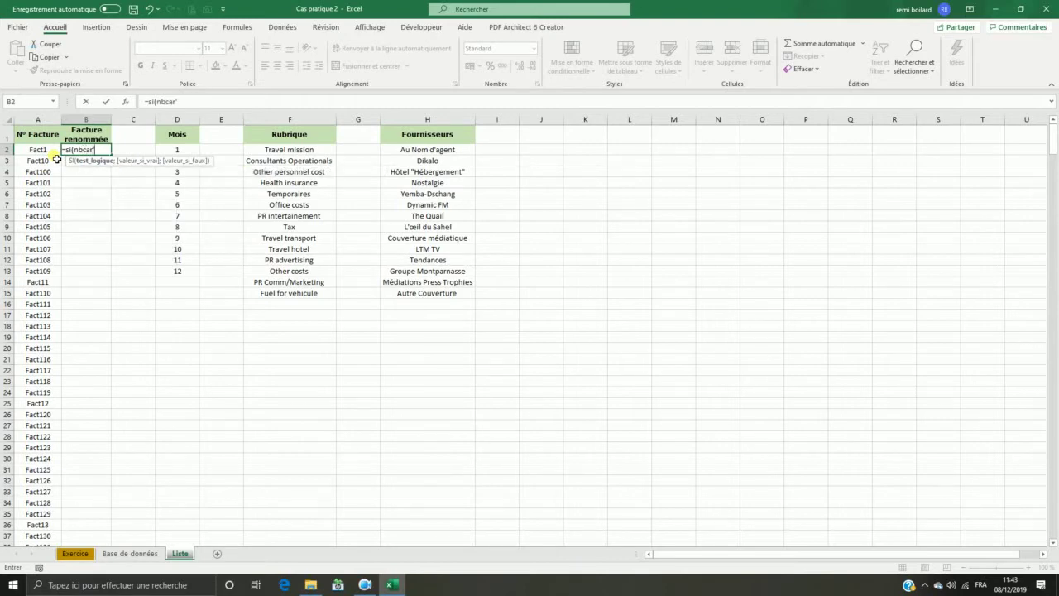
key(BackSpace)
text(()
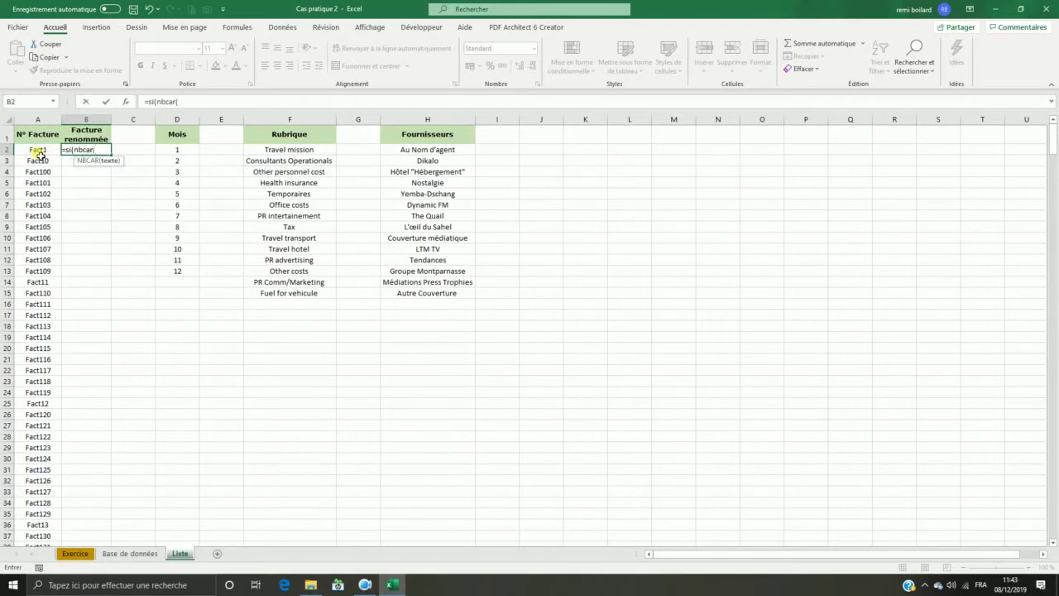
click(39, 153)
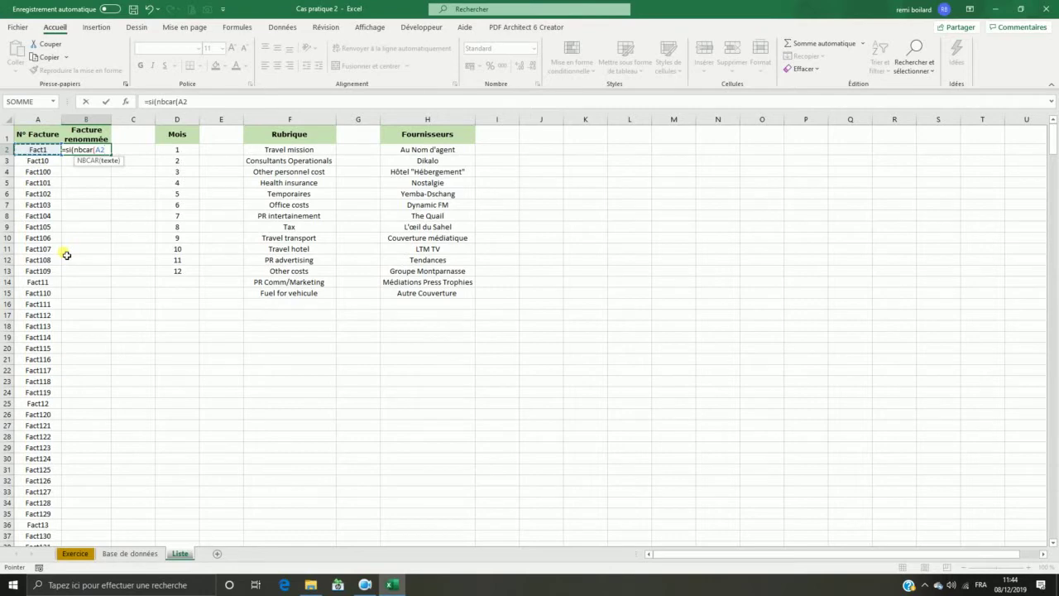
text()=)
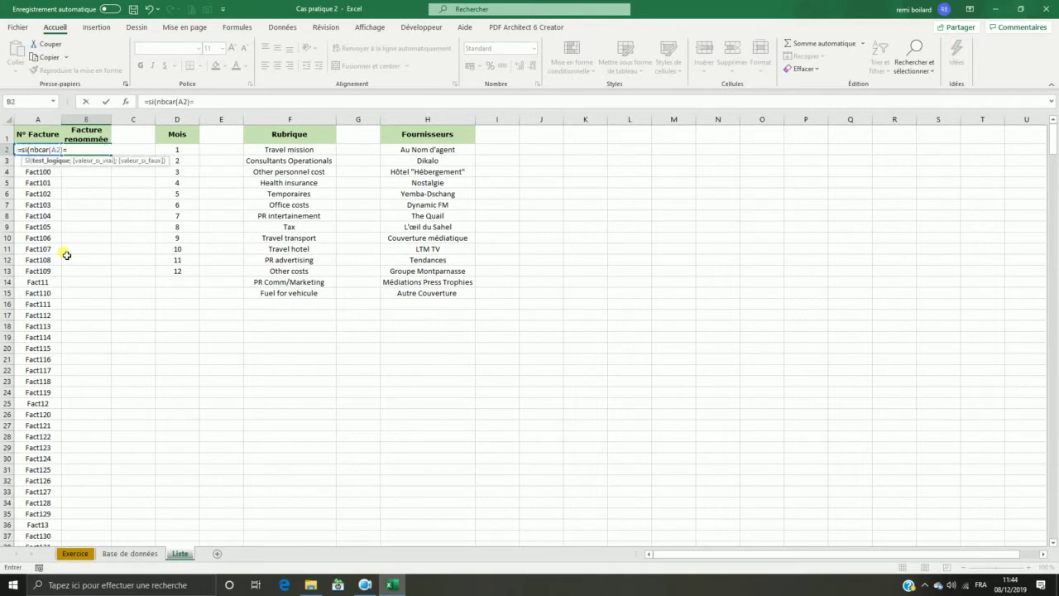
text(5;)
- Set the formula's value-if-true to "Fact00"&DROITE(A2;1) for the five-character invoice numbers
text("Fact)
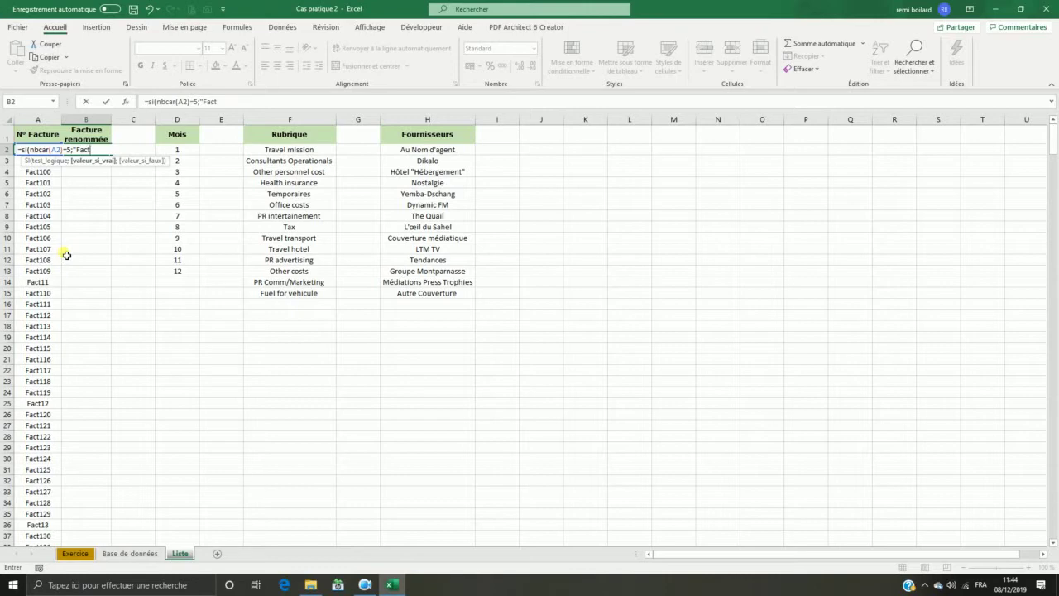
text(00"&droite()
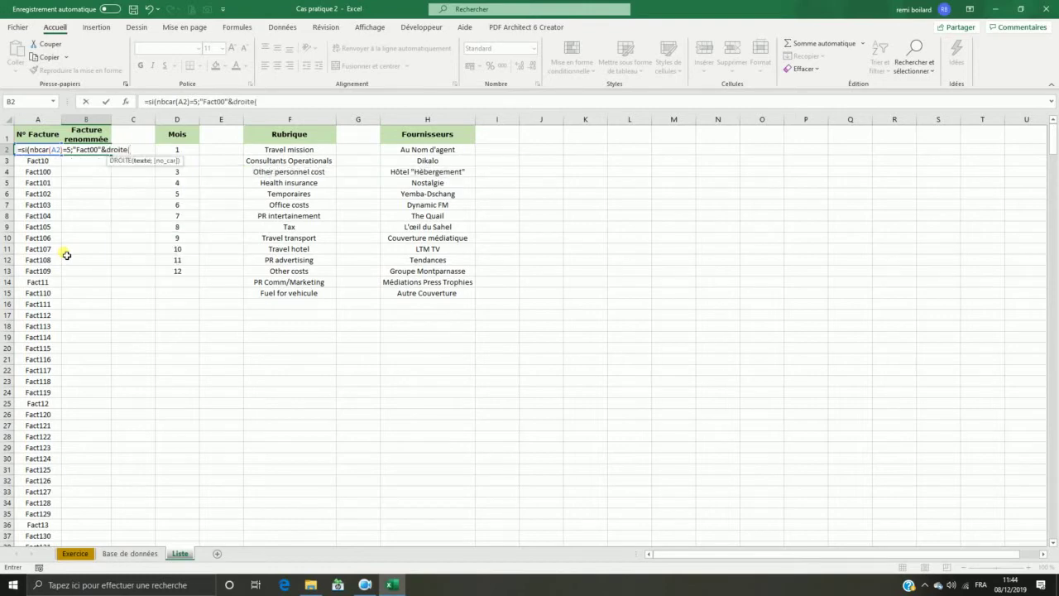
text(A2;1))
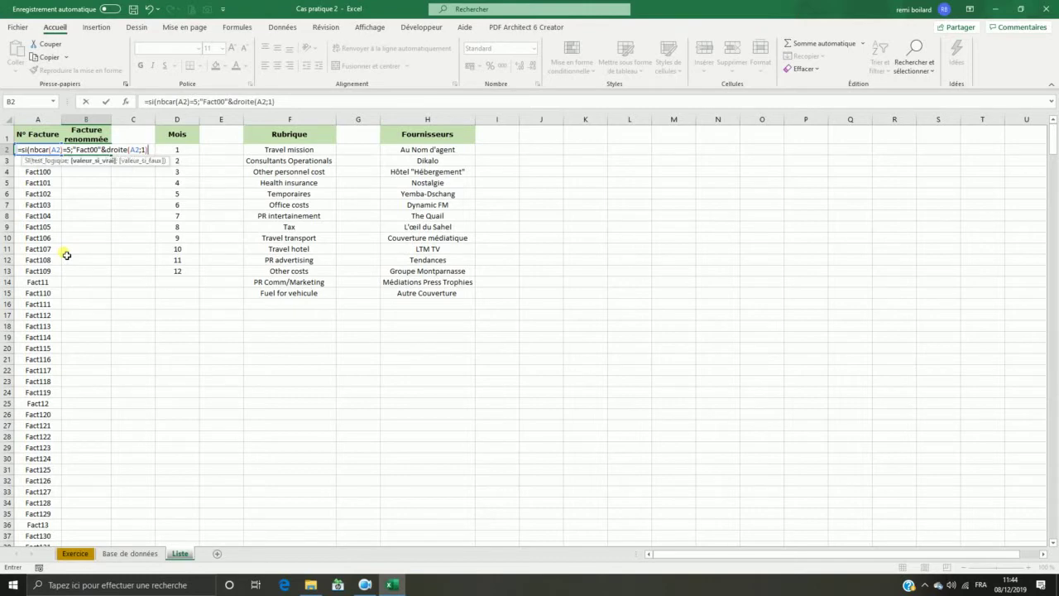
- As the value-if-false, nest a second SI testing whether NBCAR(A2)=6
text(;si)
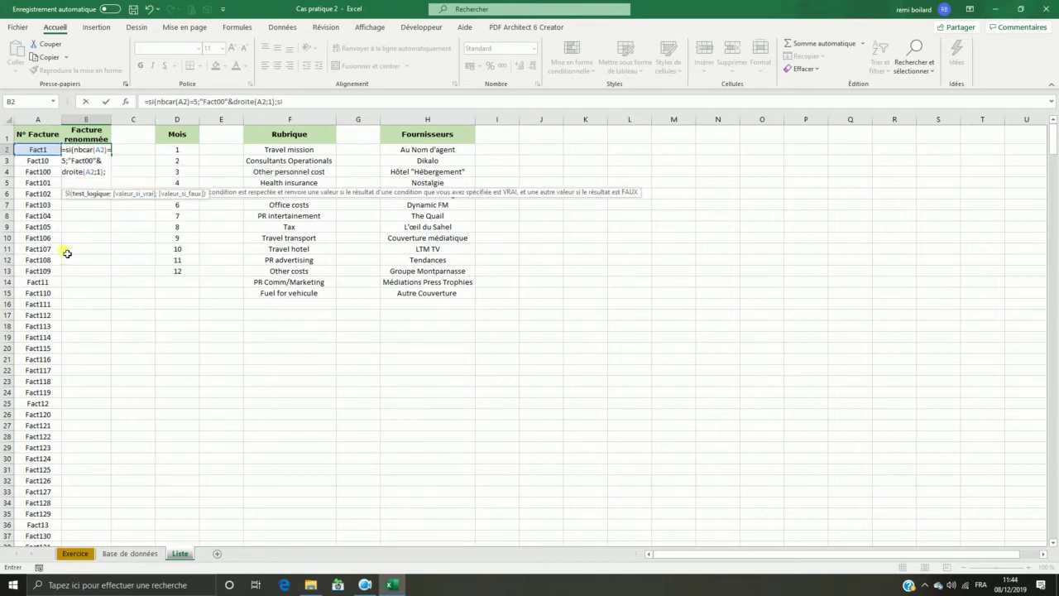
text(()
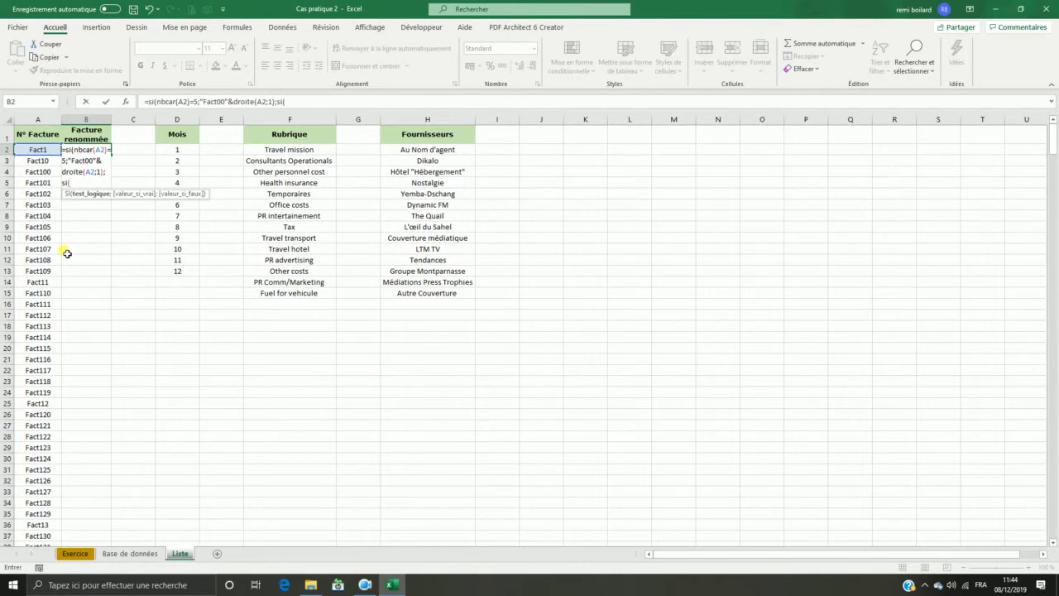
text(nbcar)
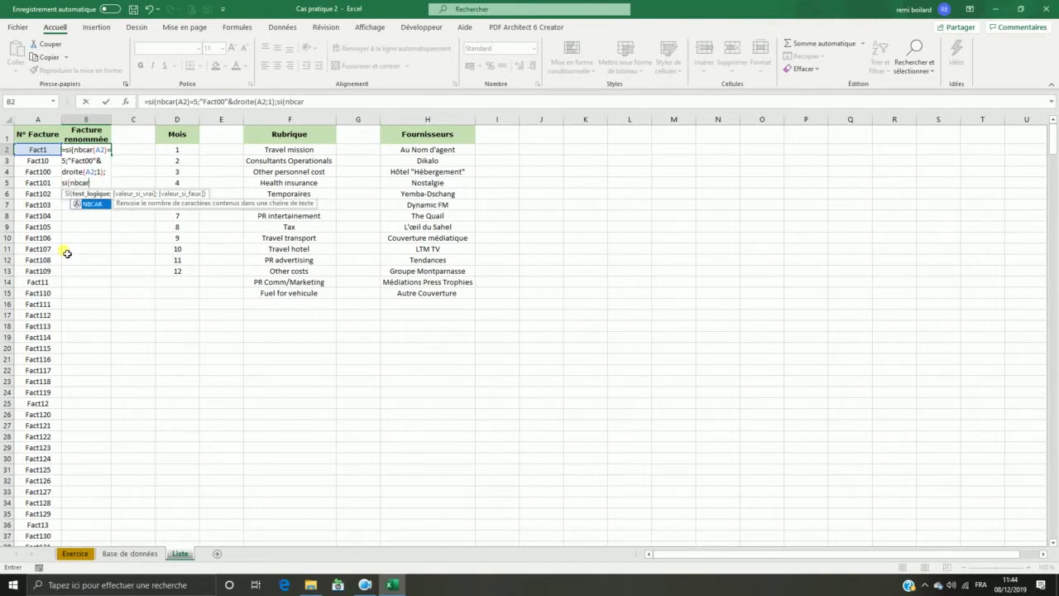
text(()
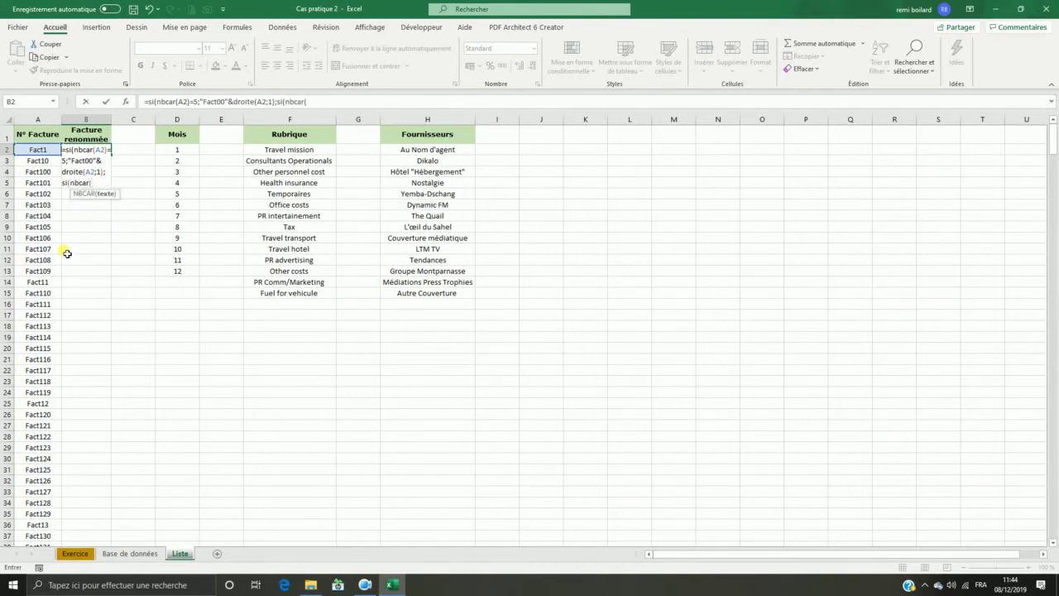
text(A2))
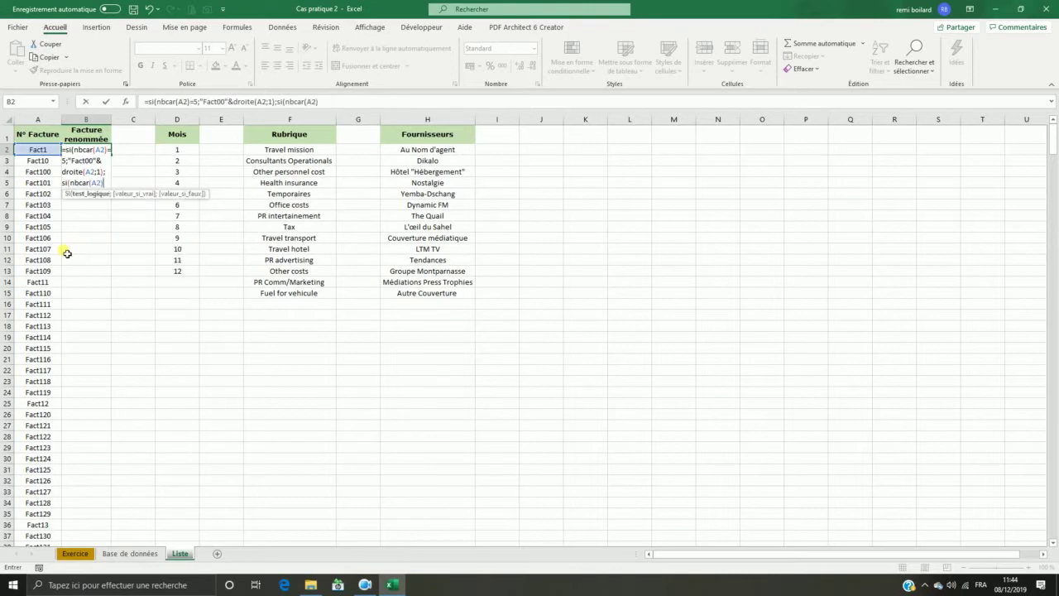
text(=6;)
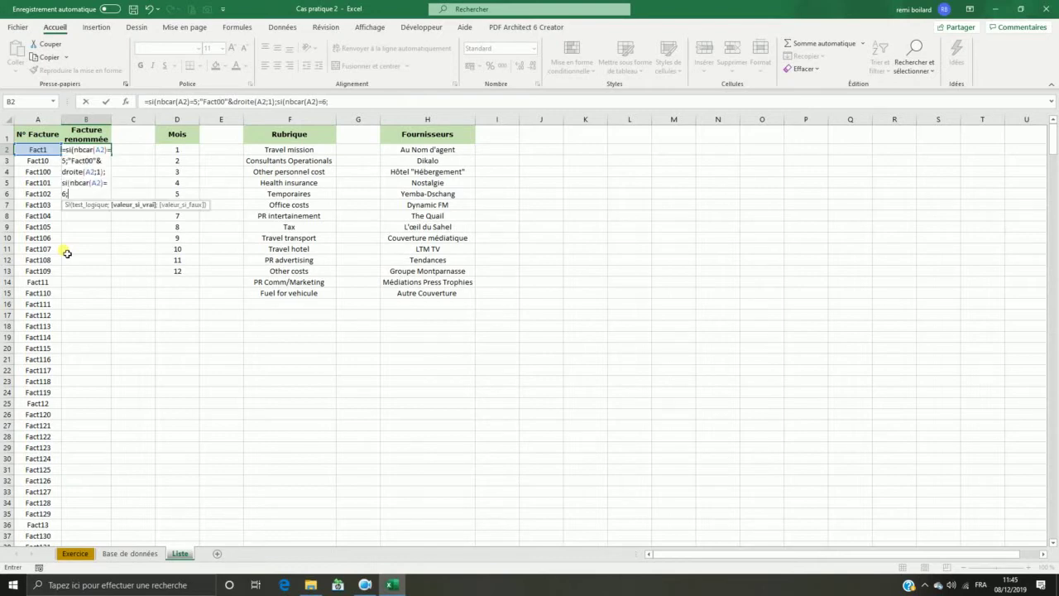
- Set the nested SI's value-if-true to "Fact0"&DROITE(A2;2)
text("Fact0)
text(&droite()
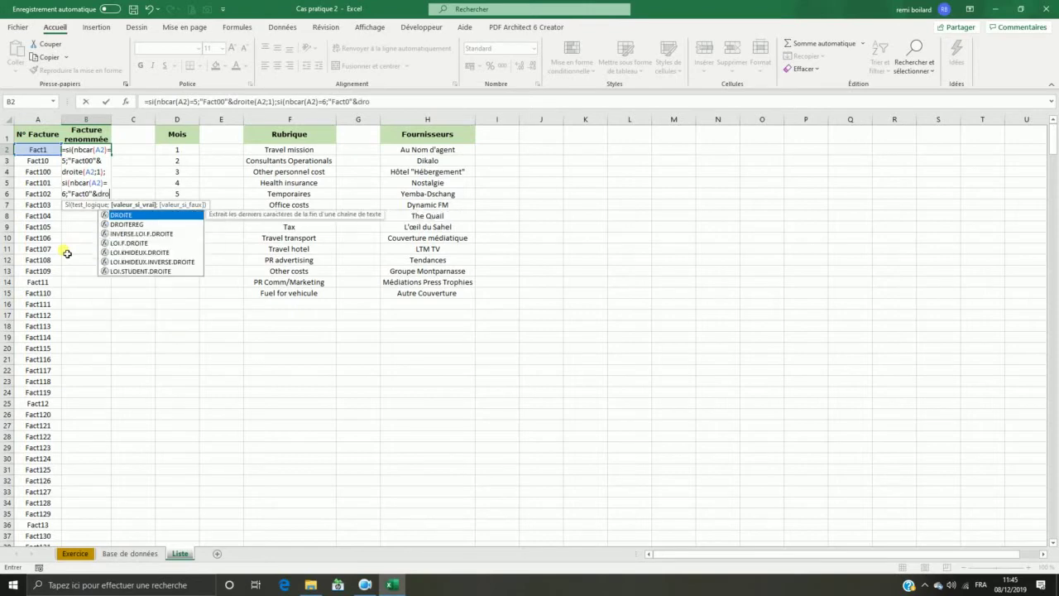
text(A)
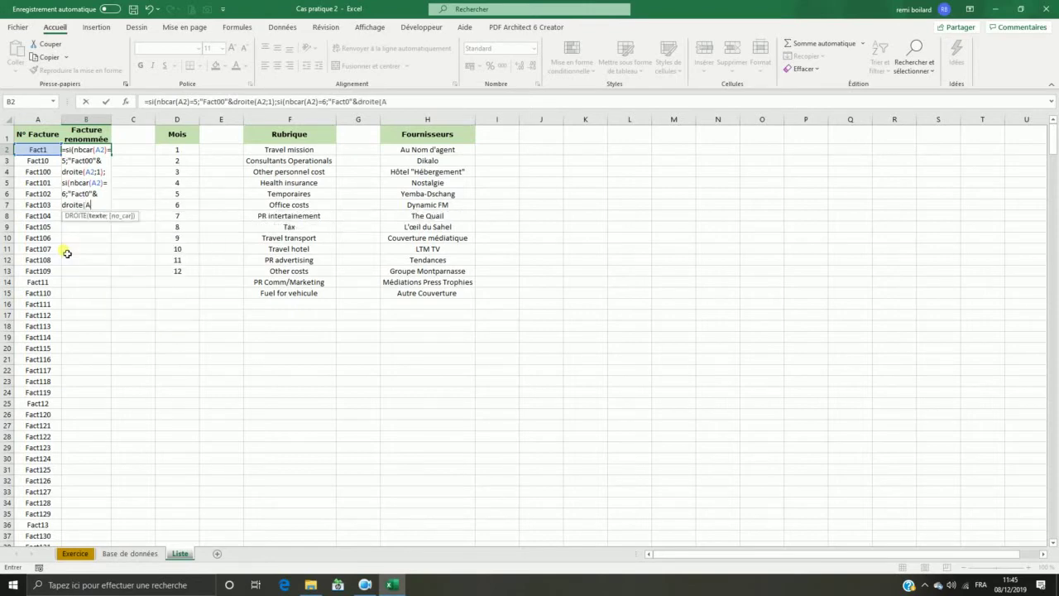
text(2;)
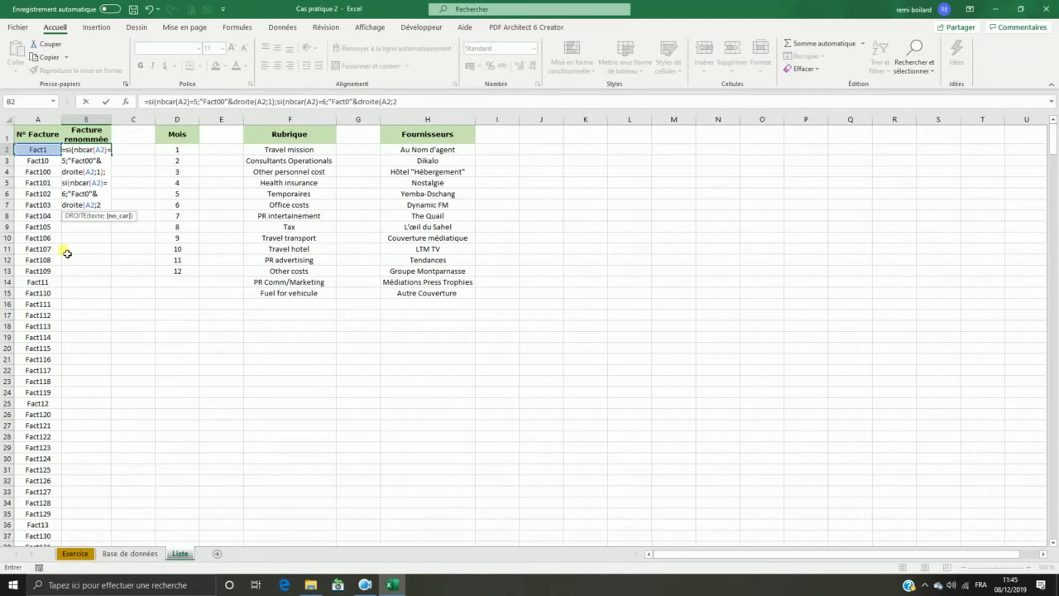
text(2))
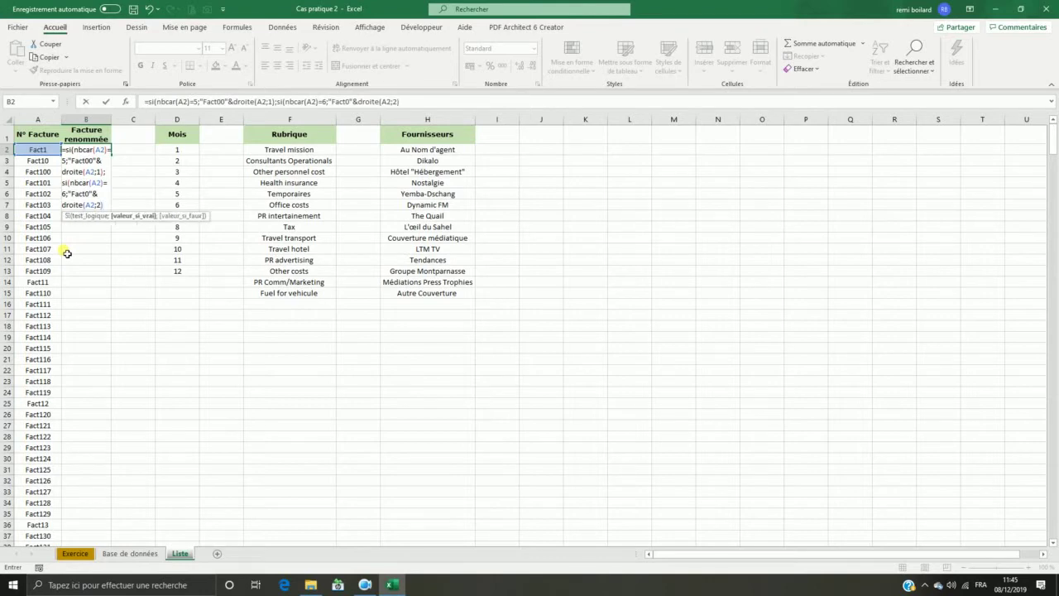
- Set the nested SI's value-if-false to A2 and enter the formula in B2, accepting Excel's parenthesis correction
text(;A2)
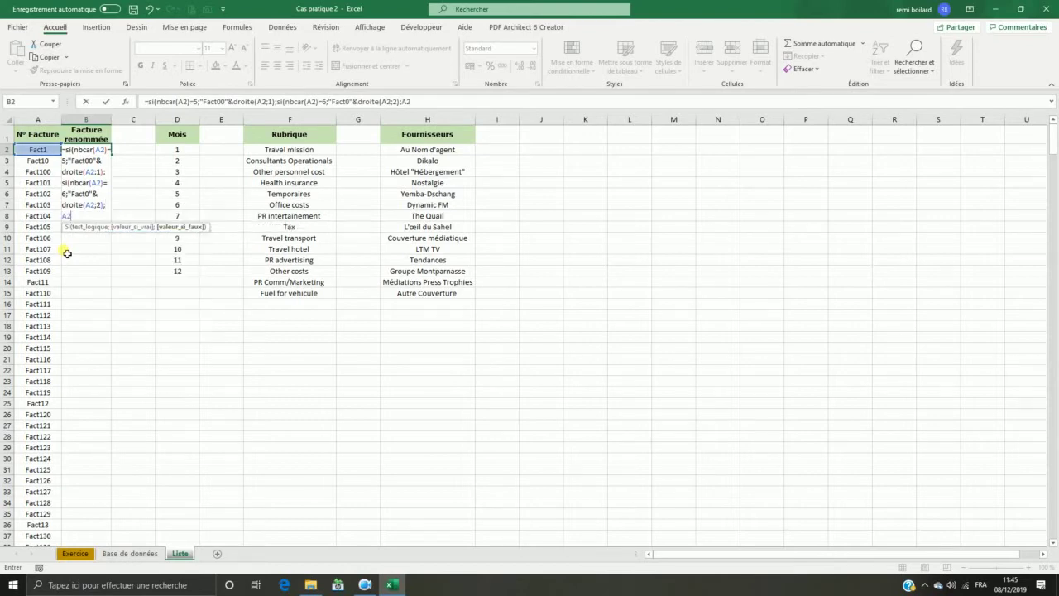
text())
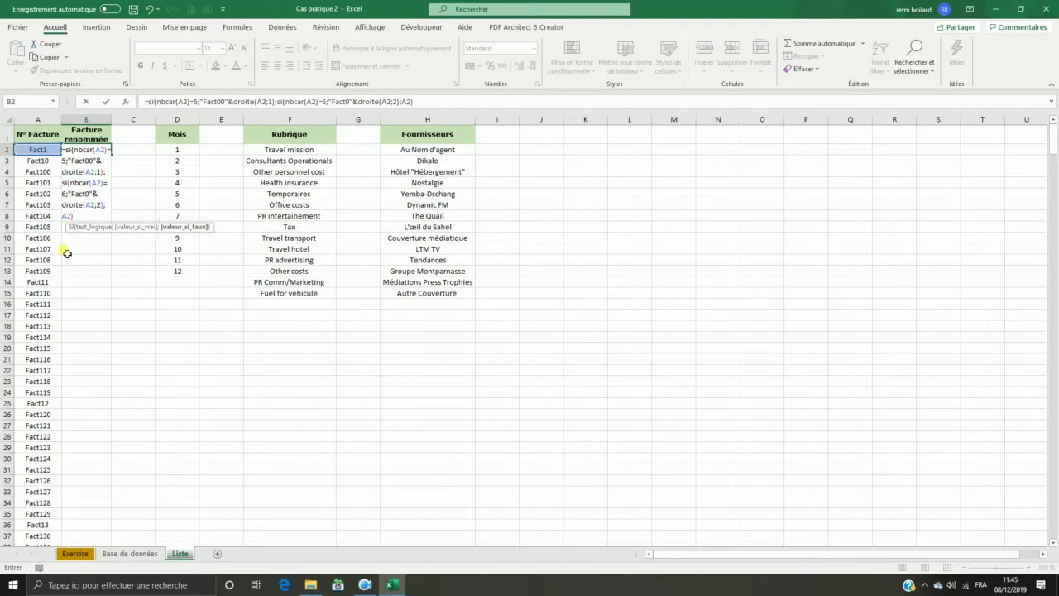
text())
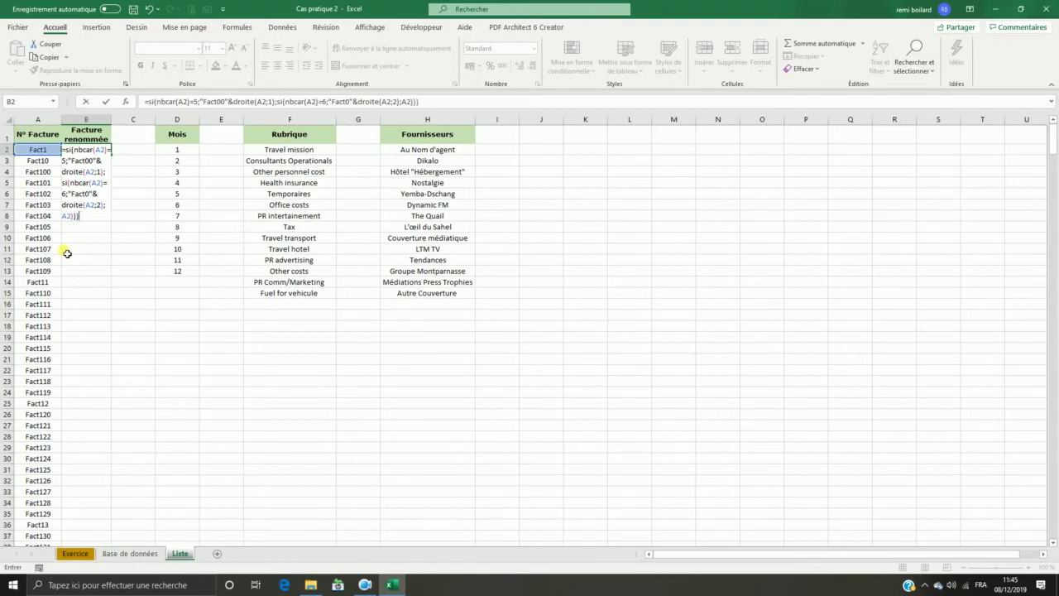
key(Return)
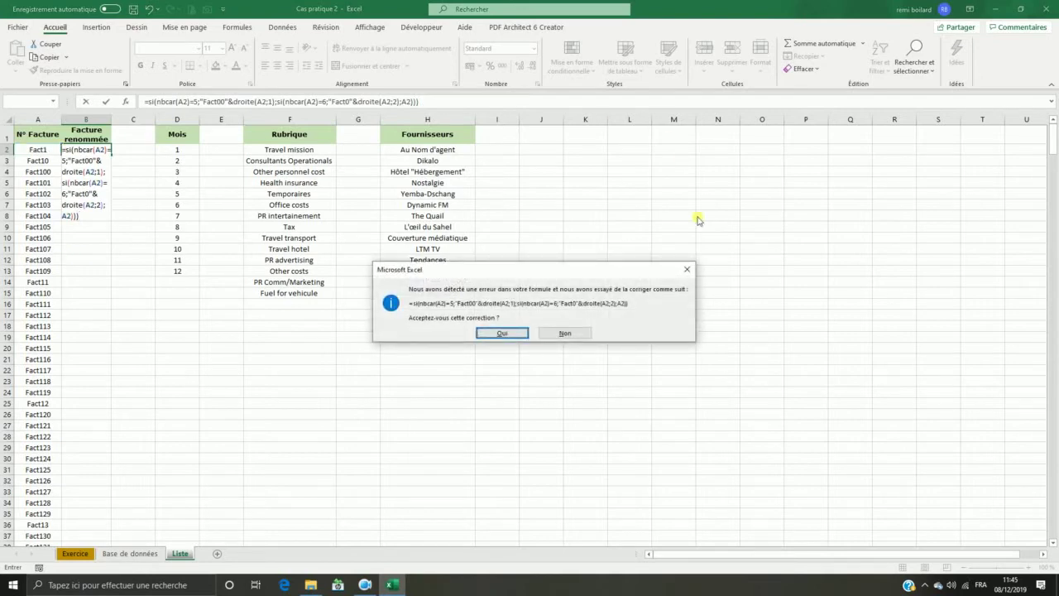
click(521, 333)
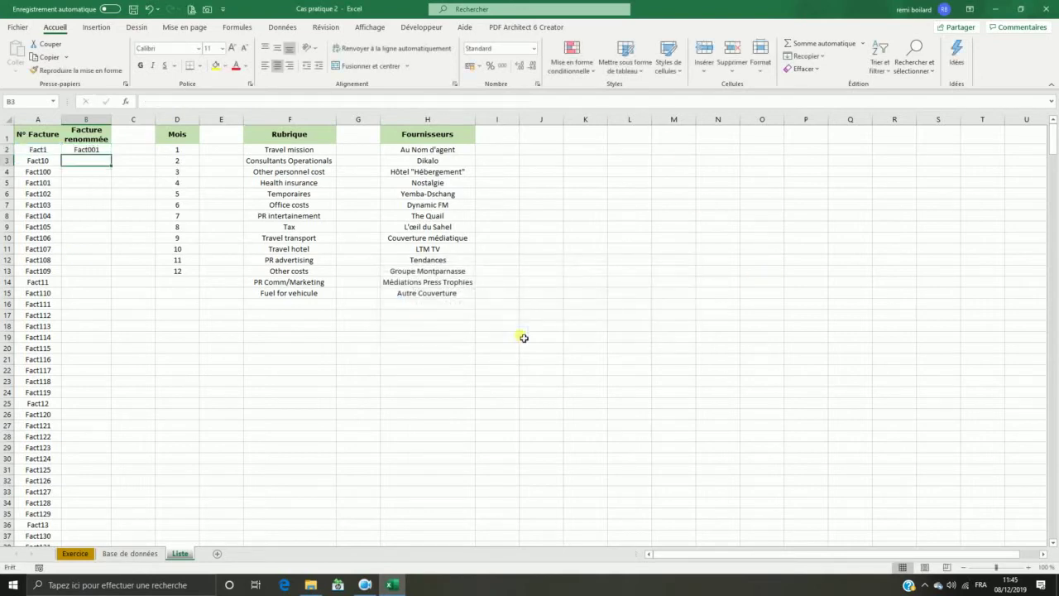
- Copy the B2 formula down the whole Facture renommée column
click(104, 151)
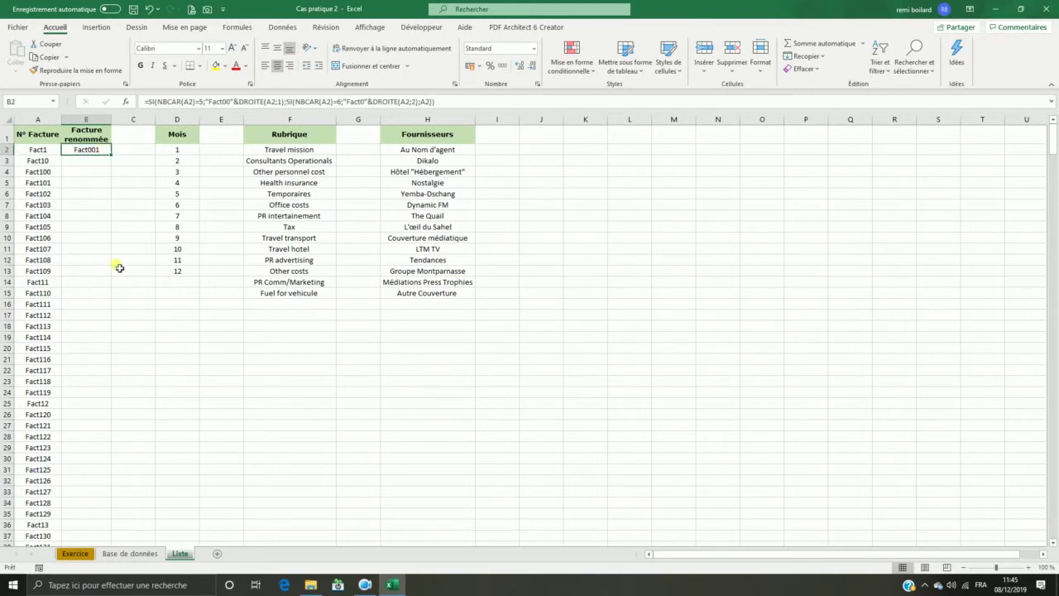
double_click(116, 159)
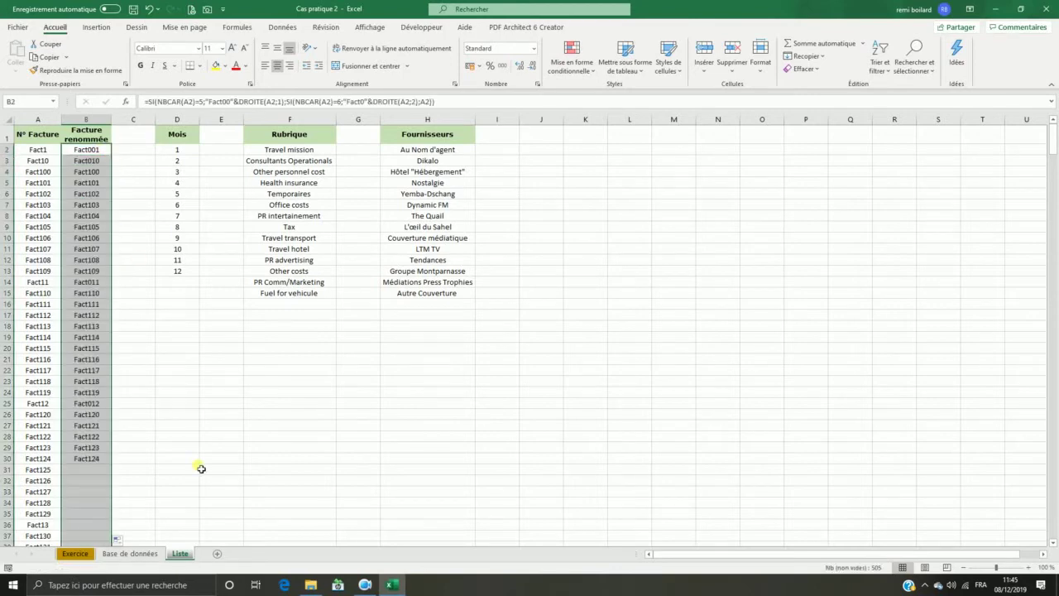
click(86, 205)
- Sort the invoice list by the Facture renommée column from A to Z
click(100, 151)
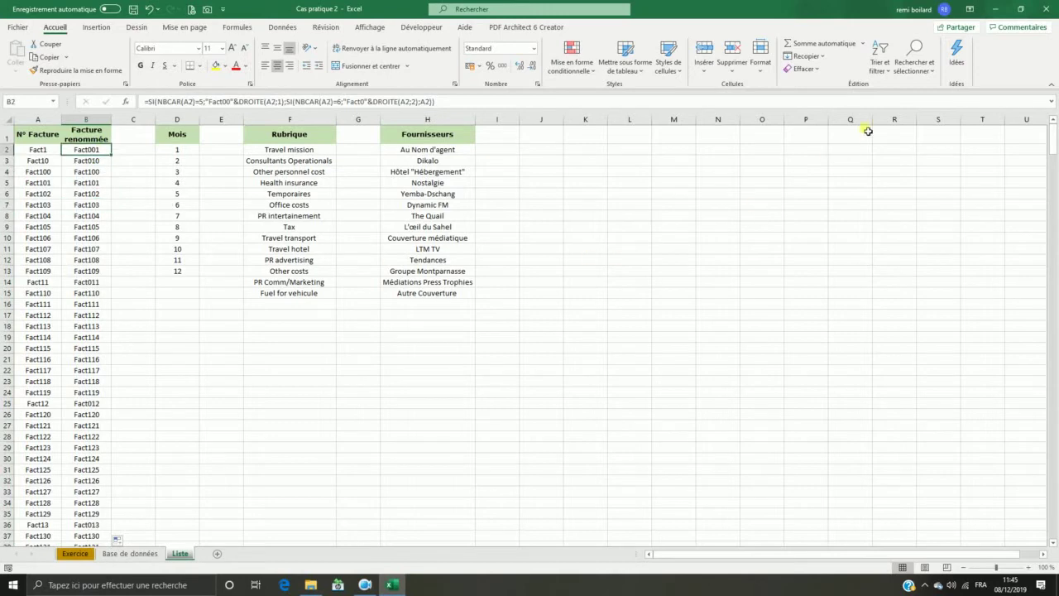
click(882, 66)
click(904, 82)
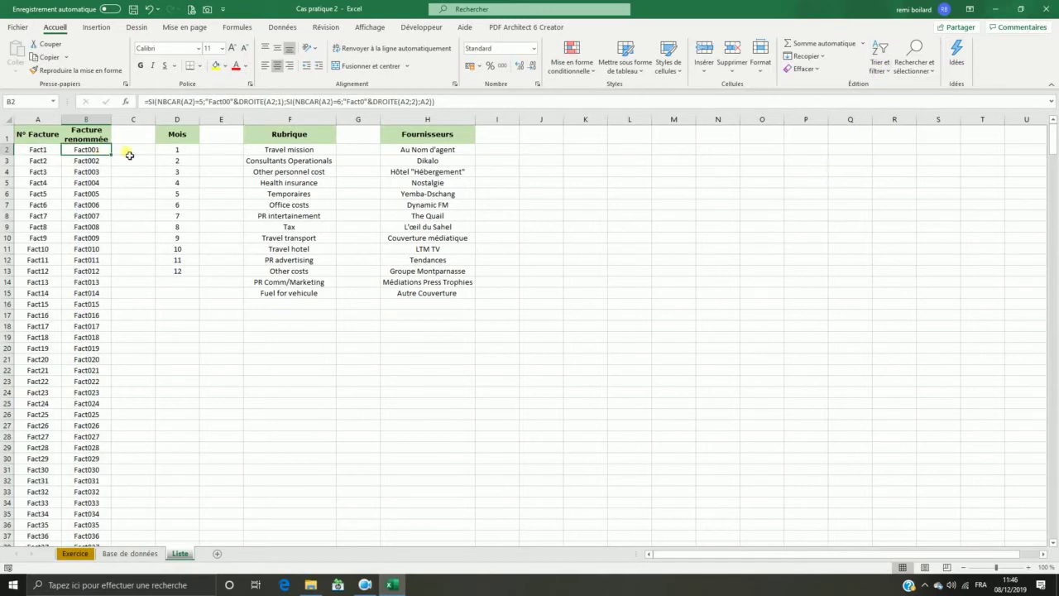
- Examine the order of the renamed invoices in column B of the Liste sheet, down to about row 93 and back up
key(Down)
key(Down)
key(Down)
key(Down)
key(Down)
key(Down)
key(Down)
key(Down)
key(Down)
key(Down)
key(Down)
key(Down)
key(Down)
key(Down)
key(Down)
key(Down)
key(Down)
key(Down)
key(Down)
key(Down)
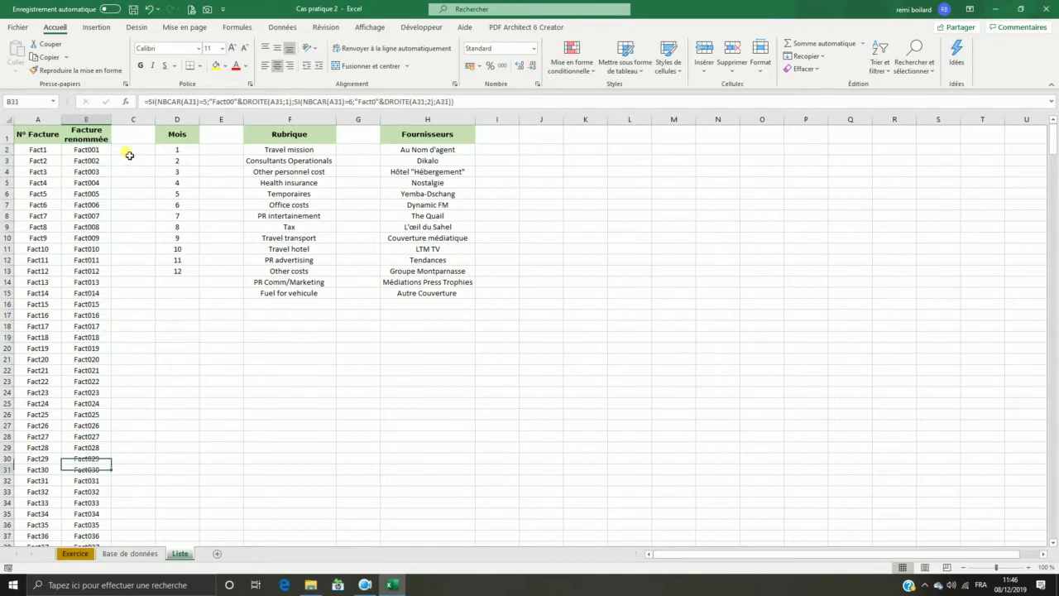
key(Down)
key(Down)
key(Down)
key(Down)
key(Down)
key(Down)
key(Down)
key(Down)
key(Down)
key(Down)
key(Down)
key(Down)
key(Down)
key(Down)
key(Down)
key(Down)
key(Down)
key(Down)
key(Down)
key(Down)
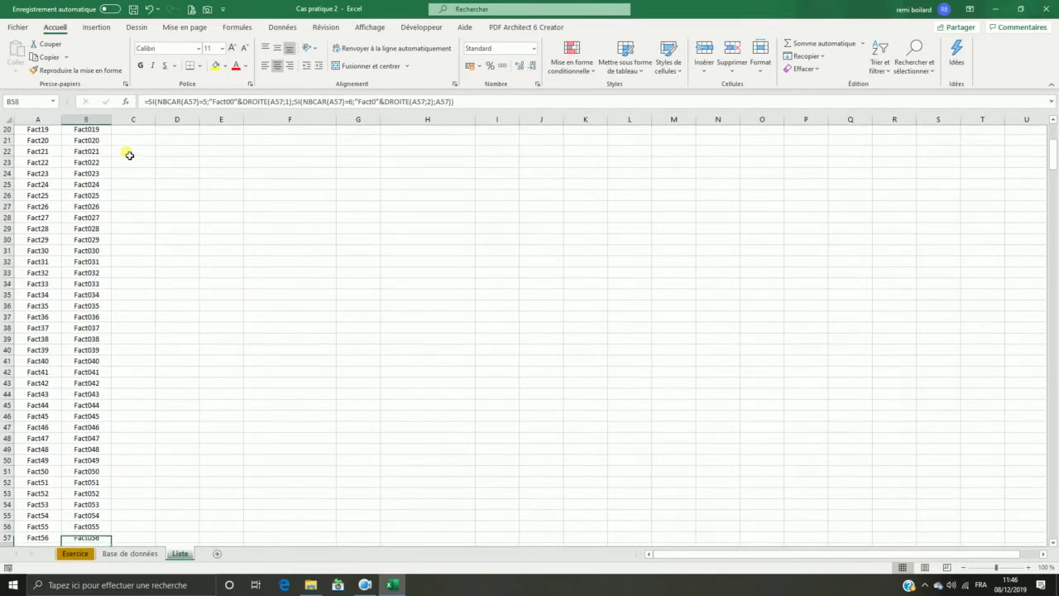
key(Down)
key(Down)
key(Down)
key(Down)
key(Down)
key(Down)
key(Down)
key(Down)
key(Down)
key(Down)
key(Down)
key(Down)
key(Down)
key(Down)
key(Down)
key(Down)
key(Down)
key(Down)
key(Down)
key(Down)
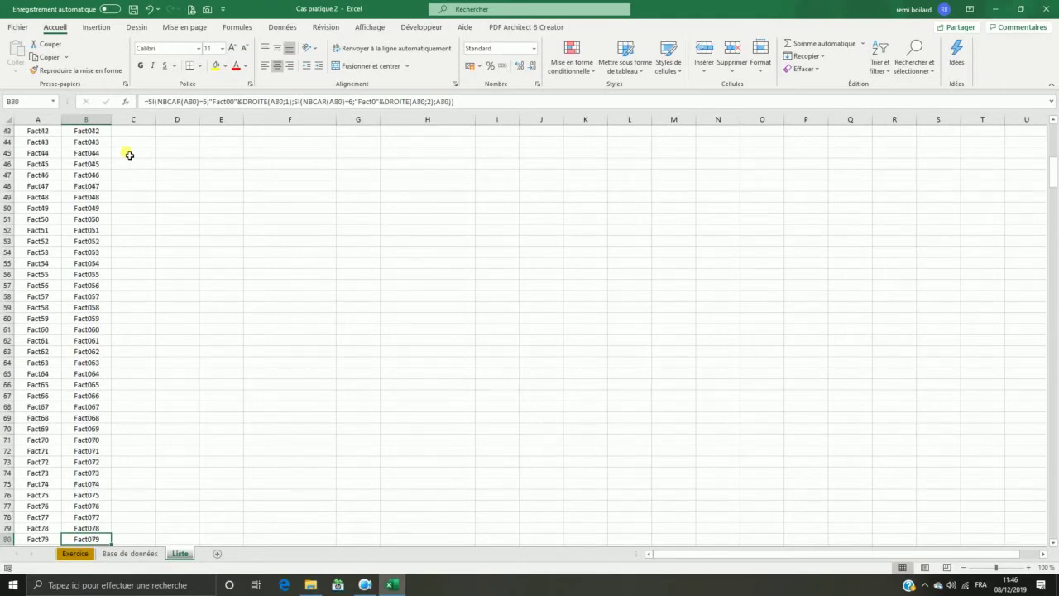
key(Down)
key(Down)
key(Down)
key(Down)
key(Down)
key(Down)
key(Down)
key(Down)
key(Down)
key(Down)
key(Down)
key(Down)
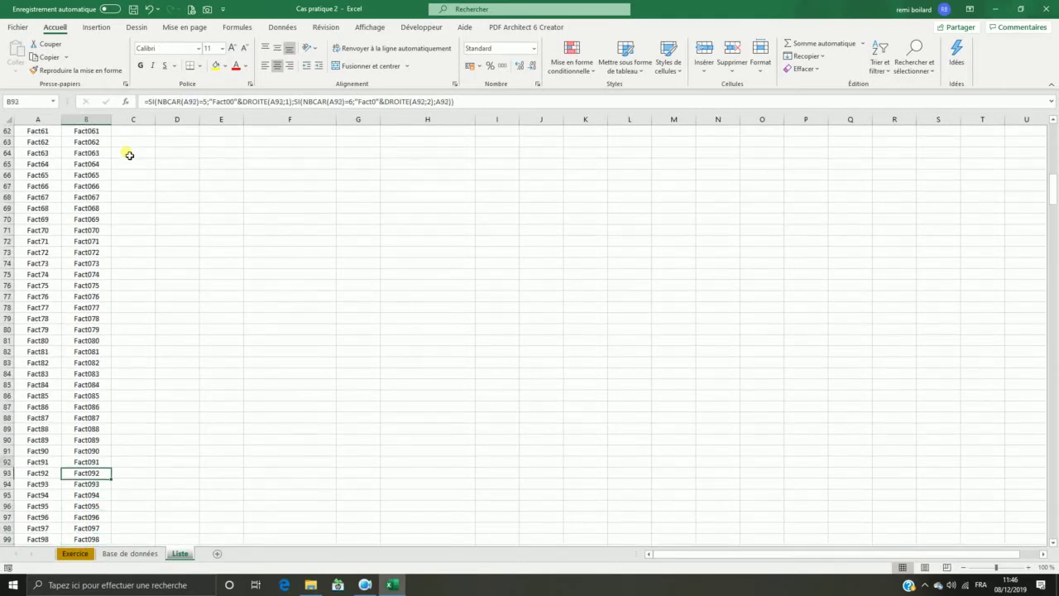
key(Up)
key(Up)
key(Up)
key(Up)
key(Up)
key(Up)
key(Up)
key(Up)
key(Up)
key(Up)
key(Up)
key(Up)
key(Up)
key(Up)
key(Up)
key(Up)
key(Up)
key(Up)
key(Up)
key(Up)
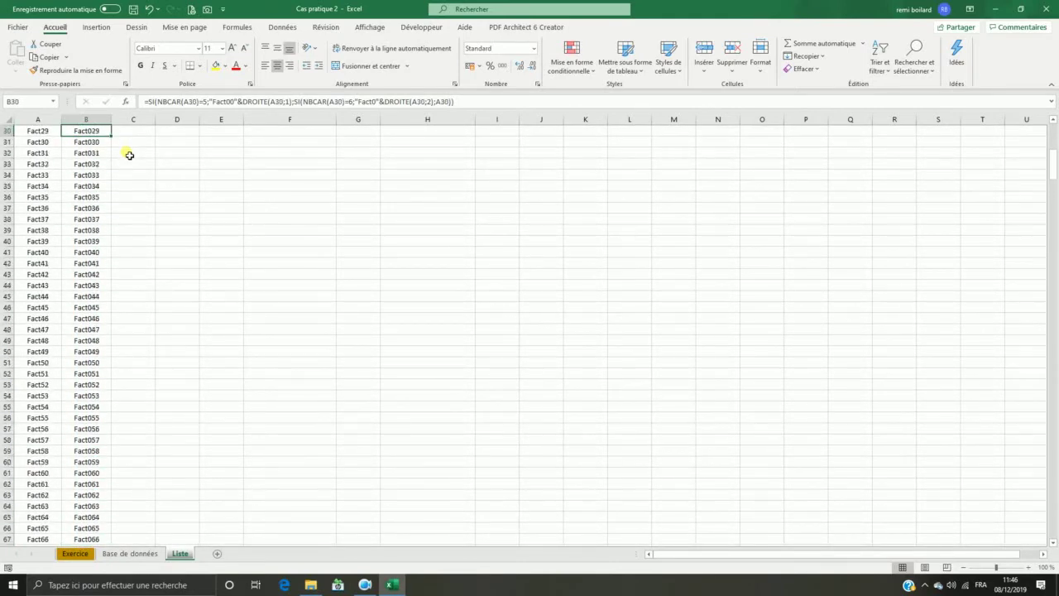
- Review the renamed invoices from B30 back up to the first entry in B2 of the Liste sheet
key(Up)
key(Up)
key(Up)
key(Up)
key(Up)
key(Up)
key(Up)
key(Up)
key(Up)
key(Up)
key(Up)
key(Up)
key(Up)
key(Up)
key(Up)
key(Up)
key(Up)
key(Up)
key(Up)
key(Up)
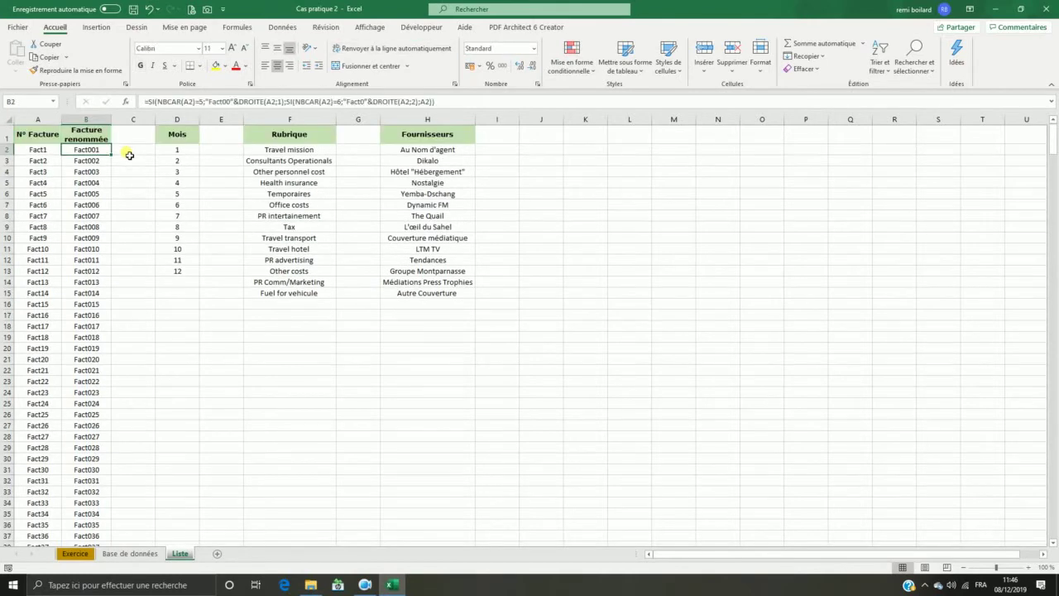
- On the Base de données sheet, start a RECHERCHEV formula in J7 with invoice number cell D7 as the lookup value
click(132, 553)
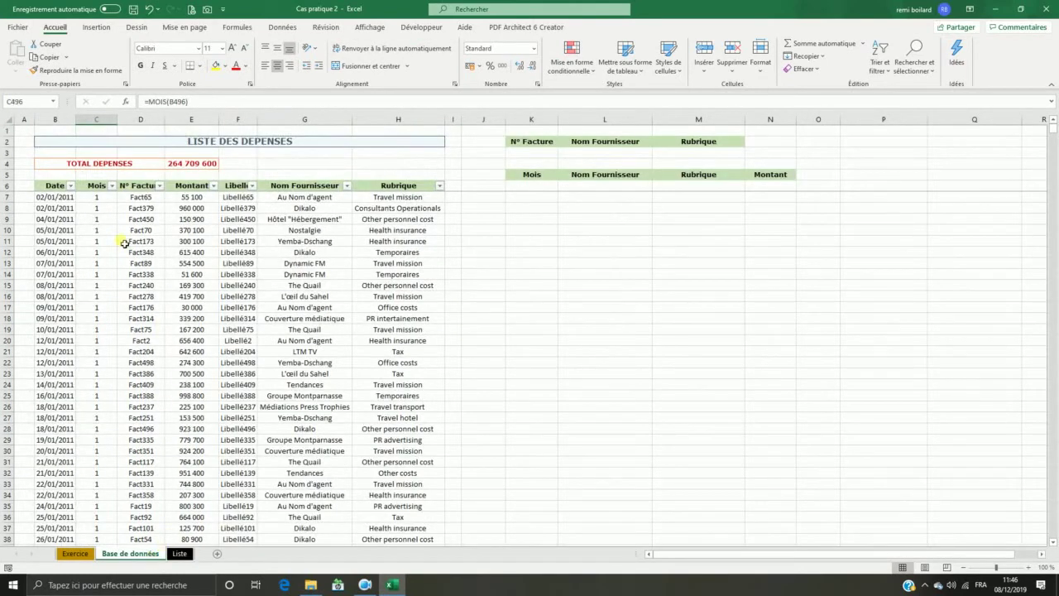
click(139, 198)
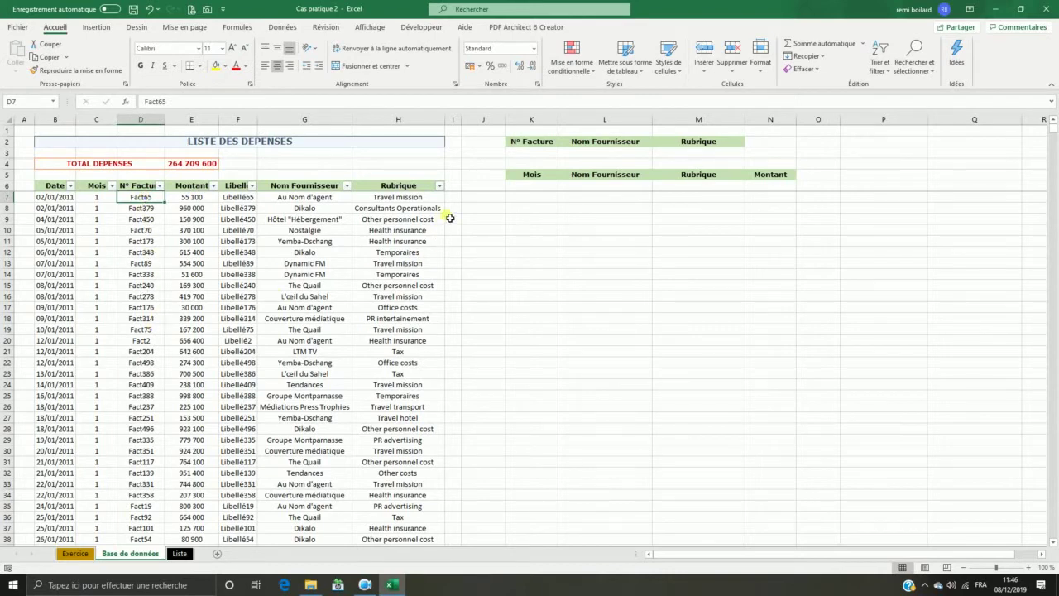
click(484, 198)
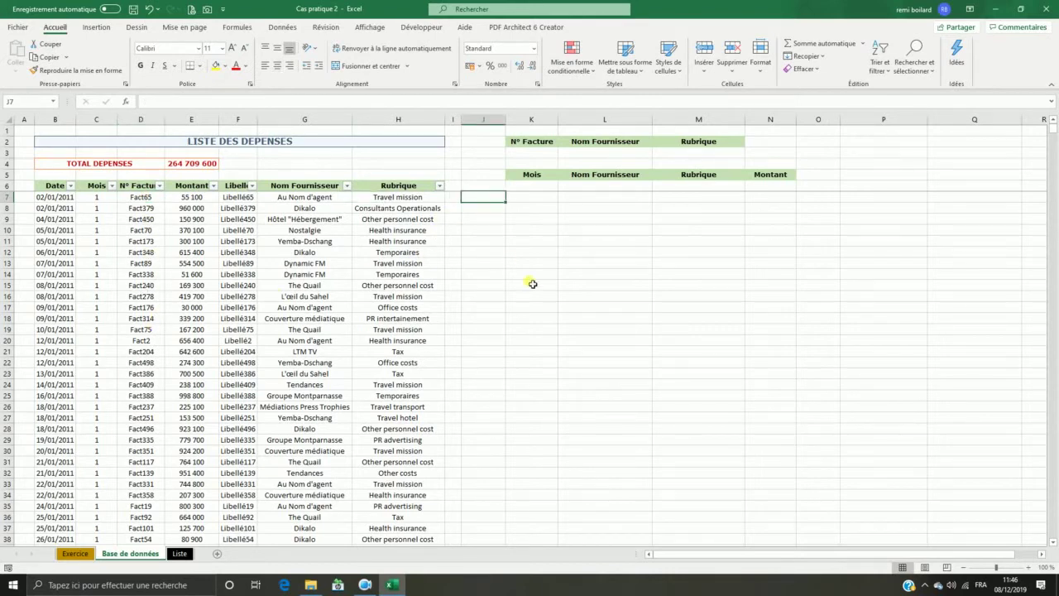
text(=rech)
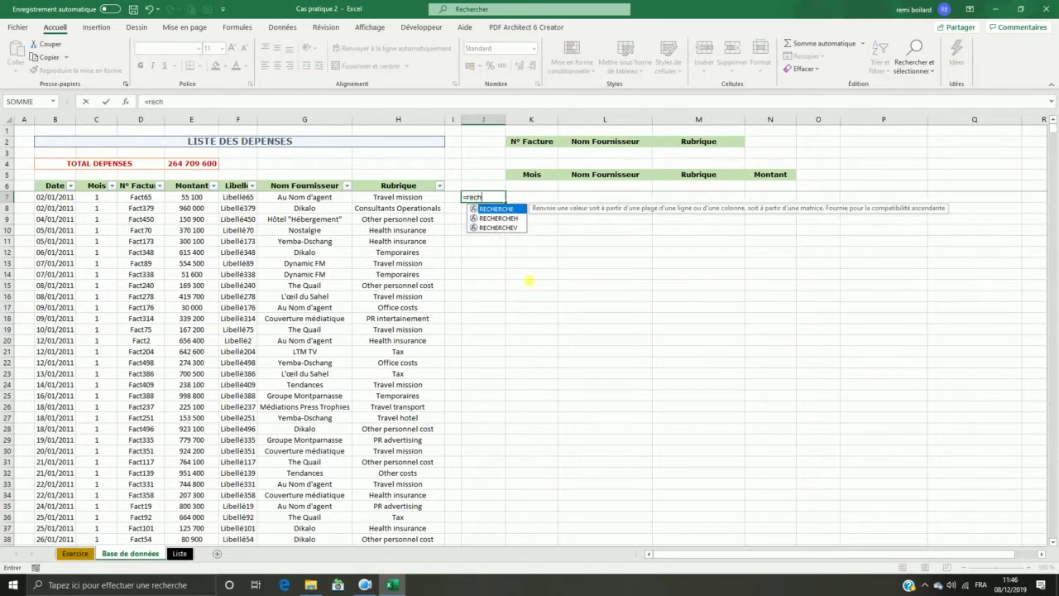
text(erchev()
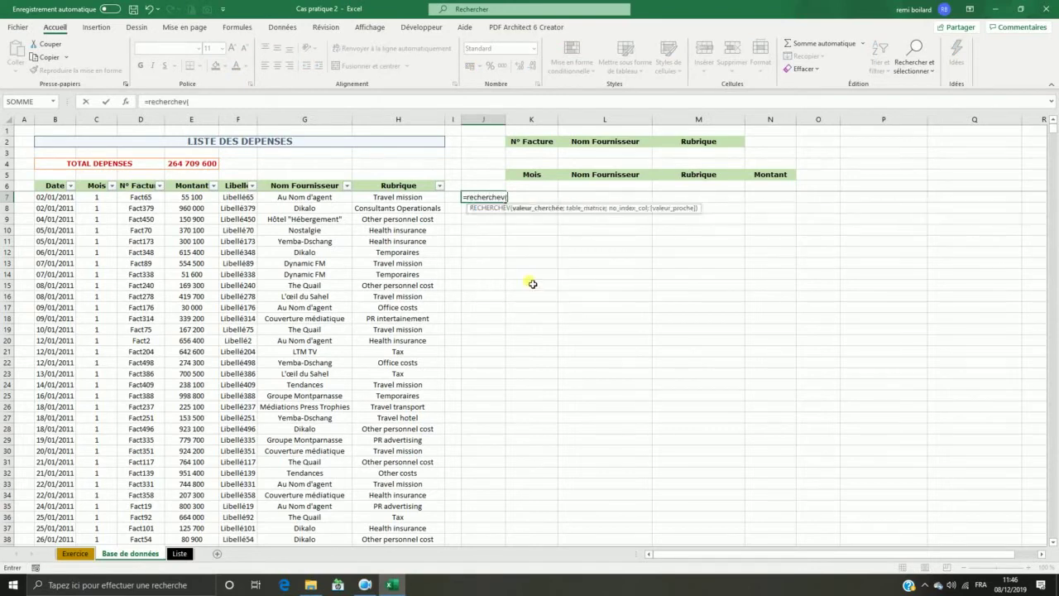
click(144, 197)
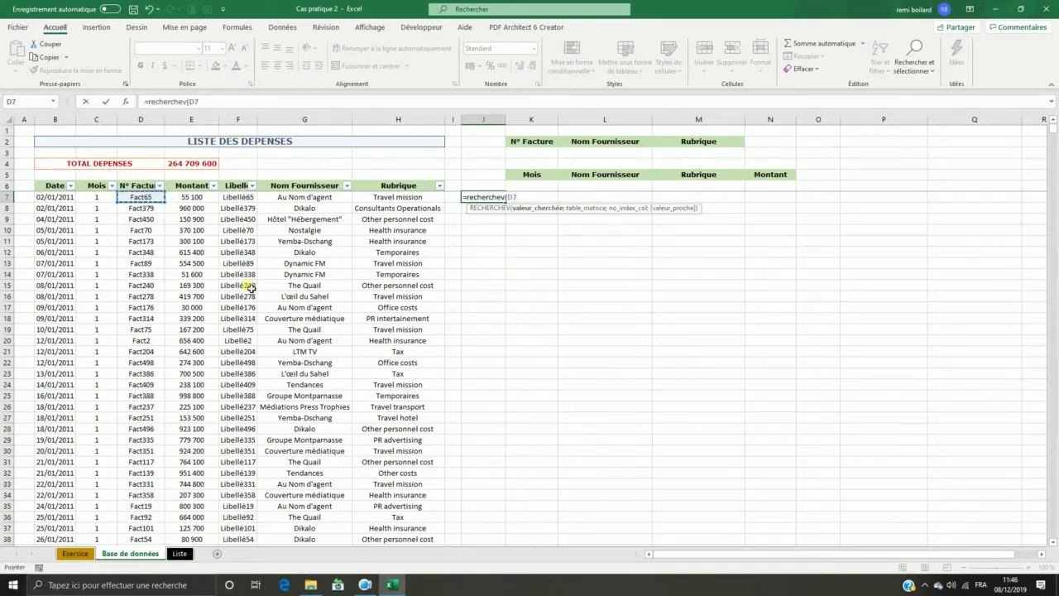
text(;)
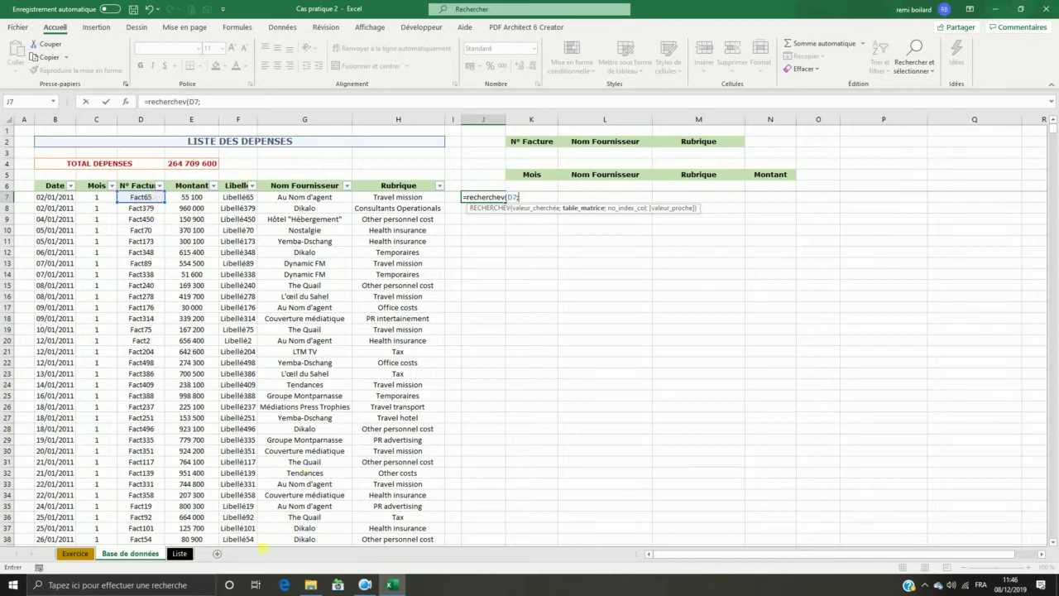
- Set the lookup table to Liste columns A:B, the column index to 2 and the match to FAUX, and enter the formula
click(180, 553)
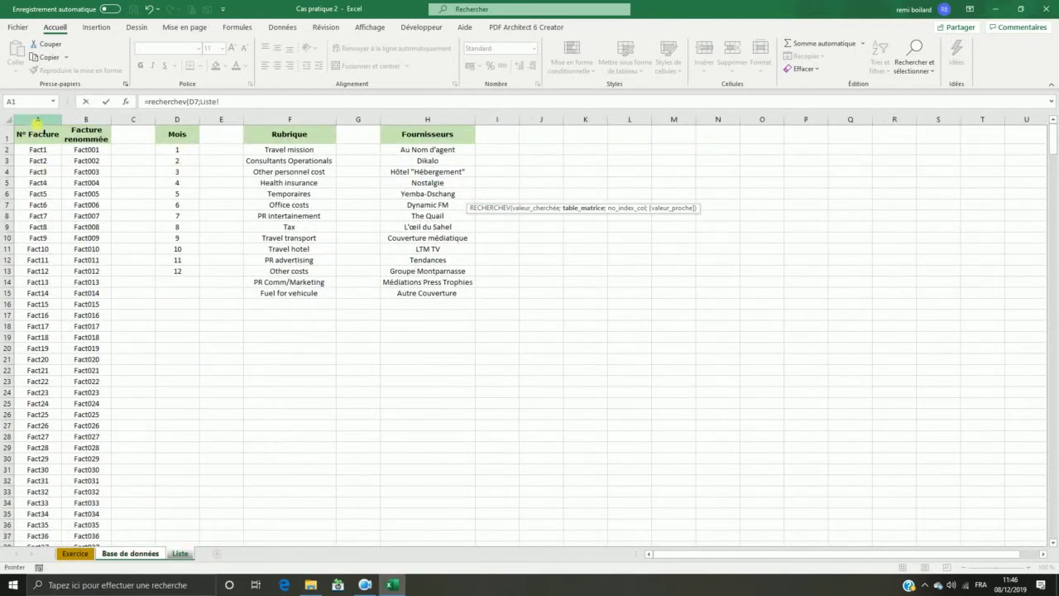
drag(38, 124, 86, 124)
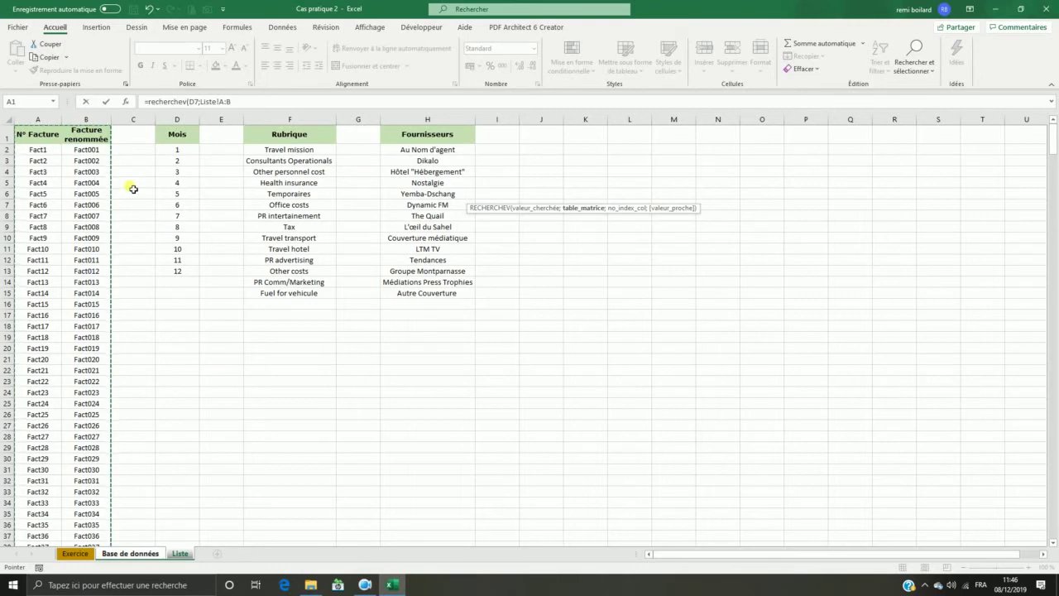
text(;2)
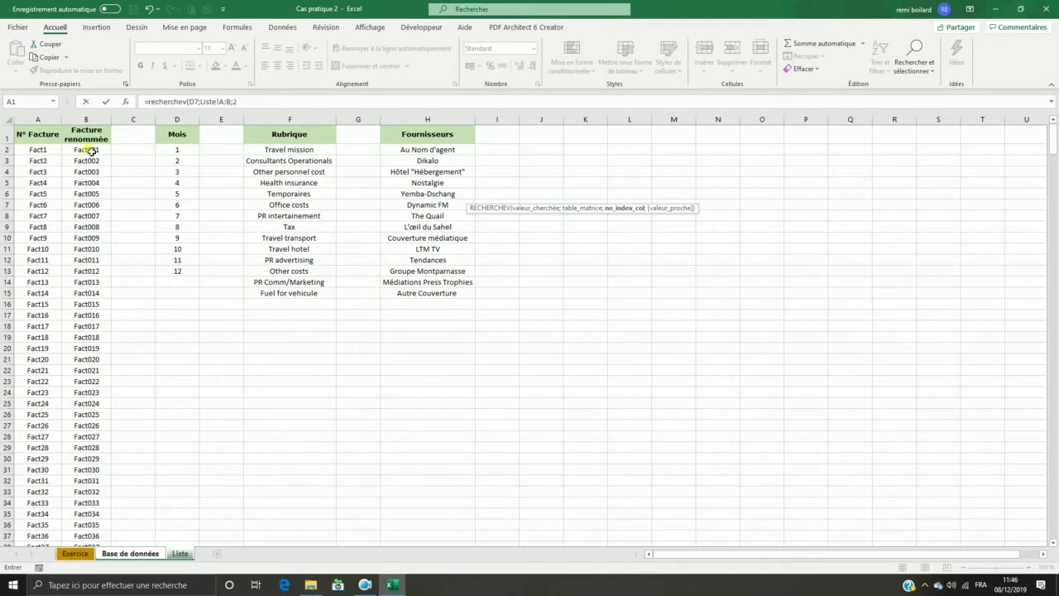
text(;f)
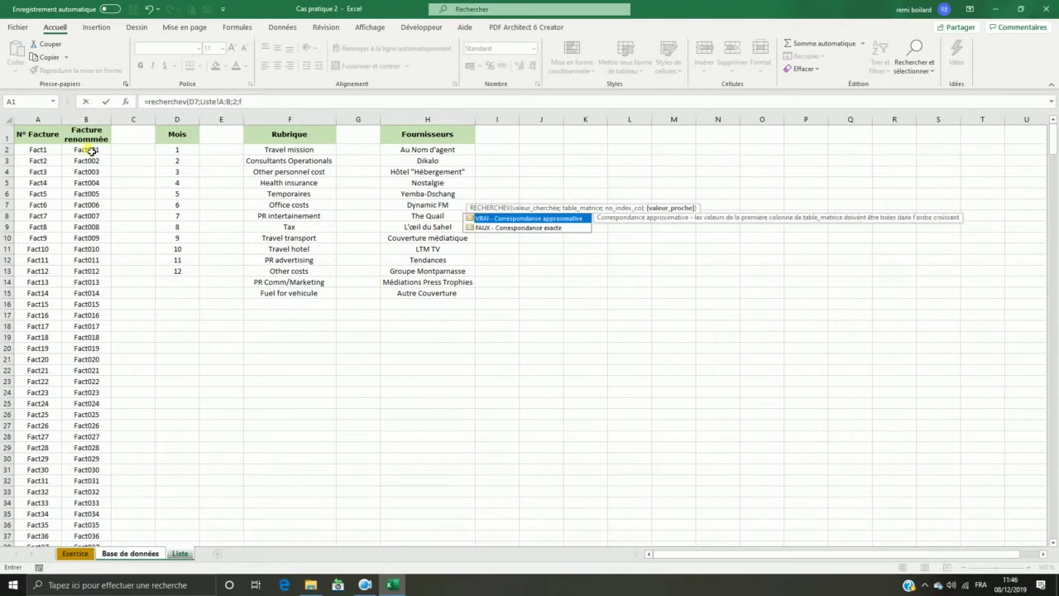
text(aux))
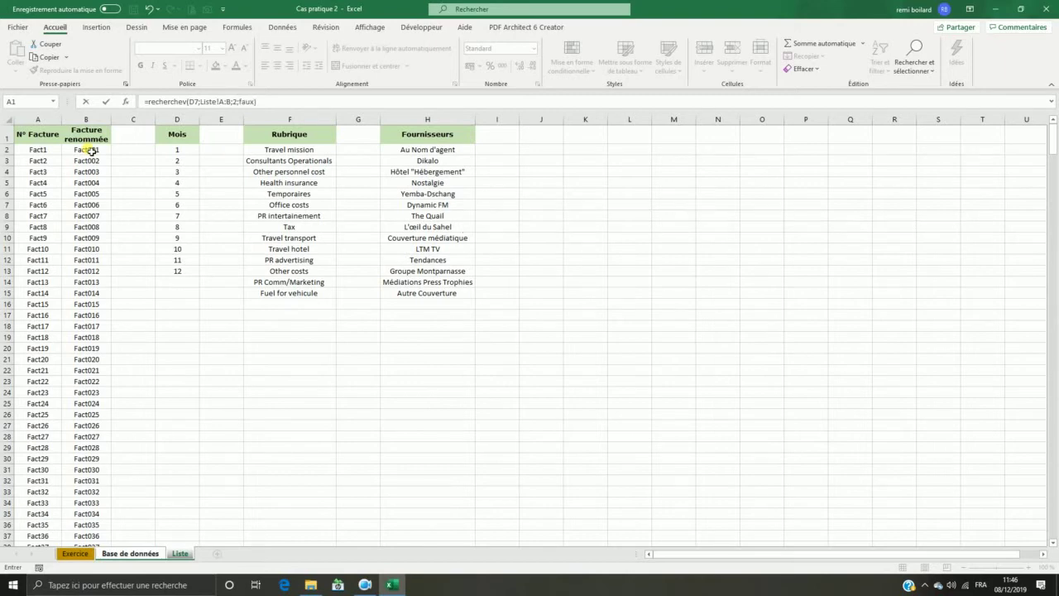
key(Return)
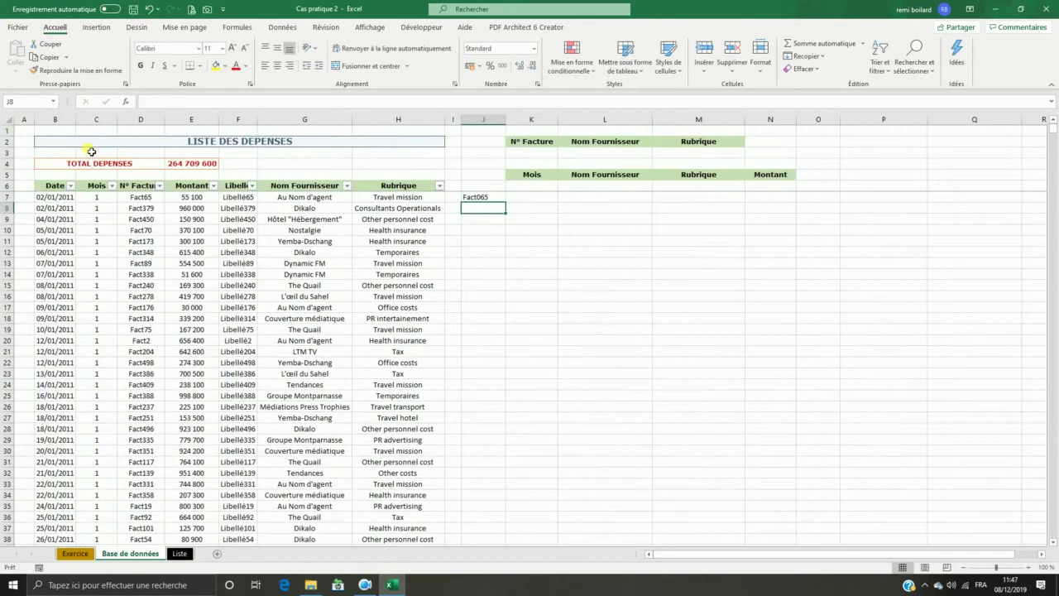
- Copy the J7 RECHERCHEV formula and paste it as formulas only into J8:J511
click(492, 199)
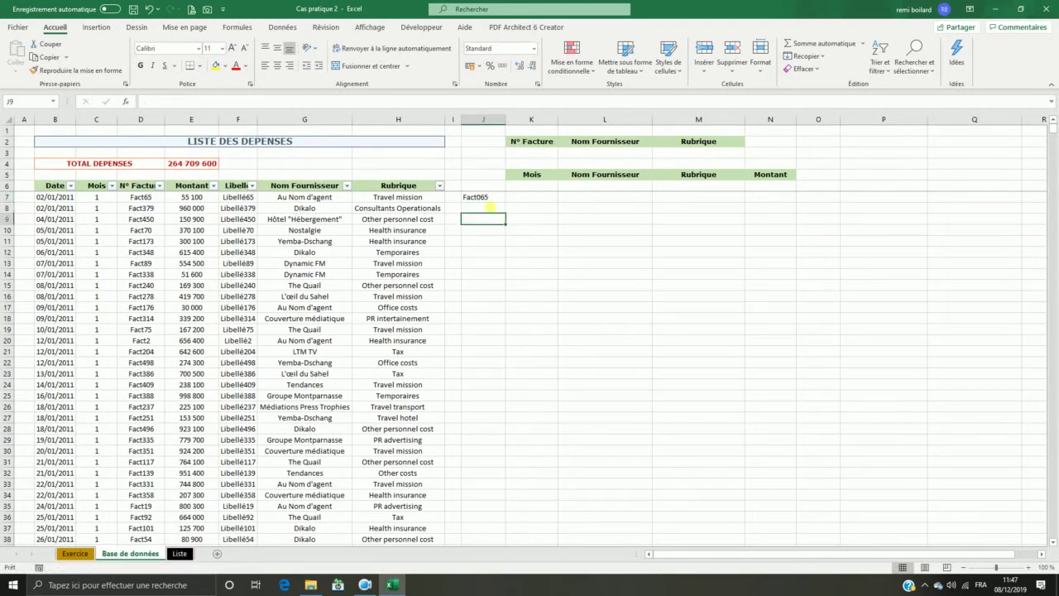
click(213, 101)
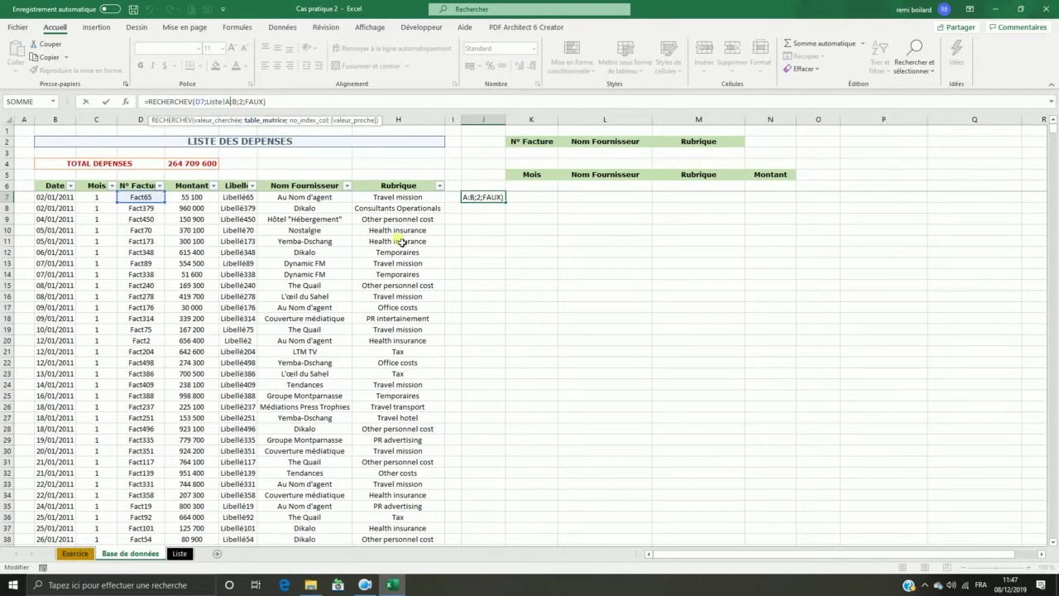
key(ctrl+Return)
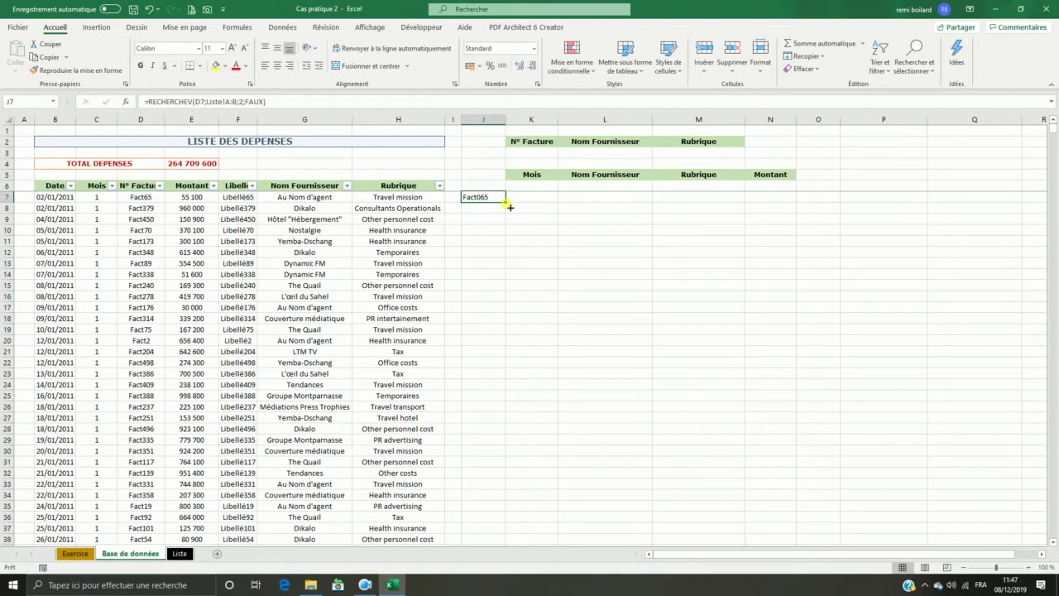
key(ctrl+c)
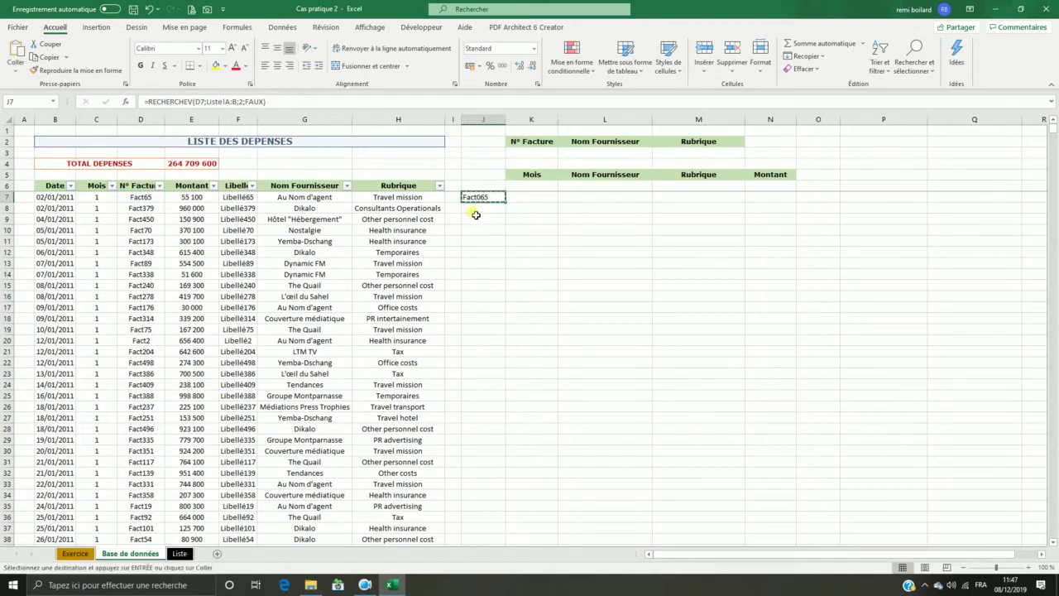
click(476, 212)
mouse_move(1054, 130)
mouse_down()
mouse_move(1055, 144)
mouse_move(1054, 129)
mouse_up()
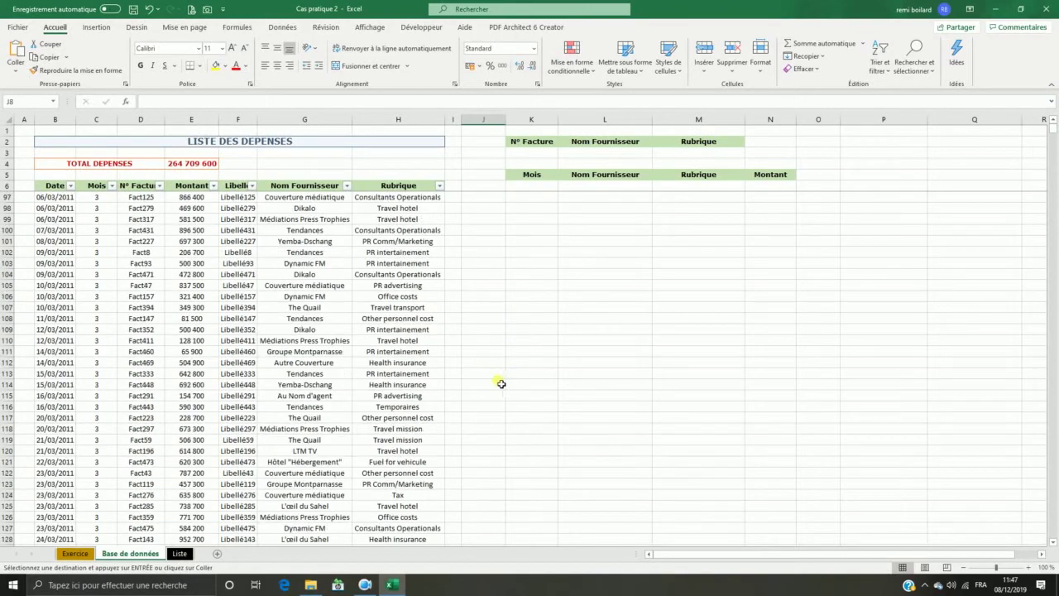
scroll(502, 383, down, 20)
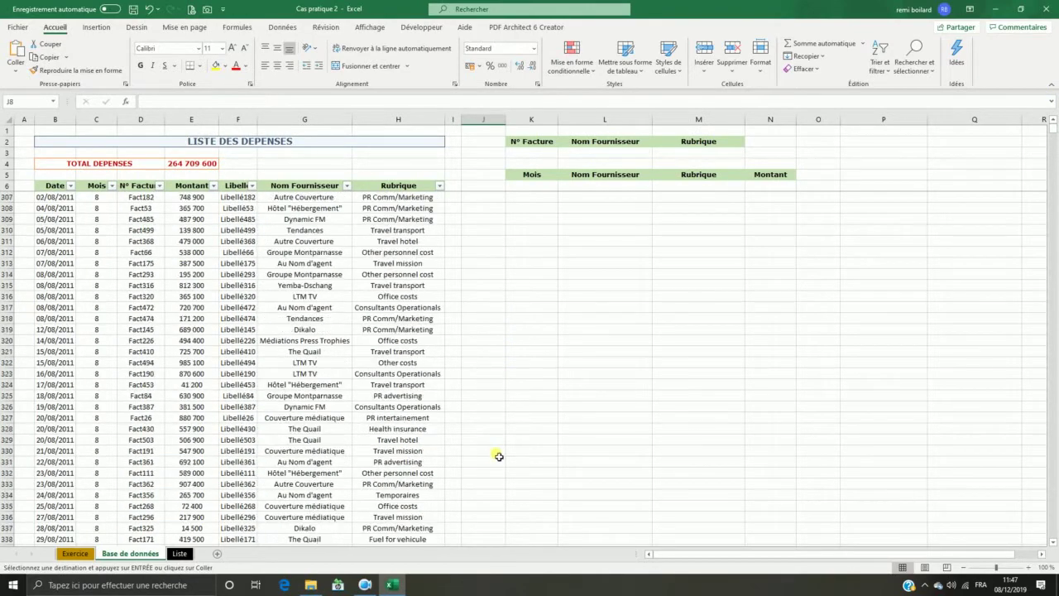
scroll(499, 456, down, 20)
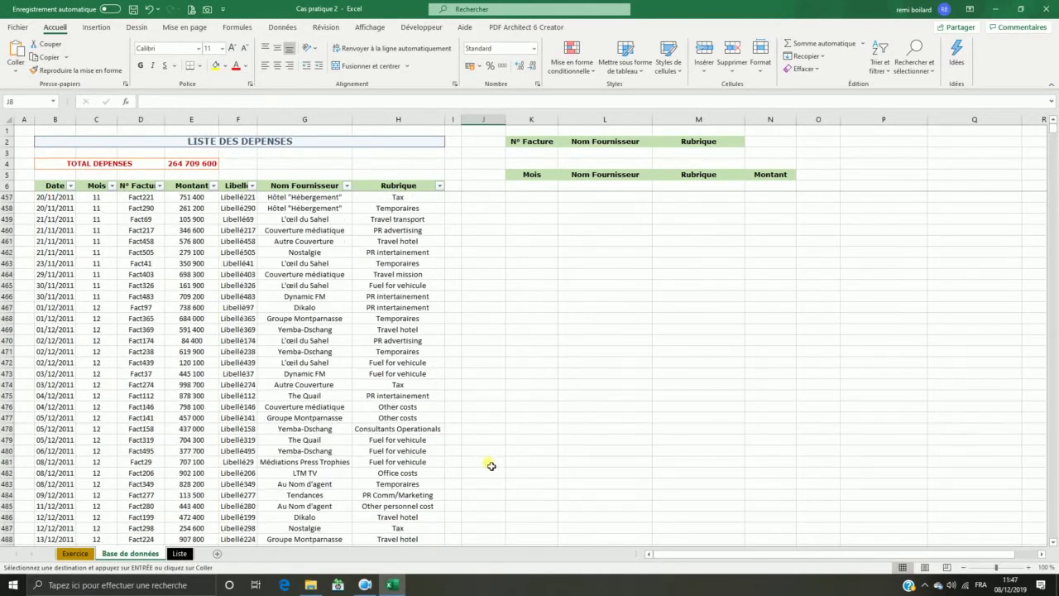
scroll(490, 466, down, 18)
scroll(489, 347, up, 2)
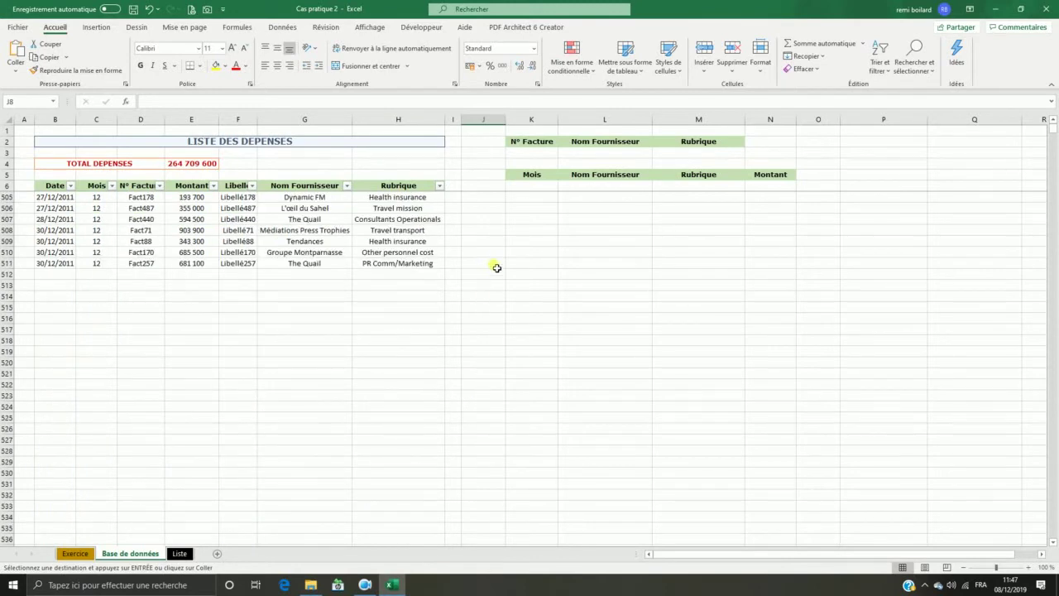
shift+click(497, 267)
right_click(495, 263)
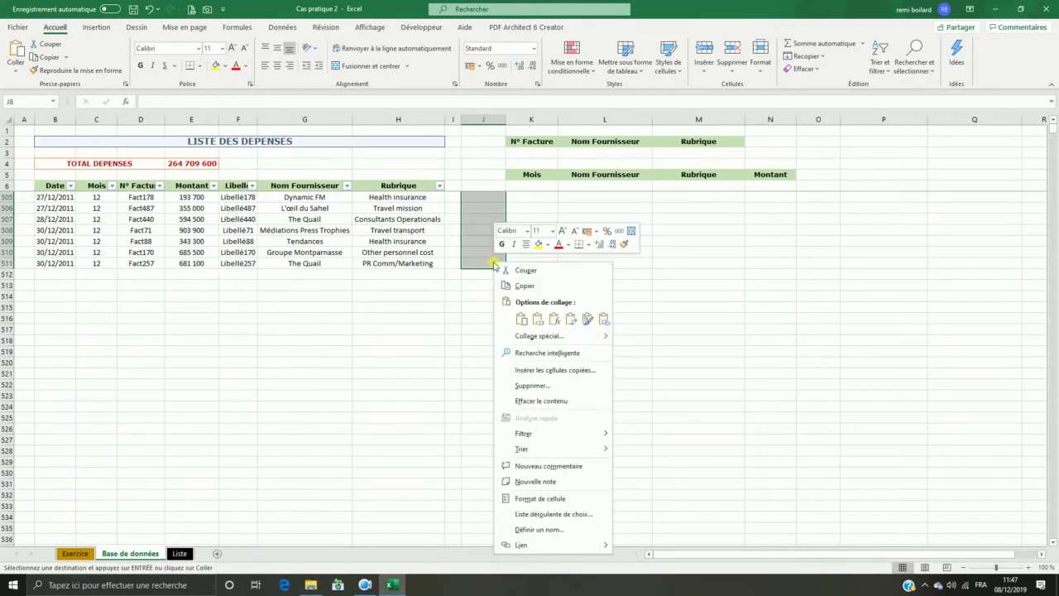
click(552, 318)
click(496, 351)
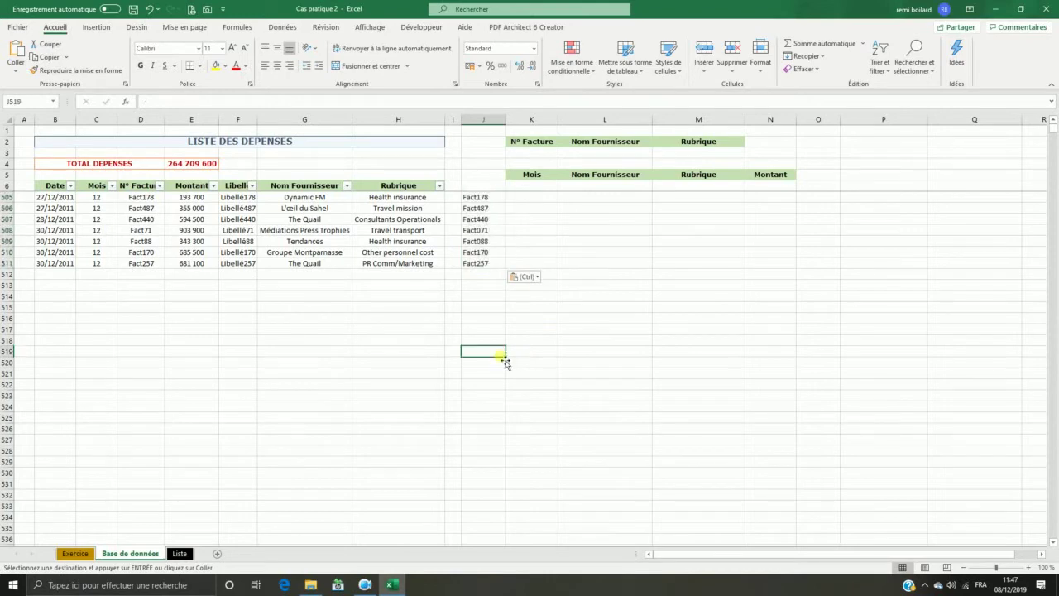
click(575, 343)
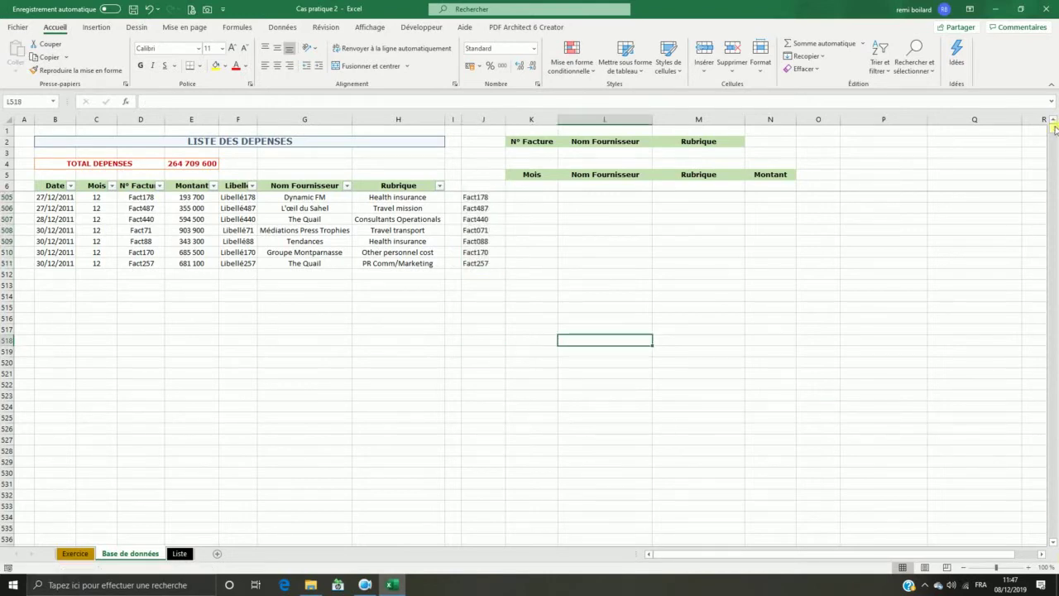
- Look over the looked-up invoice names in J7:J511 of Base de données and return to the first row
drag(1055, 130, 1055, 124)
click(478, 199)
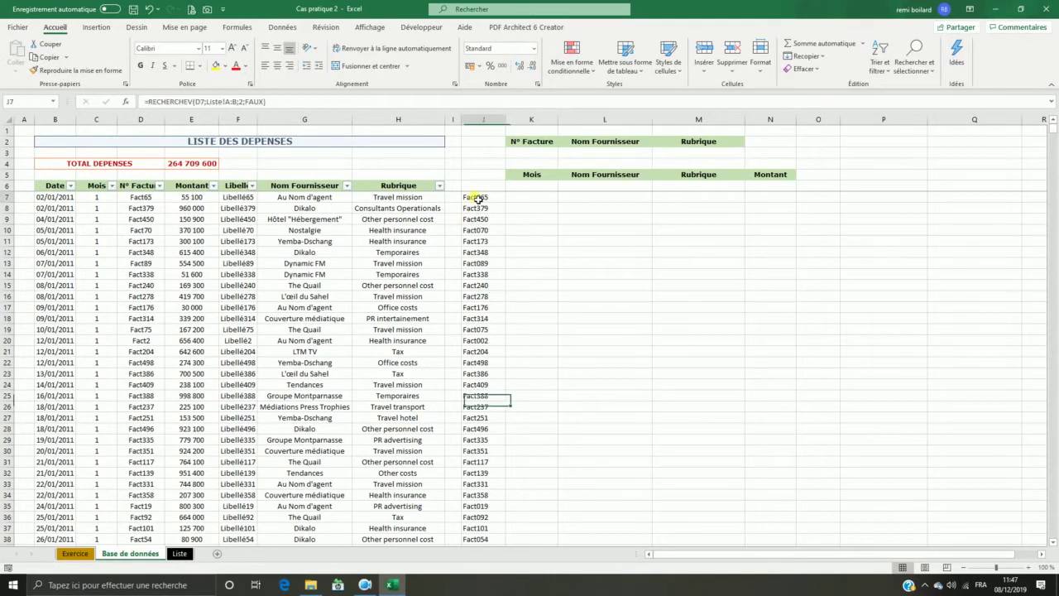
key(ctrl+shift+Down)
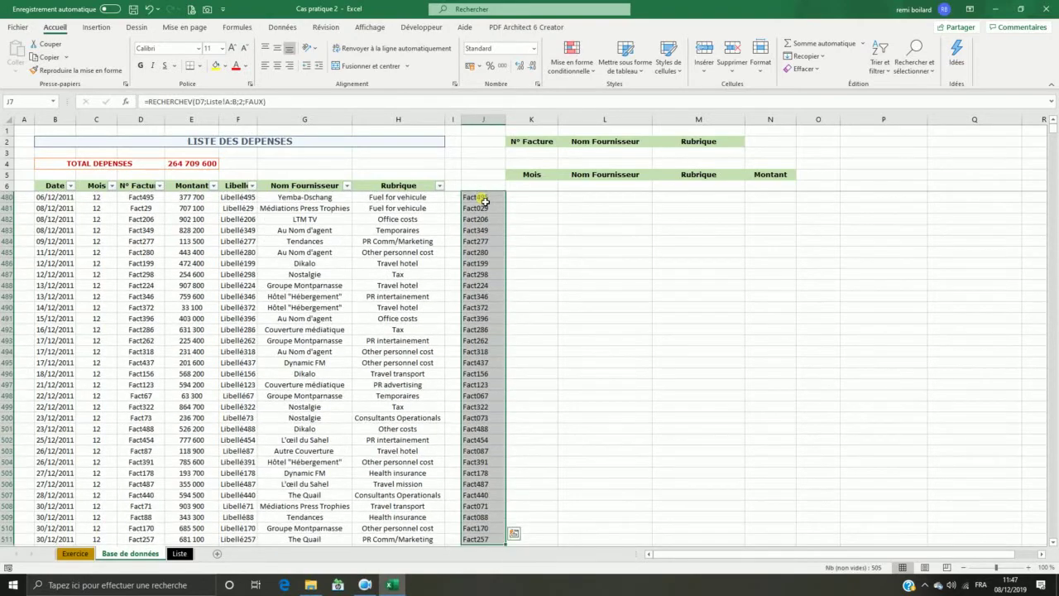
scroll(842, 312, up, 9)
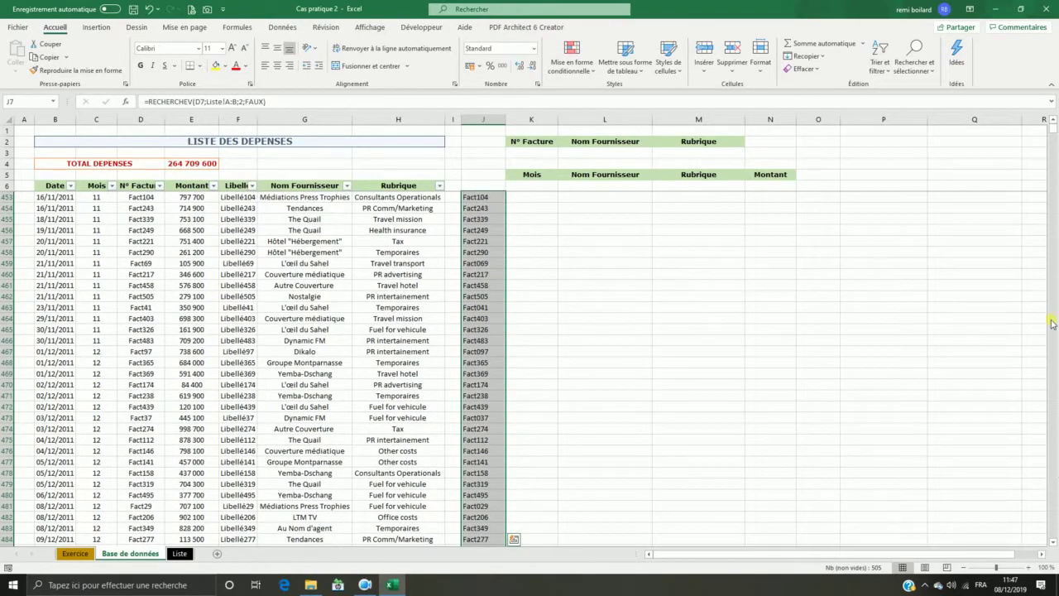
drag(1056, 130, 1056, 125)
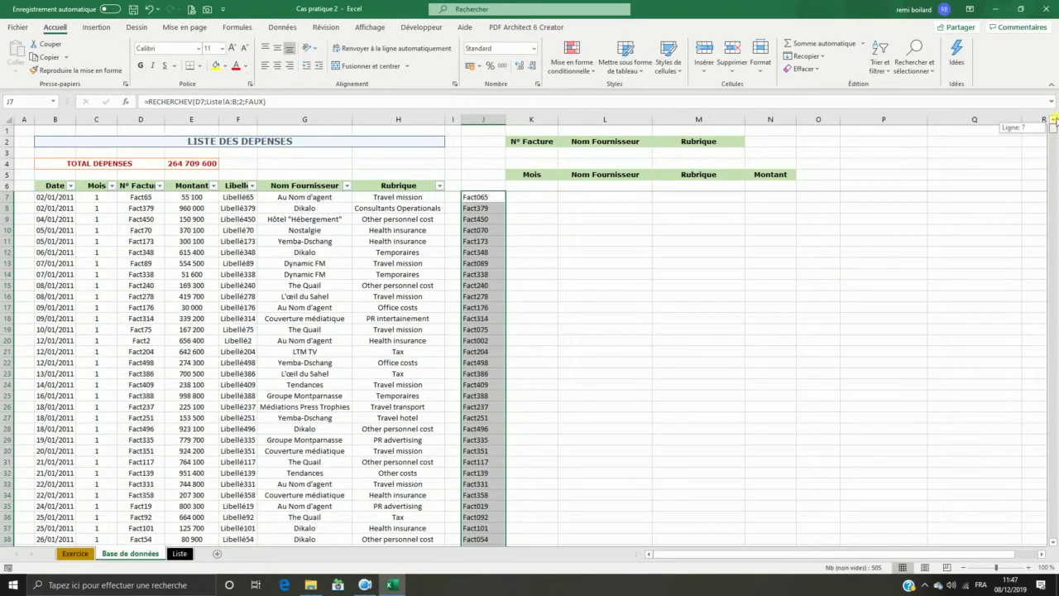
- Copy the RECHERCHEV results in J7:J511 for use in the N° Facture column
click(489, 197)
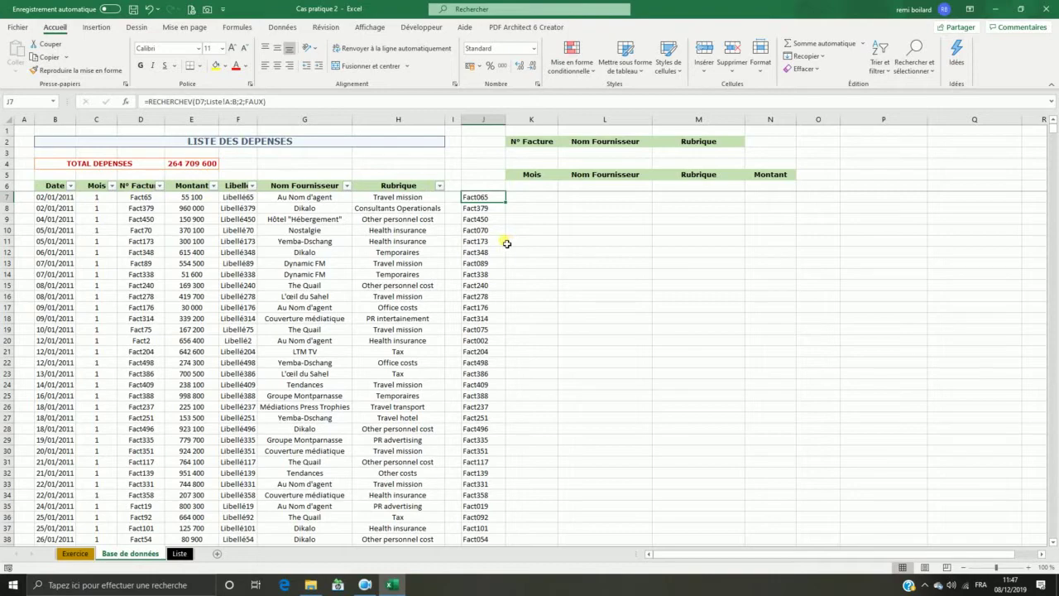
key(ctrl+shift+Down)
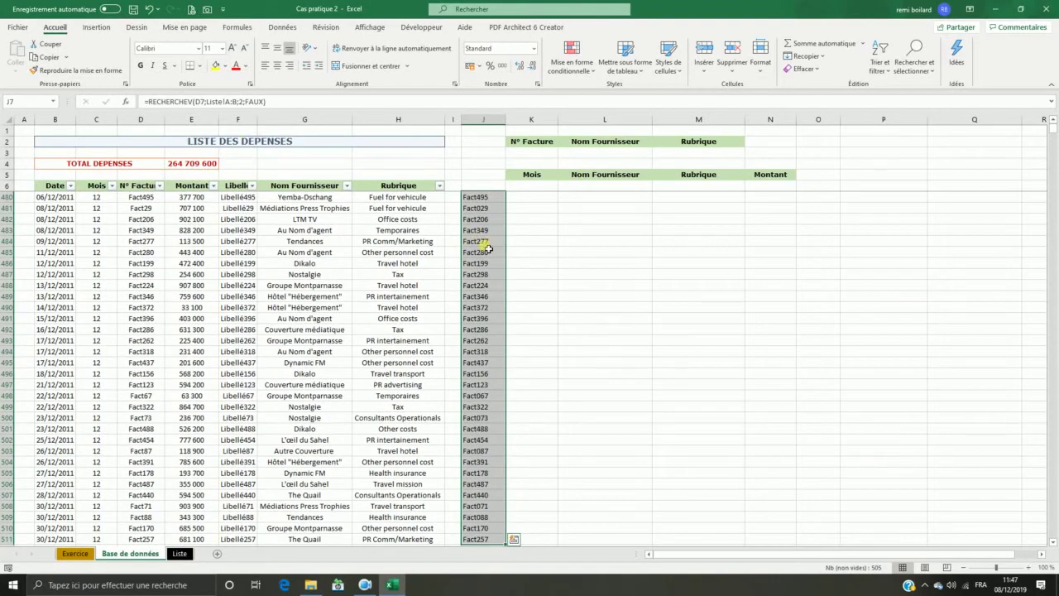
scroll(496, 315, up, 6)
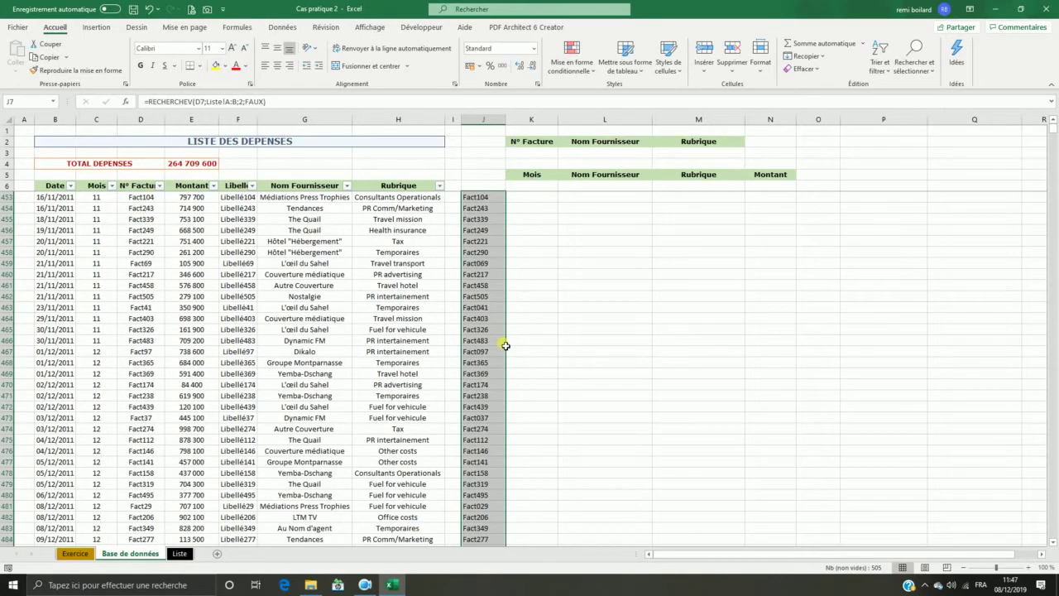
scroll(501, 341, down, 5)
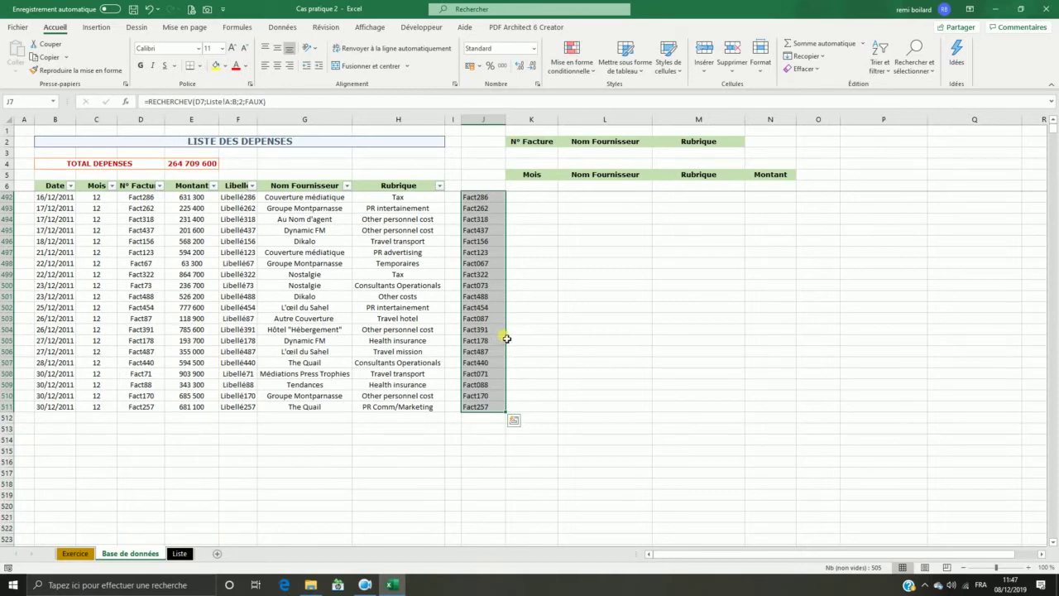
scroll(511, 344, up, 20)
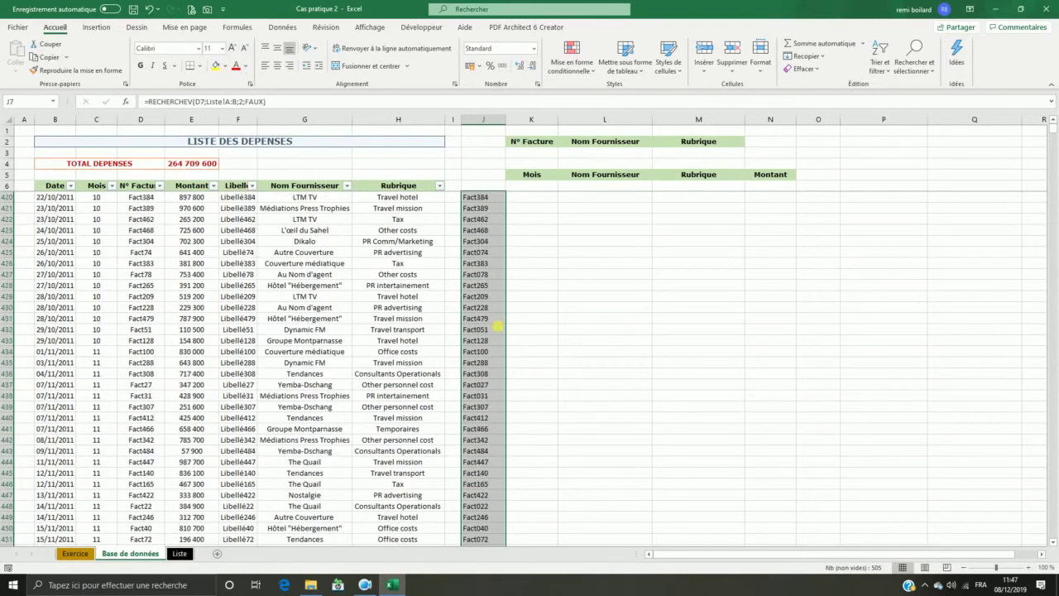
scroll(501, 304, up, 14)
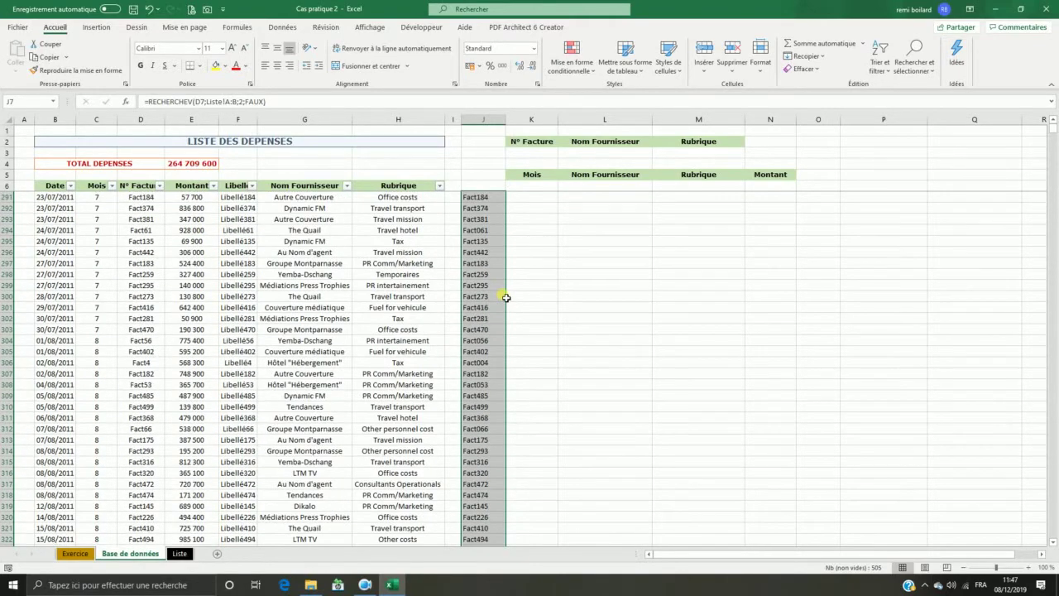
key(ctrl+c)
scroll(500, 281, up, 20)
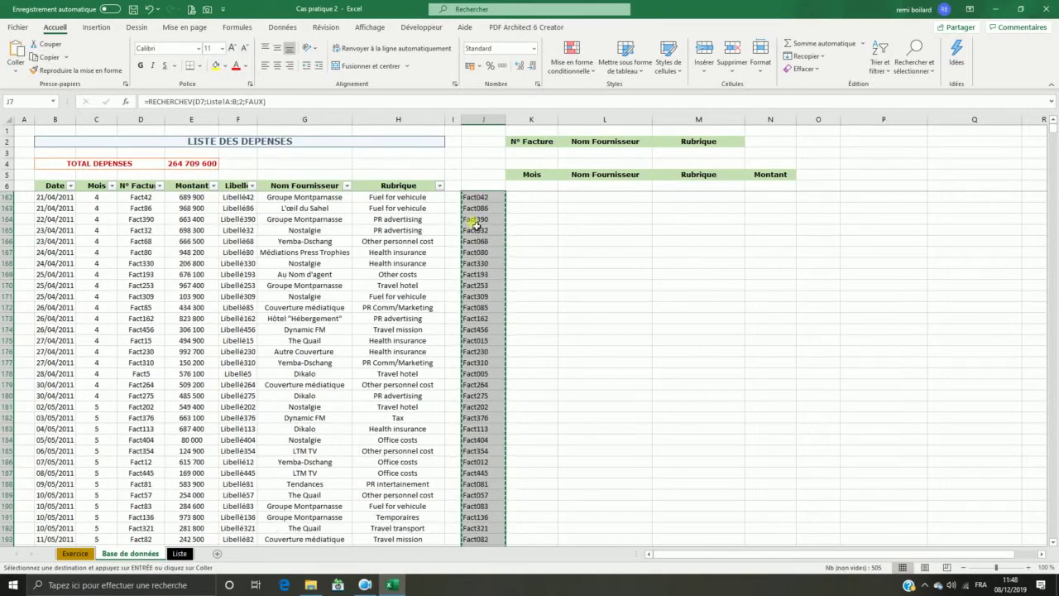
scroll(475, 224, up, 20)
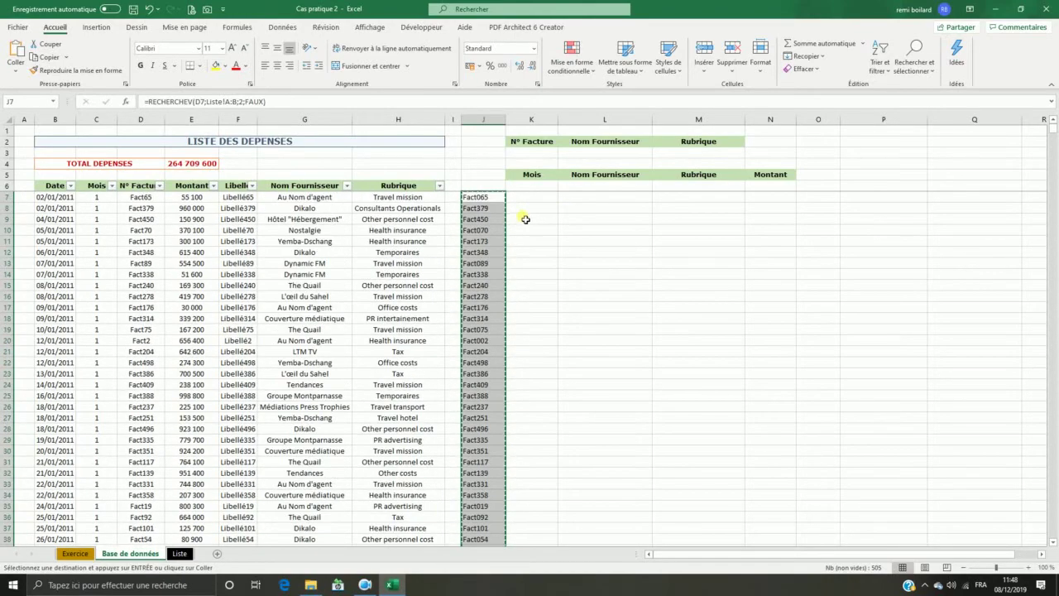
- Try to move the J7:J511 results into the N° Facture column from D7 by cut and paste, and undo the paste
right_click(498, 201)
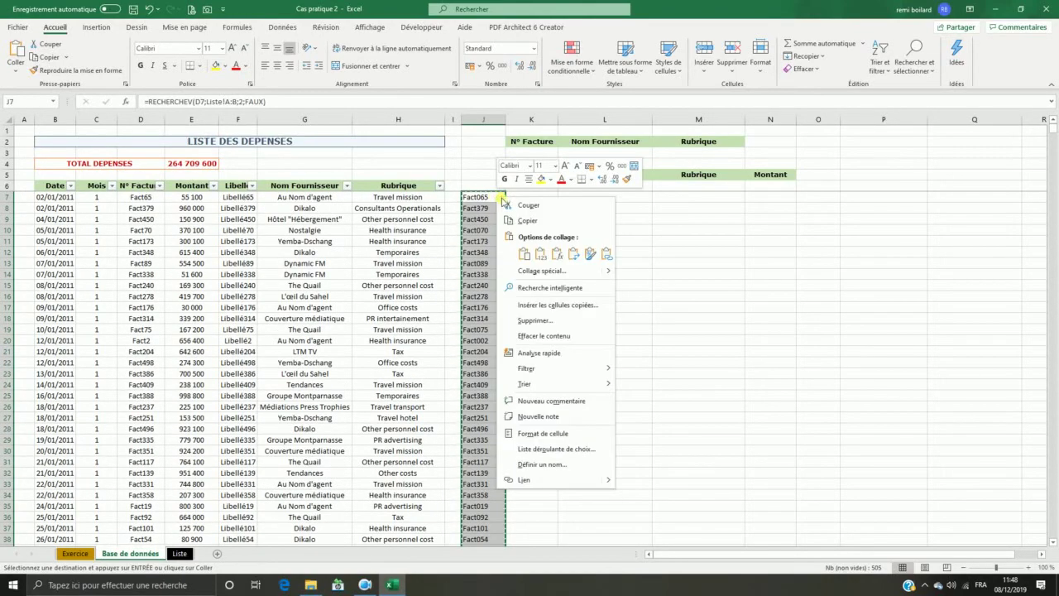
key(Escape)
click(141, 199)
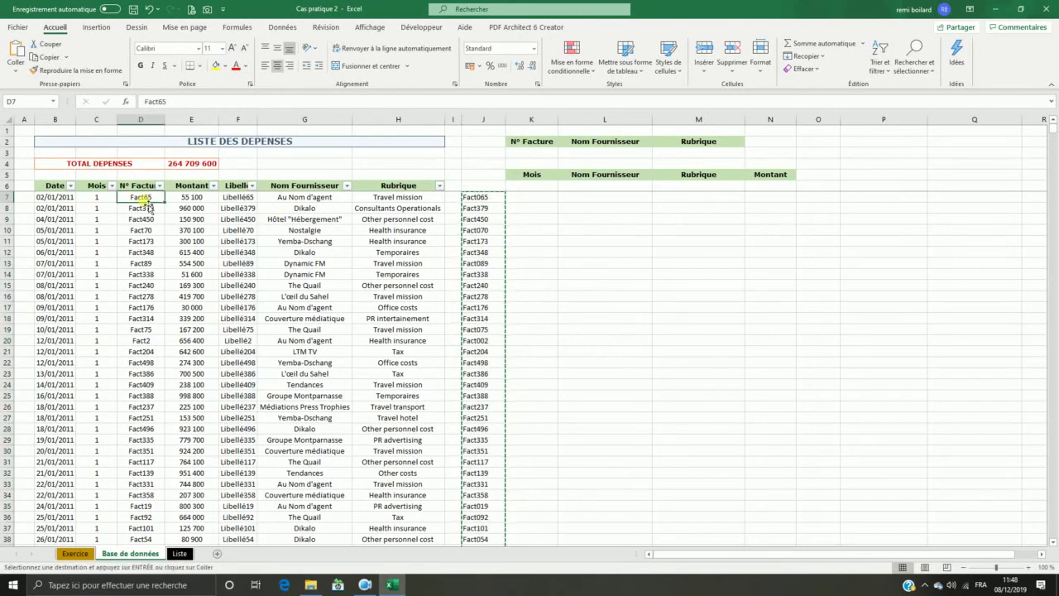
right_click(143, 197)
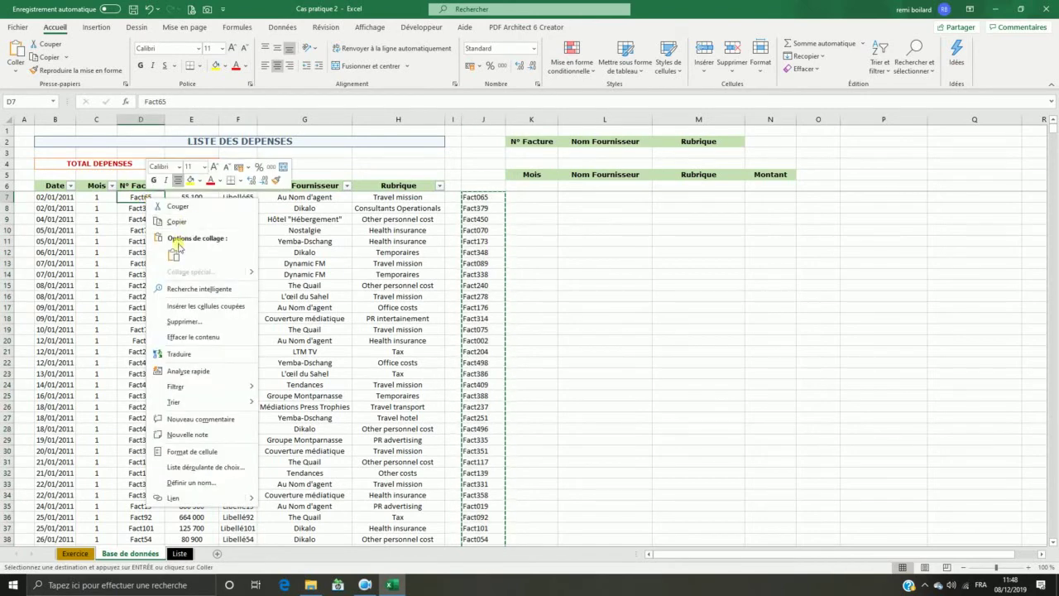
key(Escape)
key(ctrl+v)
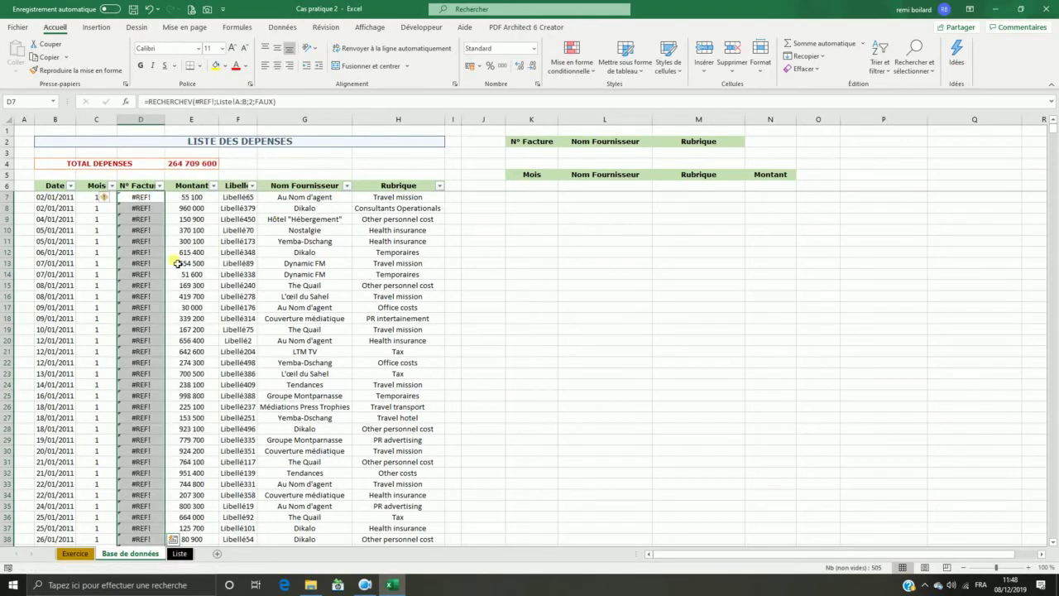
right_click(143, 199)
click(149, 9)
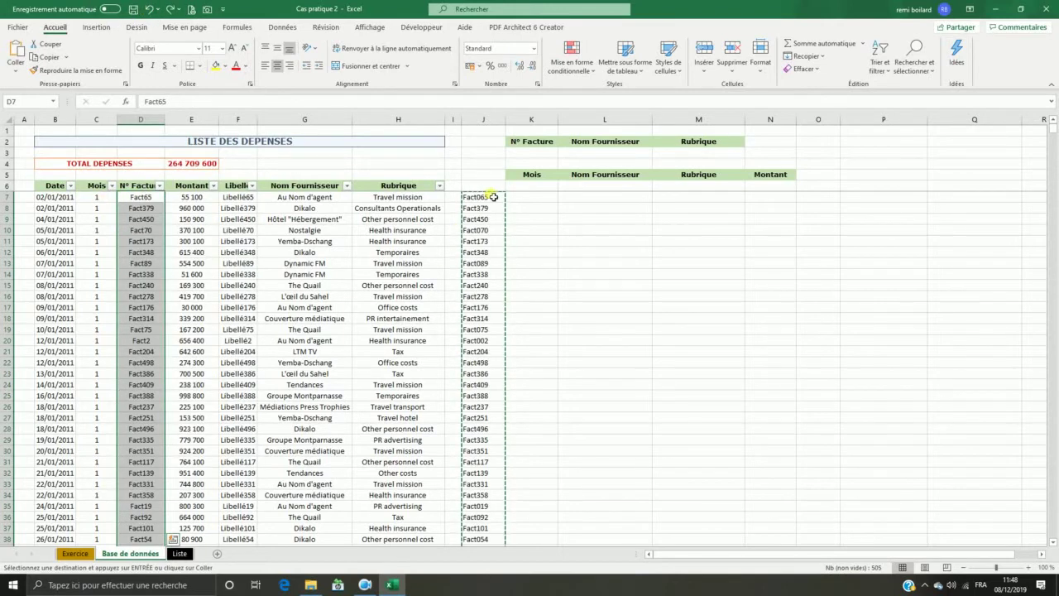
- Copy the J7:J511 lookup results and paste them as values only into the N° Facture column starting at D7
click(491, 197)
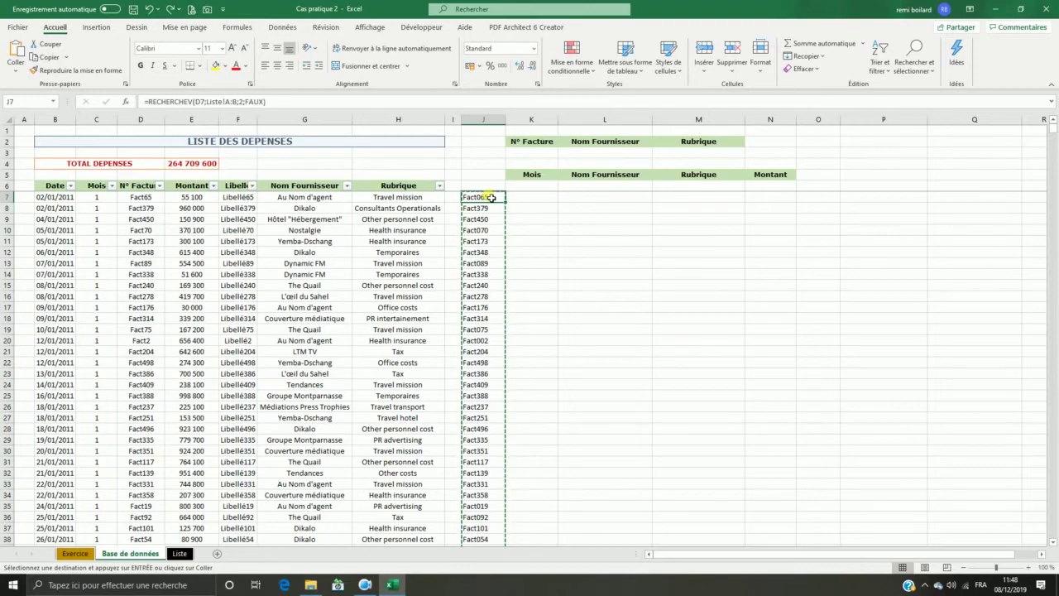
key(ctrl+shift+Down)
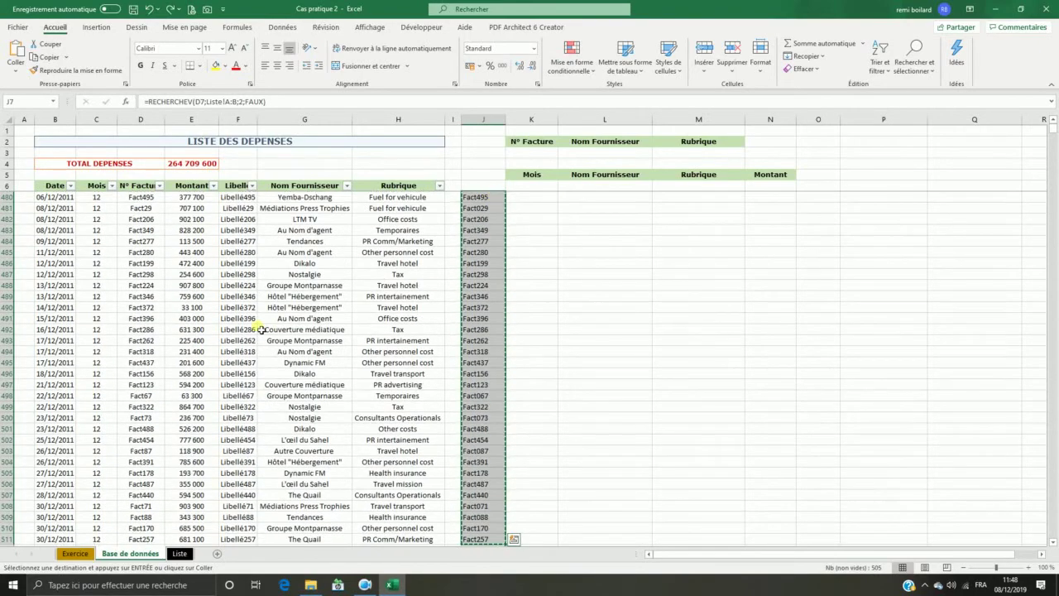
click(154, 320)
key(ctrl+shift+Up)
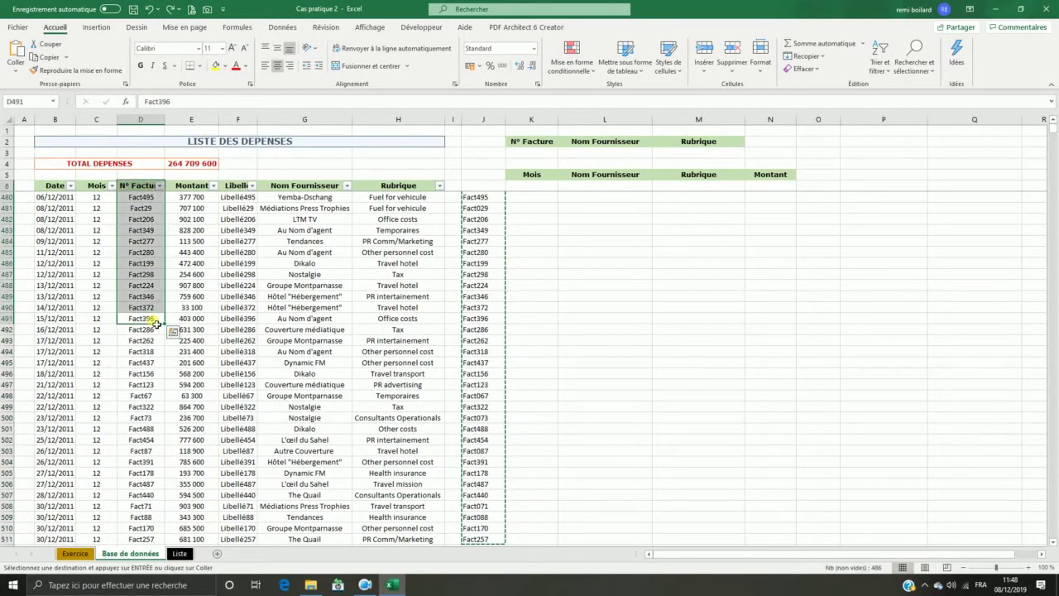
scroll(161, 278, up, 20)
scroll(162, 278, up, 9)
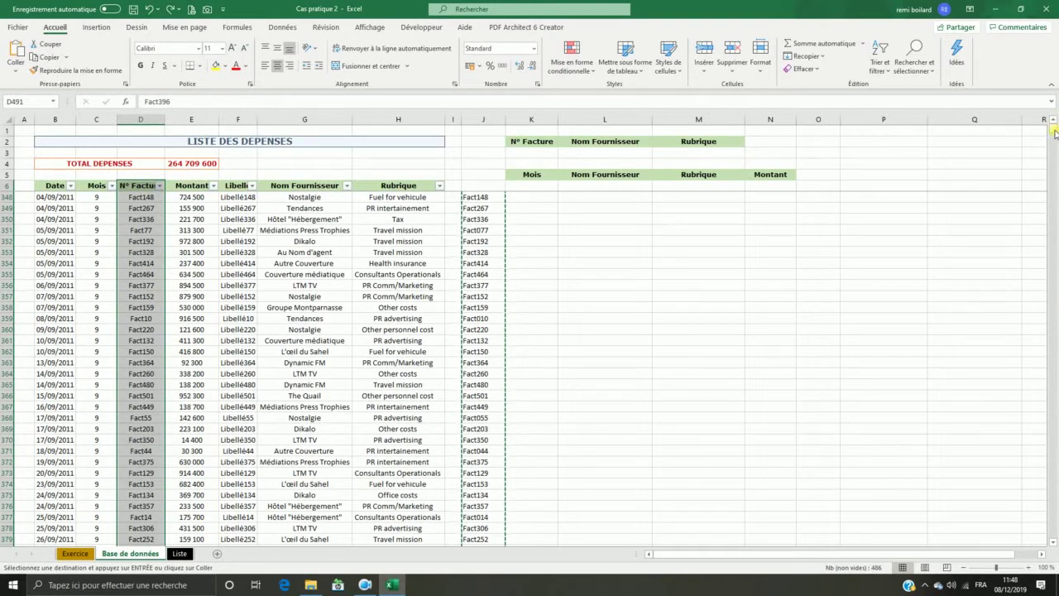
drag(1055, 133, 1053, 124)
click(135, 198)
right_click(135, 197)
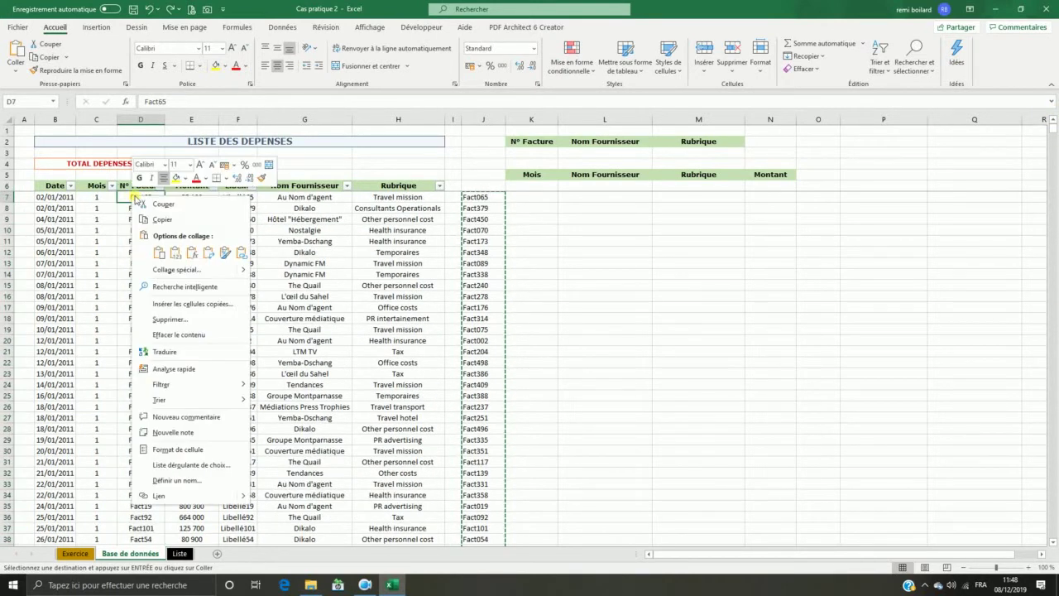
click(175, 253)
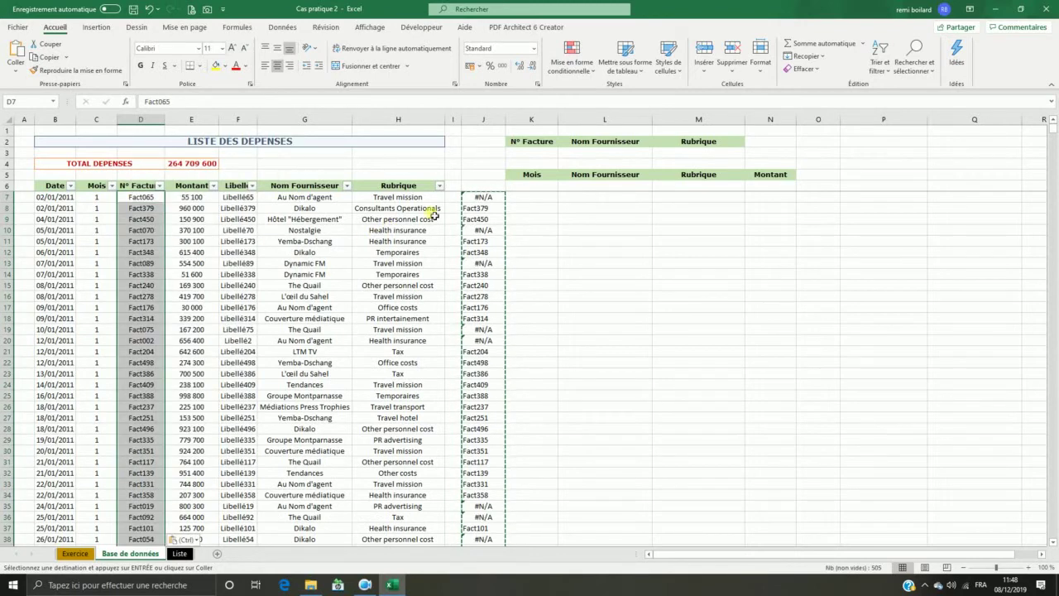
- Delete the RECHERCHEV helper formulas in J7:J511
click(477, 199)
key(ctrl+shift+Down)
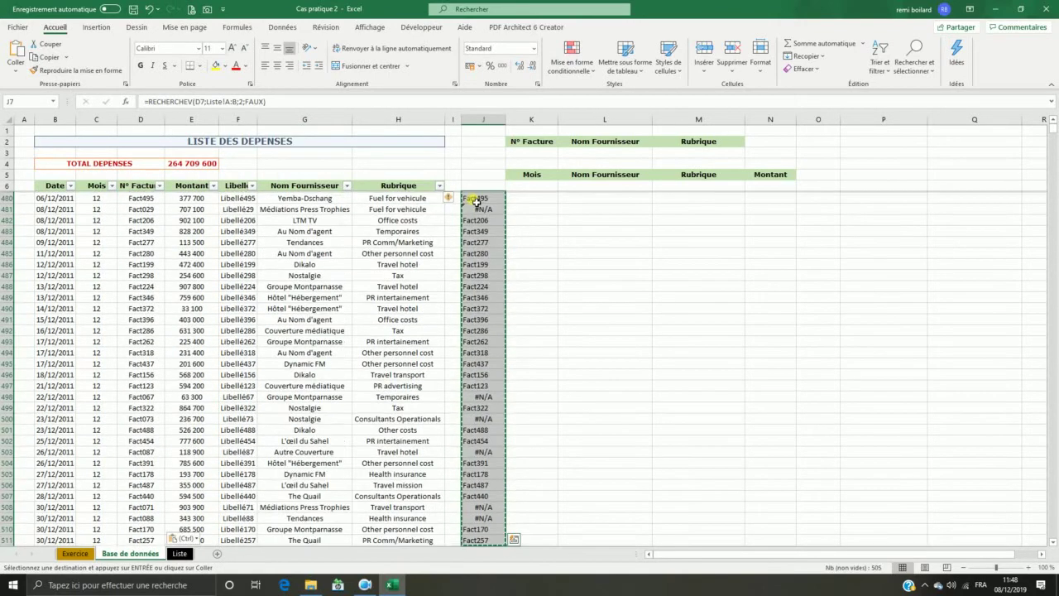
key(Delete)
- Sort the expense list by N° Facture from A to Z, starting from cell D7
click(138, 296)
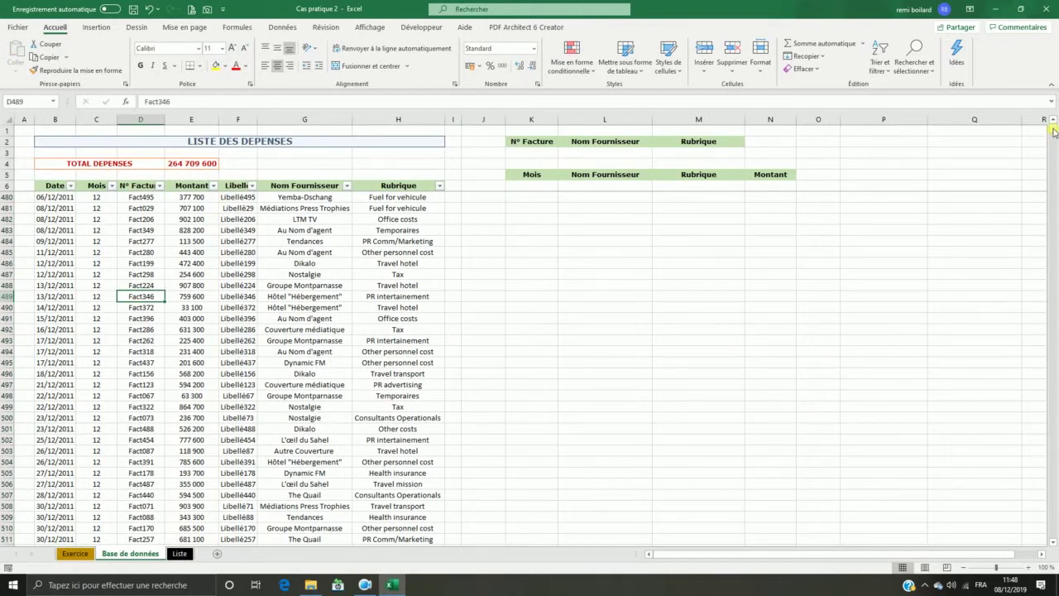
drag(1054, 132, 1054, 124)
click(140, 197)
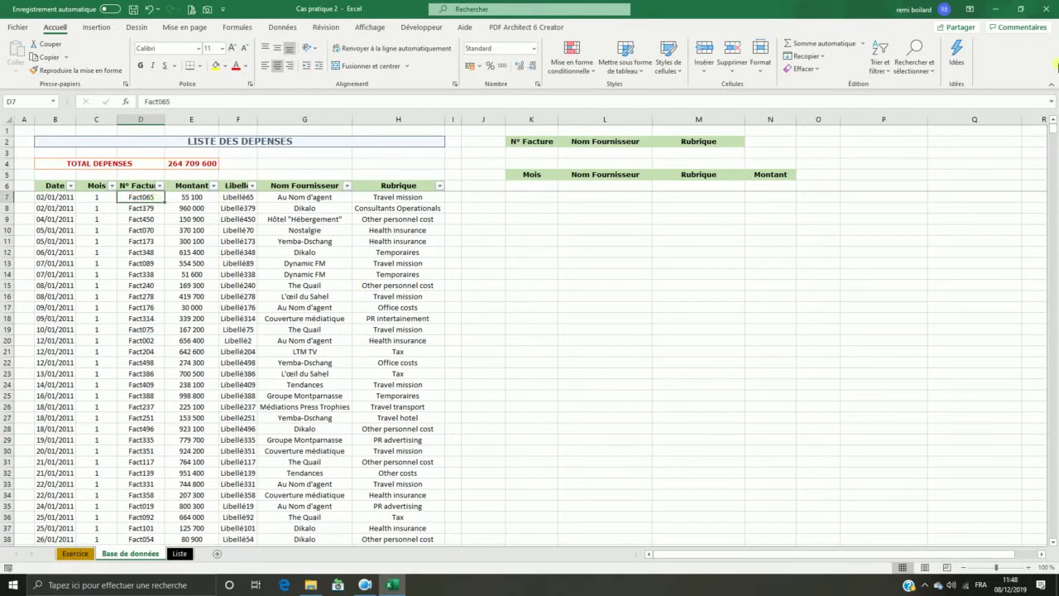
click(885, 76)
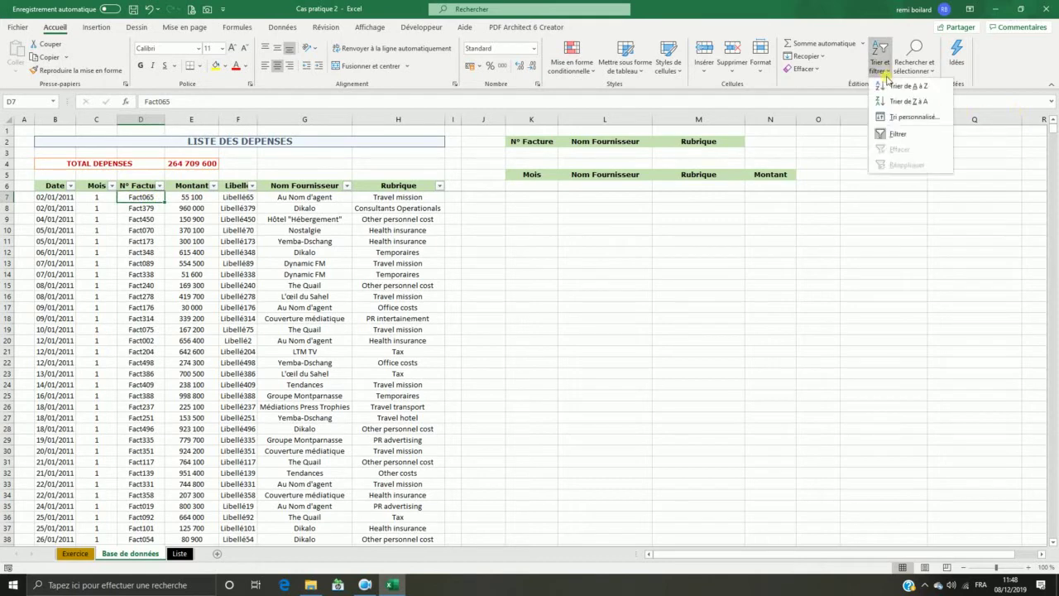
click(893, 86)
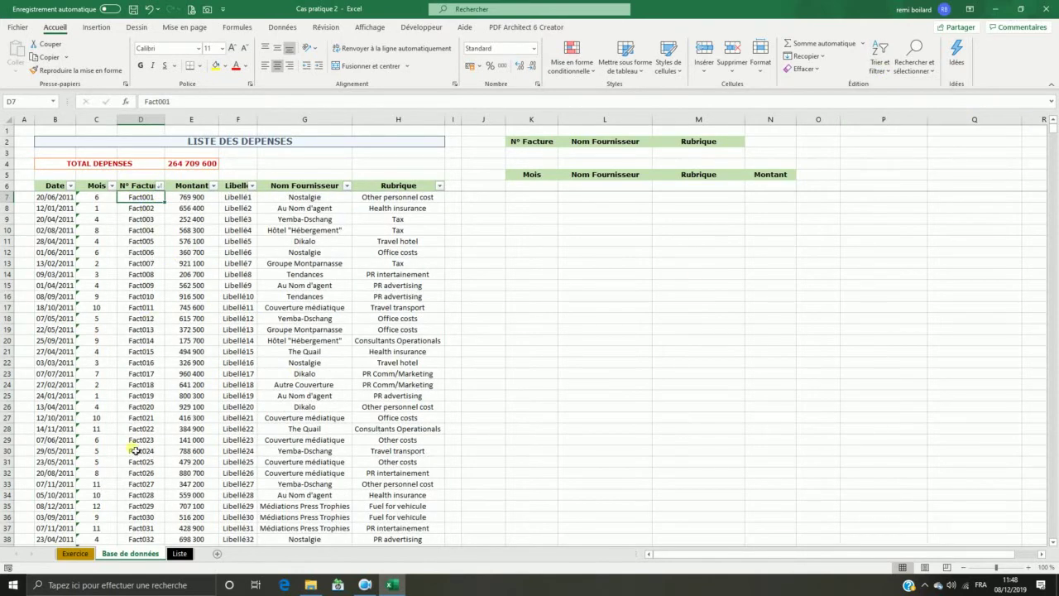
- Ignore the formula error flags on the MOIS formulas in the Mois column, C7:C511
click(96, 198)
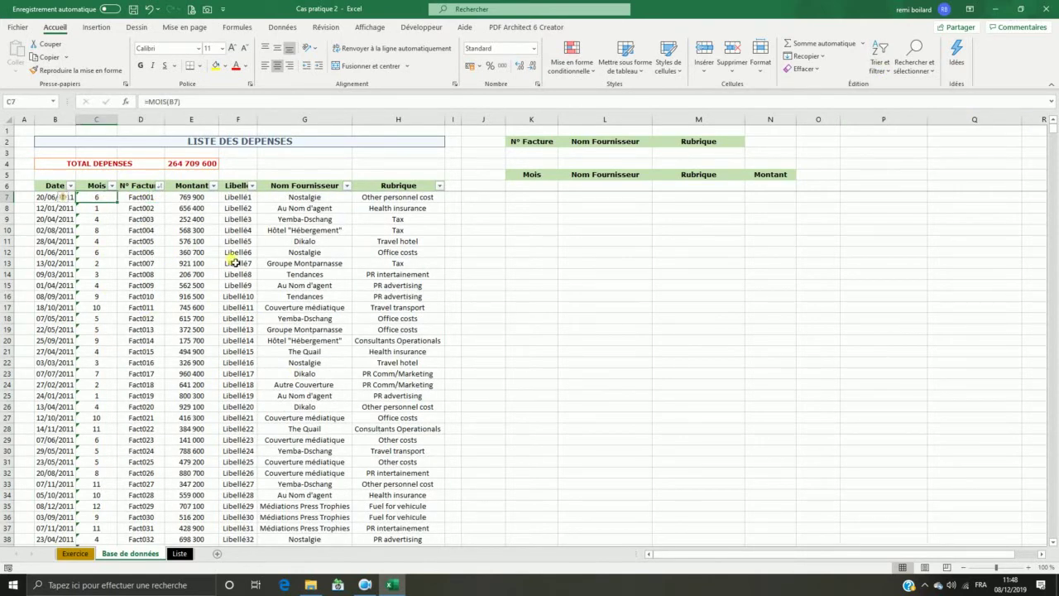
key(ctrl+shift+Down)
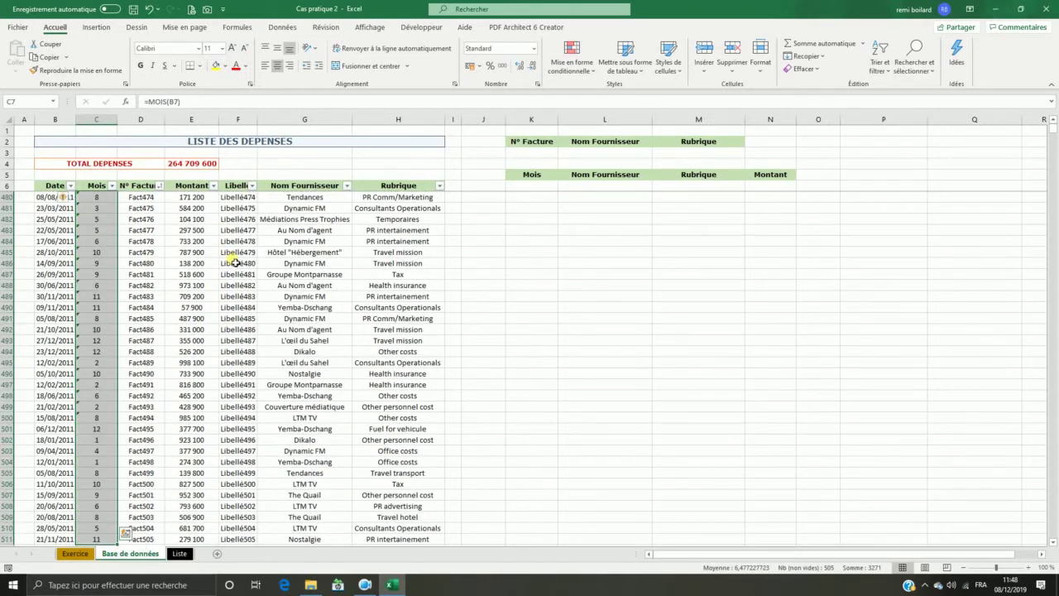
click(73, 202)
click(83, 252)
click(103, 313)
key(ctrl+shift+Up)
scroll(135, 302, up, 4)
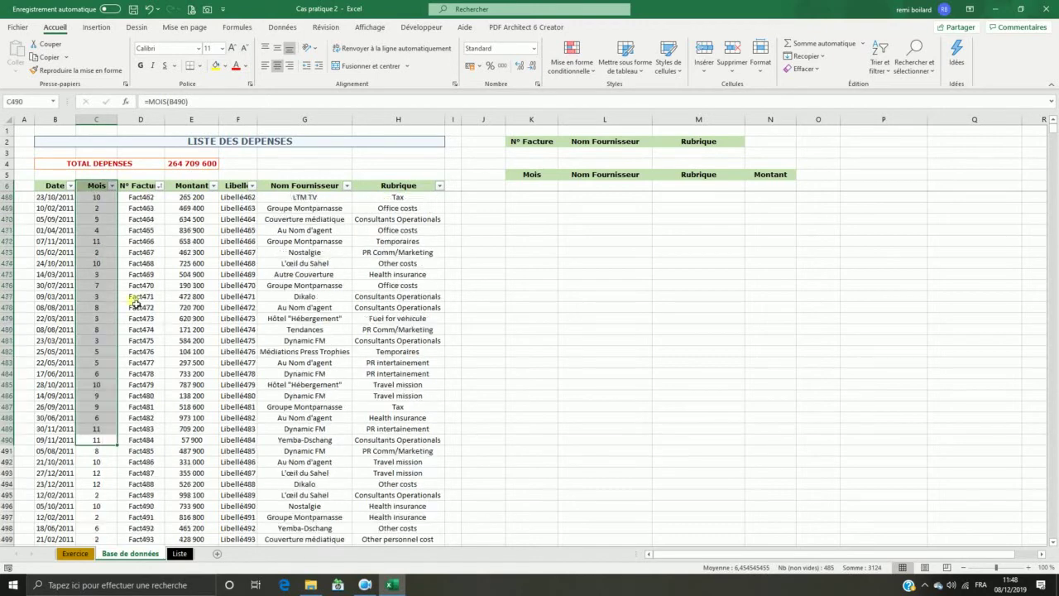
scroll(135, 302, up, 12)
drag(1054, 131, 1052, 121)
- Sort the expense list by Date from oldest to newest
click(64, 199)
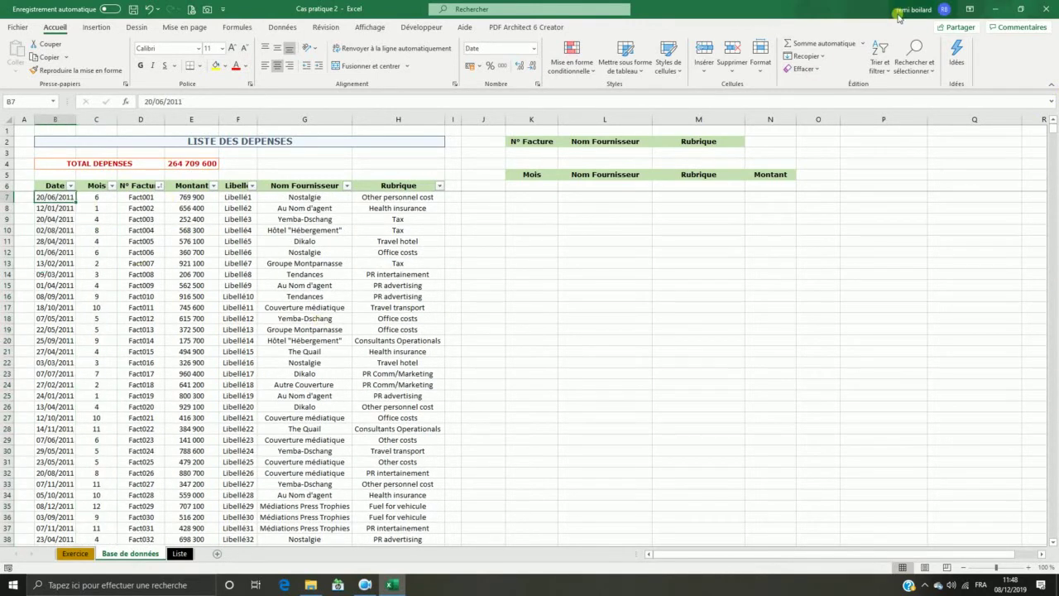
click(888, 73)
click(902, 85)
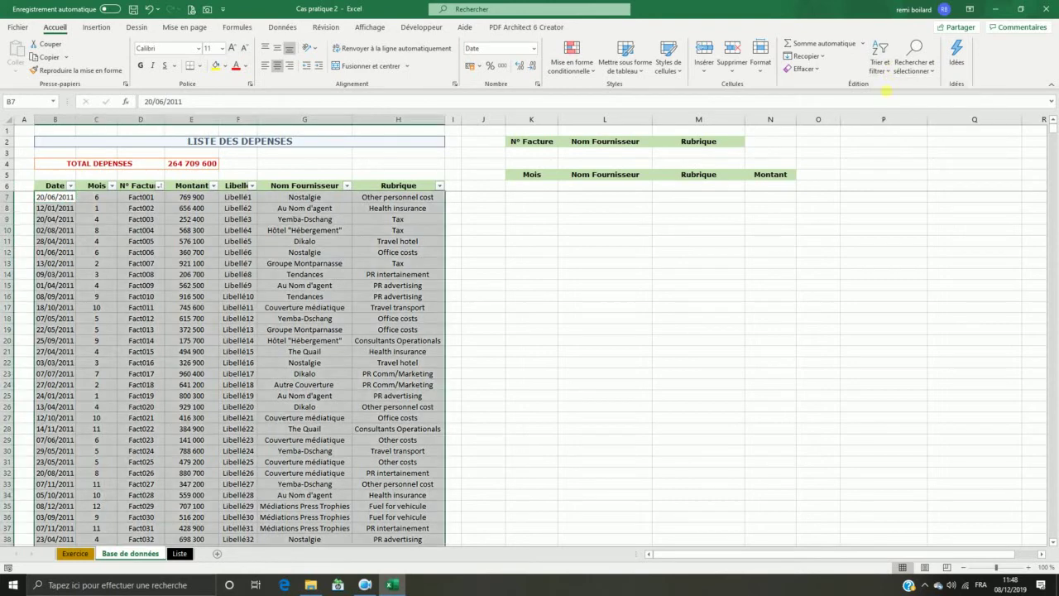
click(96, 199)
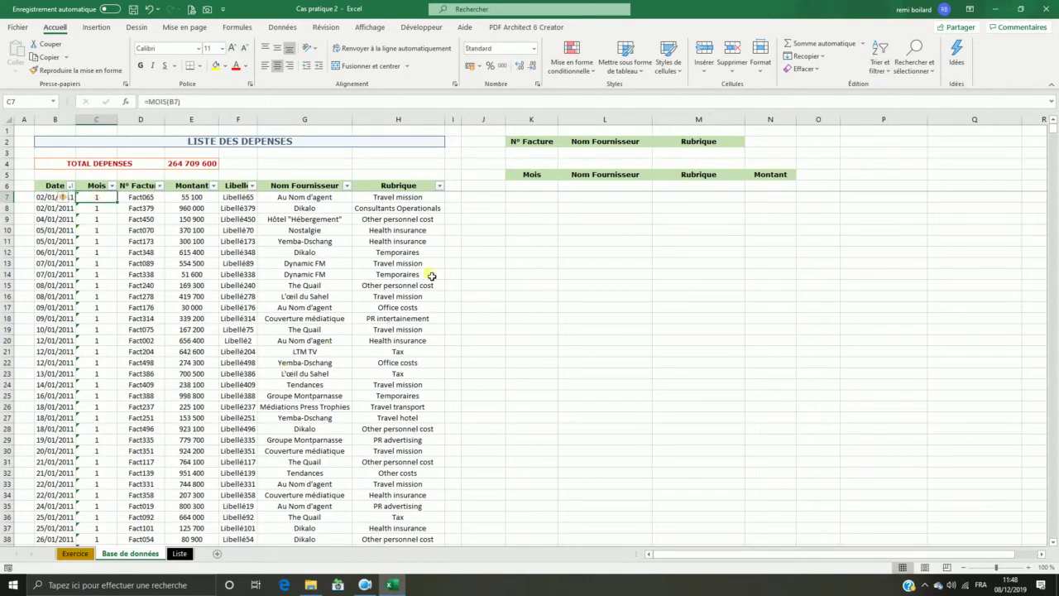
click(292, 342)
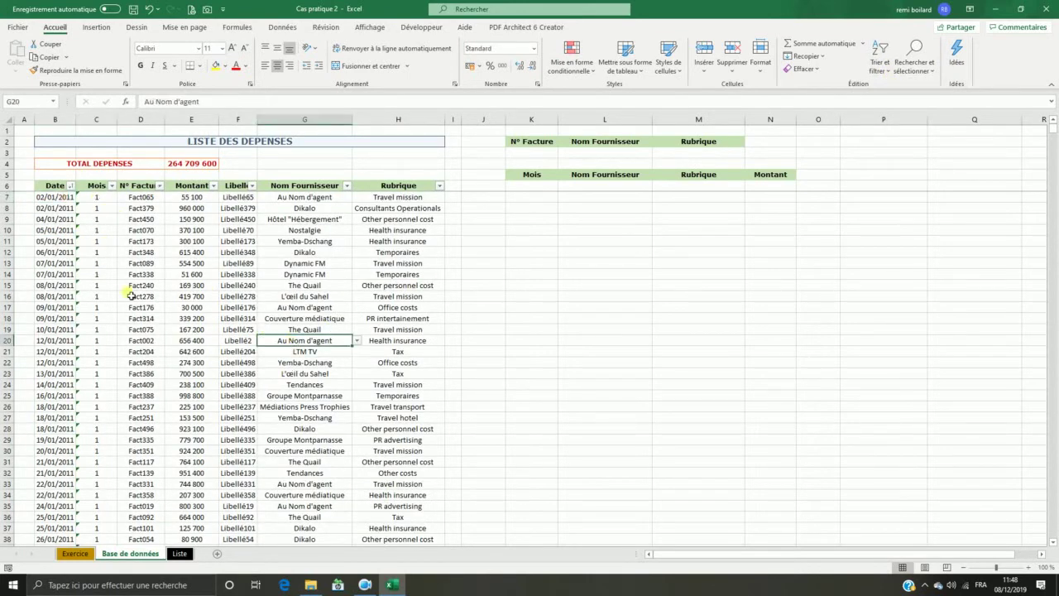
click(96, 207)
click(46, 199)
click(54, 240)
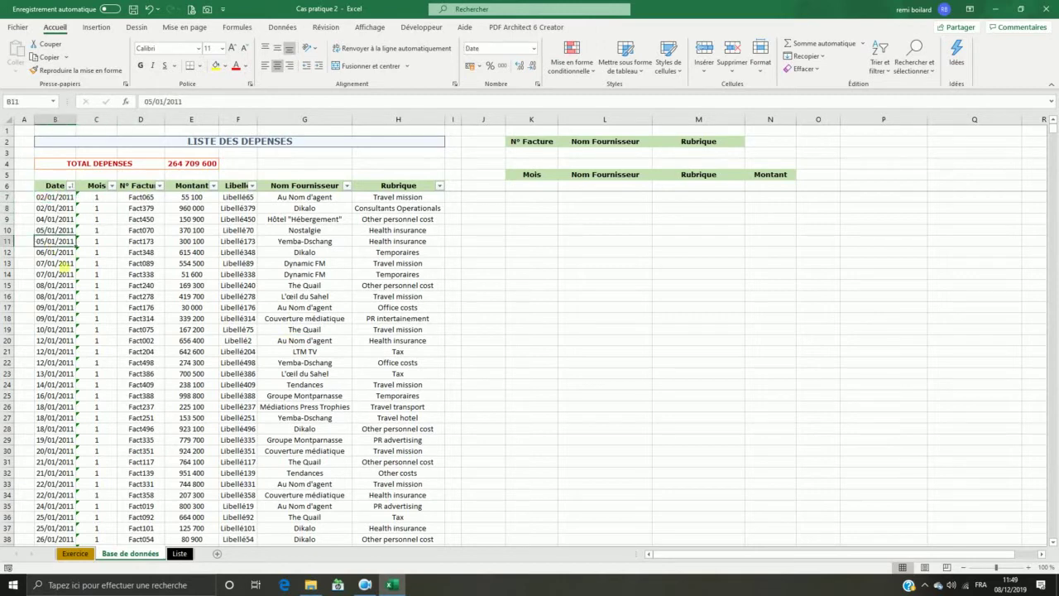
click(96, 274)
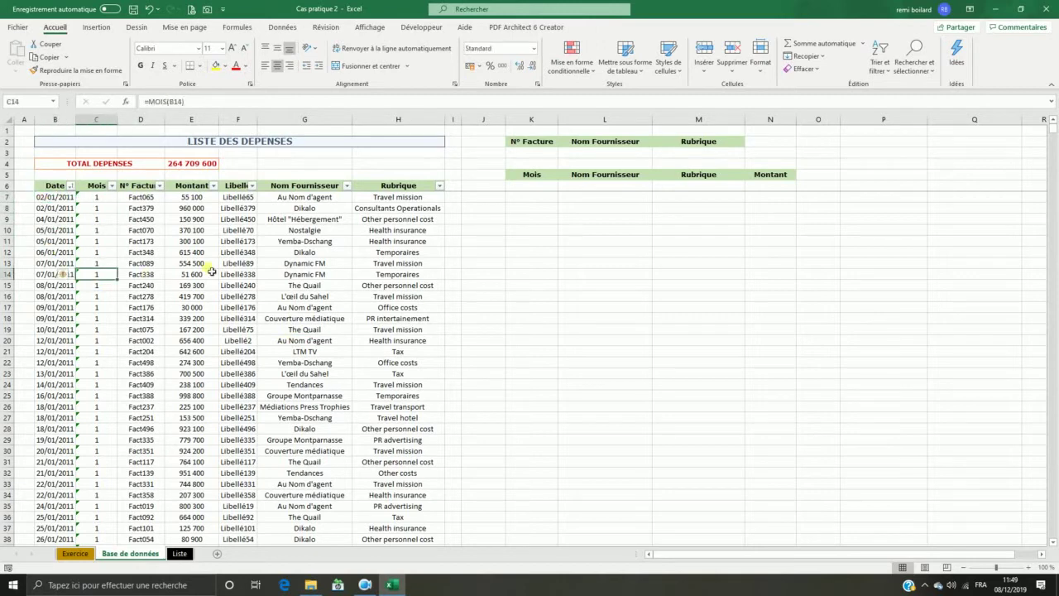
- Read the Exercice 4 instructions on the Exercice sheet and open the Liste sheet
click(75, 553)
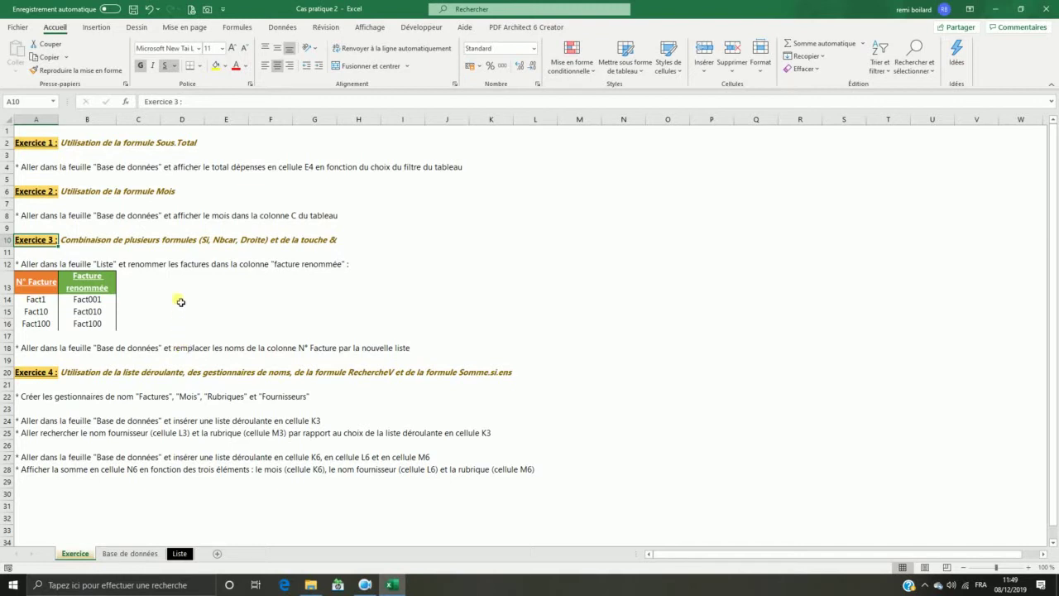
click(35, 374)
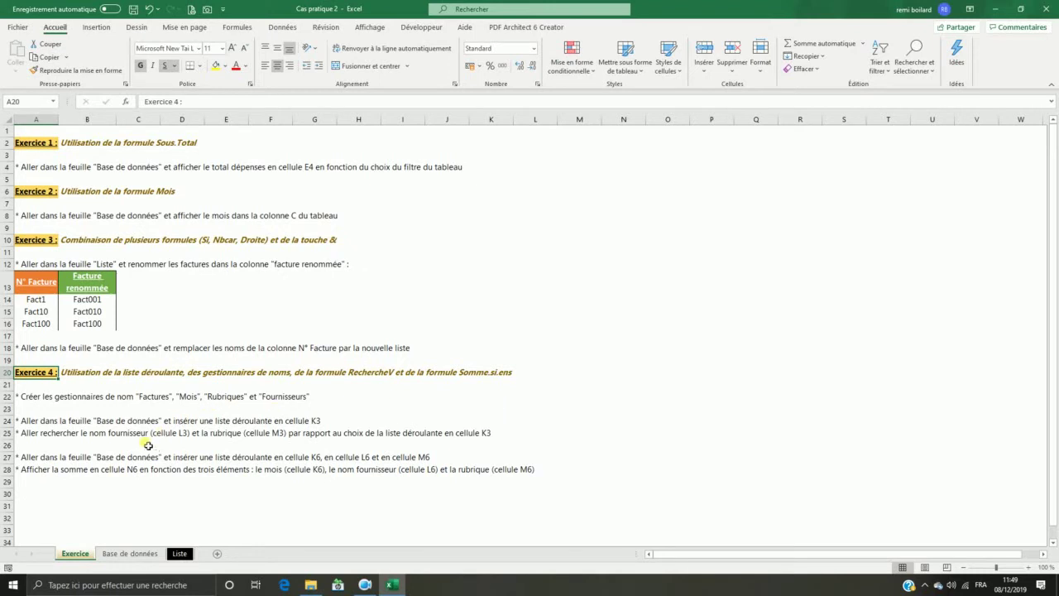
click(137, 556)
click(179, 555)
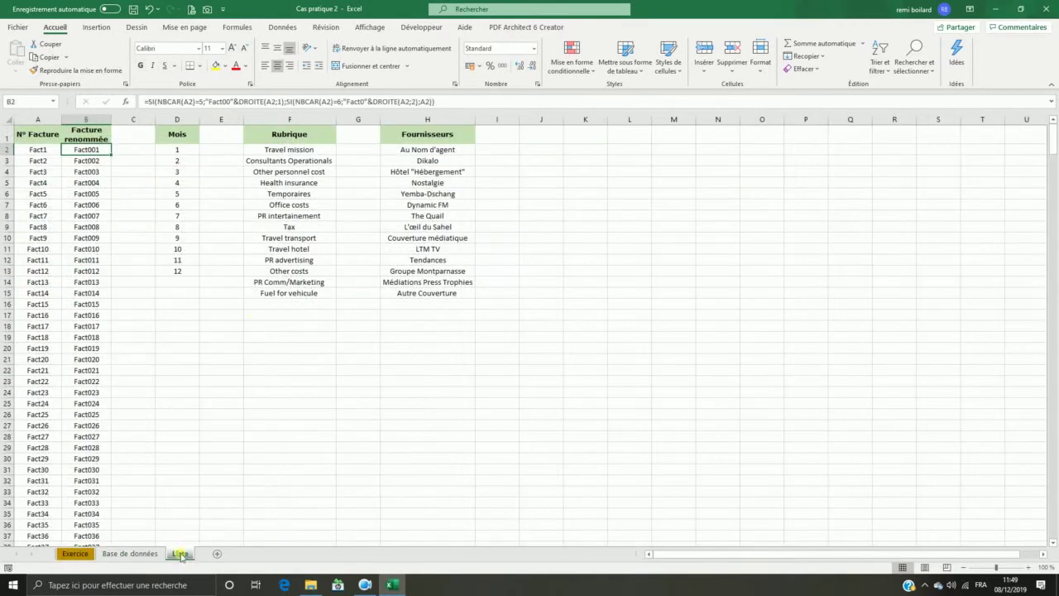
click(292, 349)
- Try to replace the N° Facture names from A2 down with the renamed invoices of B2:B506, pasted as values
click(88, 150)
double_click(111, 156)
scroll(125, 160, down, 20)
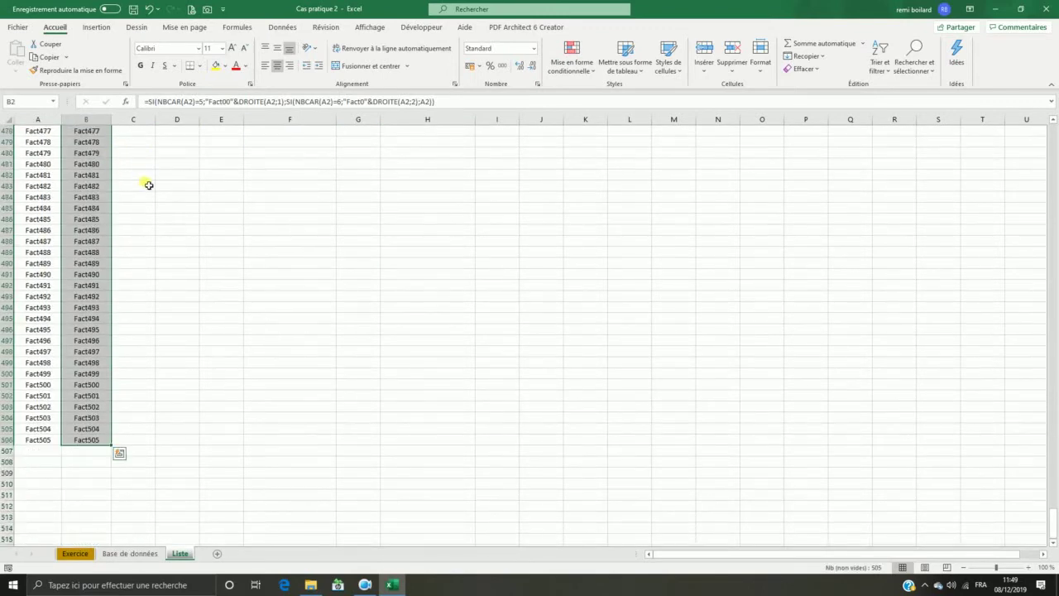
key(ctrl+c)
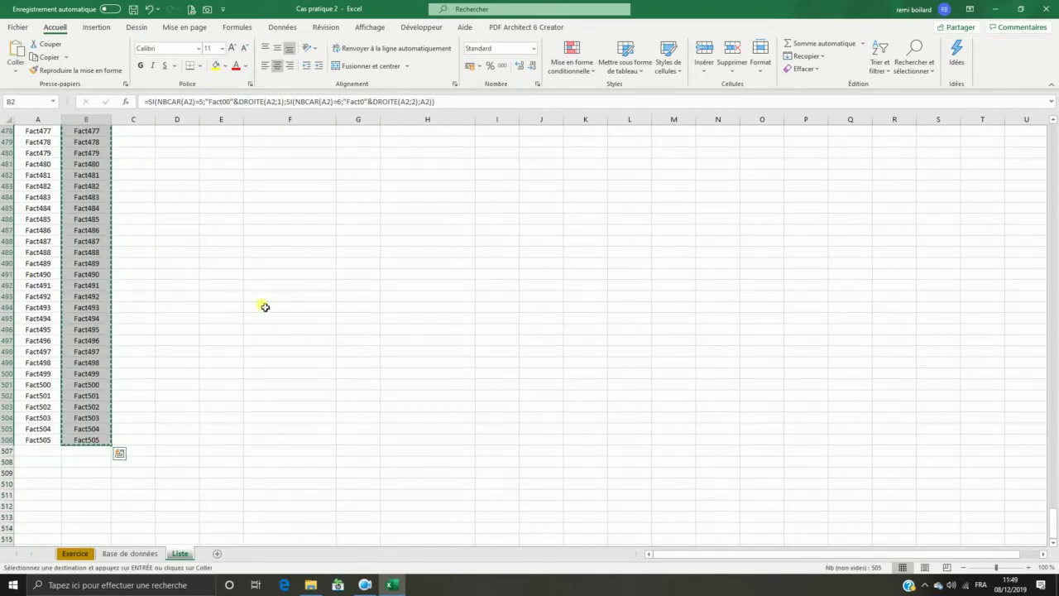
click(39, 245)
key(ctrl+shift+Up)
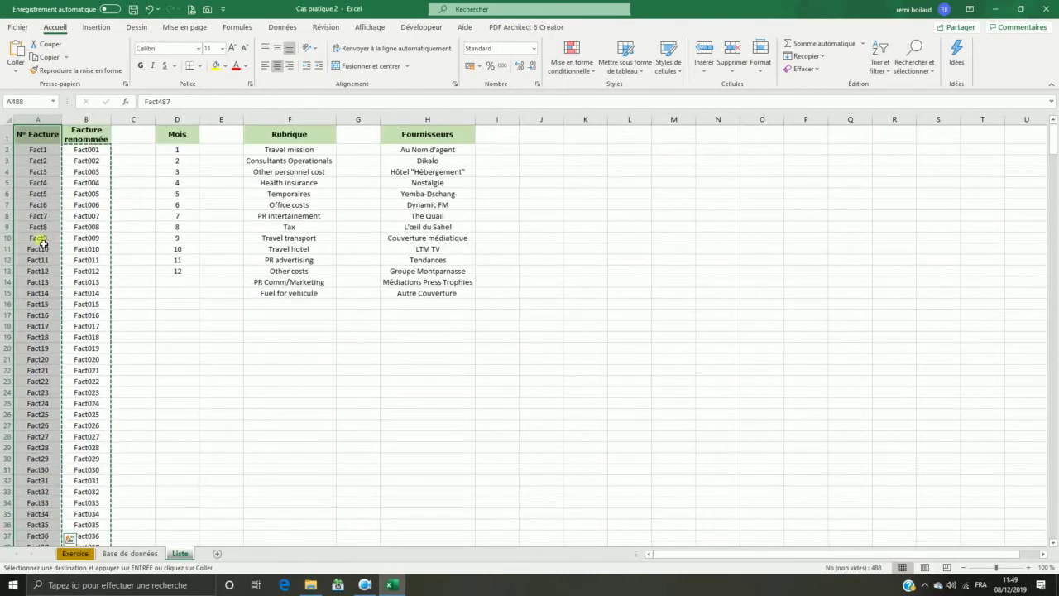
click(38, 150)
right_click(38, 150)
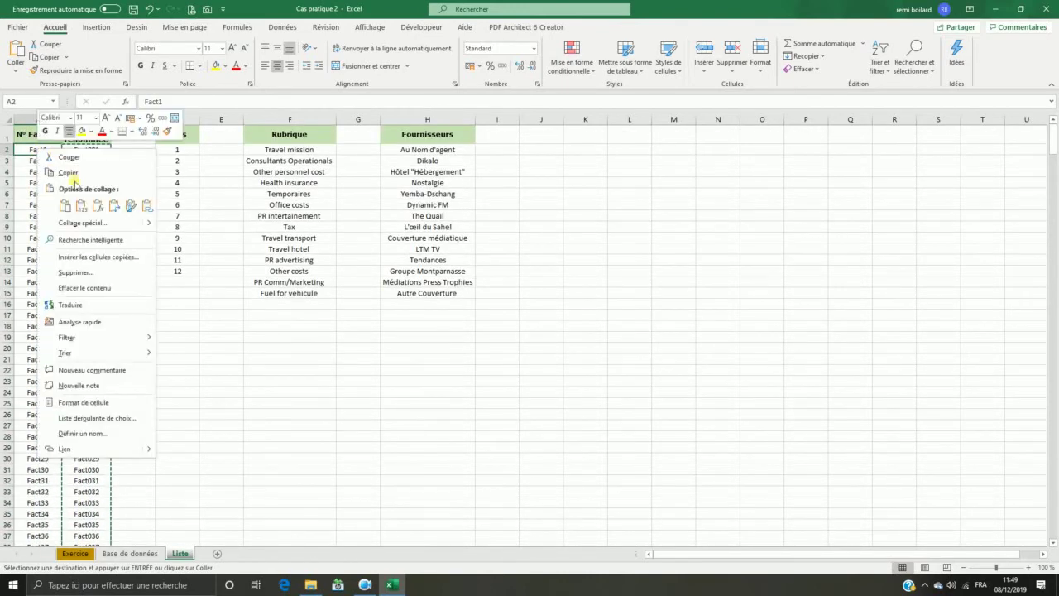
click(80, 206)
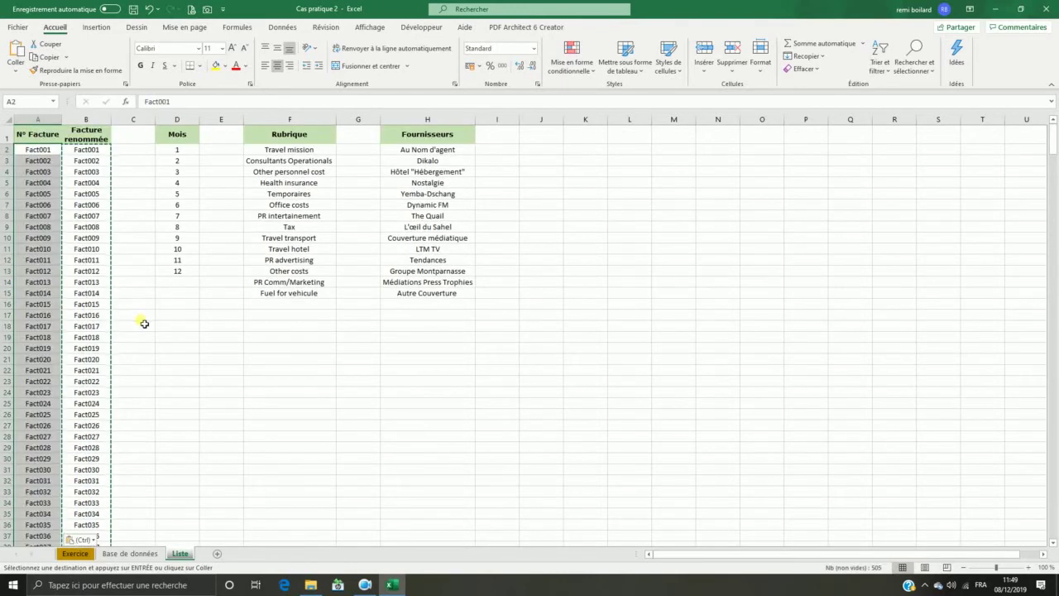
- Check the renamed formulas against the N° Facture column and undo the value paste in column A
click(181, 364)
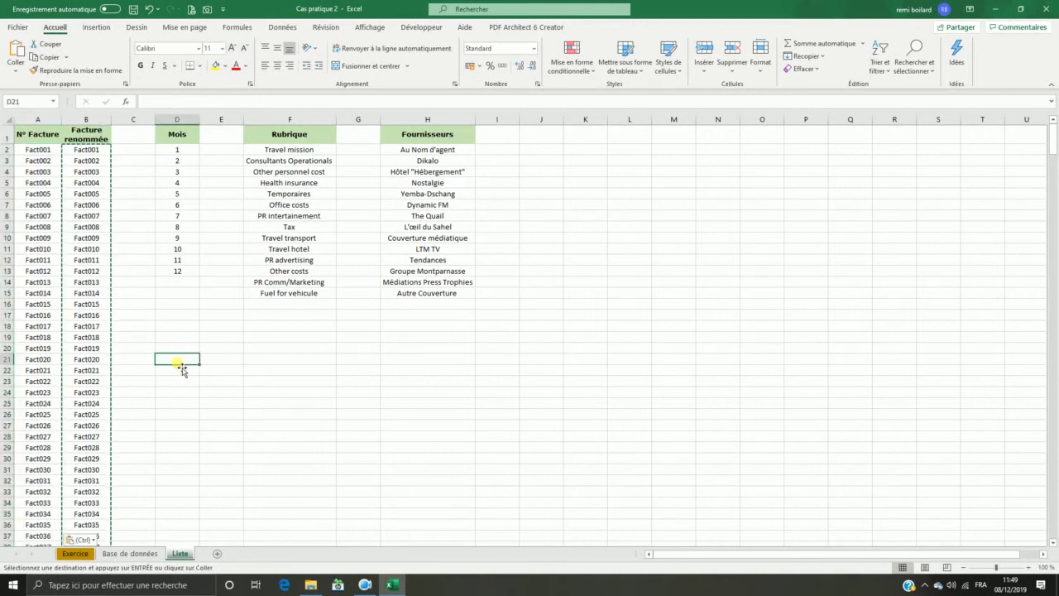
key(Escape)
click(88, 250)
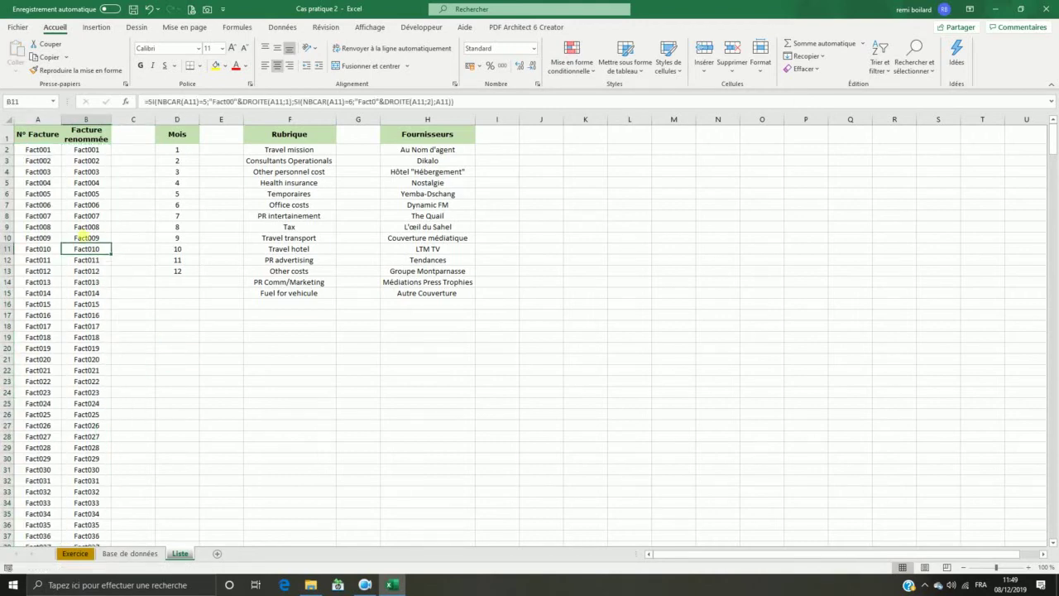
click(38, 151)
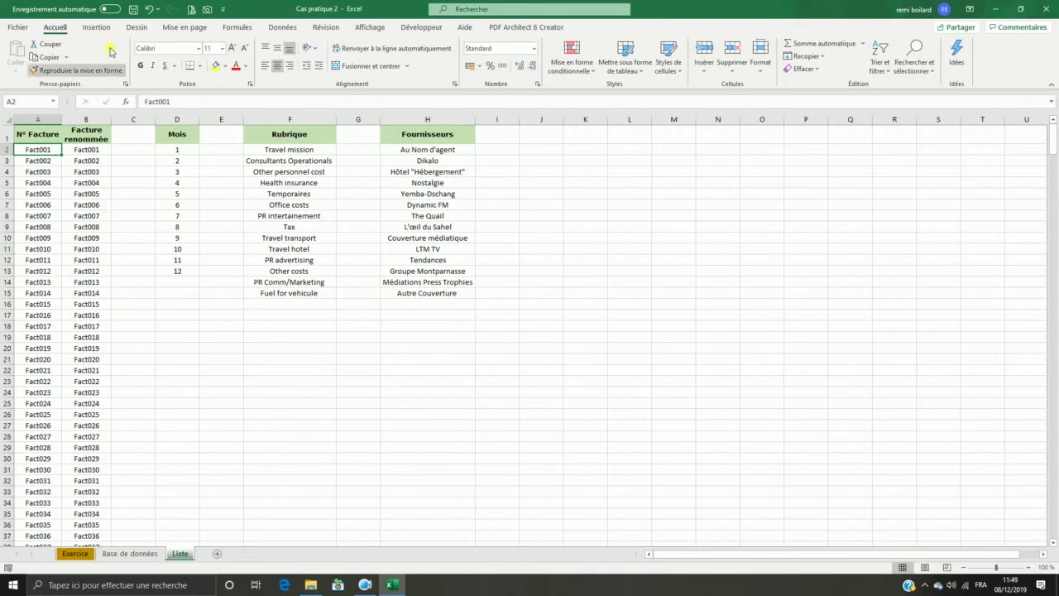
click(146, 10)
- Define a workbook-level name Facture in the name manager that refers to the renamed invoices in Liste!$B$2:$B$506
click(90, 151)
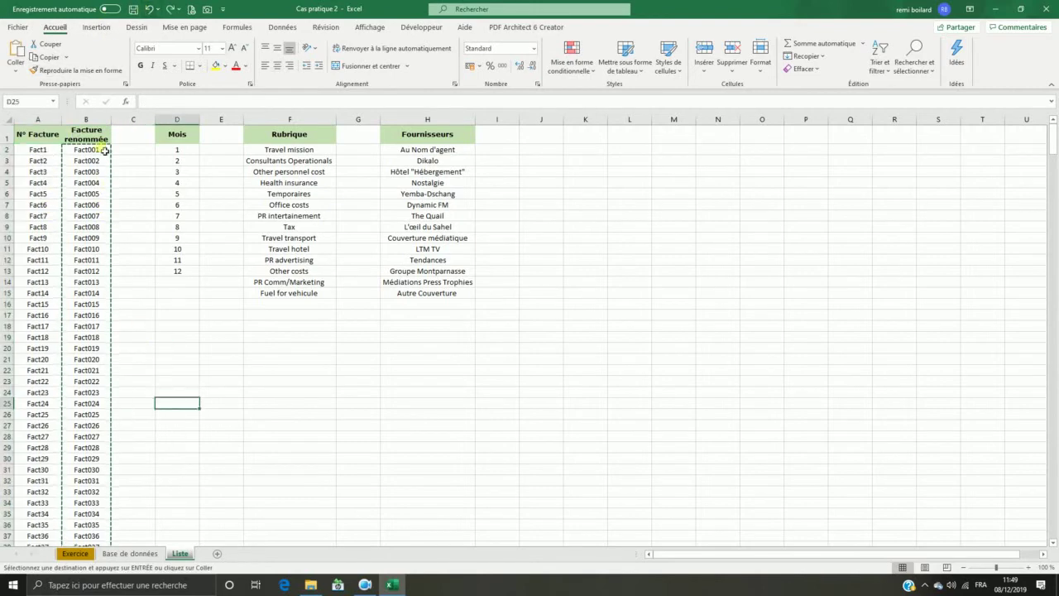
key(Escape)
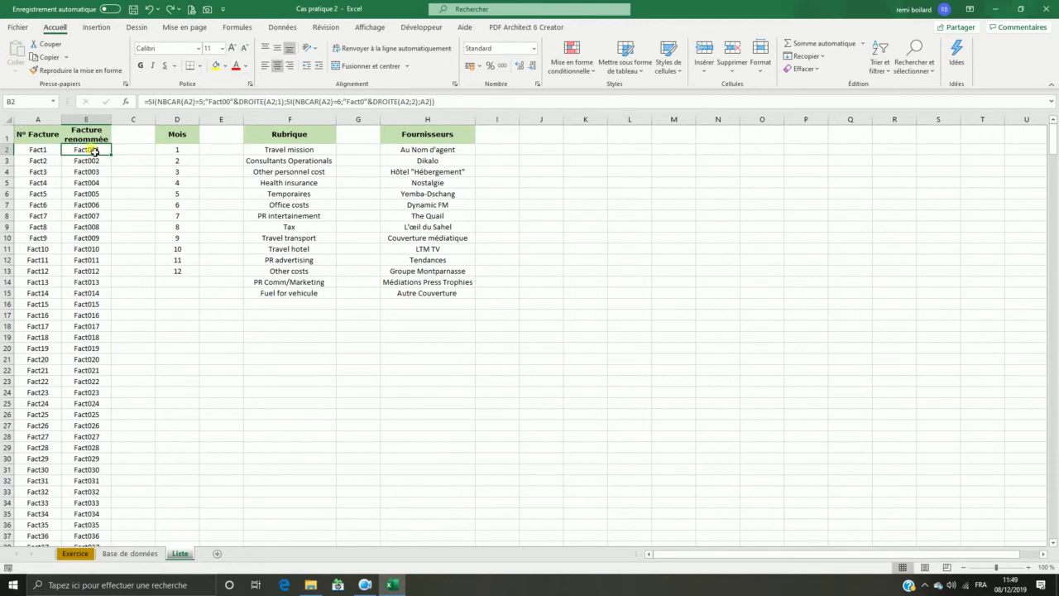
double_click(110, 155)
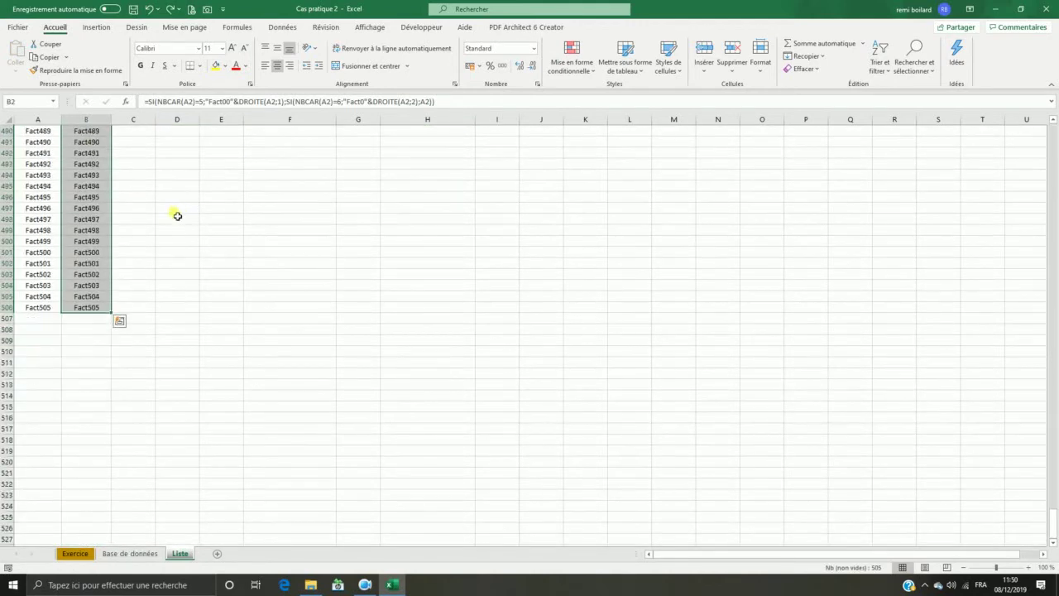
scroll(111, 201, up, 20)
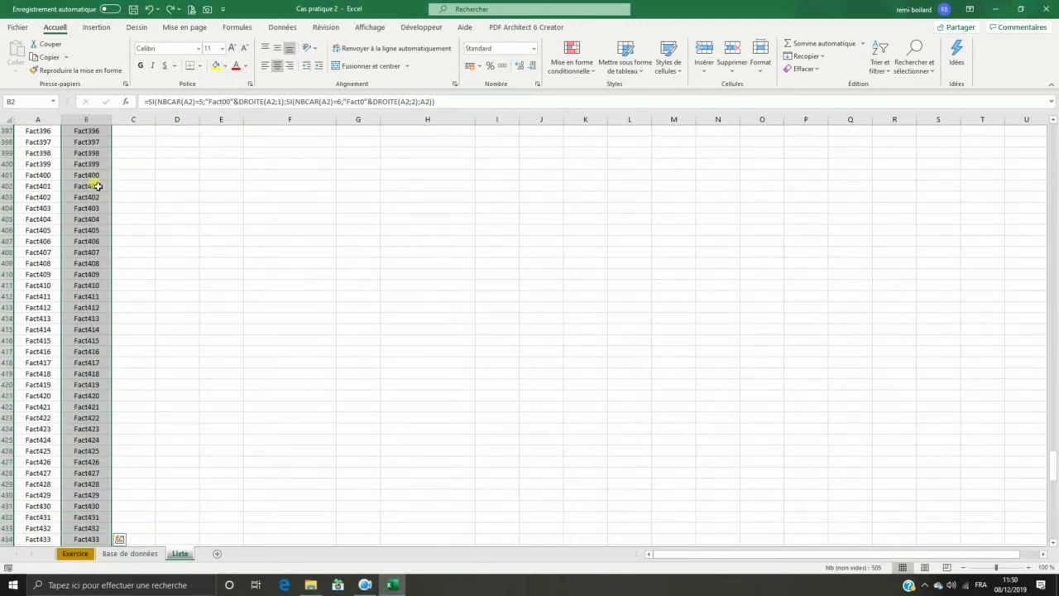
drag(1053, 450, 1050, 142)
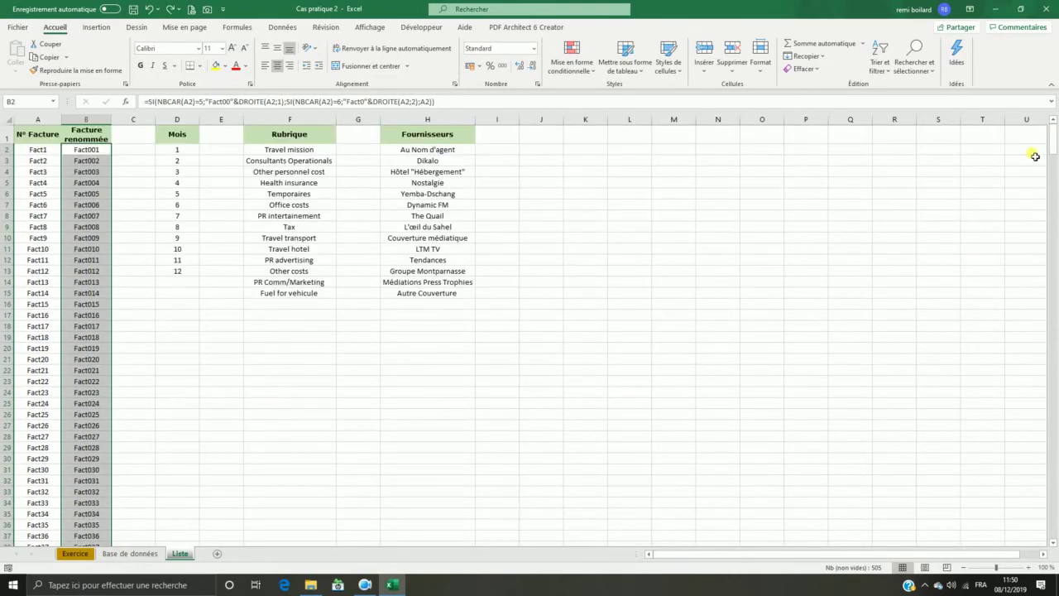
click(280, 31)
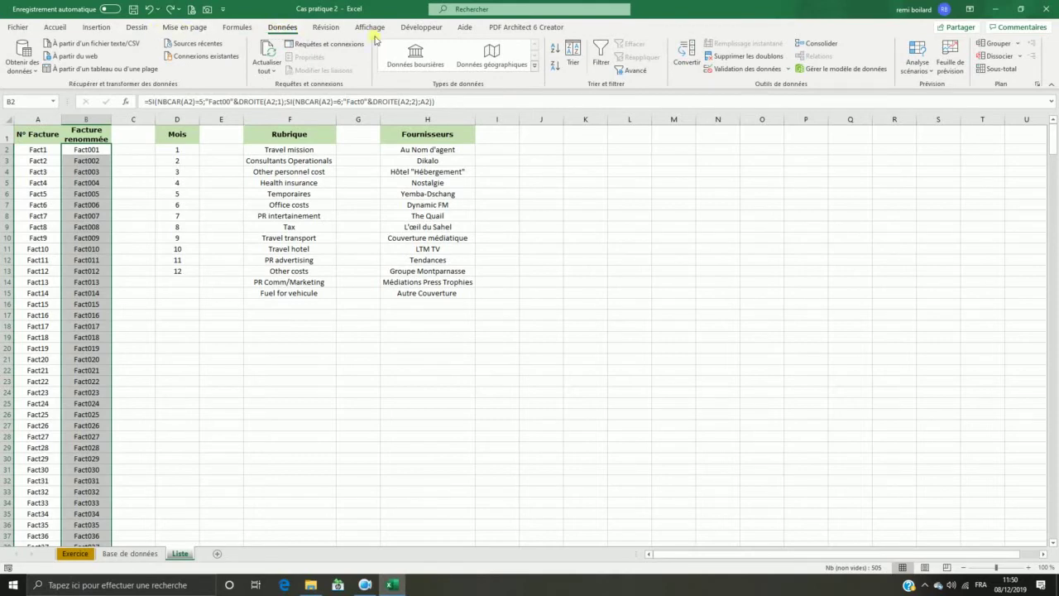
click(321, 26)
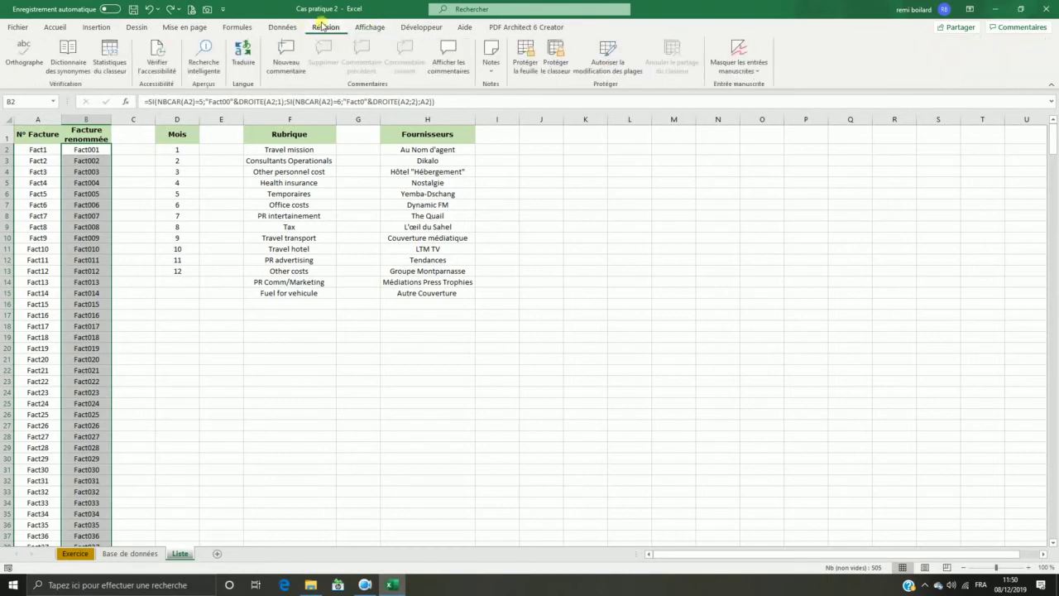
click(228, 28)
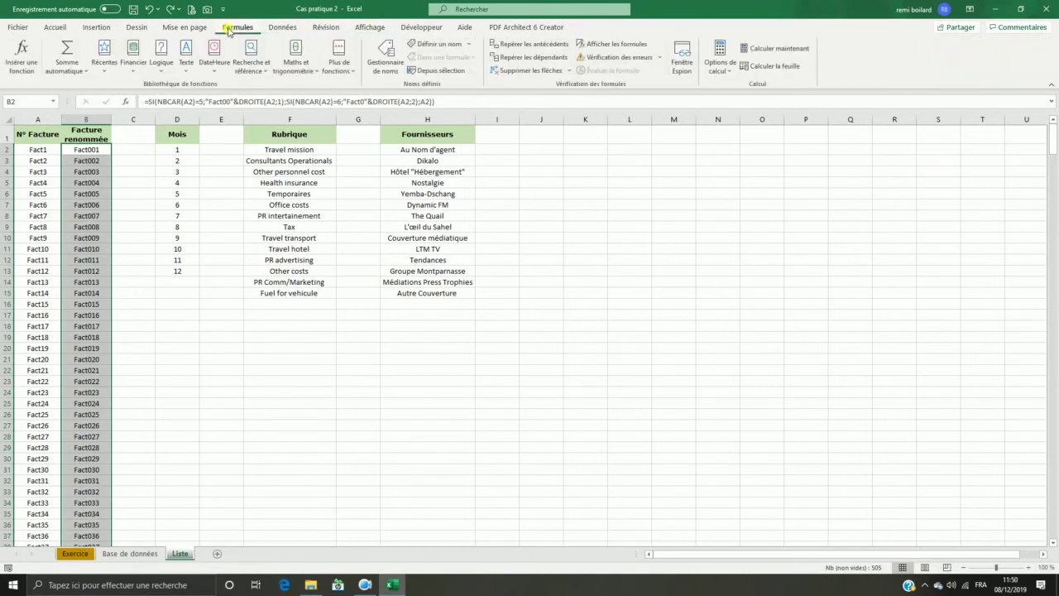
click(386, 58)
click(270, 183)
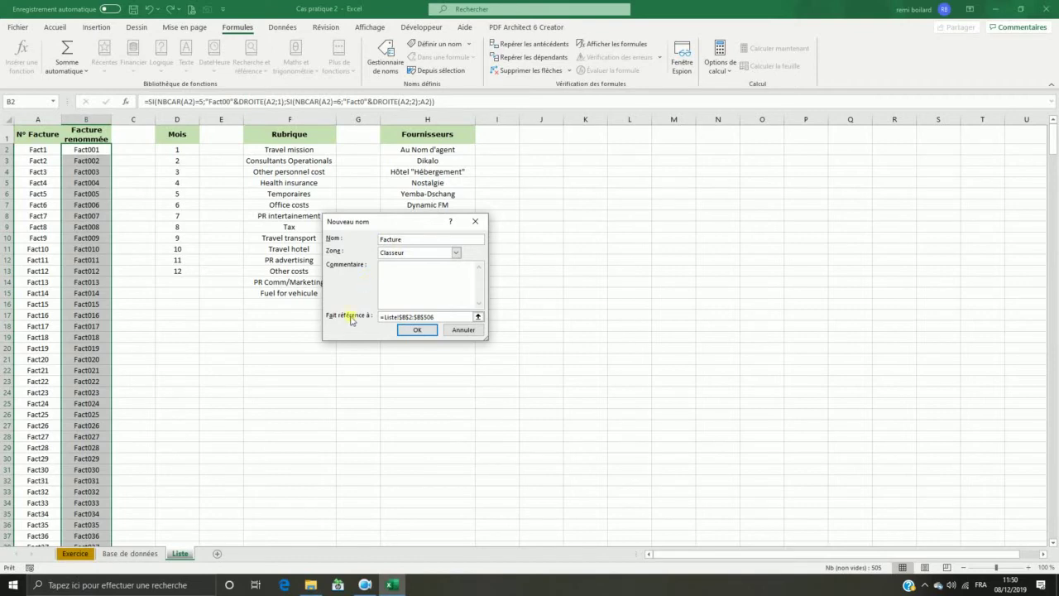
click(449, 318)
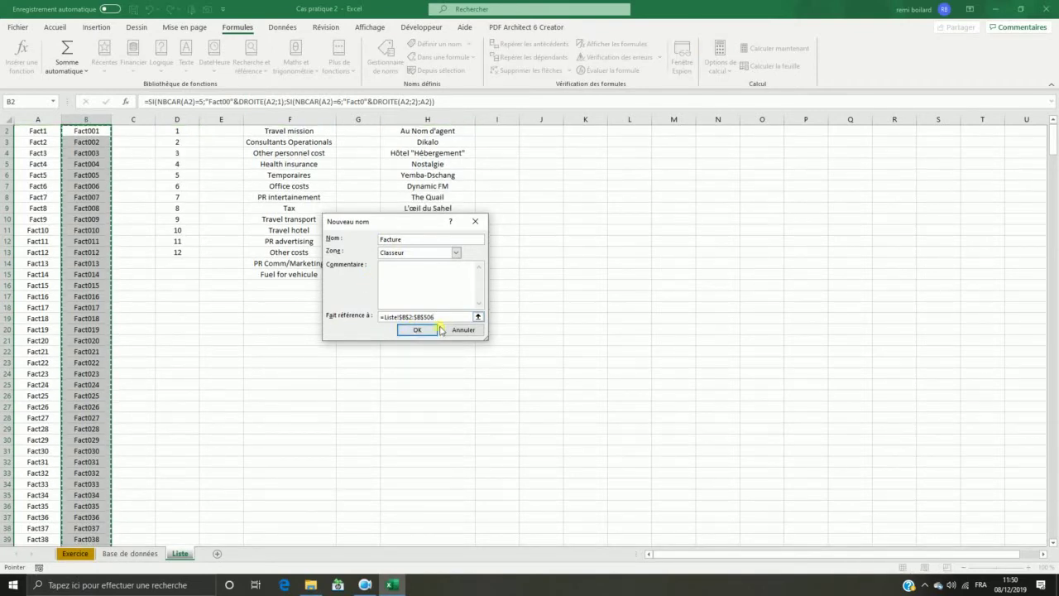
click(418, 330)
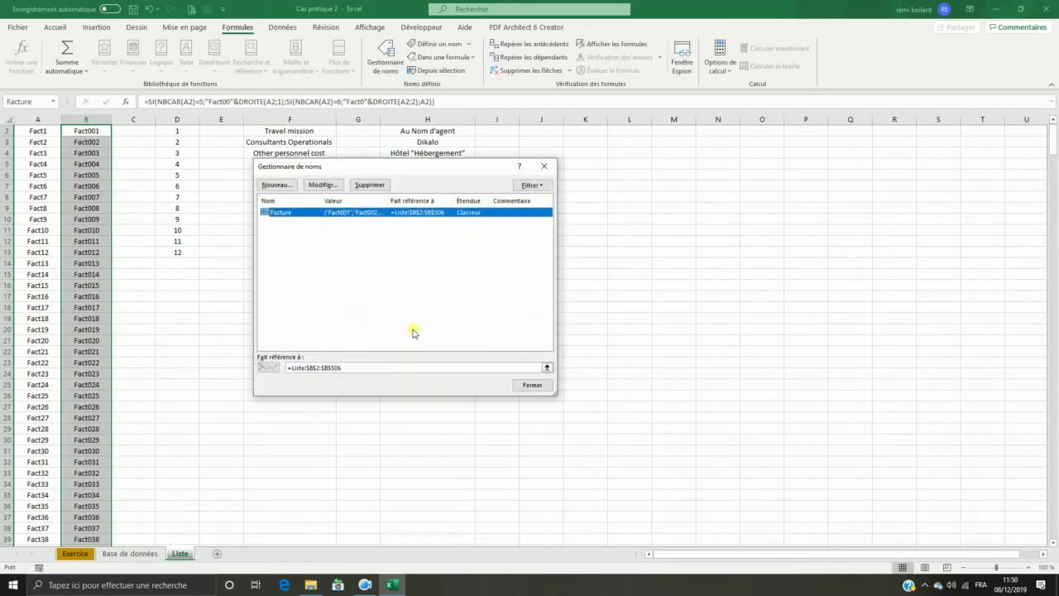
- Define a workbook-level name Mois that refers to the month numbers in Liste!$D$2:$D$13
click(277, 185)
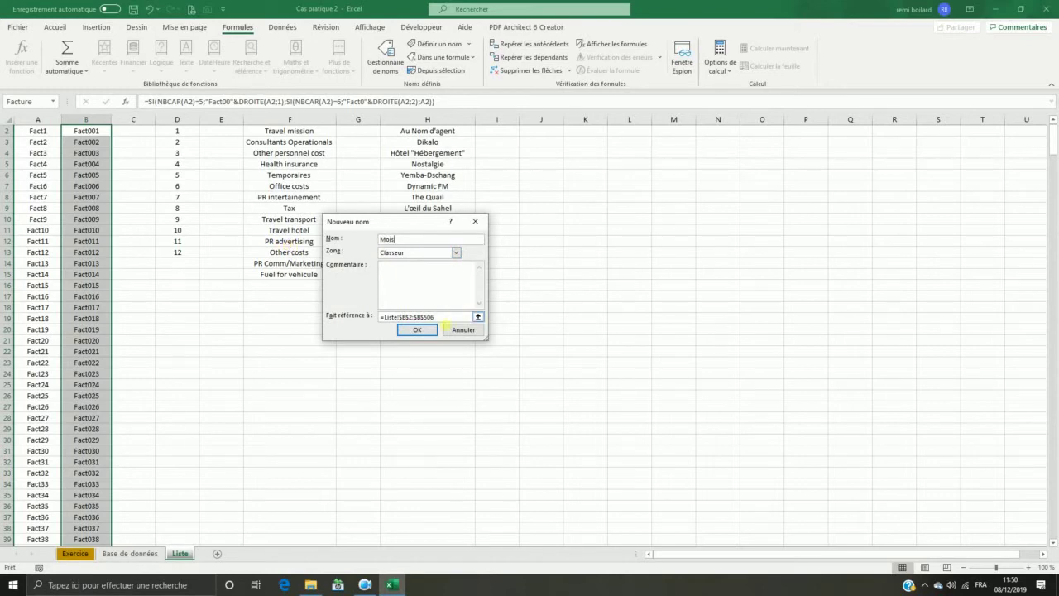
drag(442, 317, 329, 323)
key(BackSpace)
scroll(207, 266, up, 1)
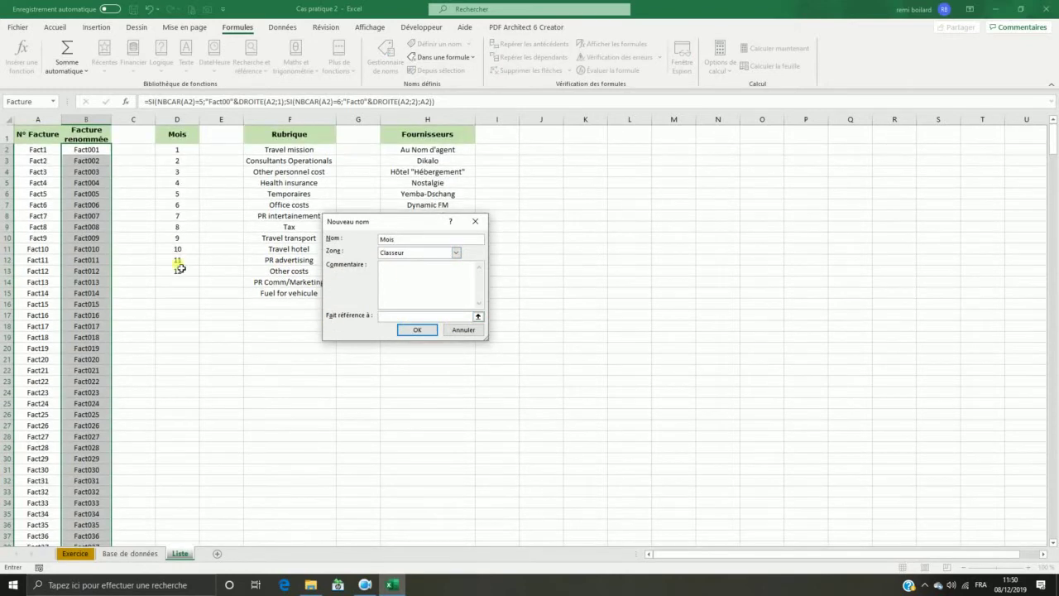
drag(179, 267, 177, 157)
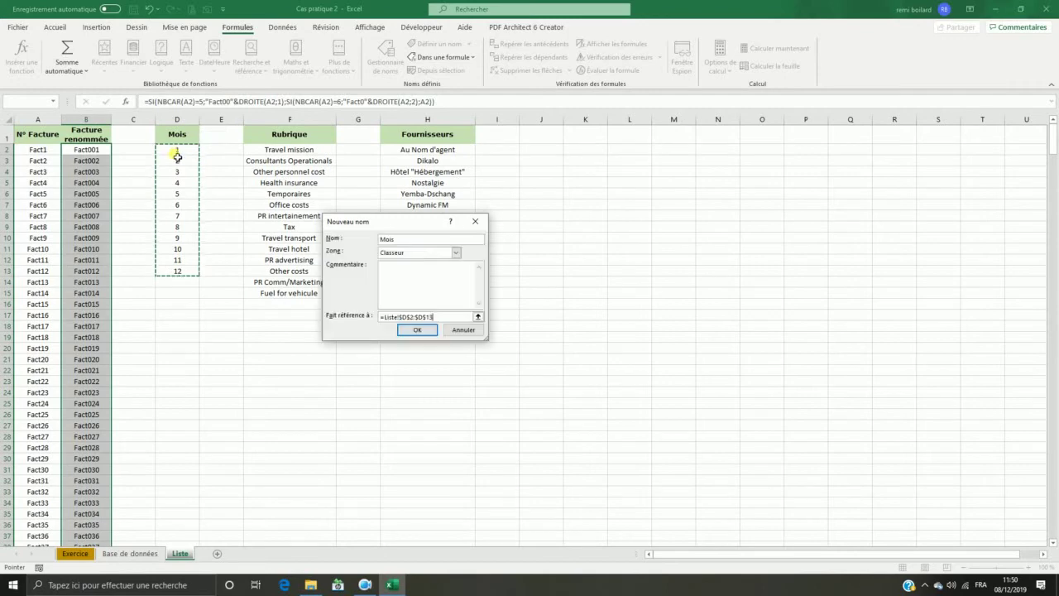
click(418, 330)
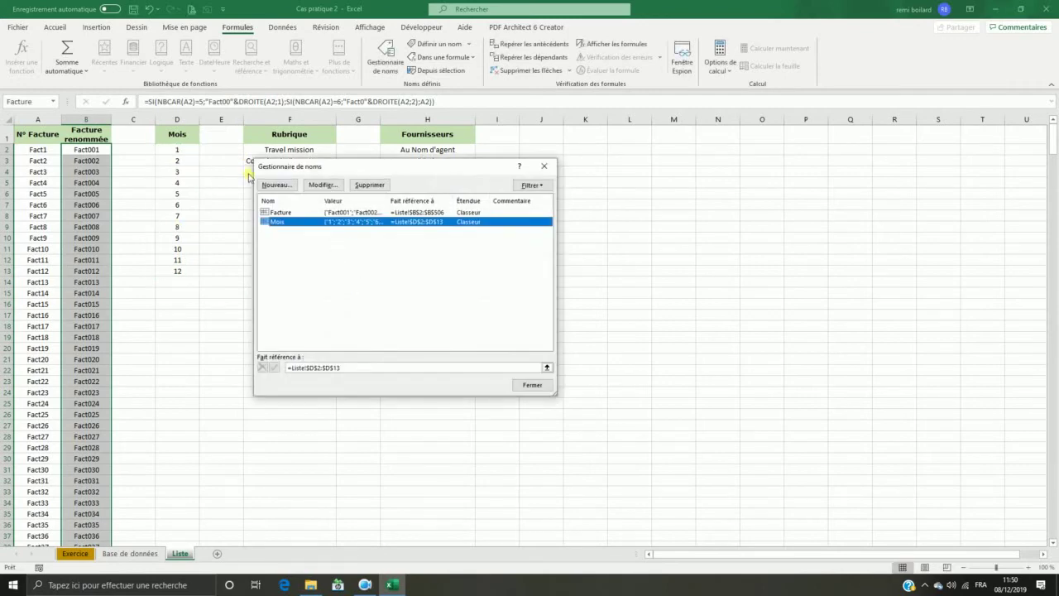
- Define a workbook-level name Rubrique that refers to the category list in Liste!$F$2:$F$15
click(276, 185)
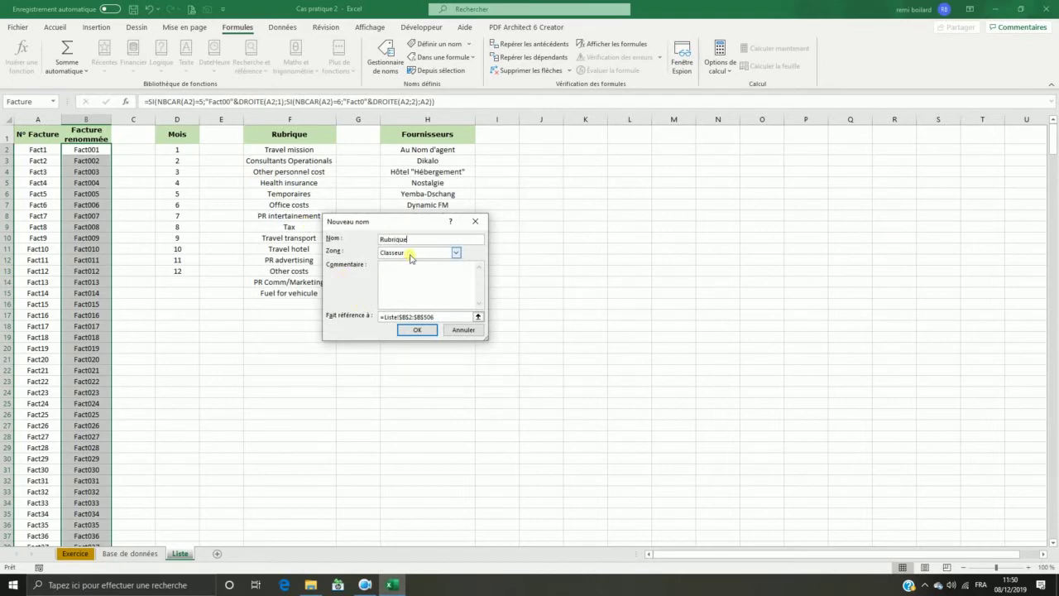
drag(435, 317, 381, 317)
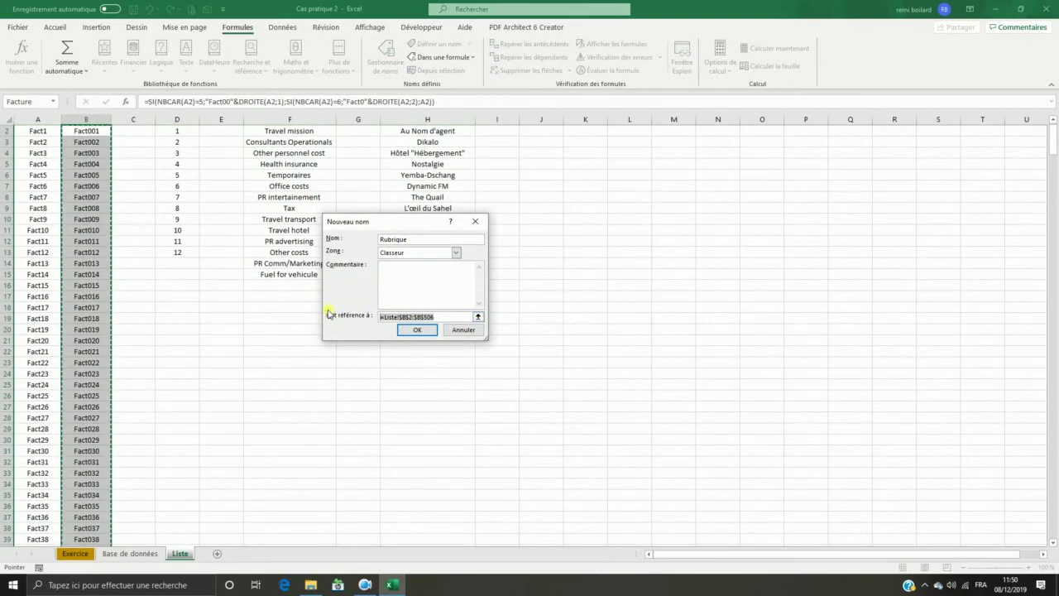
key(BackSpace)
scroll(307, 240, up, 1)
drag(291, 150, 285, 293)
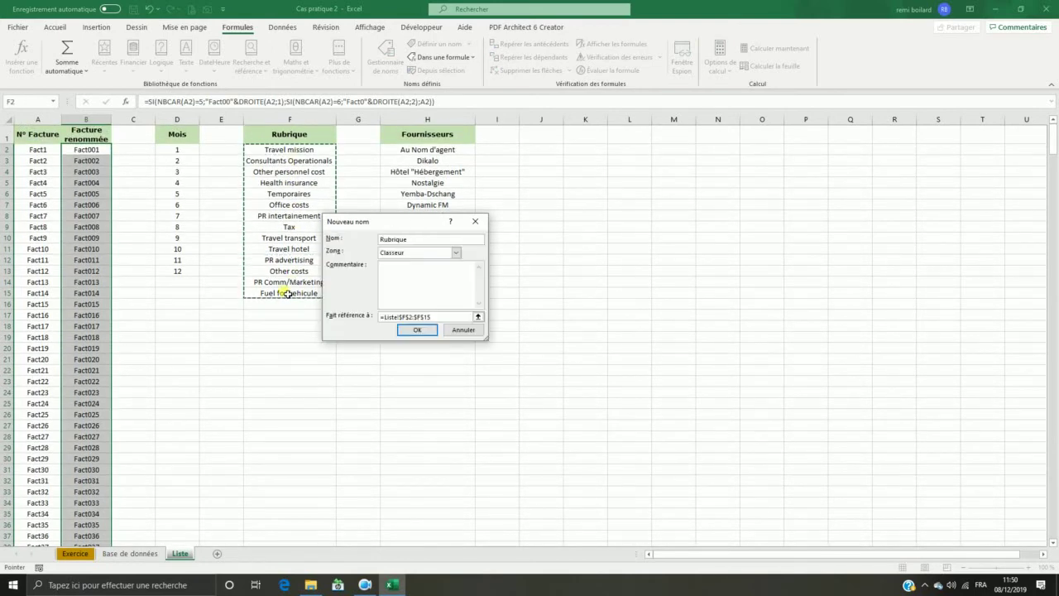
key(Return)
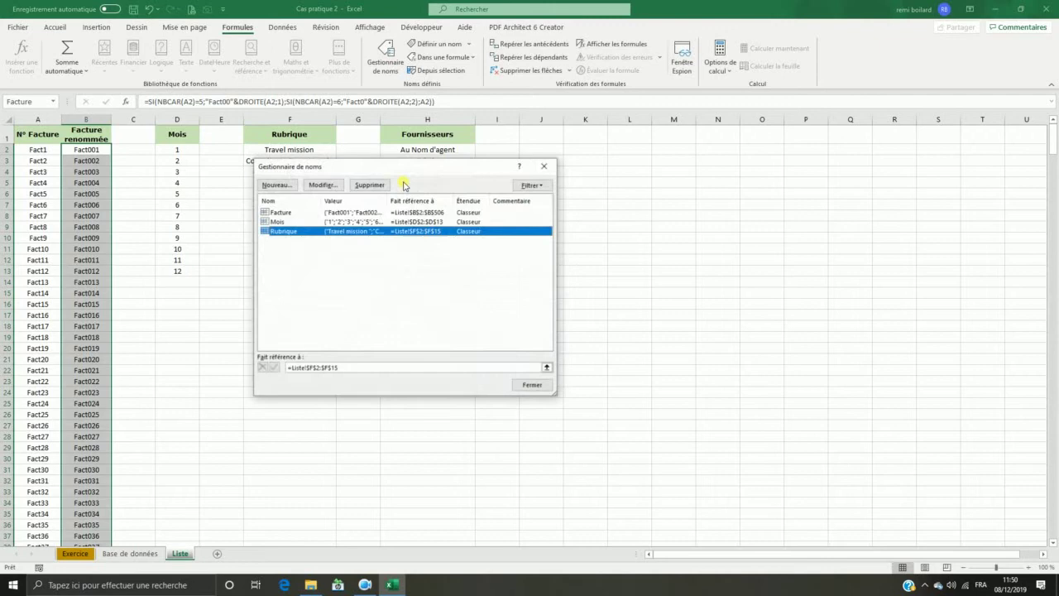
- Define a workbook-level name Fournisseur that refers to the supplier list in Liste!$H$2:$H$15 and close the name manager
click(278, 185)
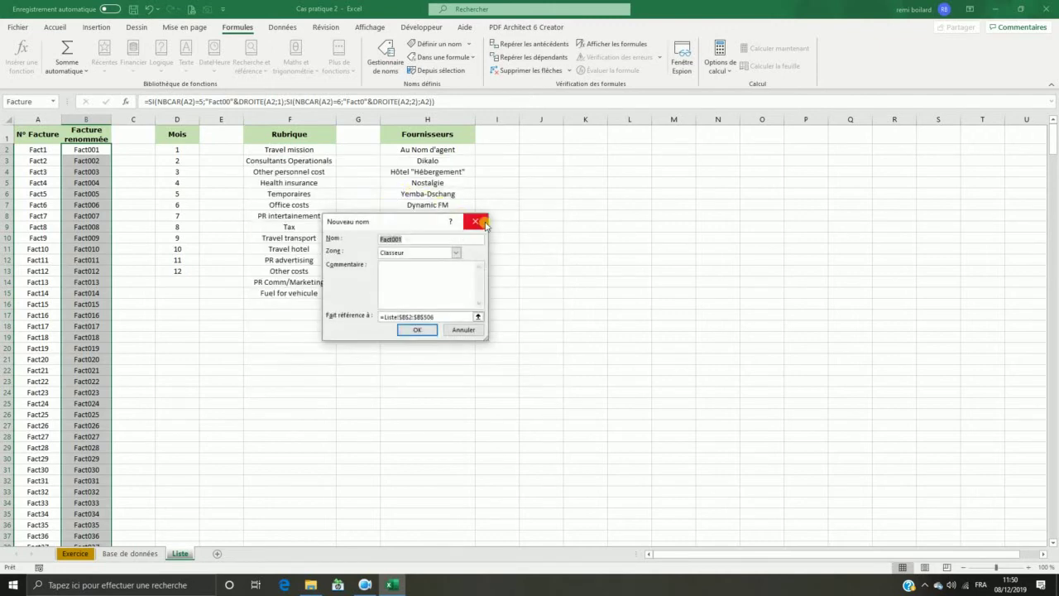
text(Fournisseur)
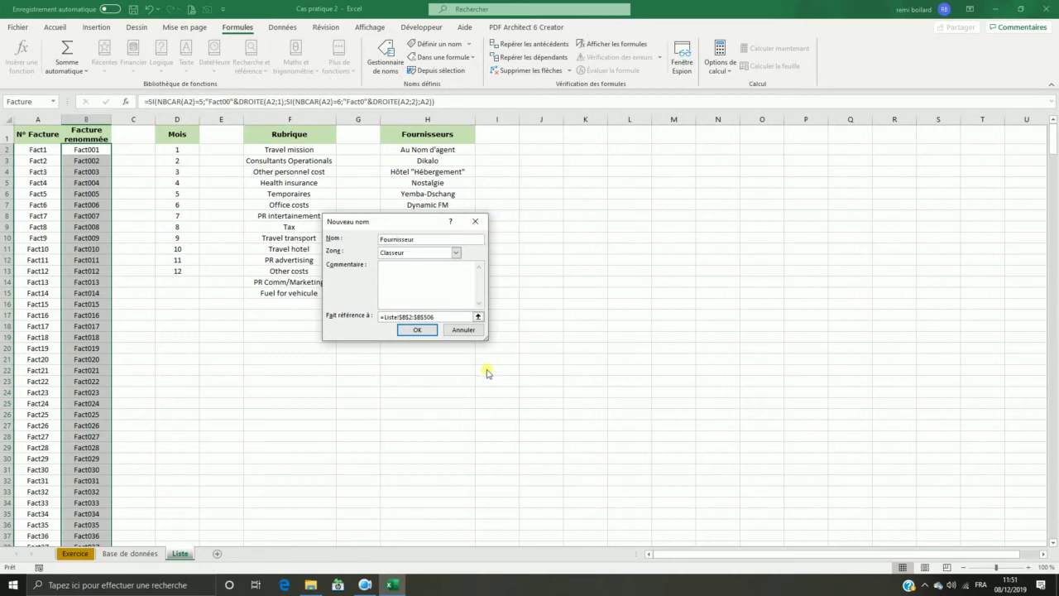
click(472, 317)
scroll(417, 154, up, 1)
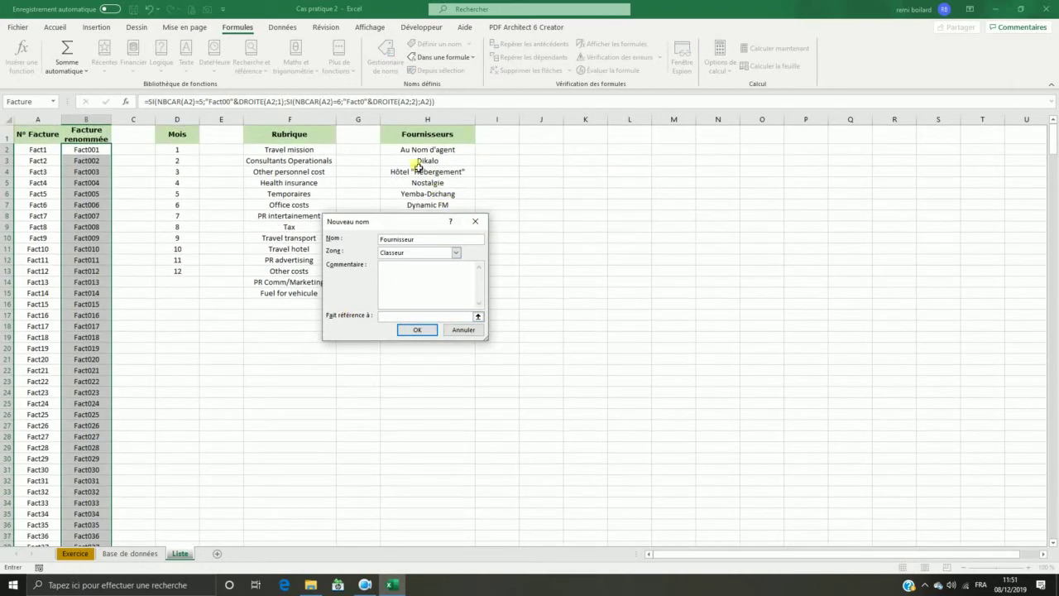
drag(416, 152, 405, 294)
click(417, 329)
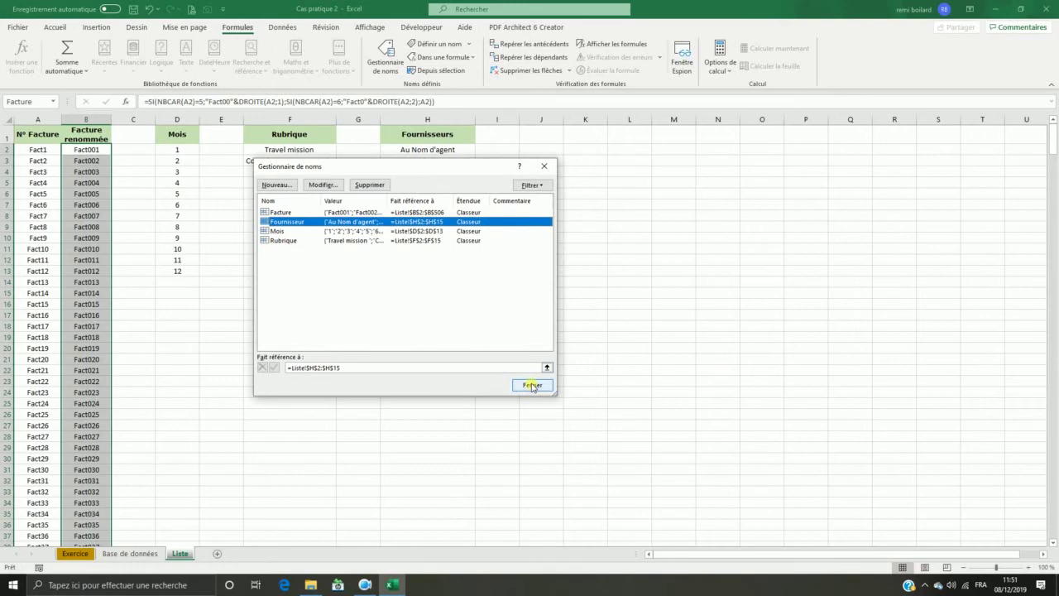
click(532, 386)
click(250, 338)
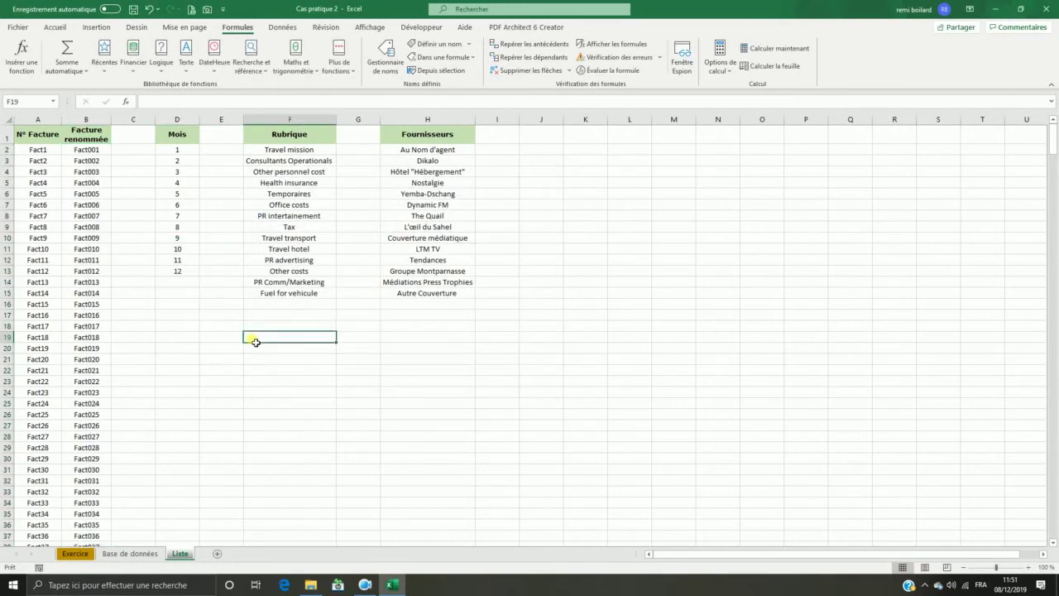
click(48, 164)
click(189, 173)
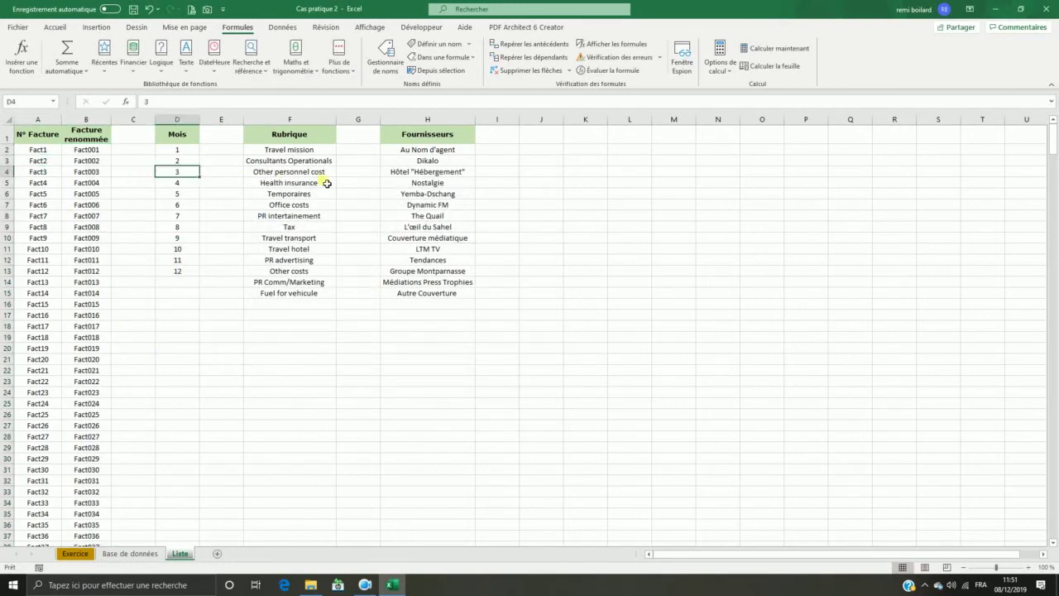
click(321, 183)
click(419, 184)
click(268, 414)
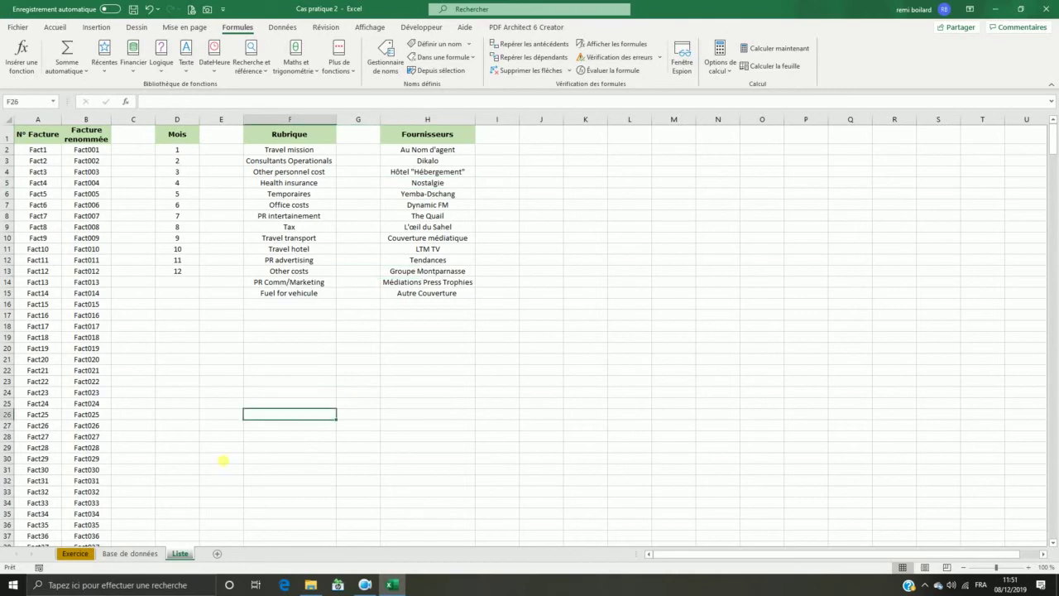
- Go to the Base de données sheet and review the empty N° Facture, Nom Fournisseur and Rubrique cells K3:M3
click(129, 554)
click(609, 288)
click(531, 152)
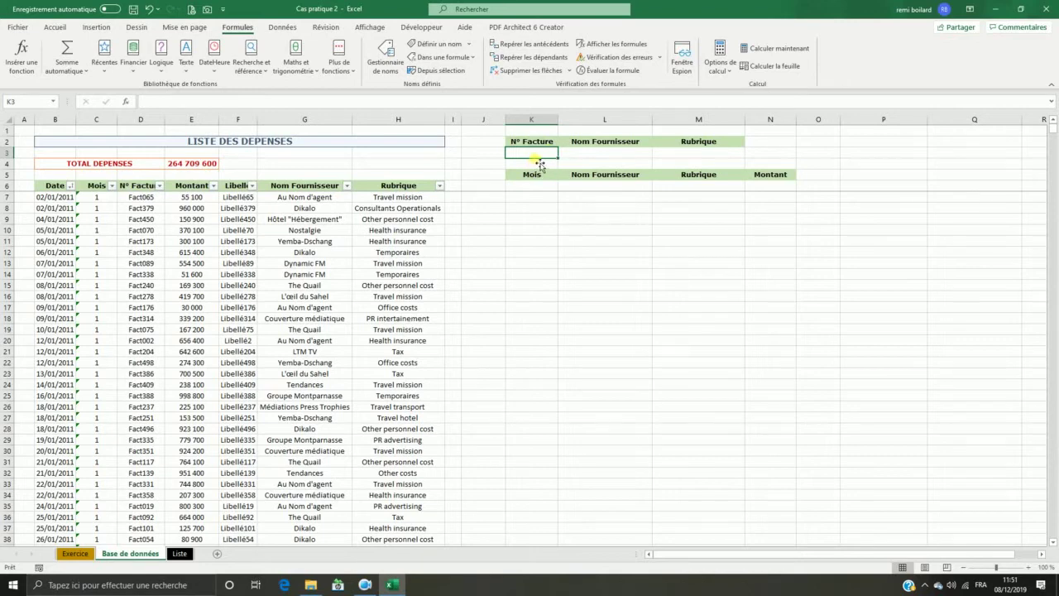
click(603, 155)
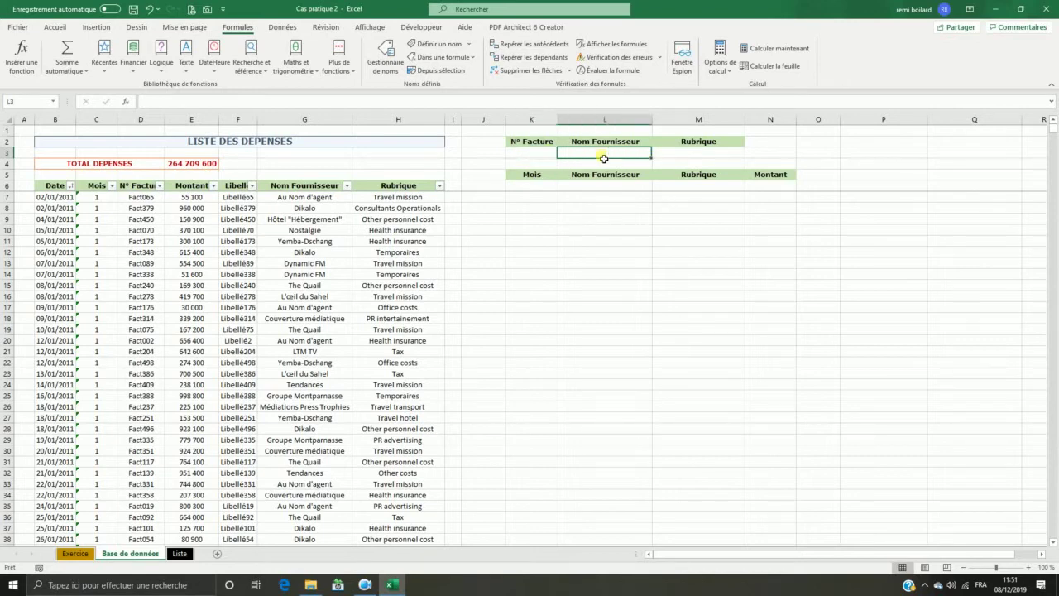
click(691, 157)
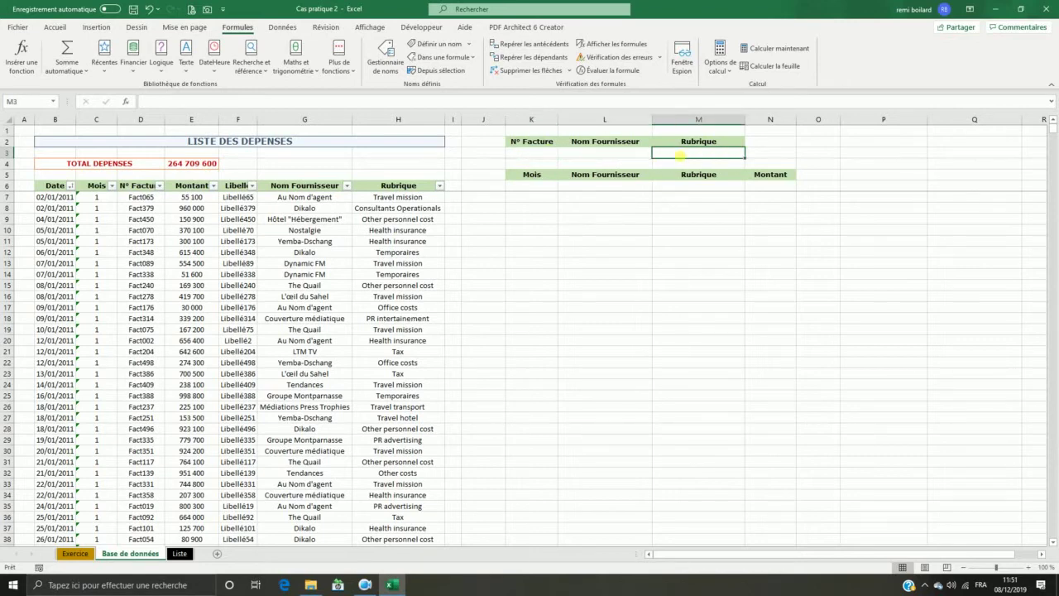
- Add list data validation to the N° Facture cell K3 with the named range =Facture as its source
click(540, 156)
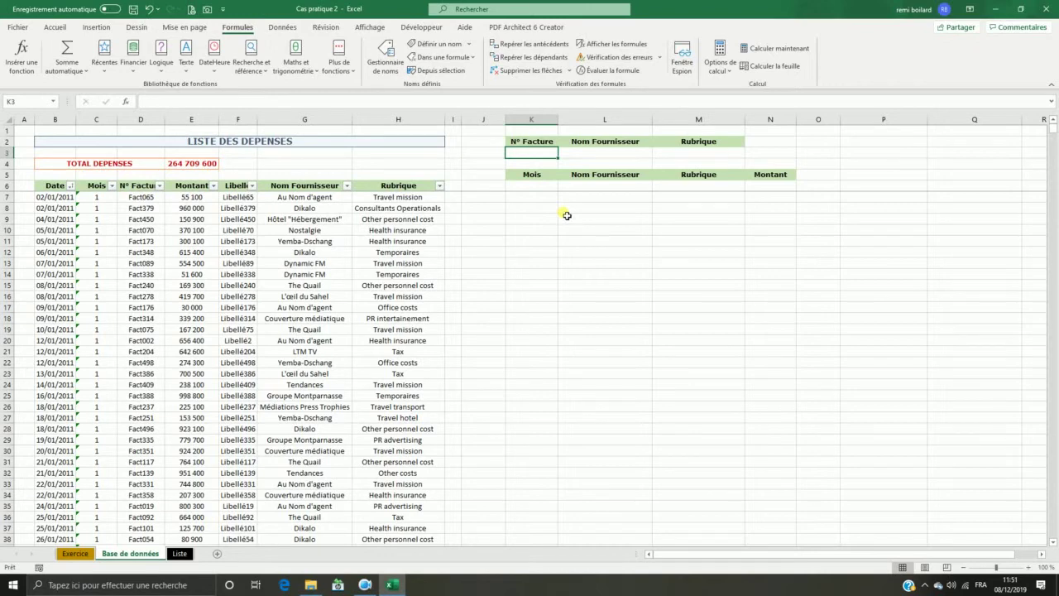
click(283, 28)
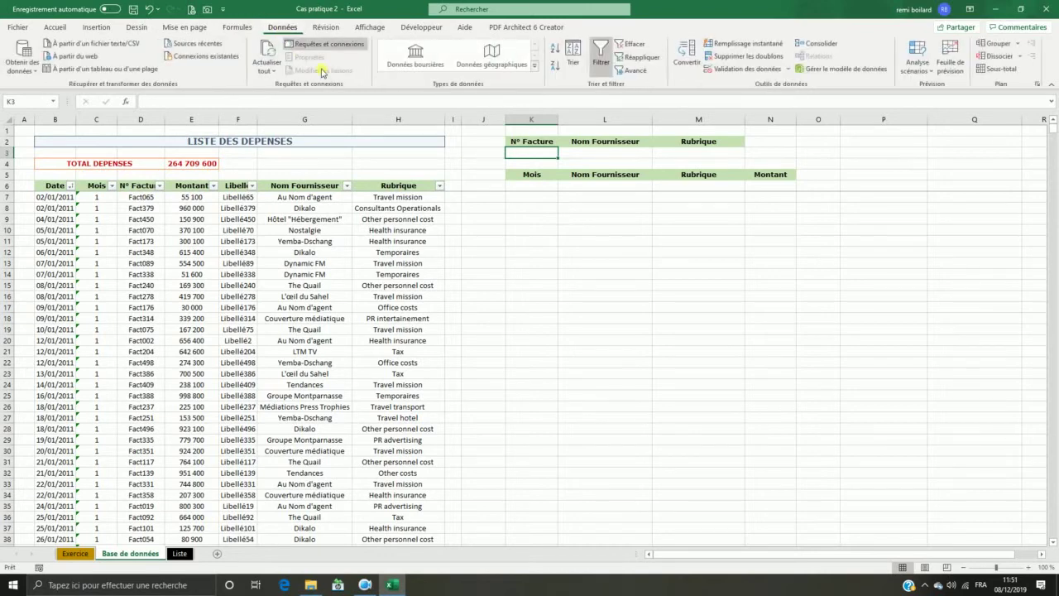
click(749, 73)
click(383, 255)
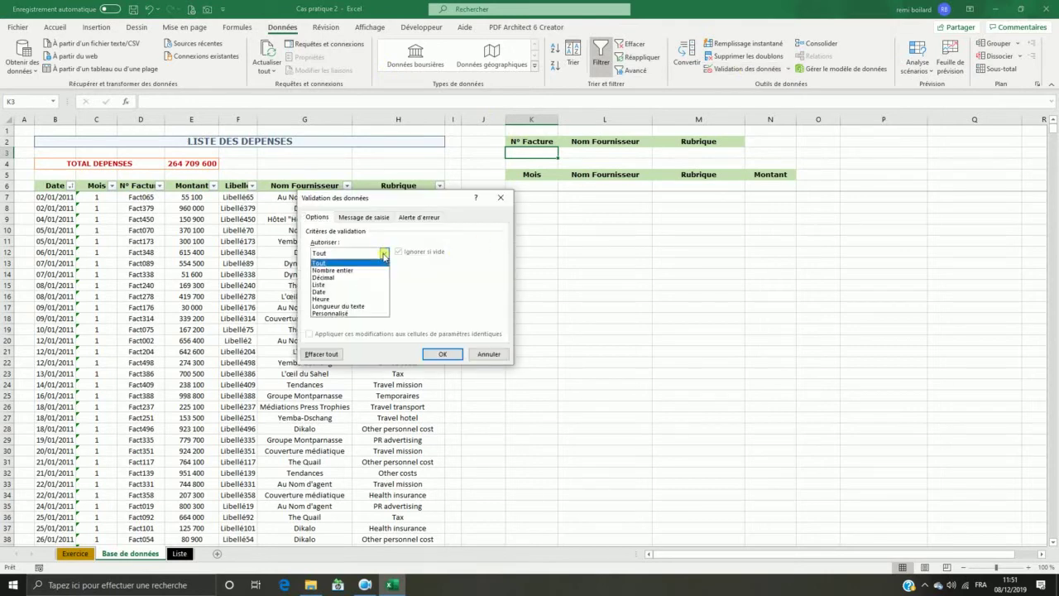
click(337, 285)
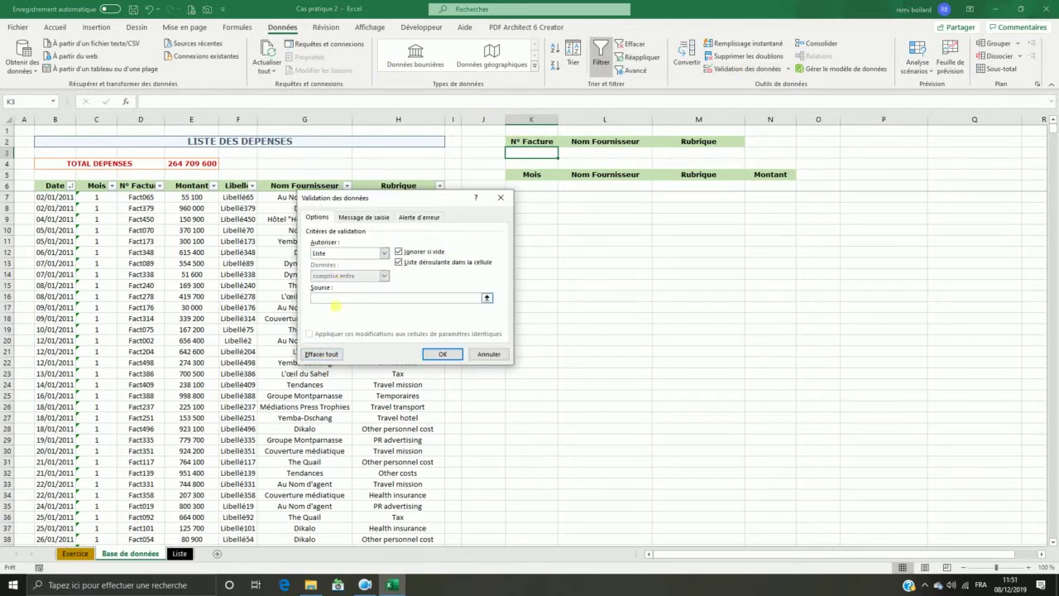
click(364, 297)
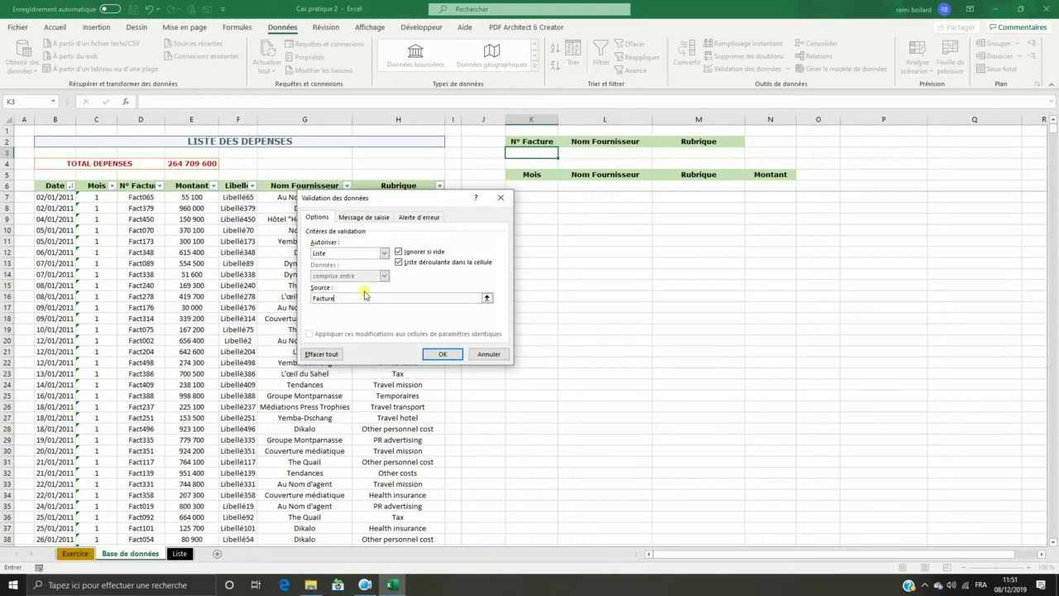
drag(351, 304, 271, 302)
key(BackSpace)
click(175, 554)
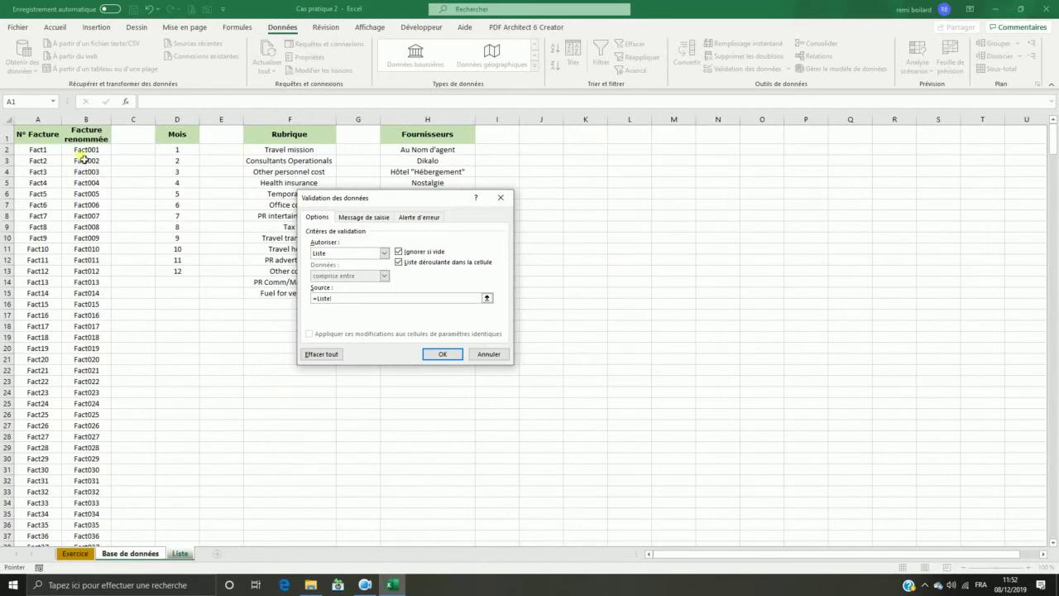
drag(86, 153, 86, 530)
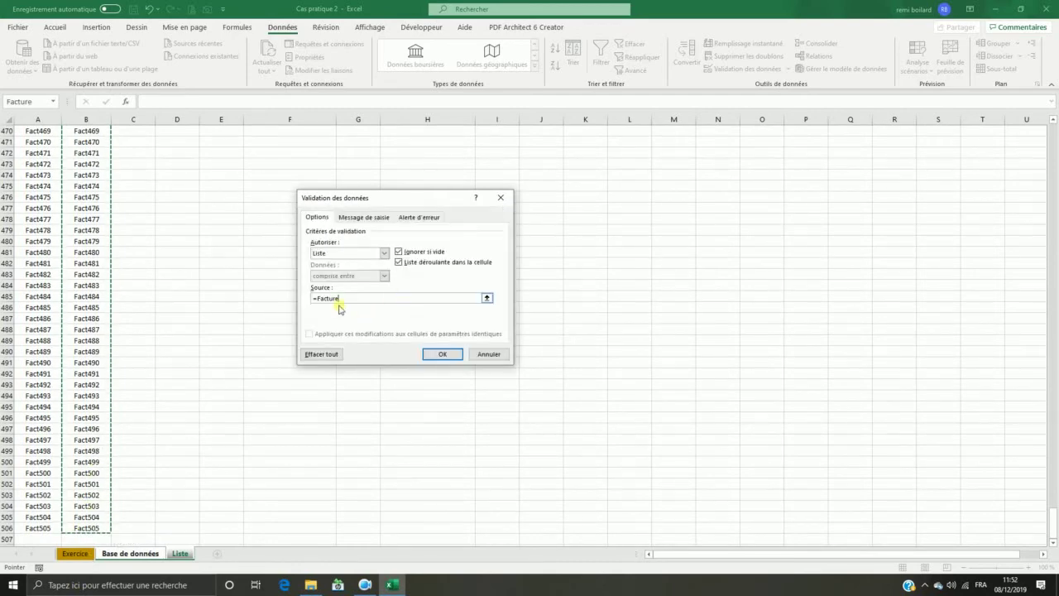
click(447, 355)
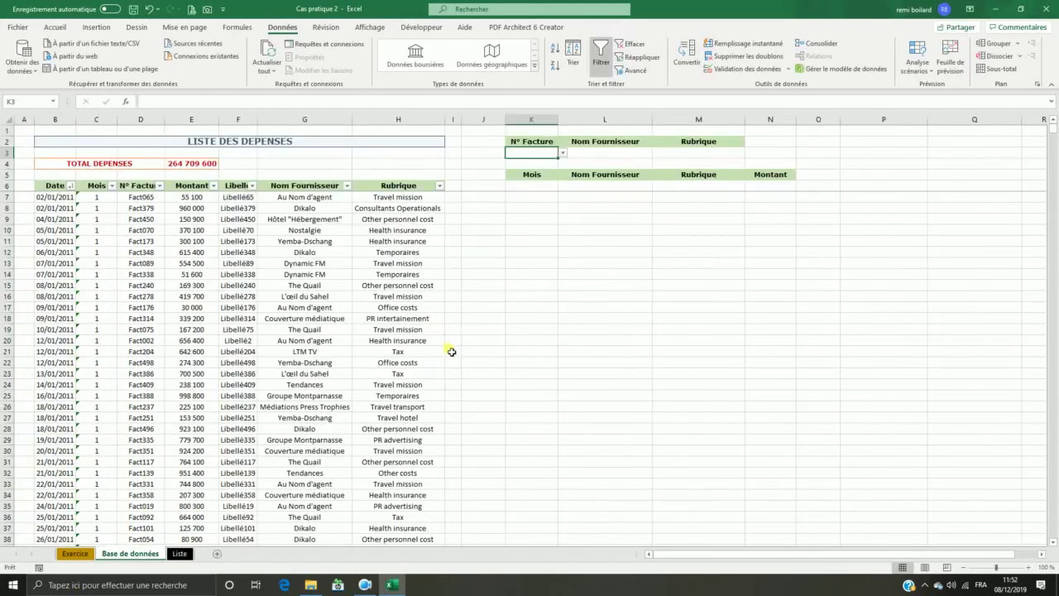
- Choose invoice Fact257 from the drop-down list in cell K3
click(563, 153)
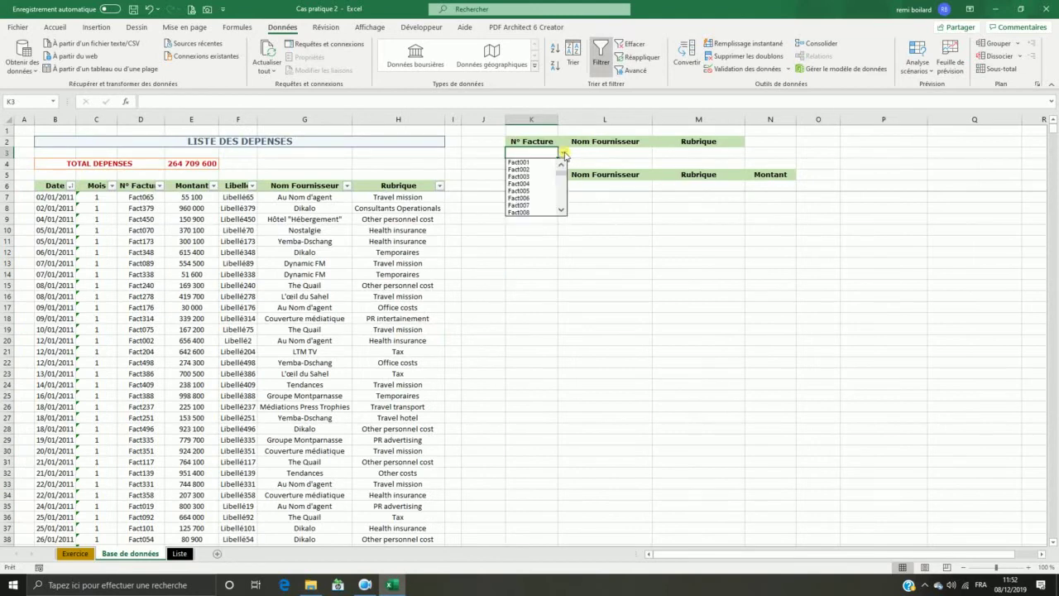
drag(562, 175, 562, 186)
click(539, 183)
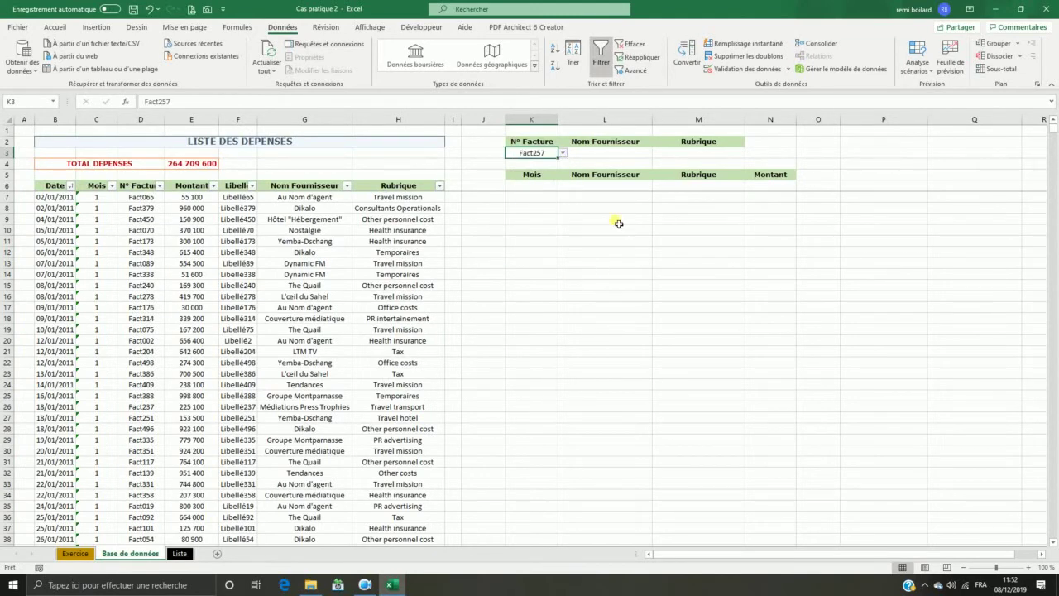
- Enter =recherchev(K3;D7:H5000;4;faux) in L3 to look up the supplier name of the chosen invoice
click(612, 156)
text(=)
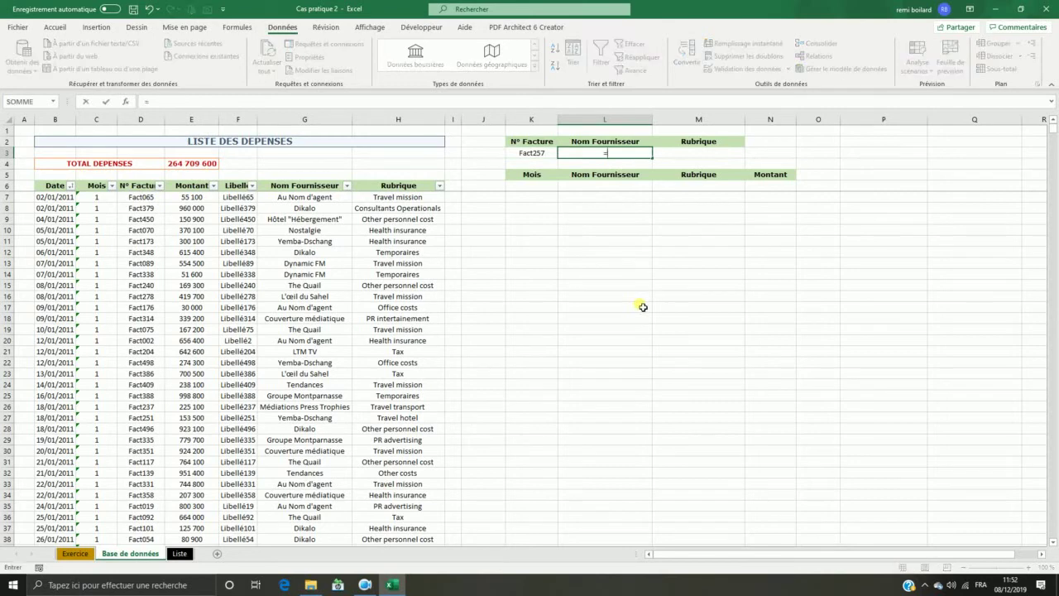
text(recherchev()
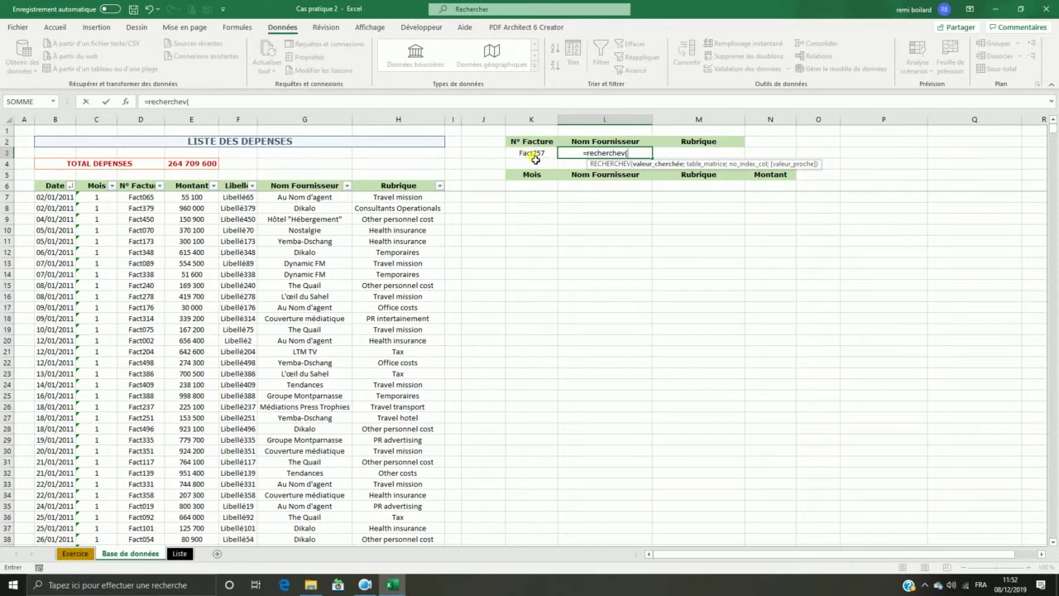
click(532, 154)
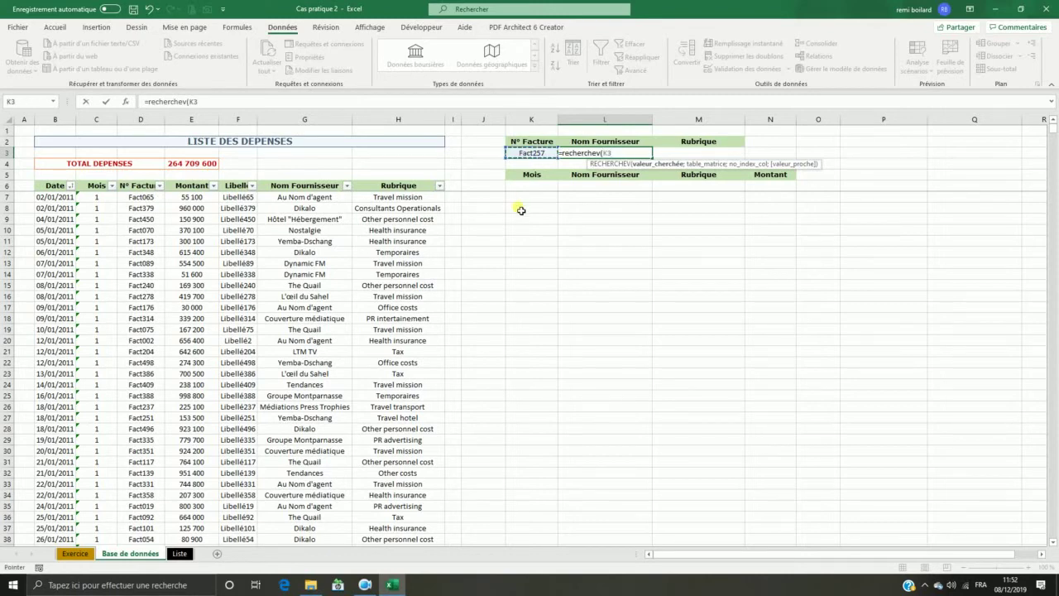
text(;)
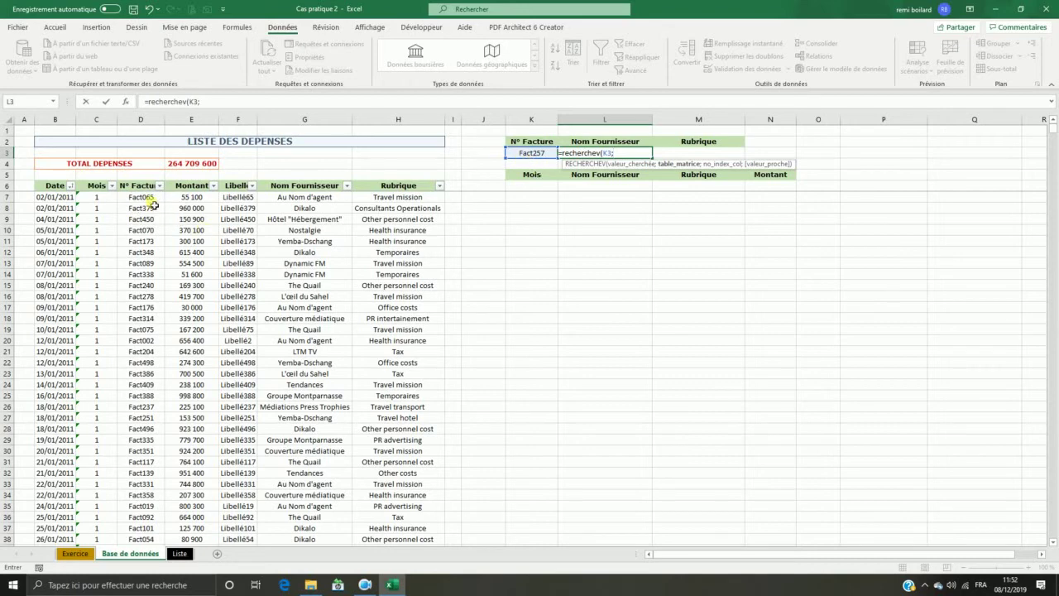
drag(142, 199, 411, 319)
click(240, 101)
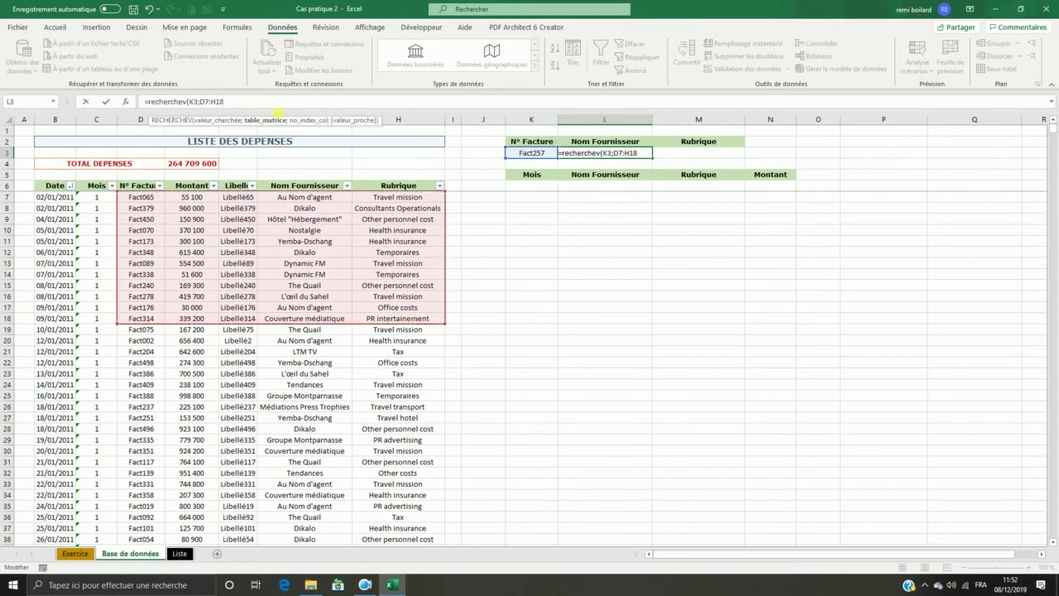
key(BackSpace)
key(BackSpace)
text(50)
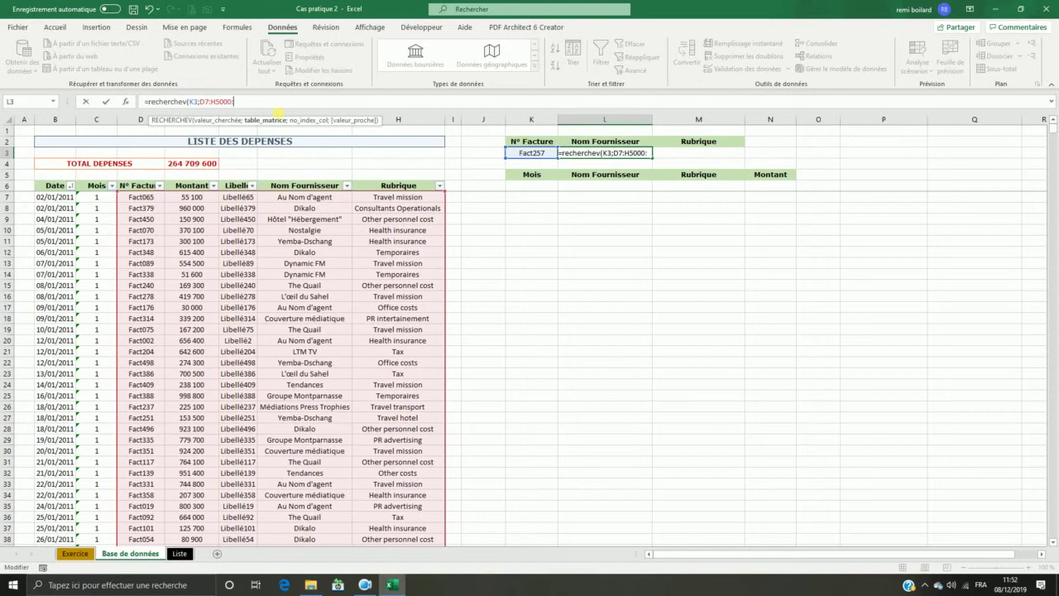
text(00;)
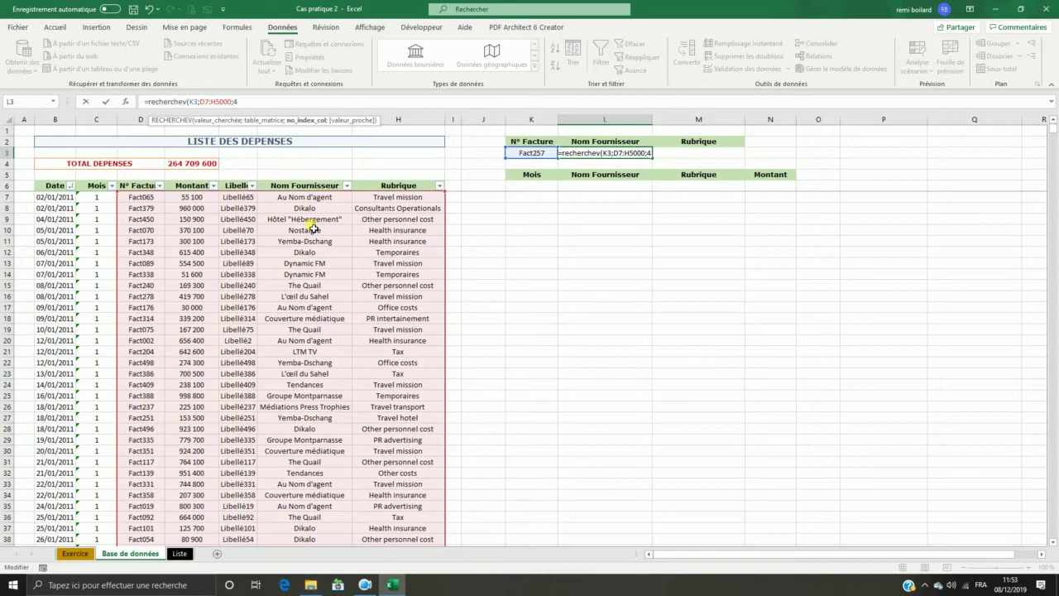
text(;fau)
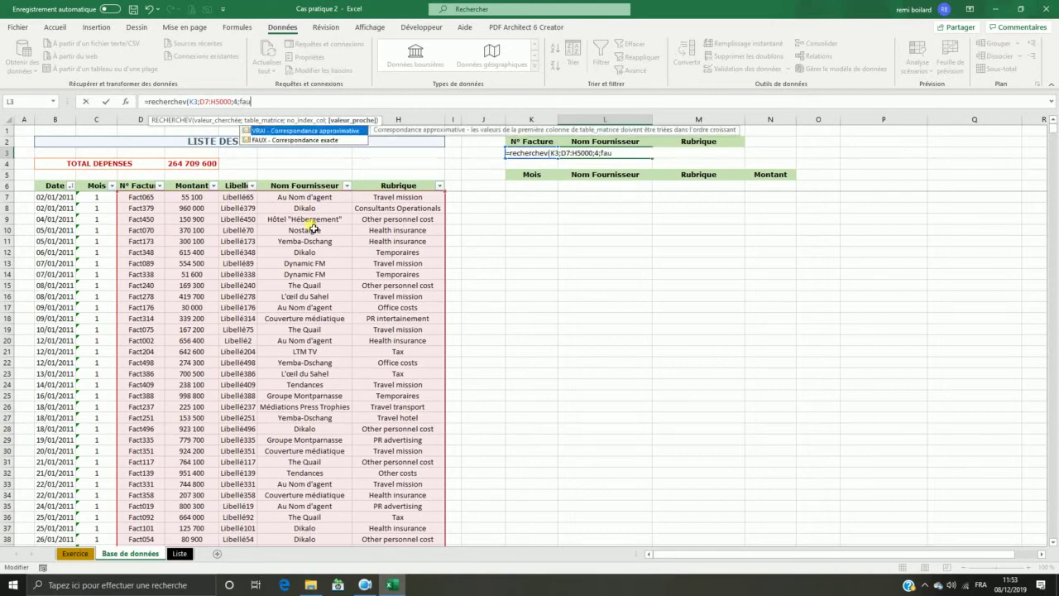
text(x))
key(Return)
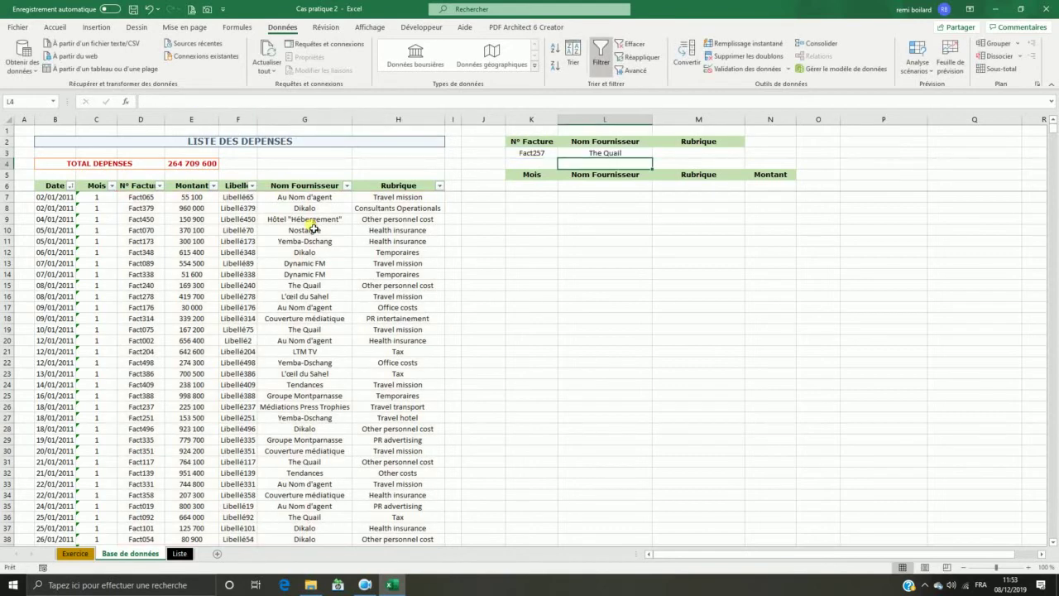
- Enter =recherchev(K3;D7:H5000;5;faux) in M3 to look up the category of the chosen invoice
click(727, 155)
text(=recherchev()
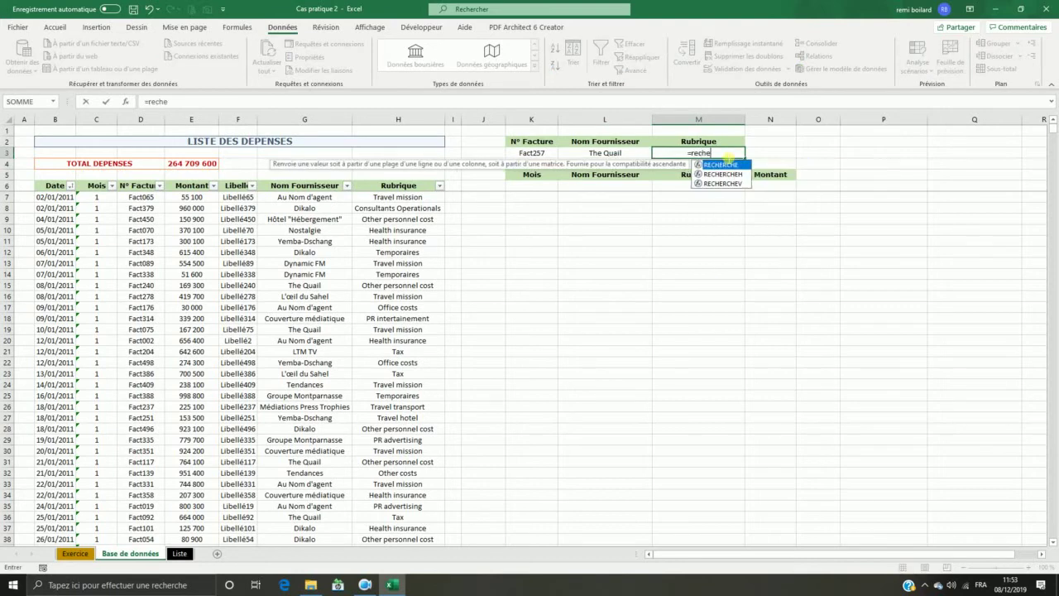
click(539, 154)
text(;)
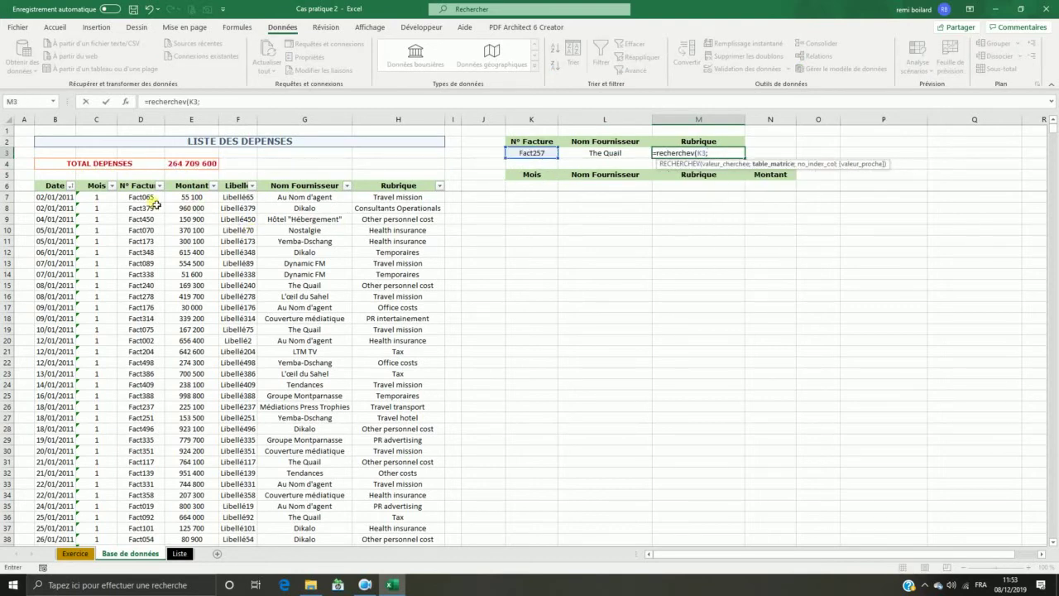
drag(148, 198, 398, 341)
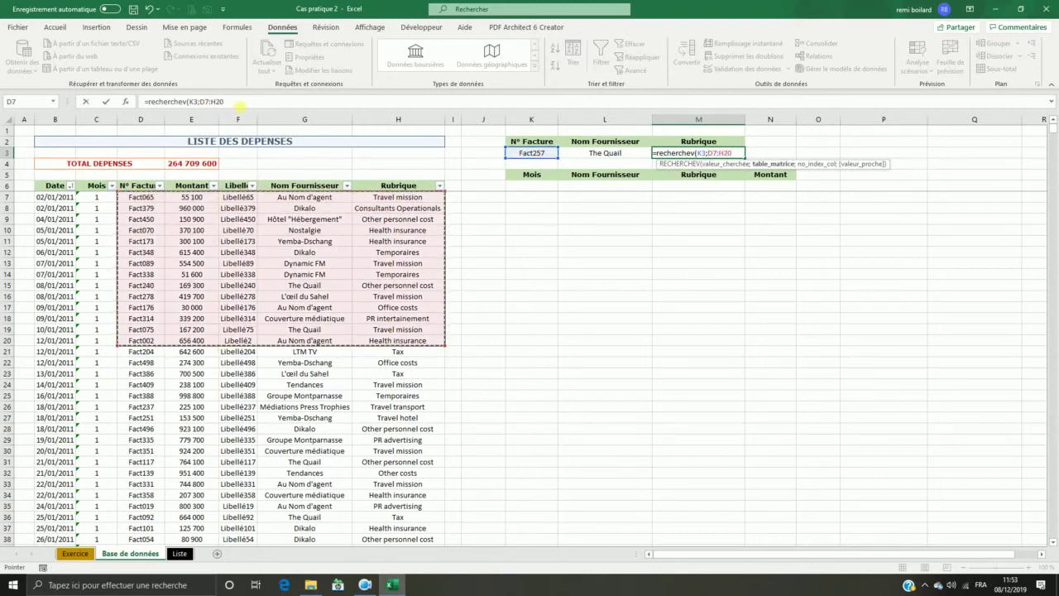
click(241, 104)
key(BackSpace)
key(BackSpace)
text(500)
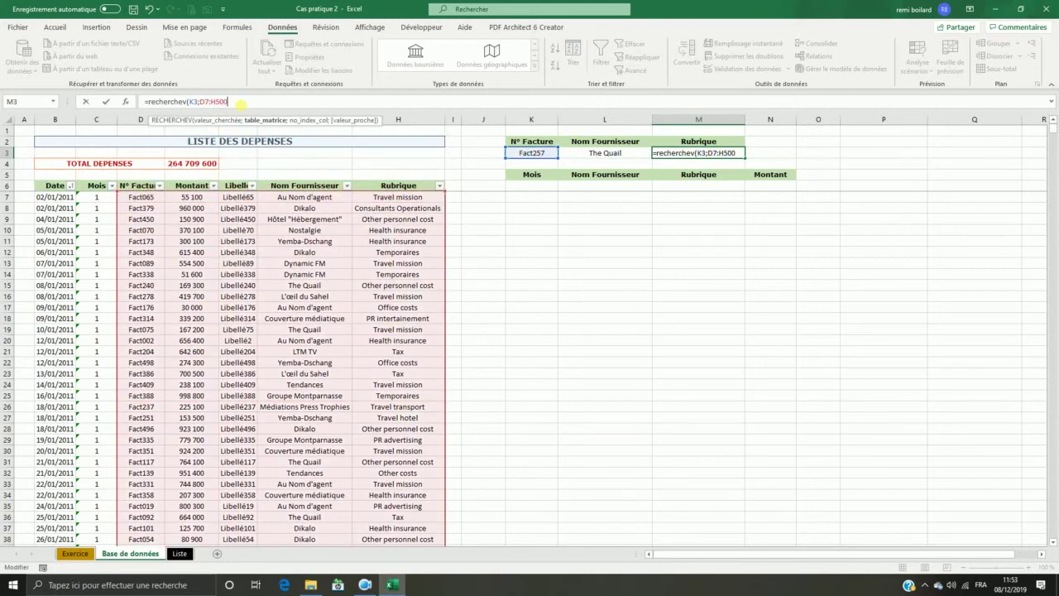
text(0;5;faux)
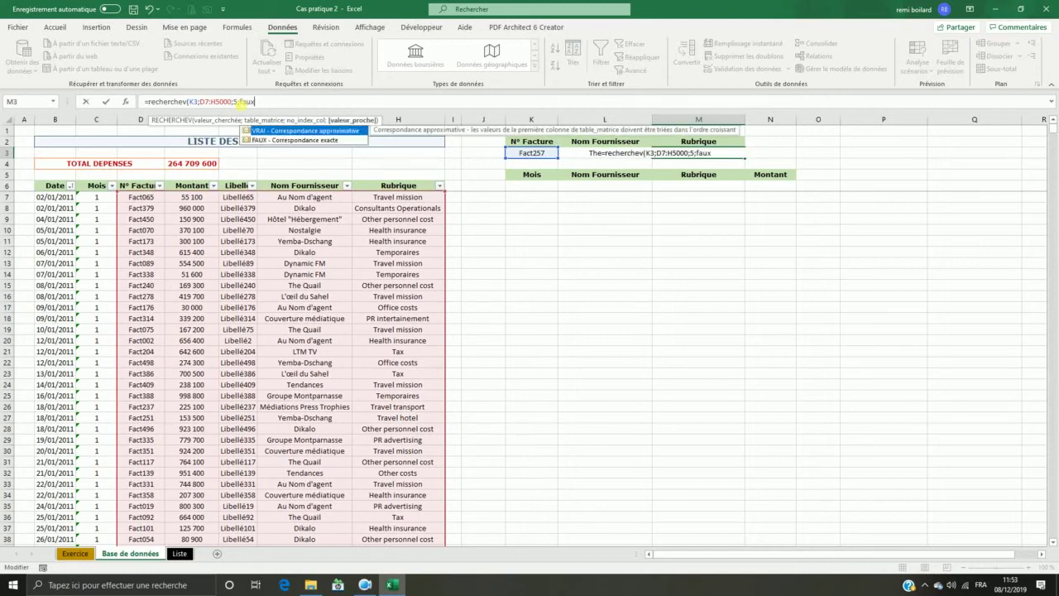
key(Return)
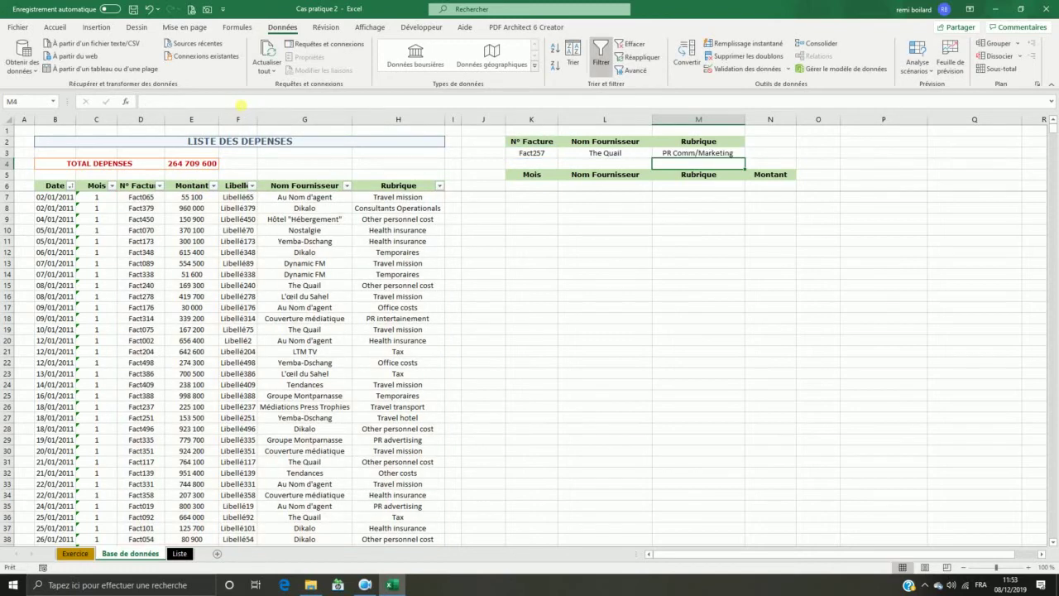
- Choose invoice Fact259 from the drop-down list in K3 and check the lookup results in L3 and M3
click(693, 251)
click(604, 149)
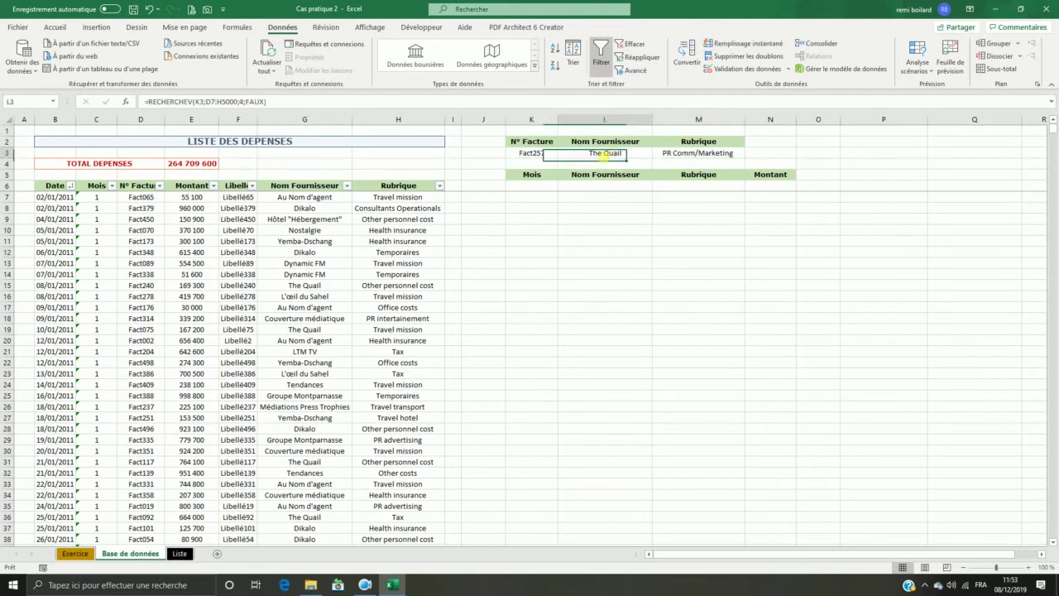
click(550, 154)
click(561, 154)
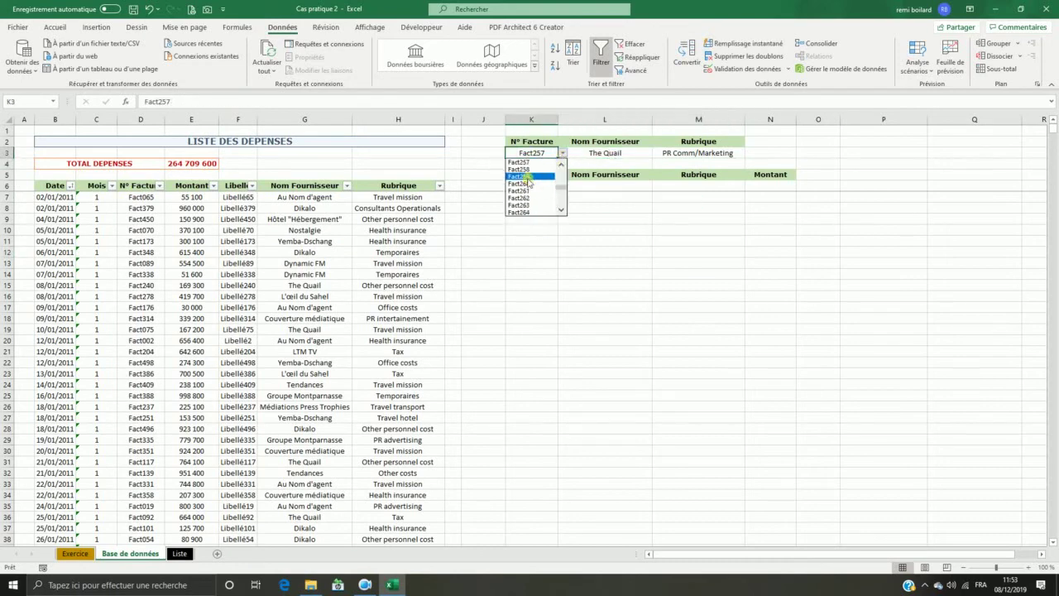
click(530, 182)
click(771, 329)
click(733, 157)
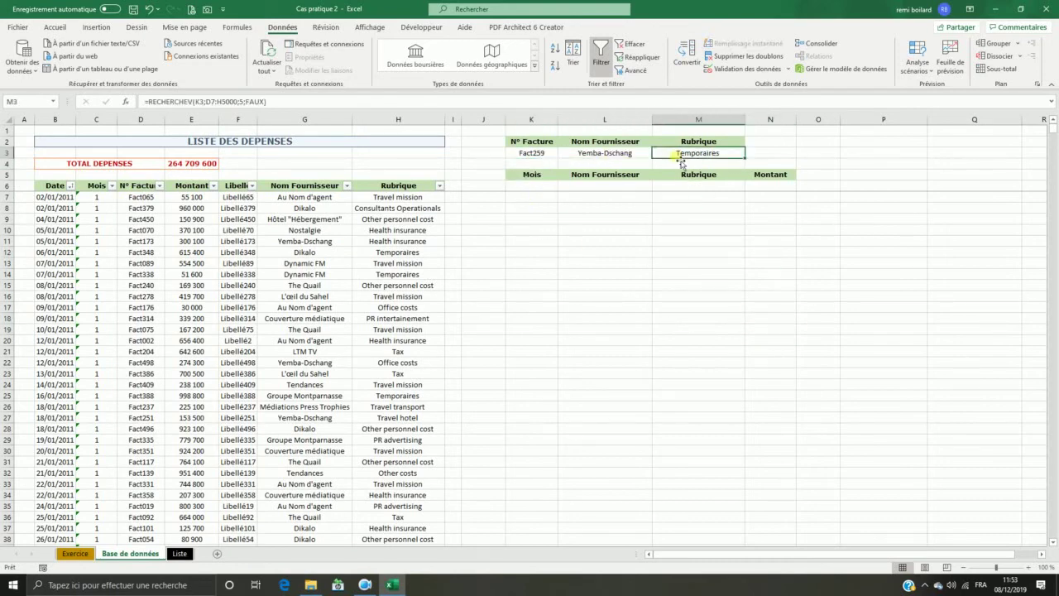
click(639, 155)
click(657, 263)
- Review Exercice 4's remaining instructions on the Exercice sheet and compare them with cells K6 to N6 on Base de données
click(535, 187)
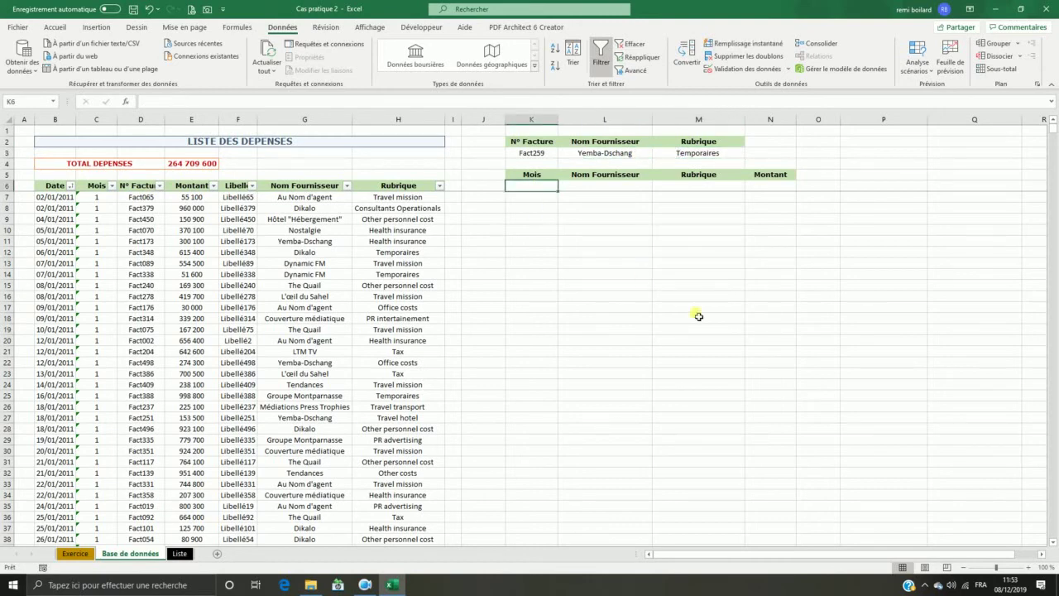
click(75, 553)
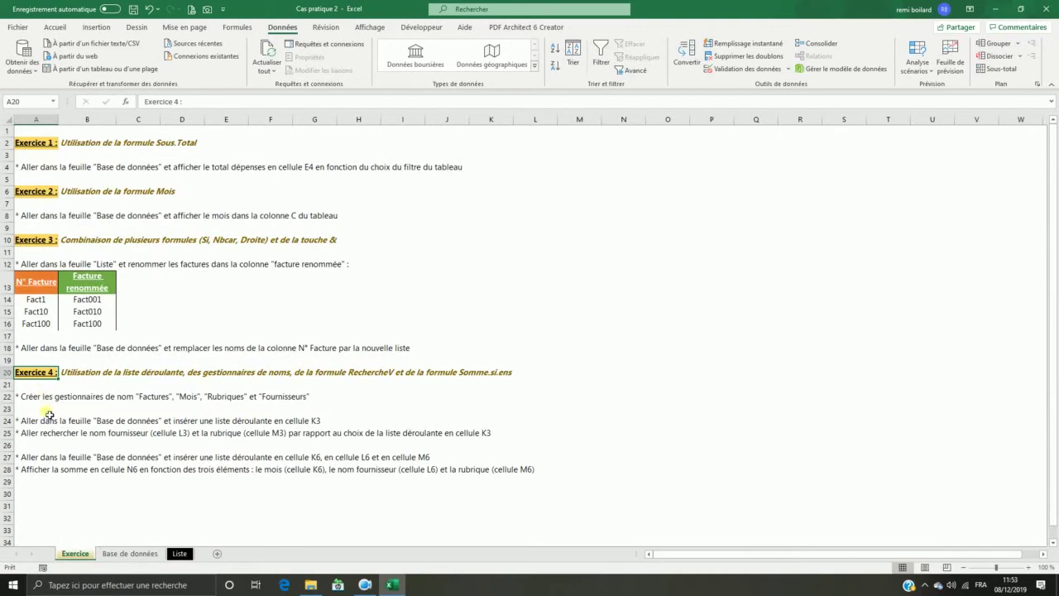
click(47, 435)
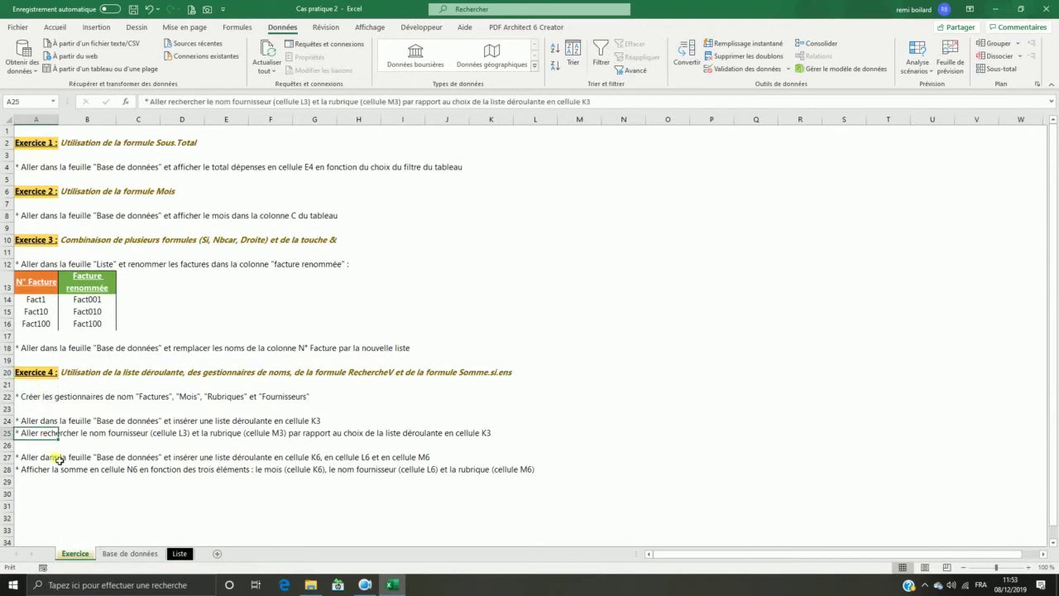
click(131, 554)
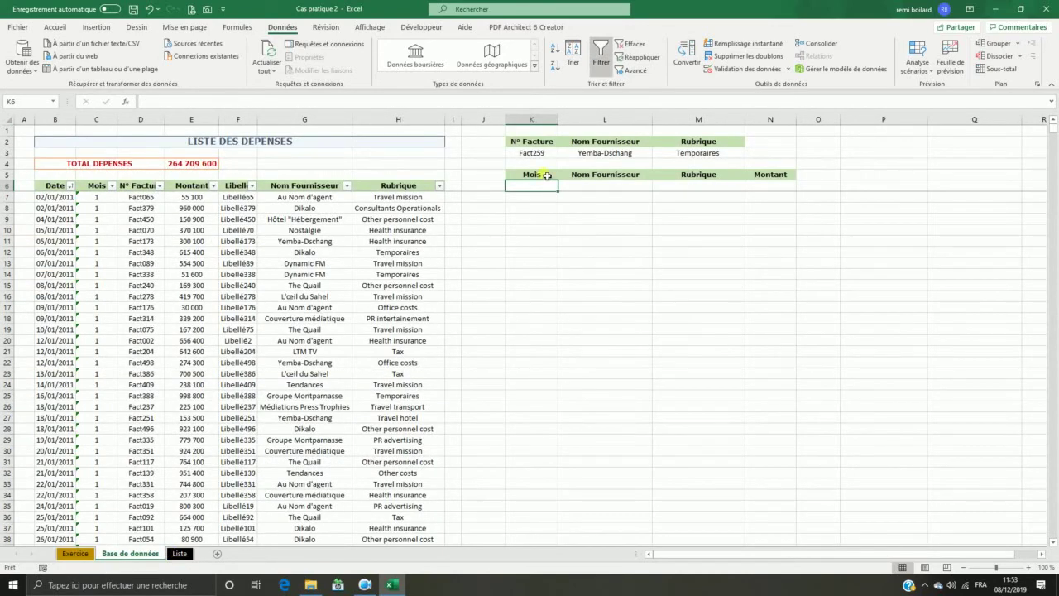
click(595, 187)
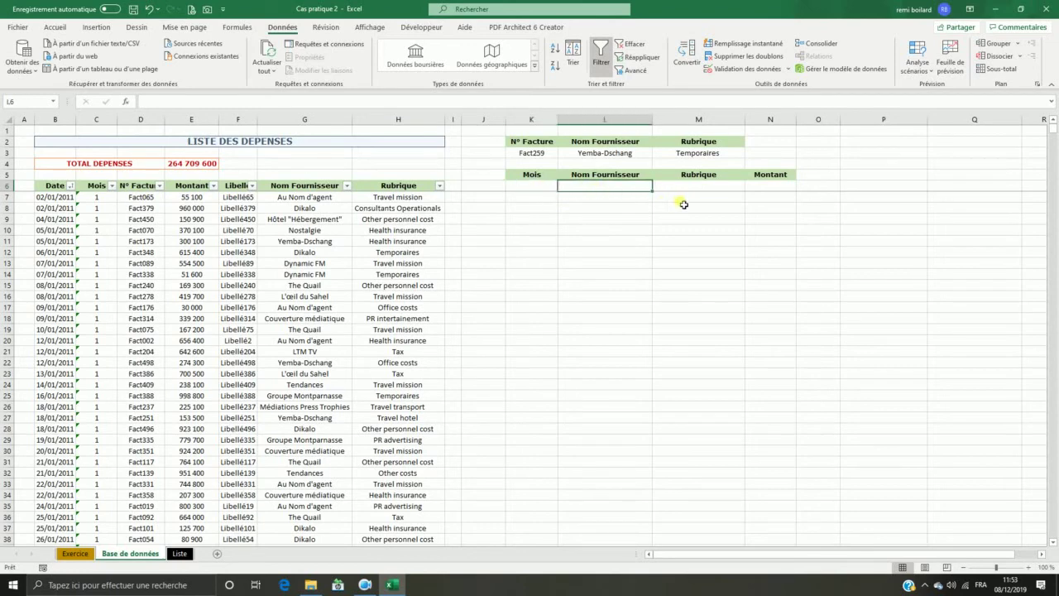
click(711, 191)
click(761, 189)
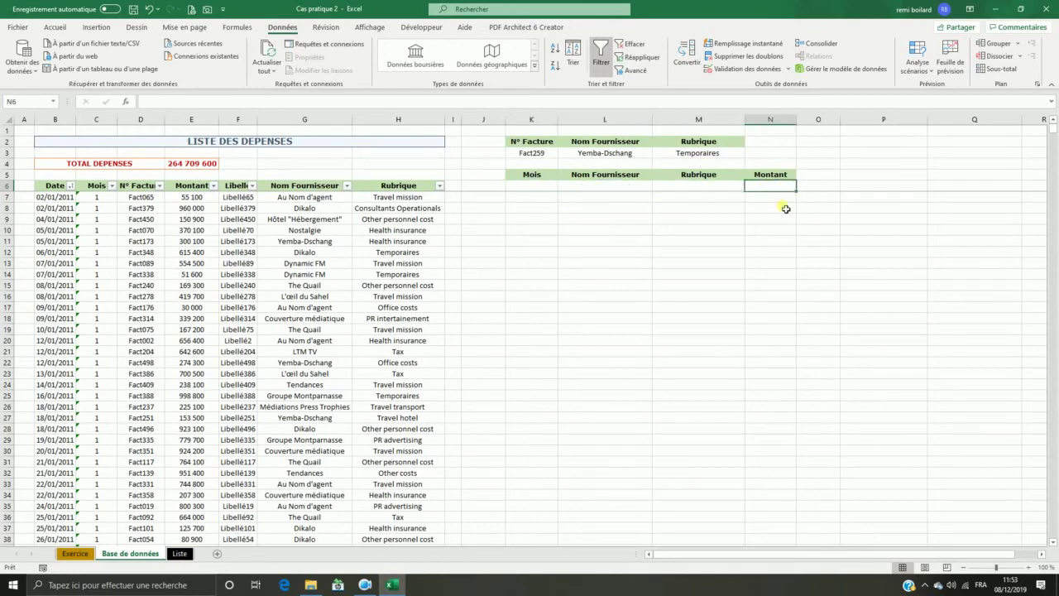
- Add list data validation to the Mois cell K6 with the source =Mois and choose month 6 from the list
click(536, 191)
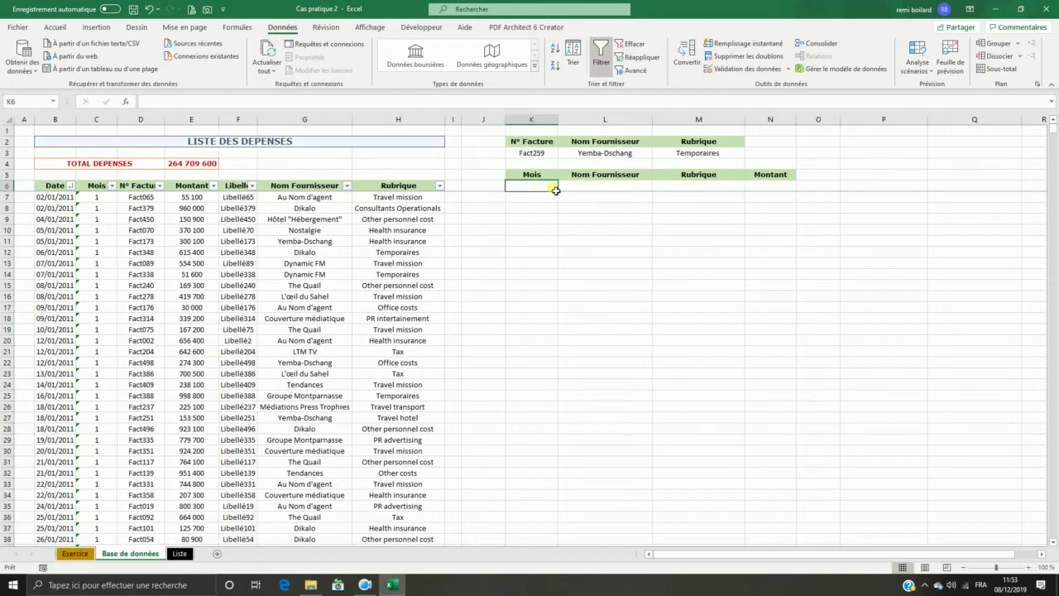
click(743, 68)
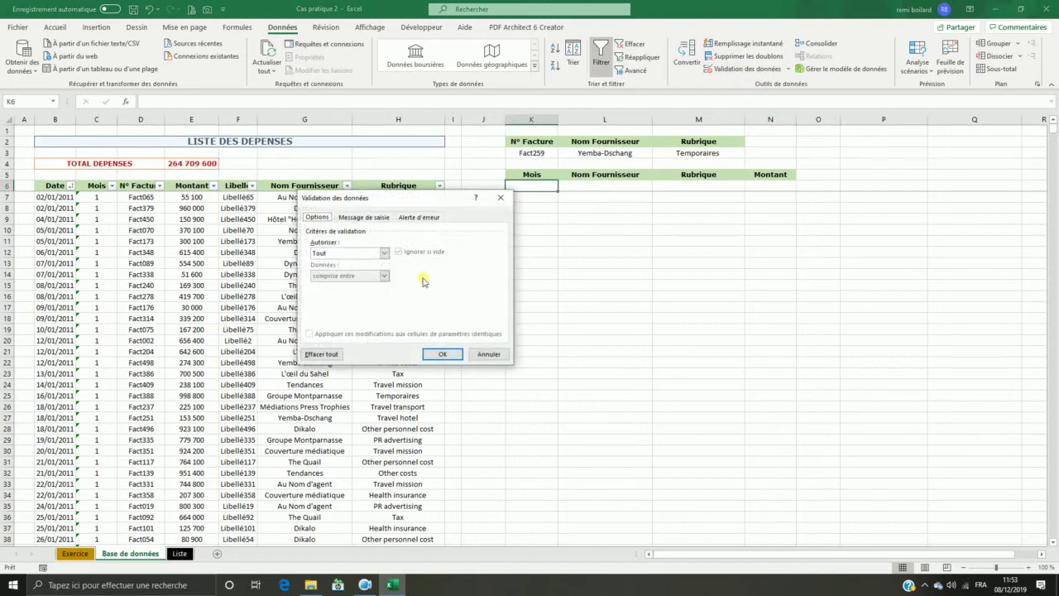
click(383, 254)
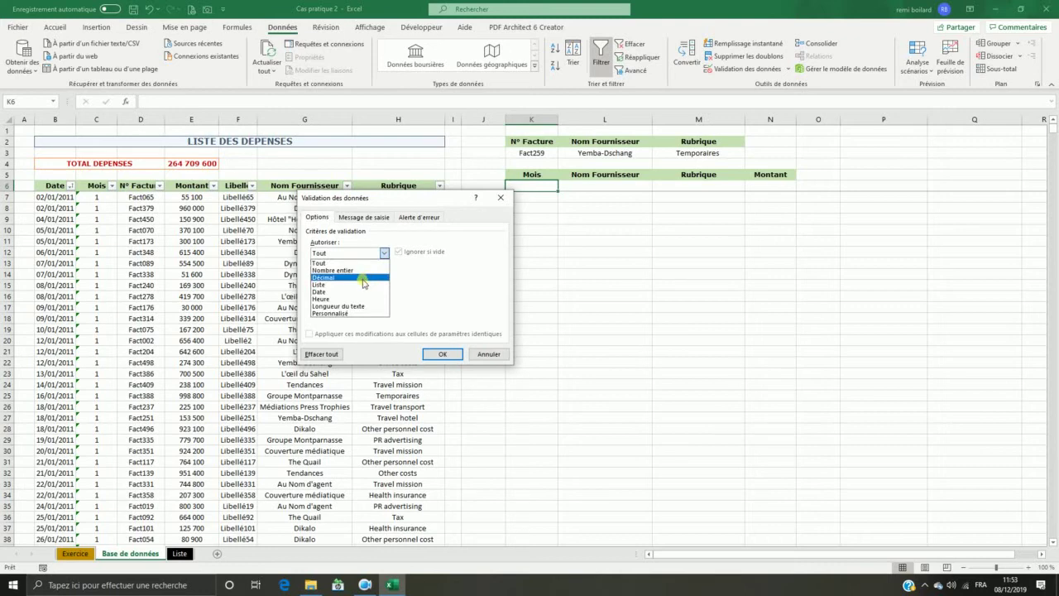
click(361, 284)
click(349, 299)
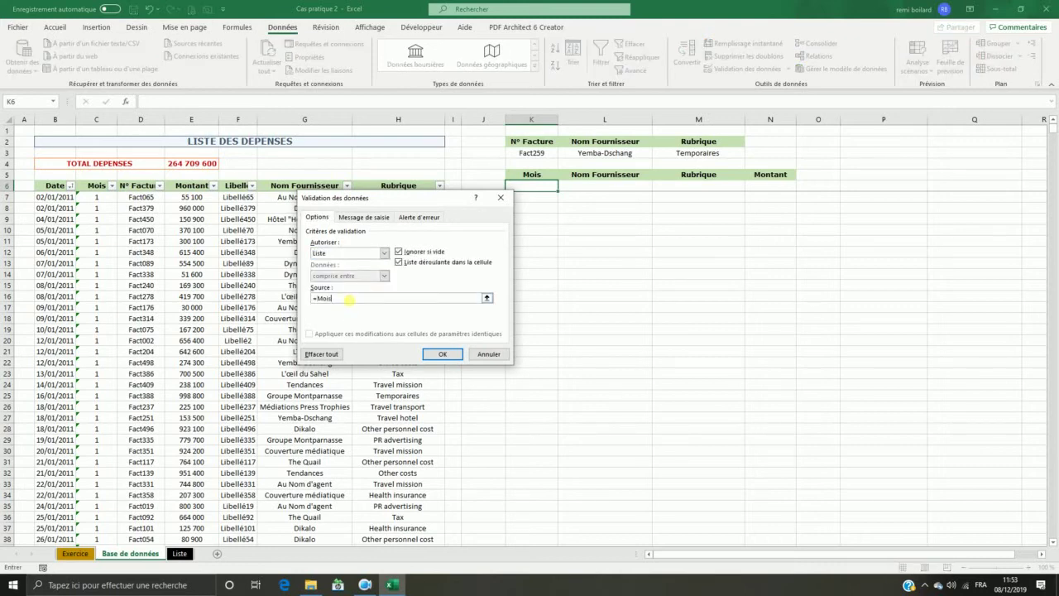
click(443, 354)
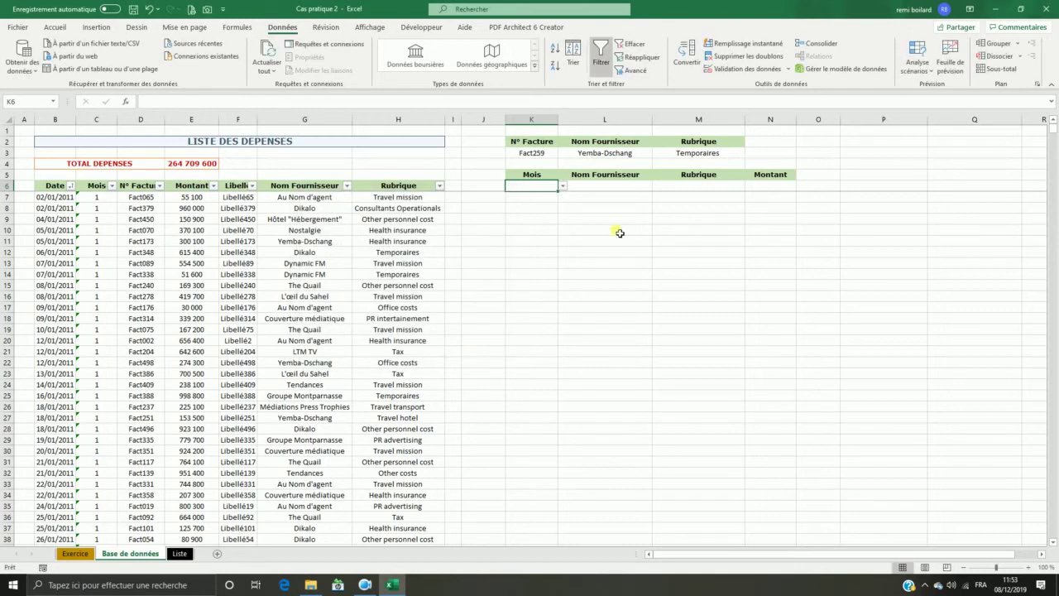
click(563, 189)
click(530, 230)
click(622, 189)
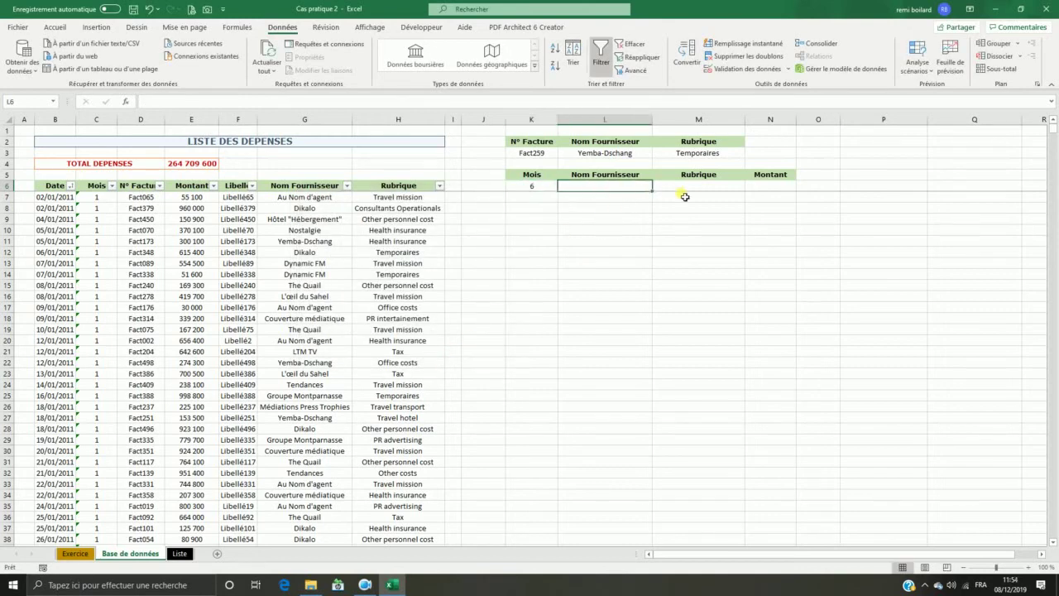
text(=)
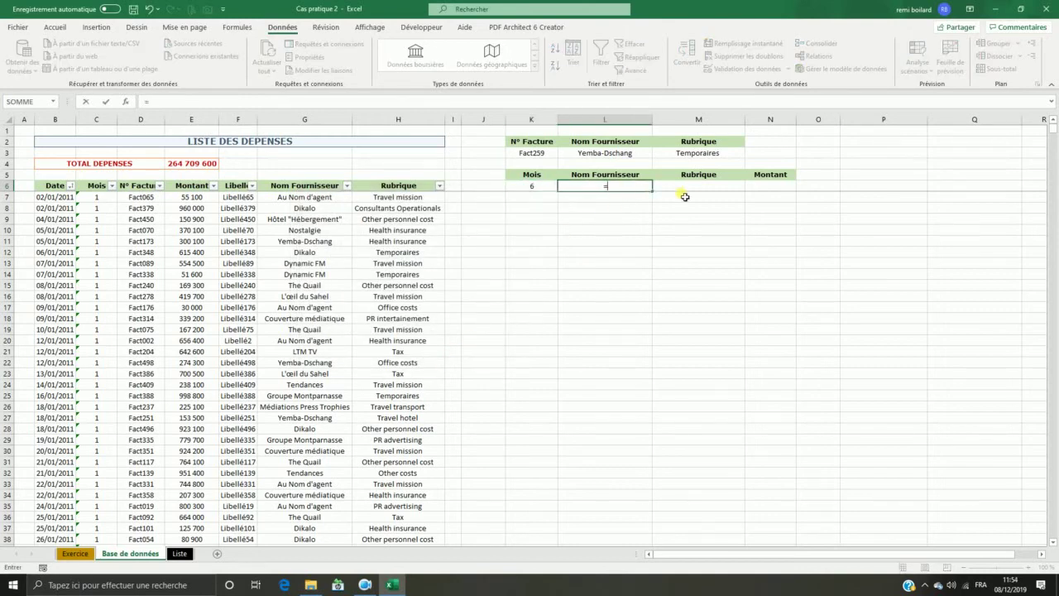
key(BackSpace)
click(639, 300)
- Add list data validation to the Nom Fournisseur cell L6 with Fournisseur entered as its source
click(583, 186)
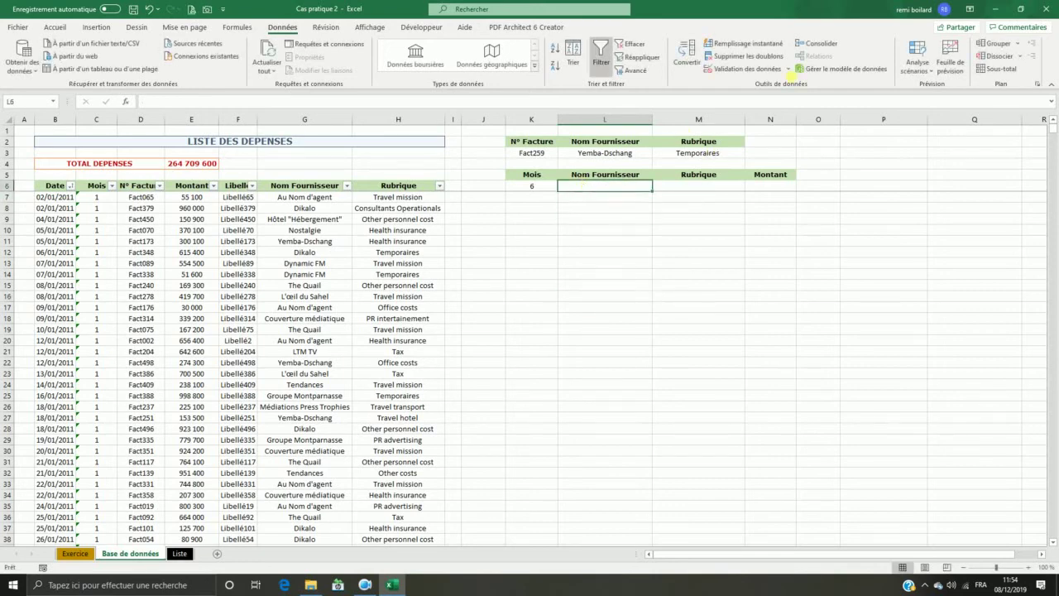
click(745, 69)
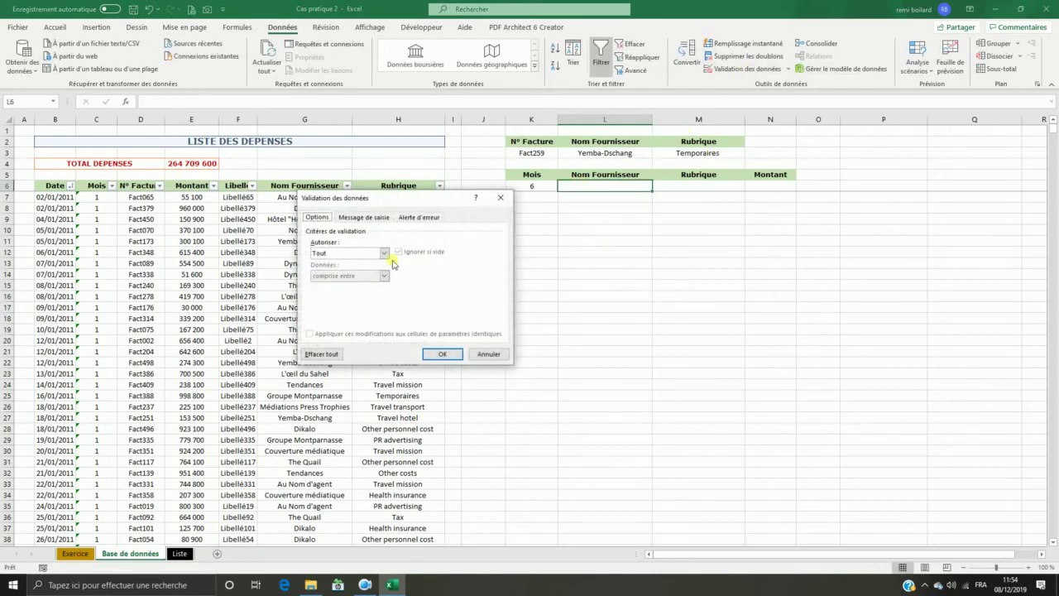
click(384, 253)
click(345, 289)
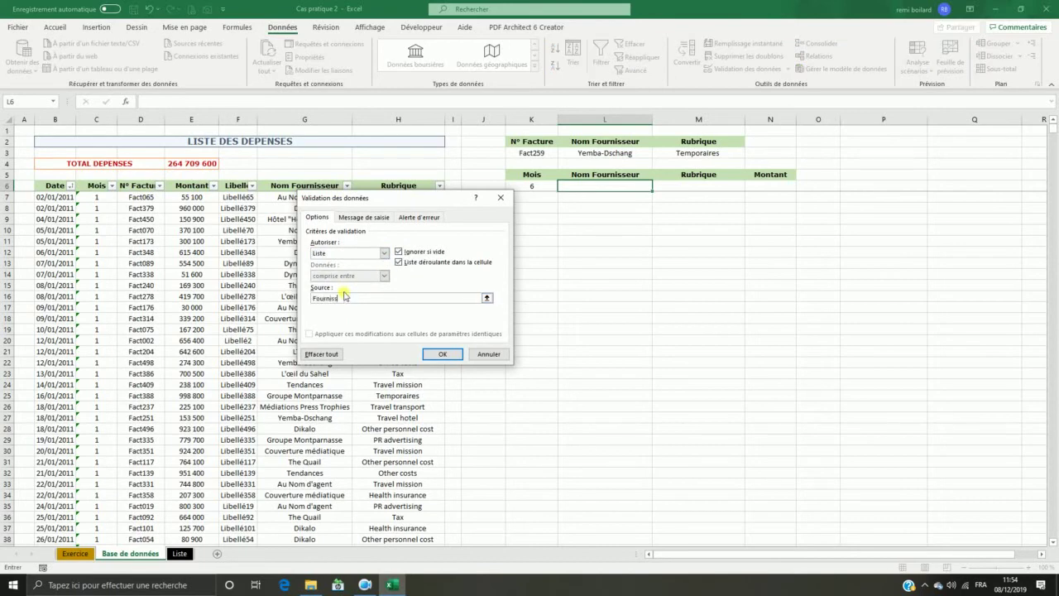
text(Fournisseur)
click(443, 355)
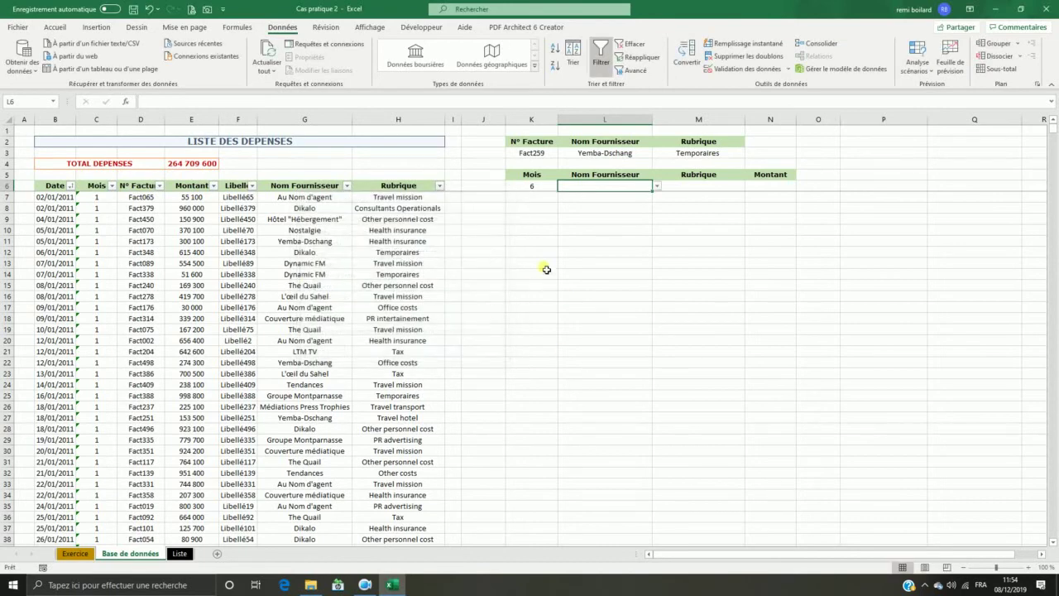
- Check the entries in L6's drop-down list and verify the spelling and reference of the defined name Fournisseur
click(656, 186)
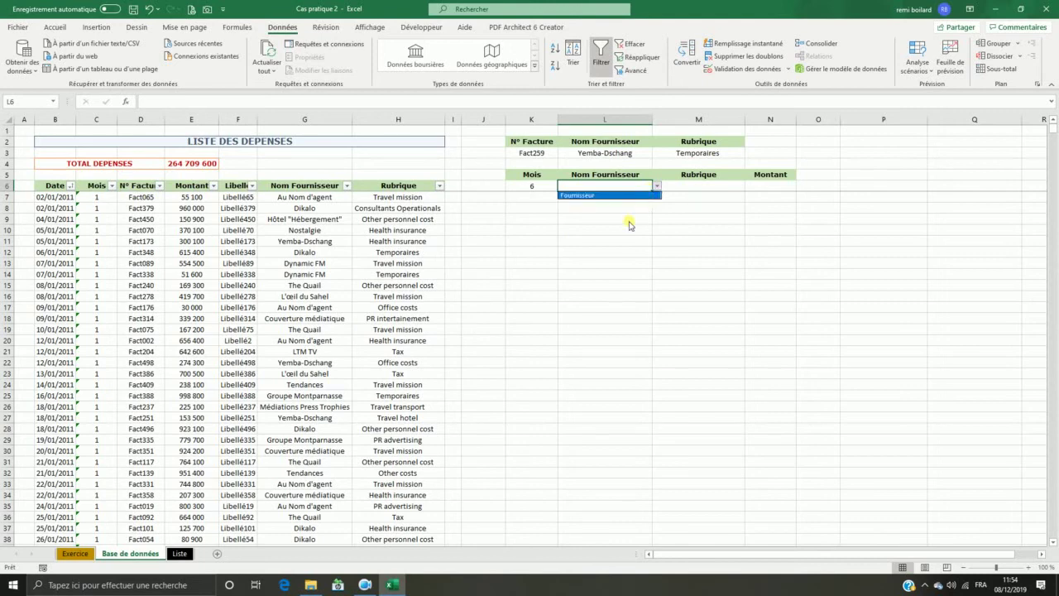
click(596, 192)
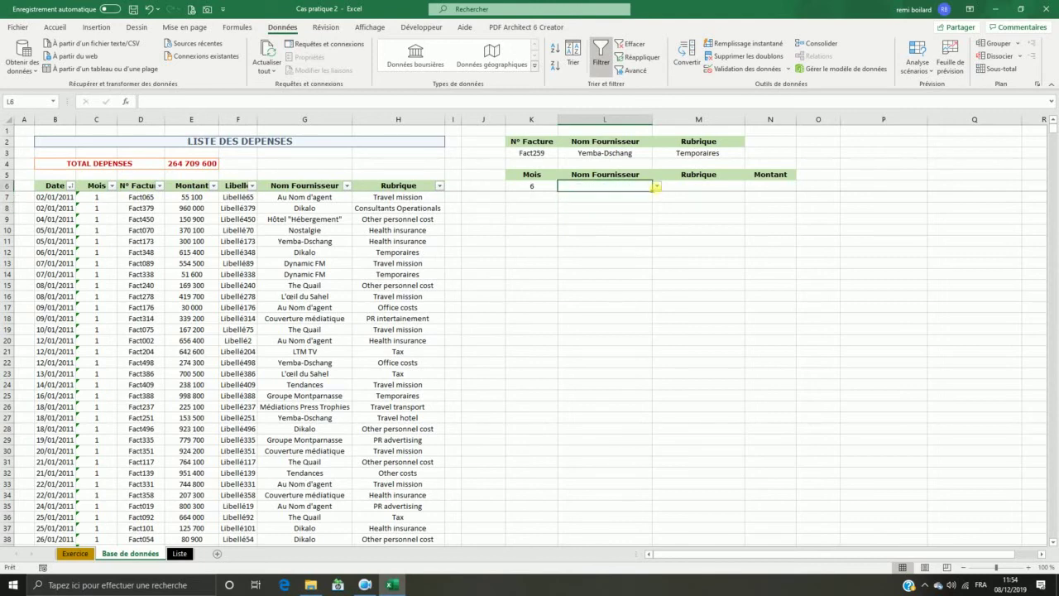
click(657, 187)
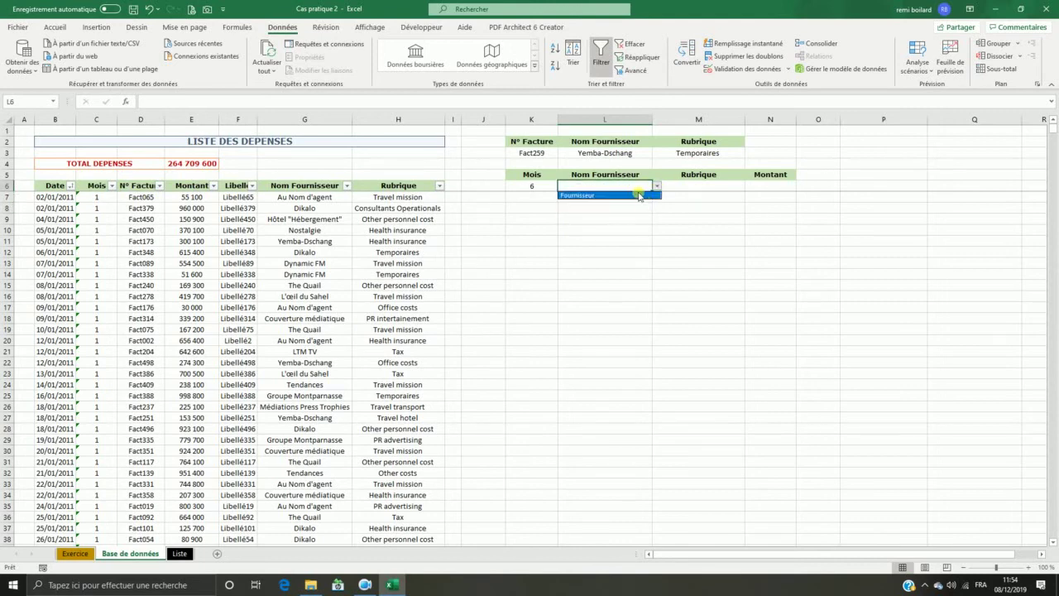
click(631, 196)
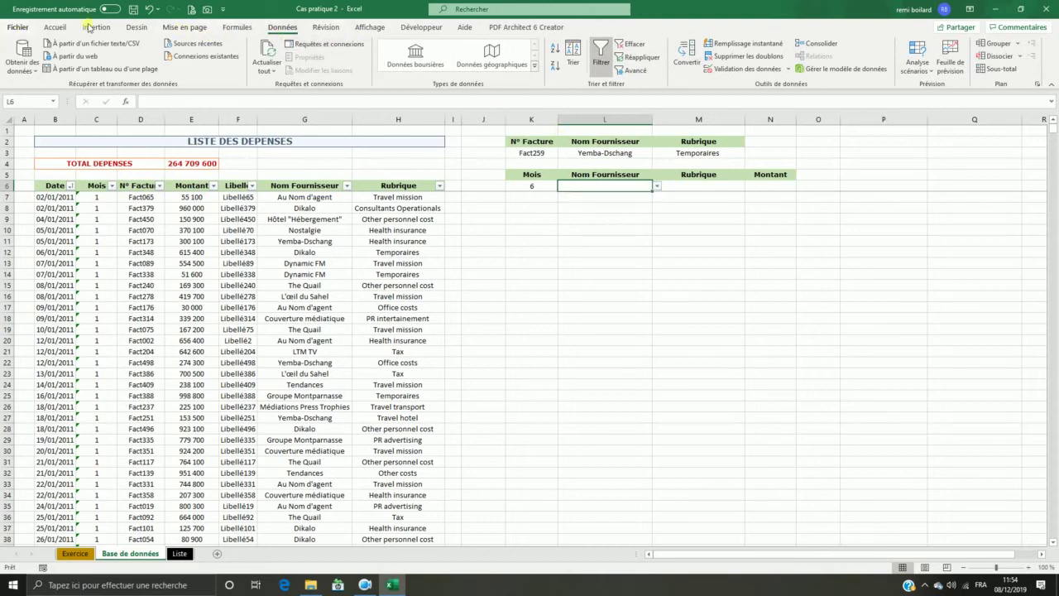
click(240, 30)
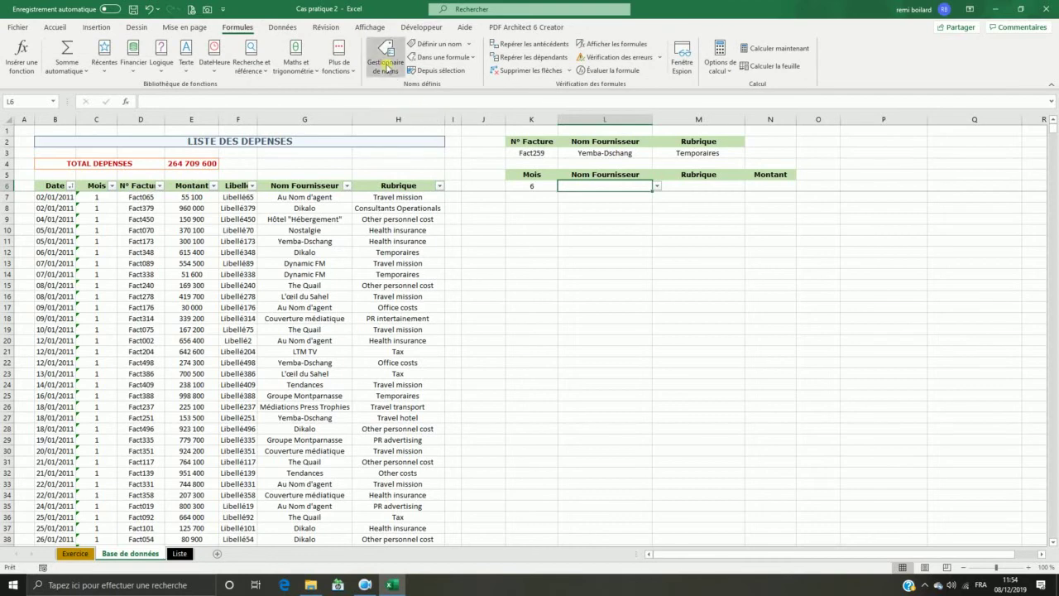
click(383, 57)
click(289, 222)
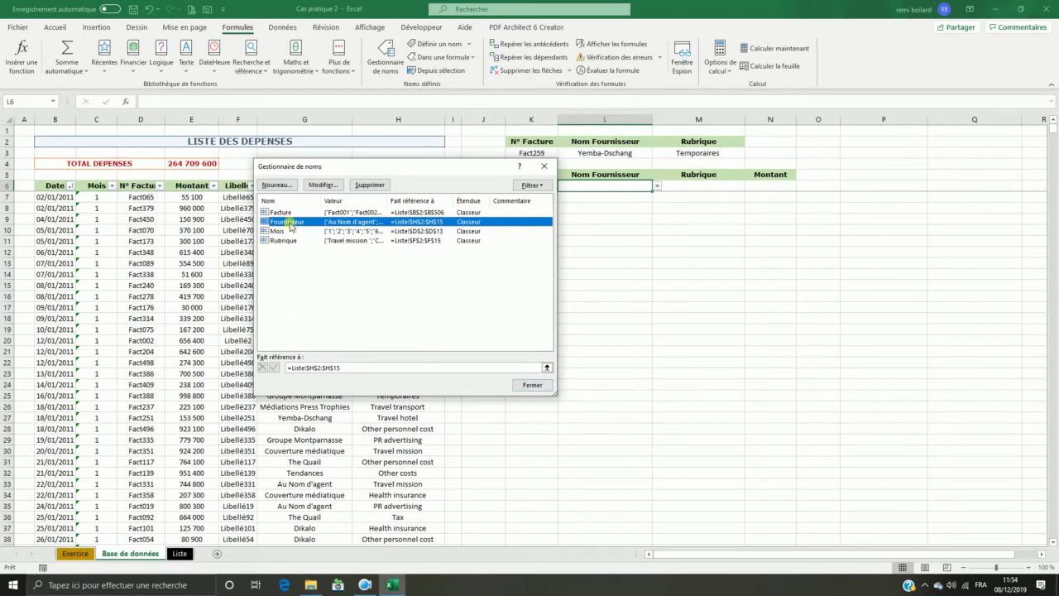
click(532, 385)
click(656, 187)
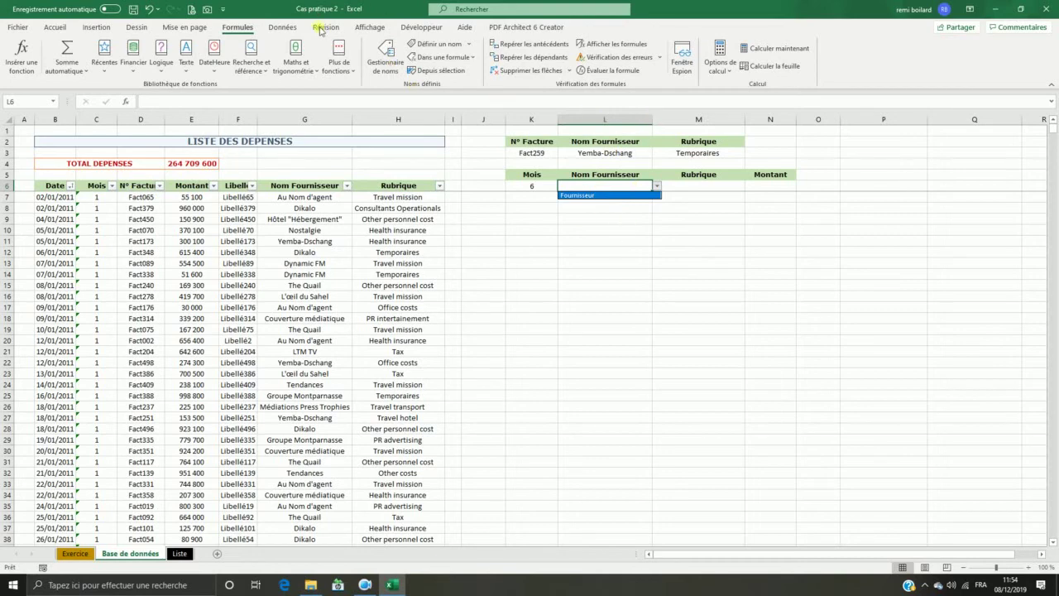
- Correct L6's validation source to the named range =Fournisseur and choose supplier Nostalgie from the list
click(282, 29)
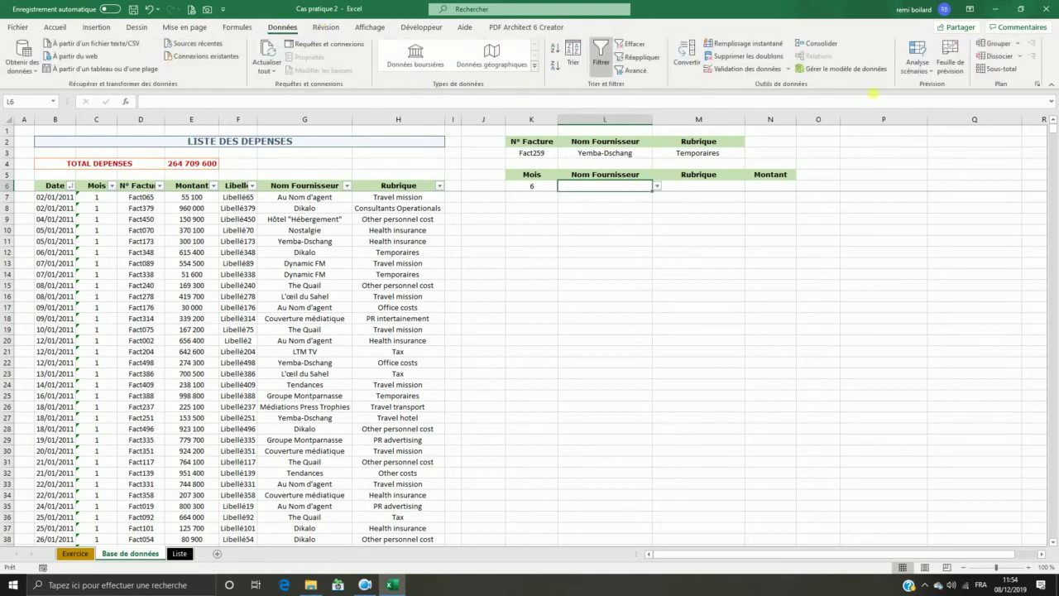
click(747, 68)
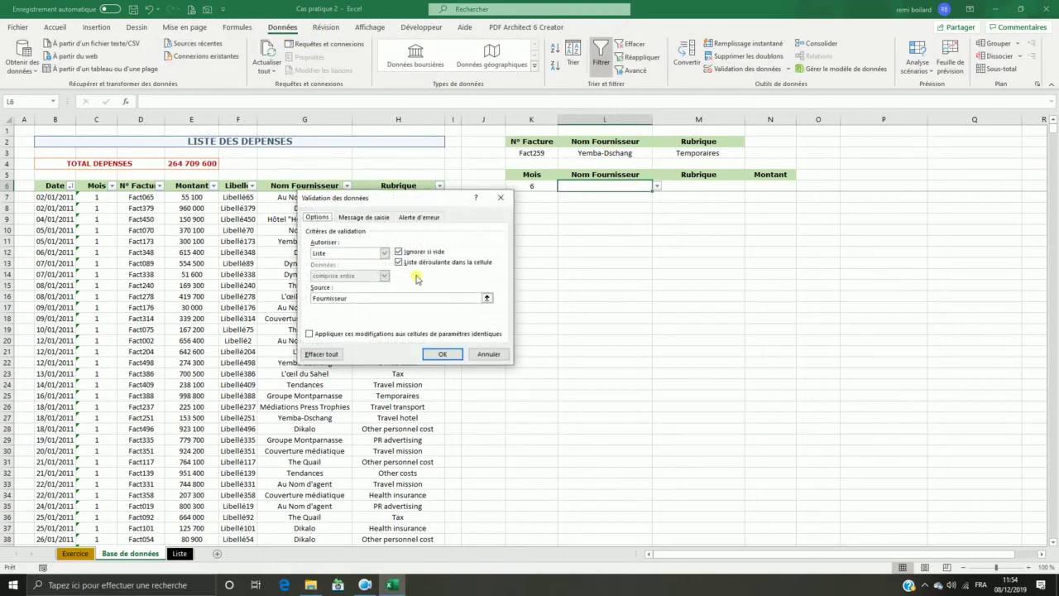
click(313, 298)
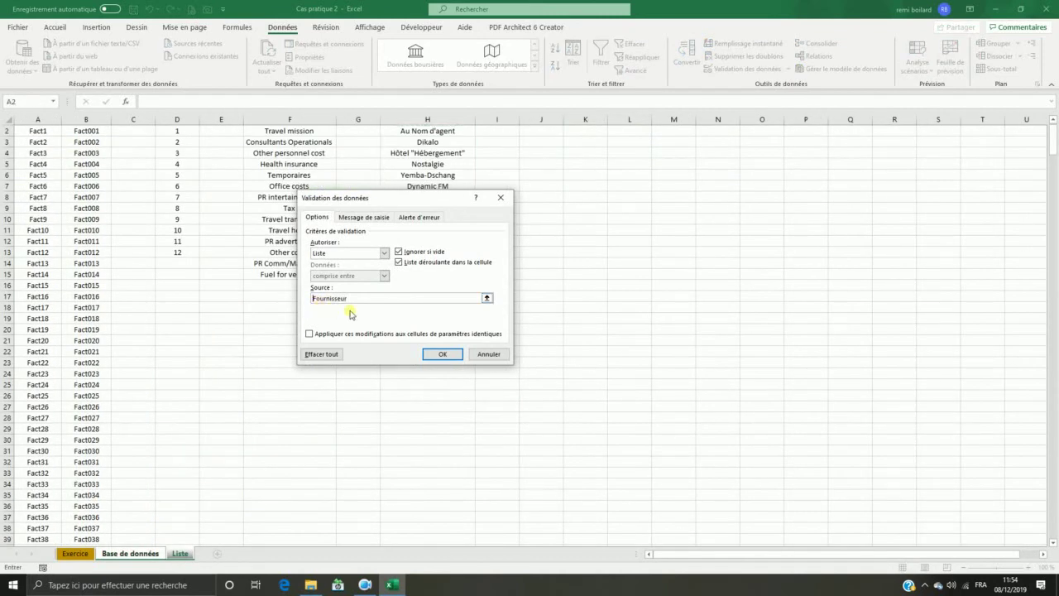
click(443, 354)
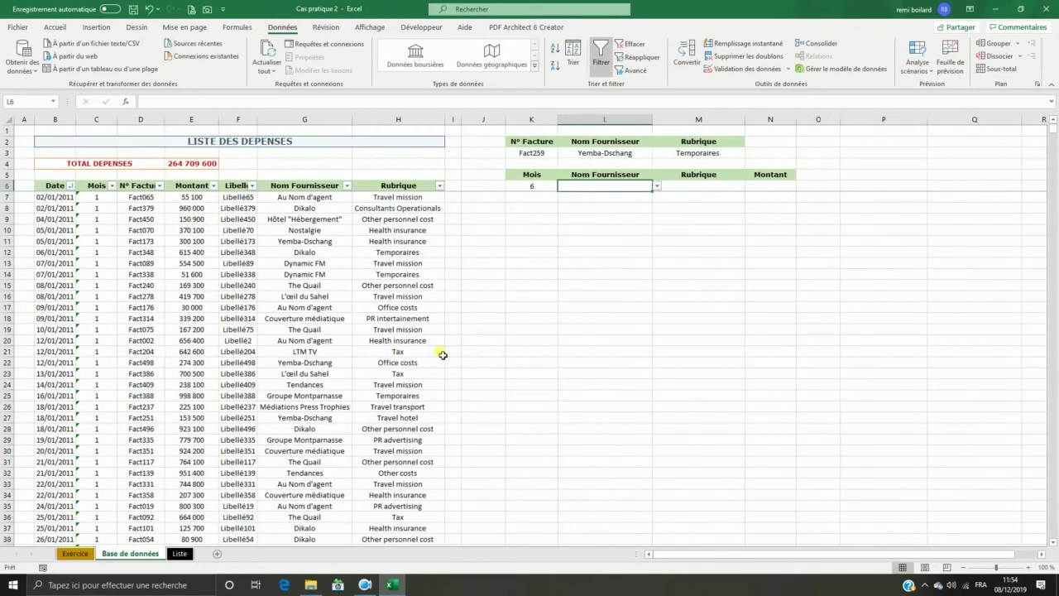
click(657, 186)
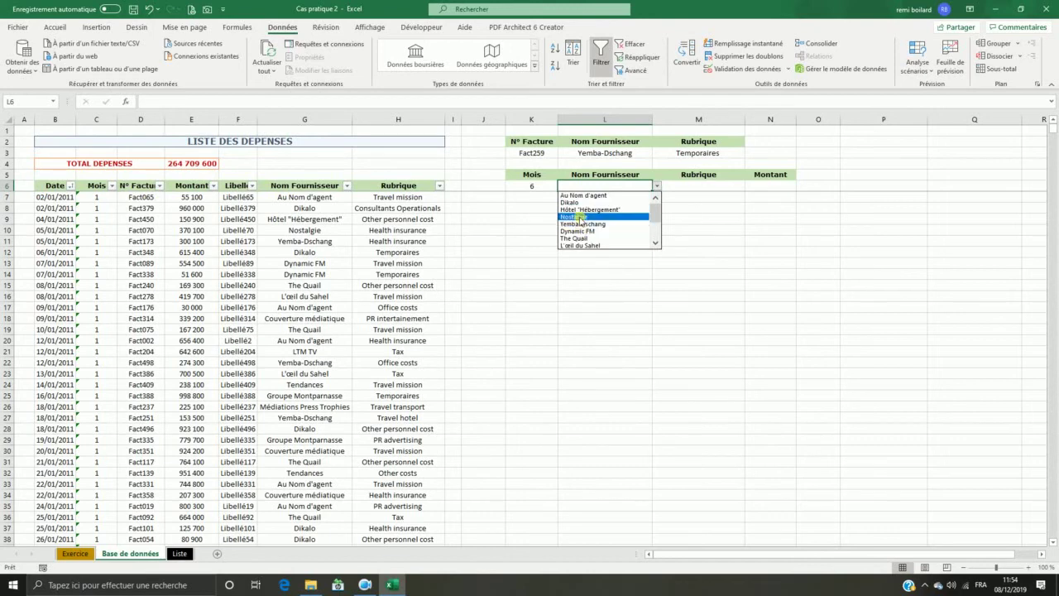
click(604, 225)
click(720, 191)
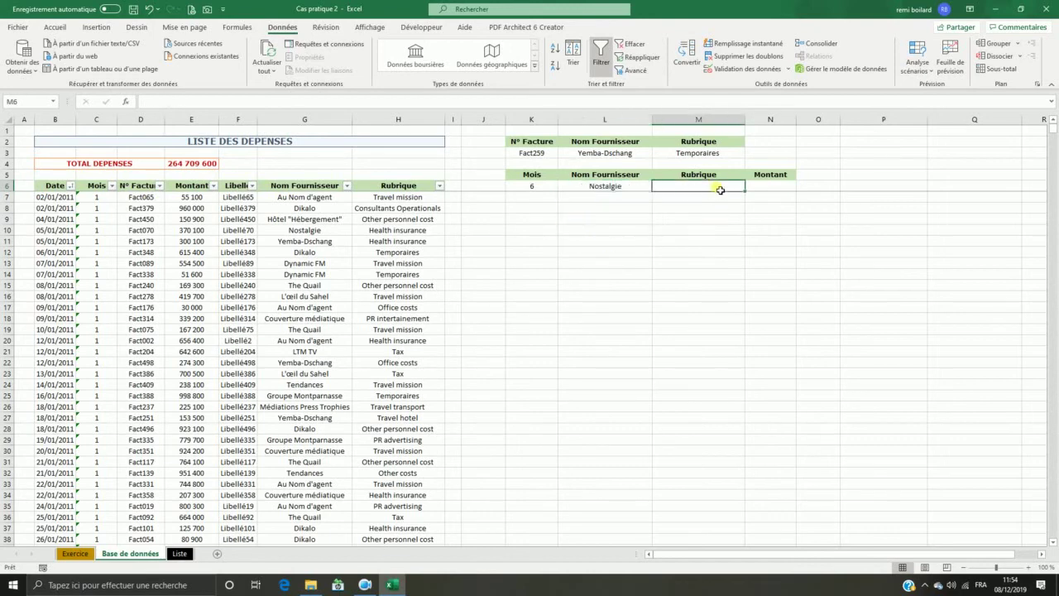
text(=)
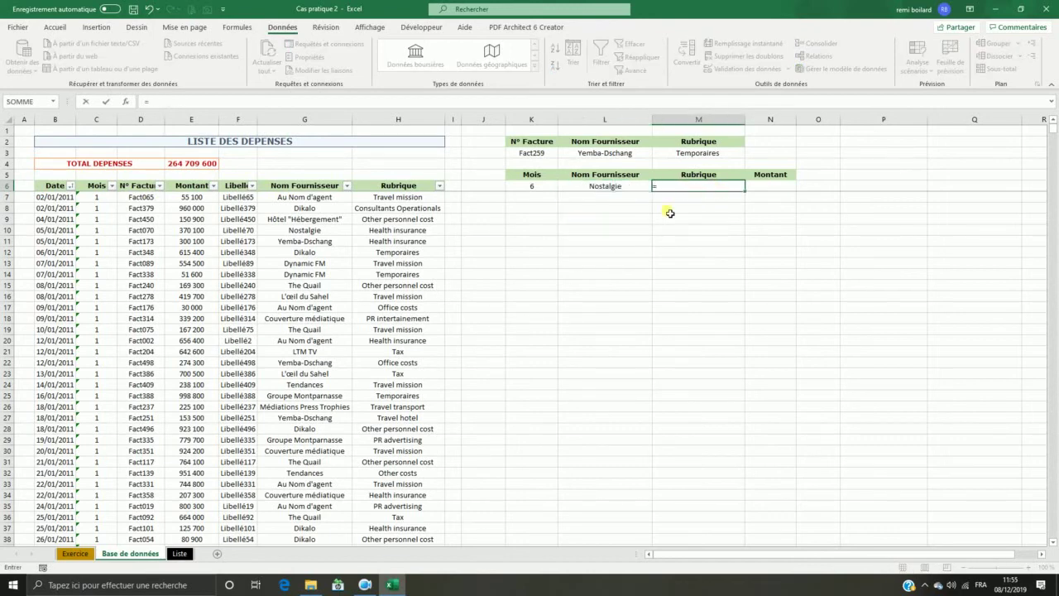
key(Escape)
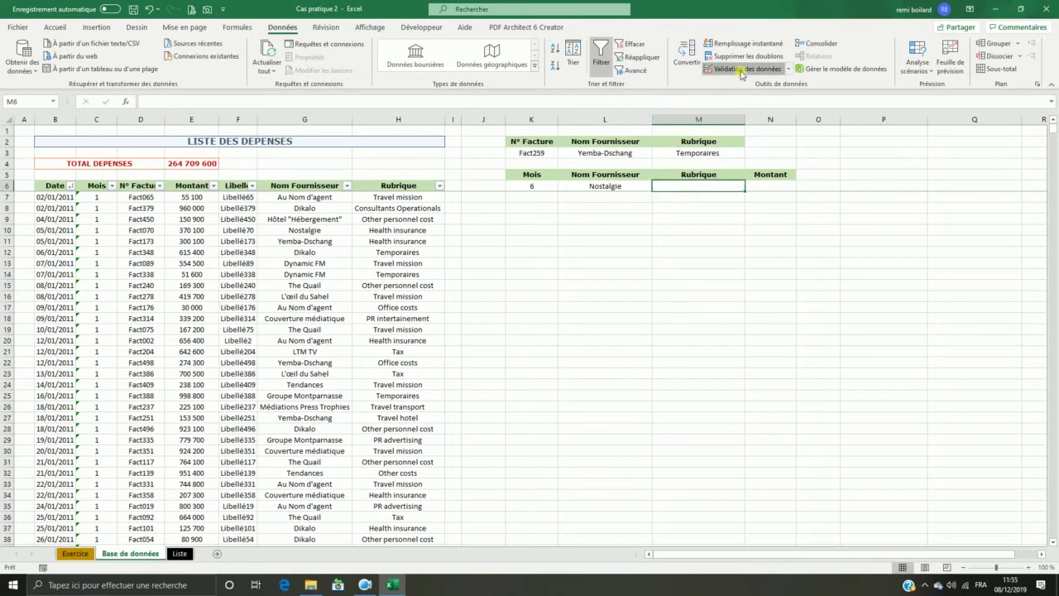
- Add list data validation to the Rubrique cell M6 with the source =Rubrique and choose Health insurance from the list
click(742, 71)
click(382, 253)
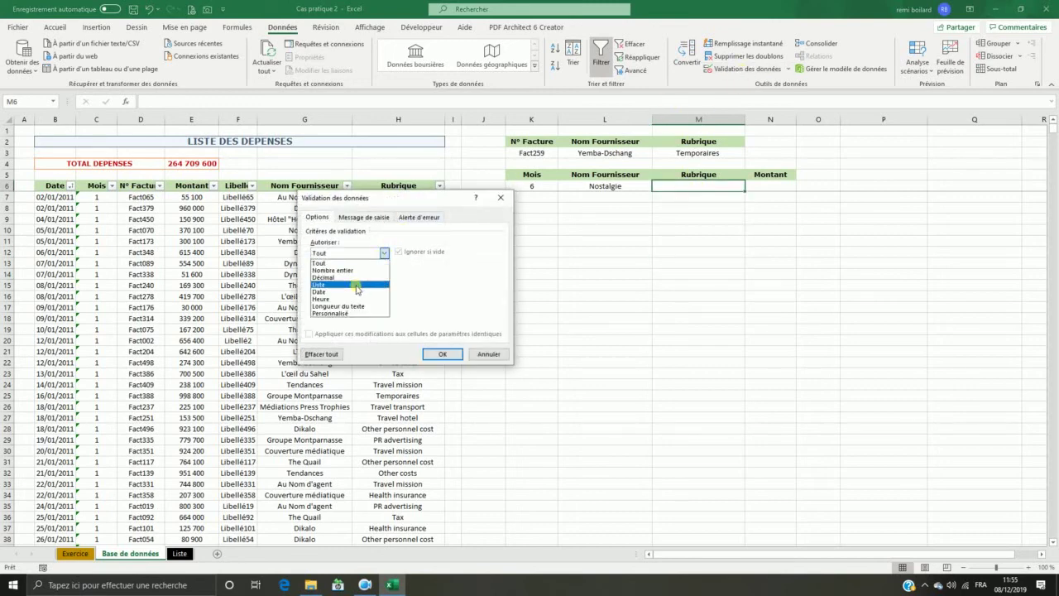
click(357, 284)
click(342, 300)
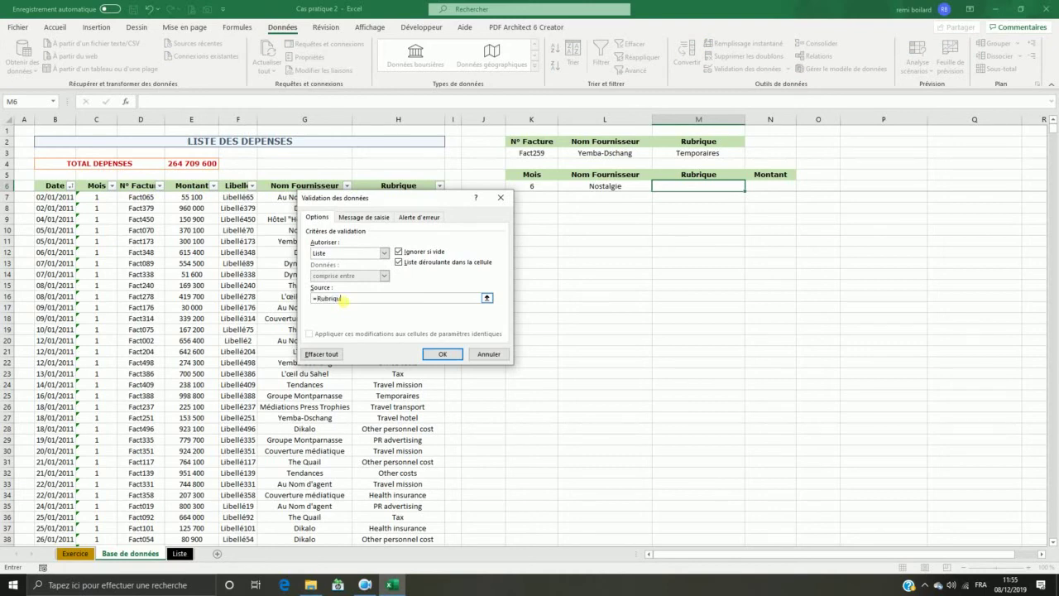
click(443, 354)
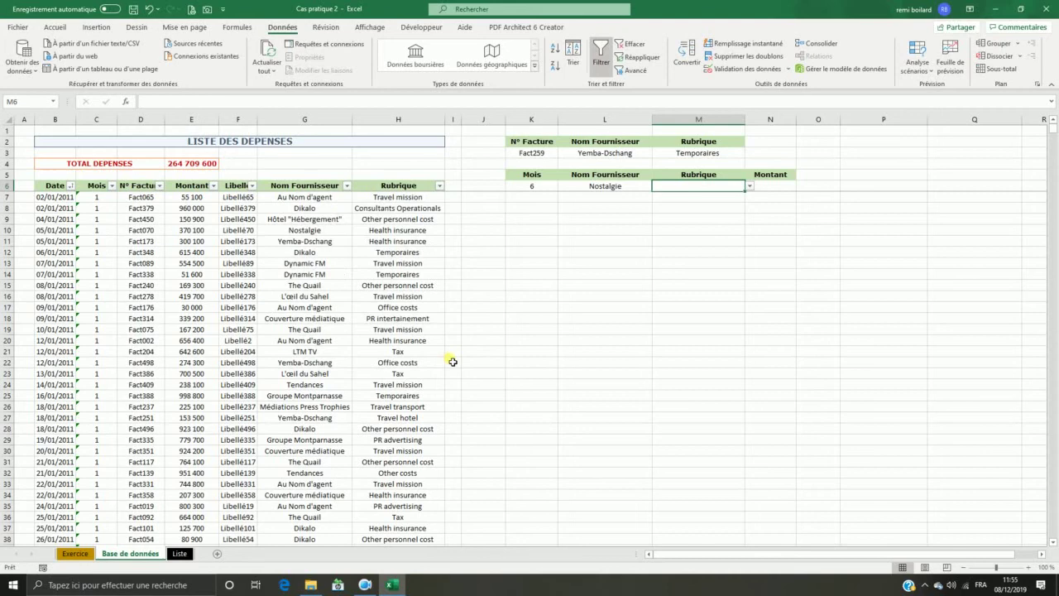
click(752, 187)
click(687, 225)
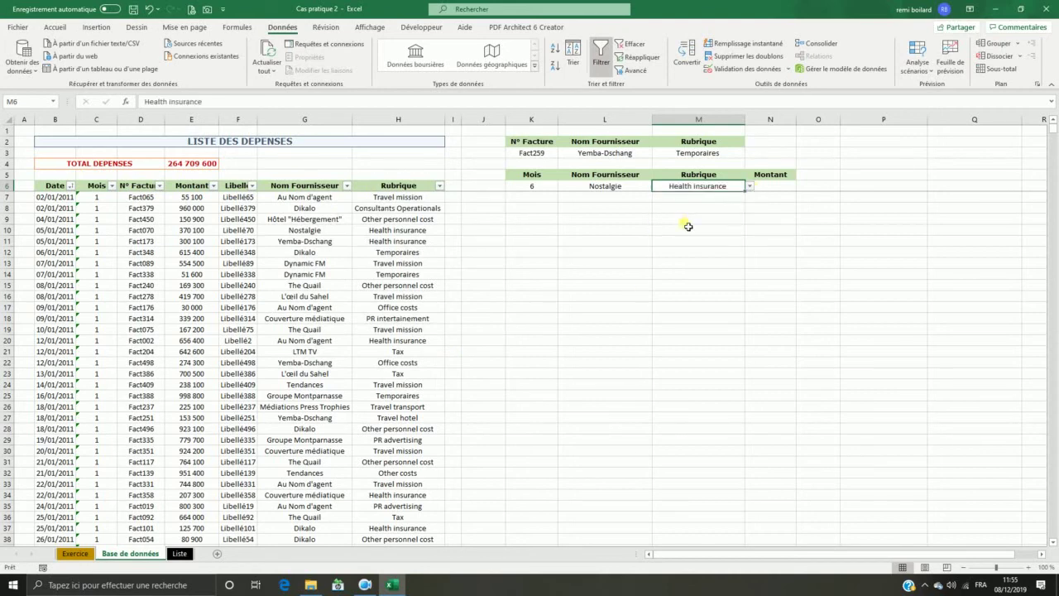
- Start a SOMME.SI.ENS formula in the Montant cell N6 with E7:E5000 as the sum range
click(790, 189)
text(=)
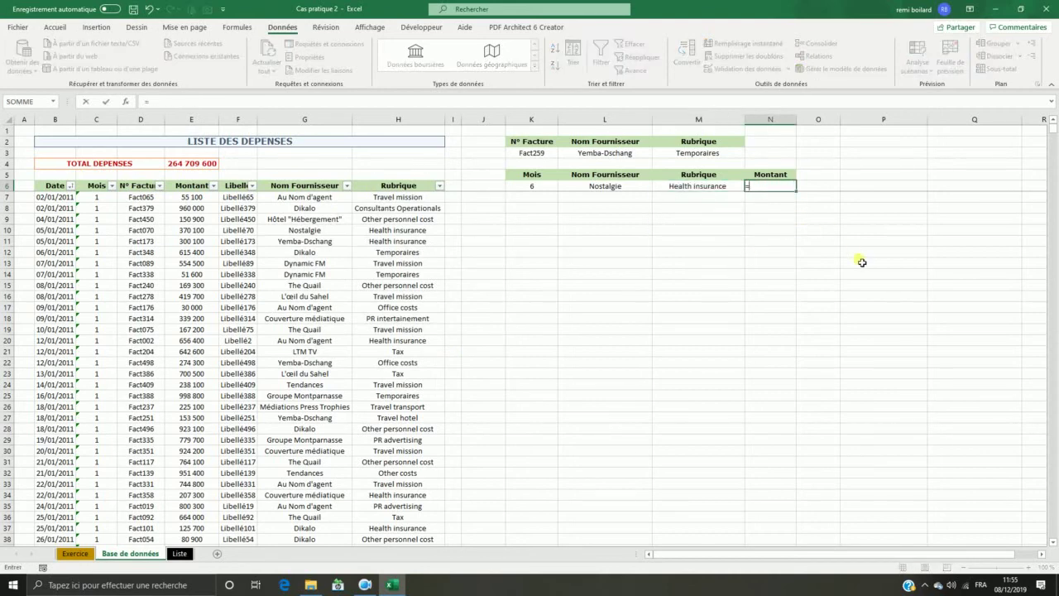
text(somme)
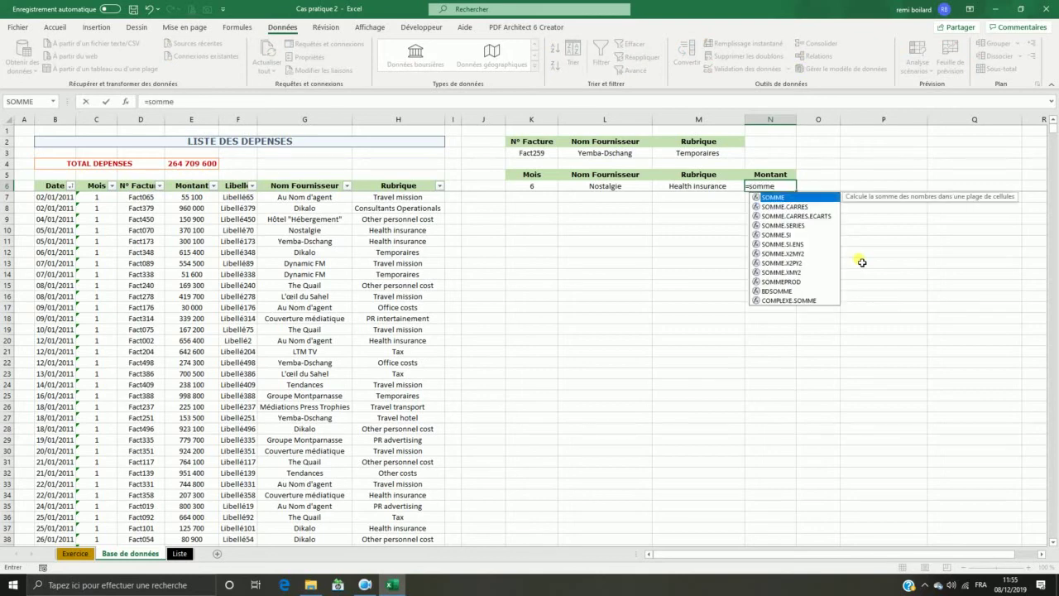
text(.si.ens)
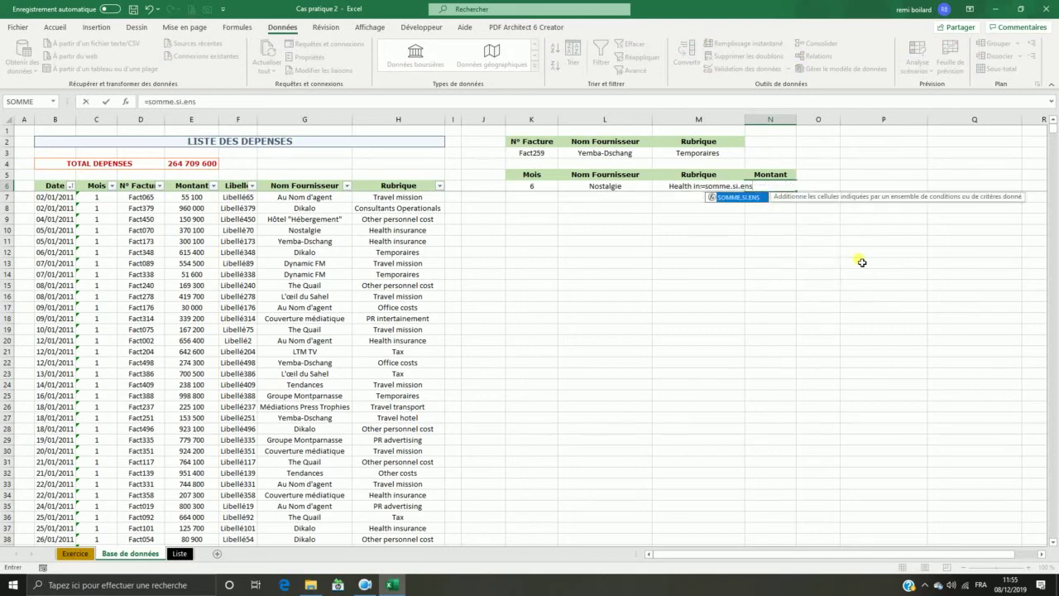
text(()
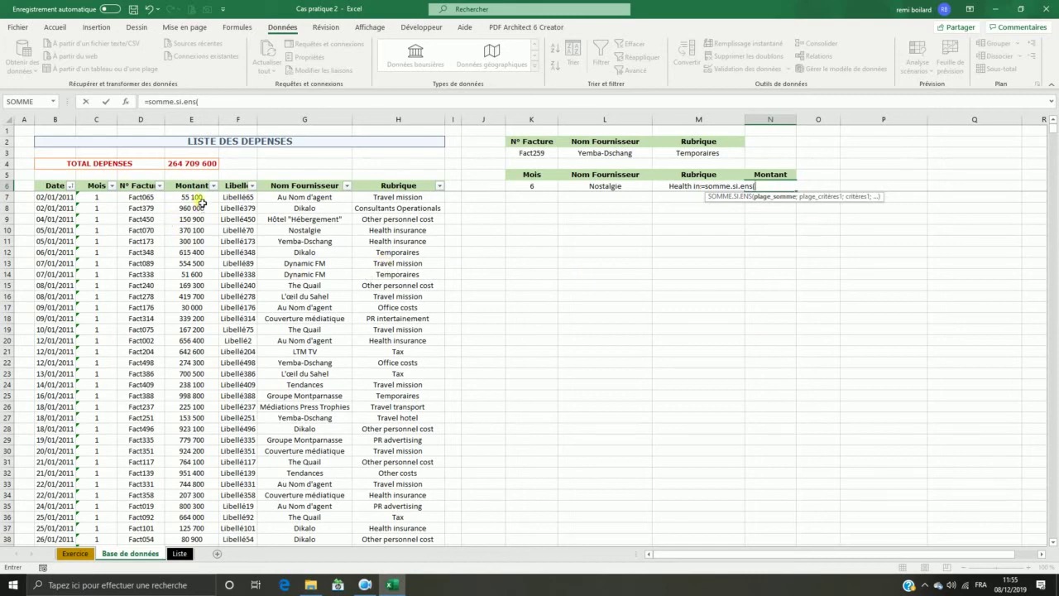
drag(202, 200, 192, 407)
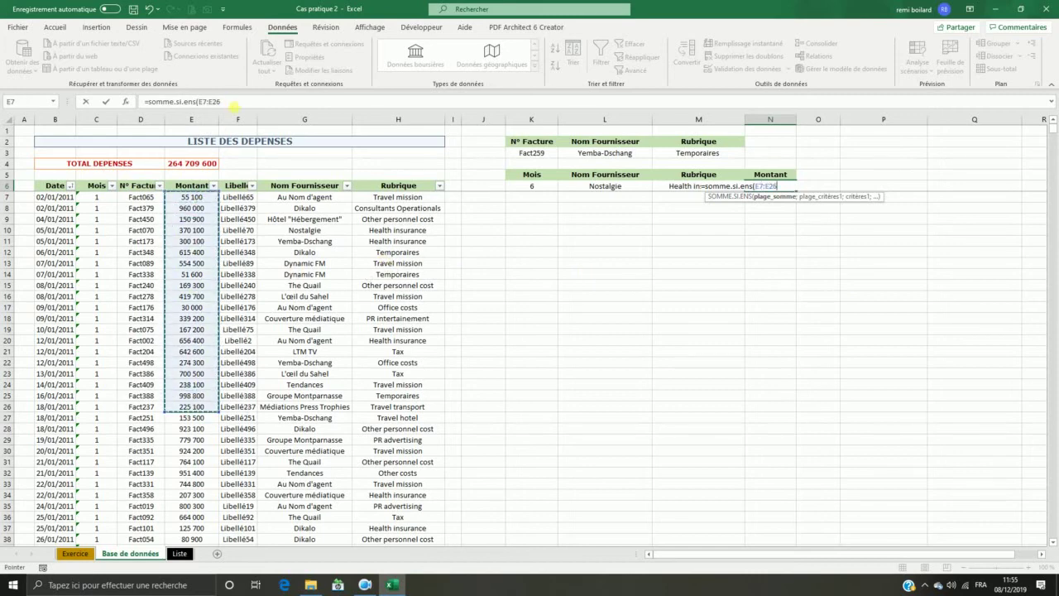
key(BackSpace)
key(BackSpace)
text(5000)
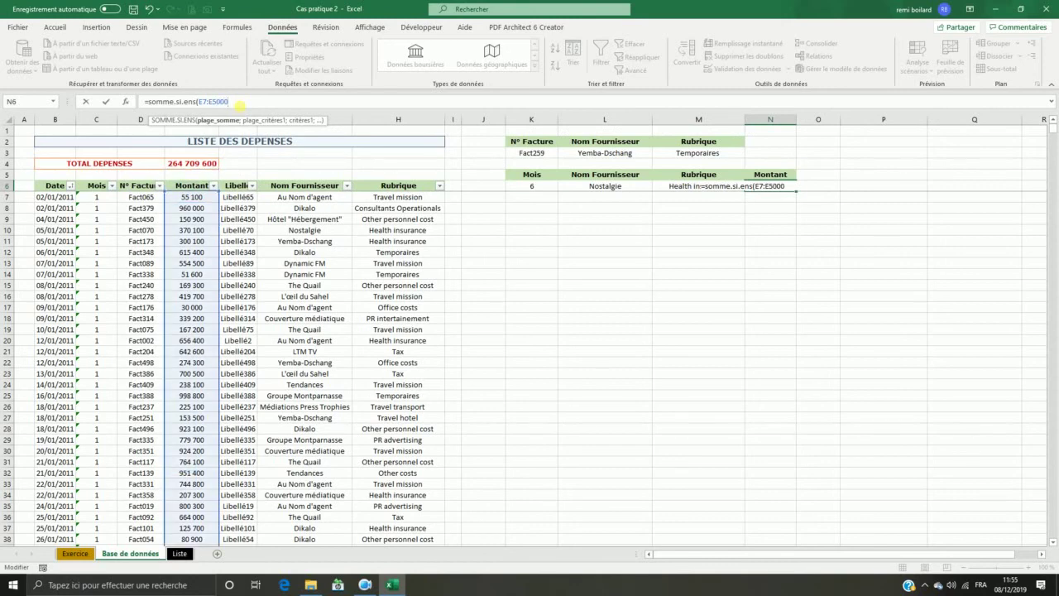
text(;)
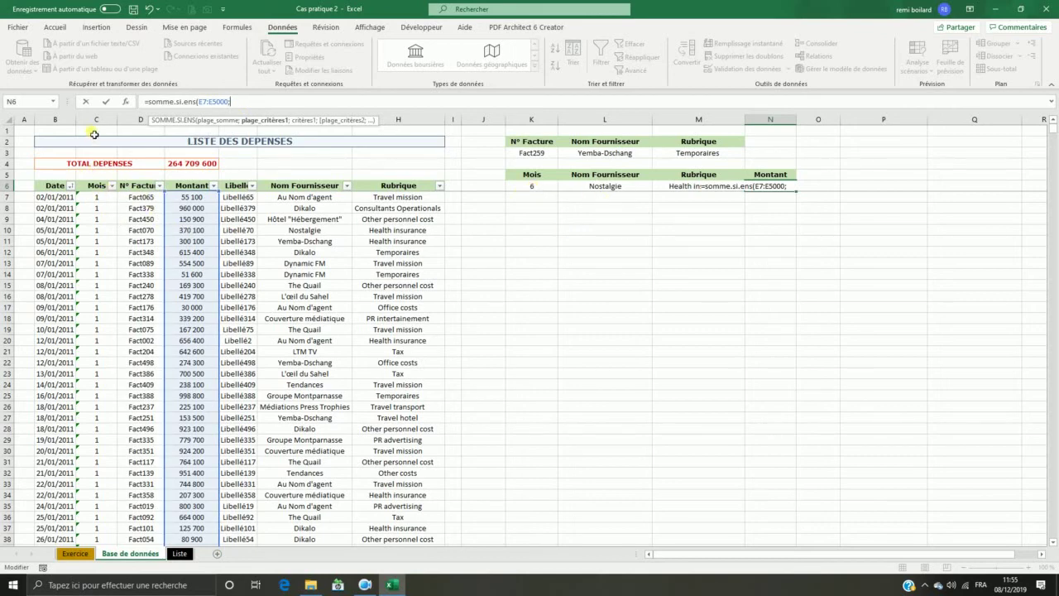
- Add the month criterion to the N6 formula, using range C7:C5000 matched against K6
drag(96, 196, 96, 406)
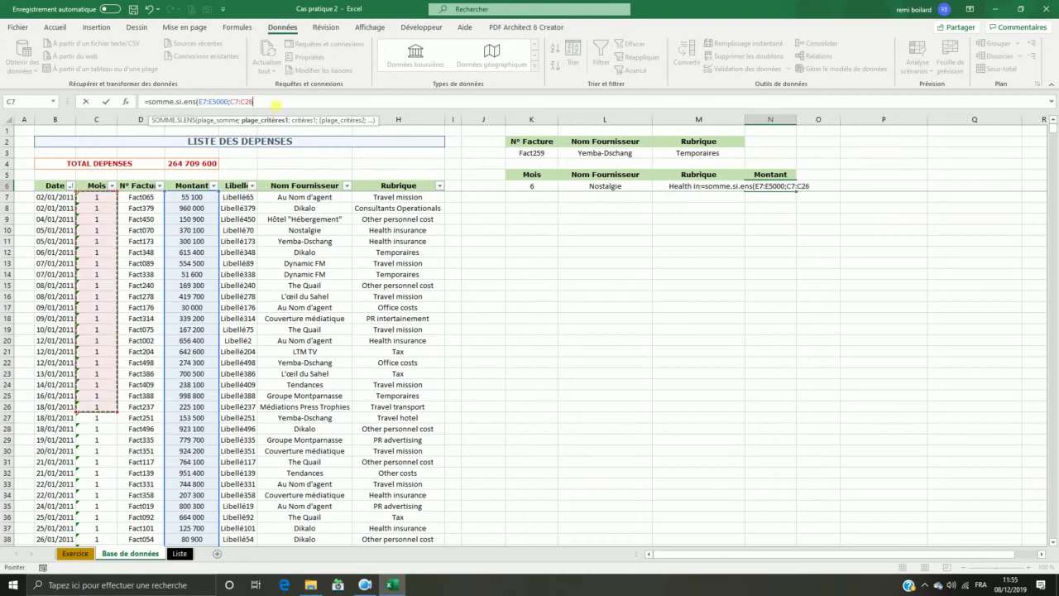
key(BackSpace)
key(BackSpace)
text(5000)
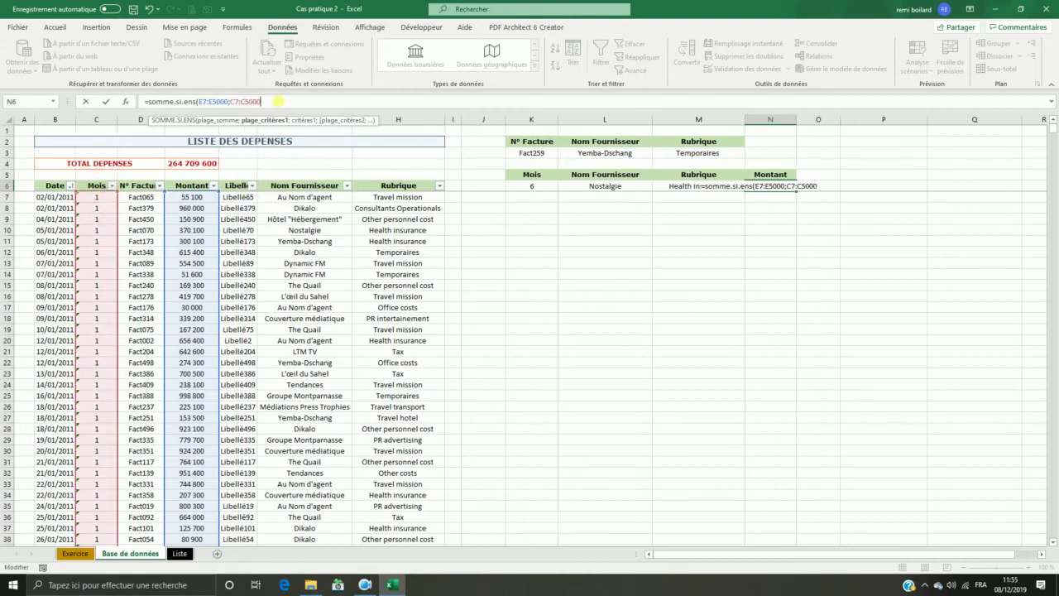
text(;)
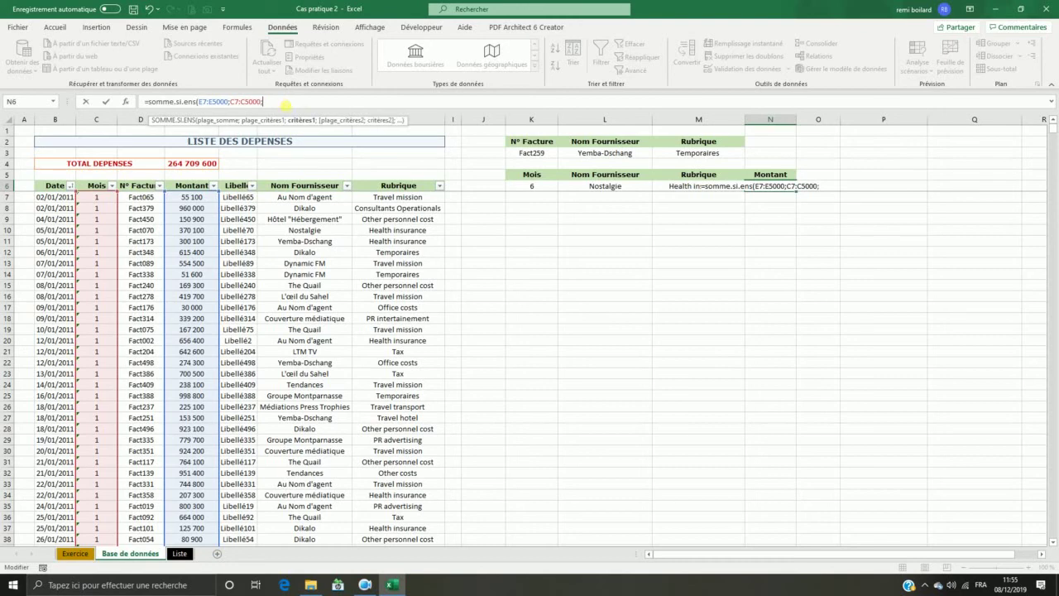
click(530, 186)
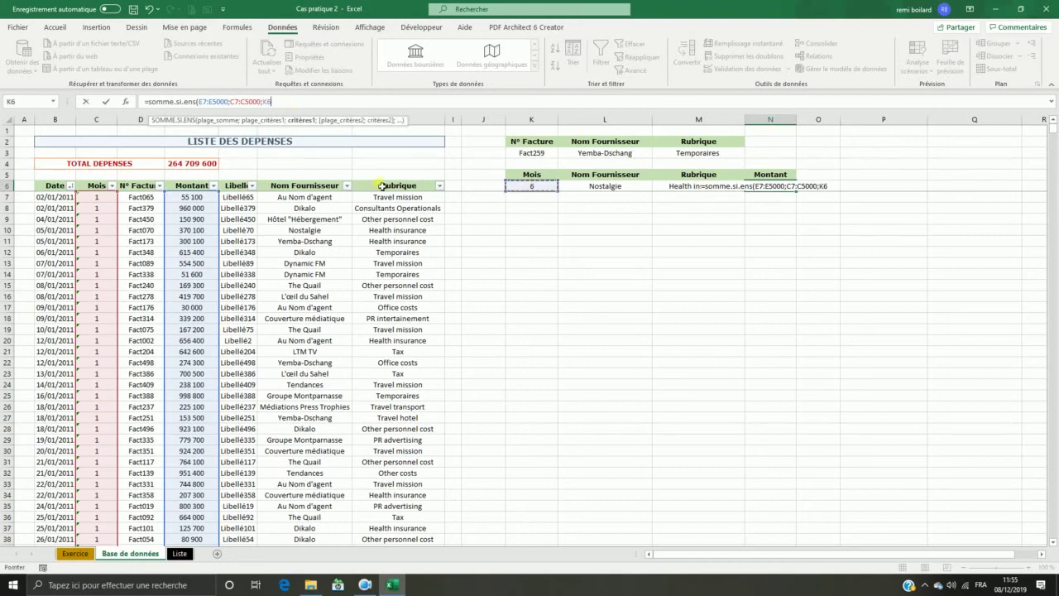
text(;)
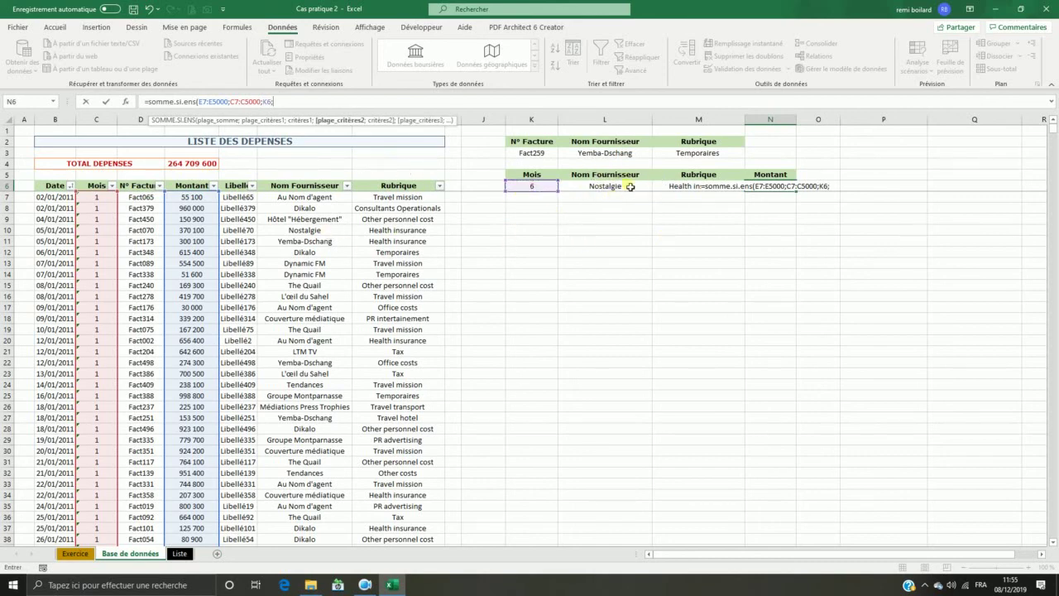
- Add the supplier criterion to the N6 formula, using range G7:G5000 matched against L6
drag(307, 199, 306, 439)
click(319, 102)
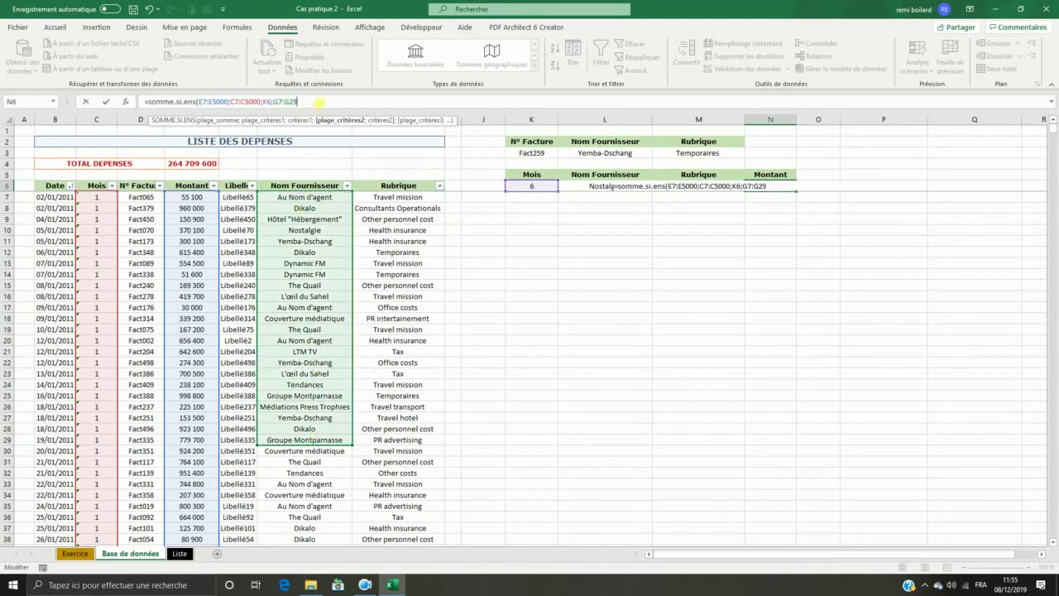
key(BackSpace)
key(BackSpace)
text(5000)
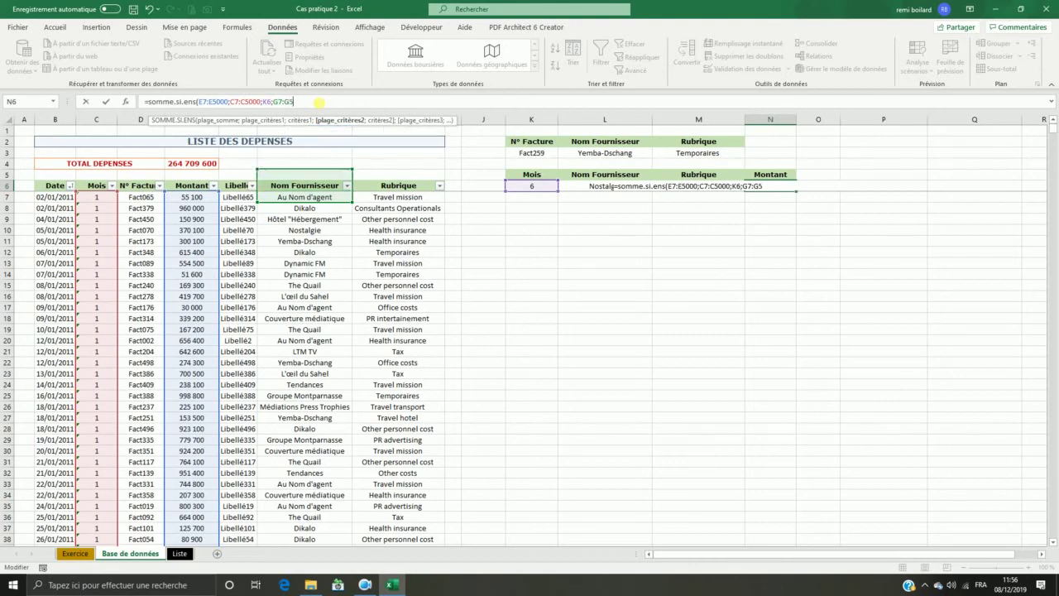
text(;)
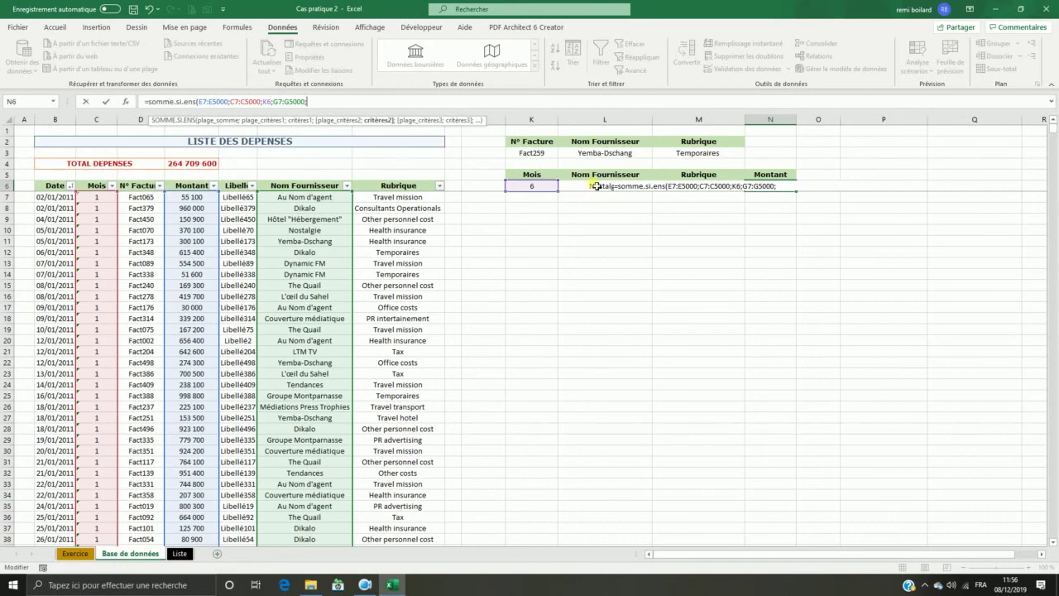
text(L6)
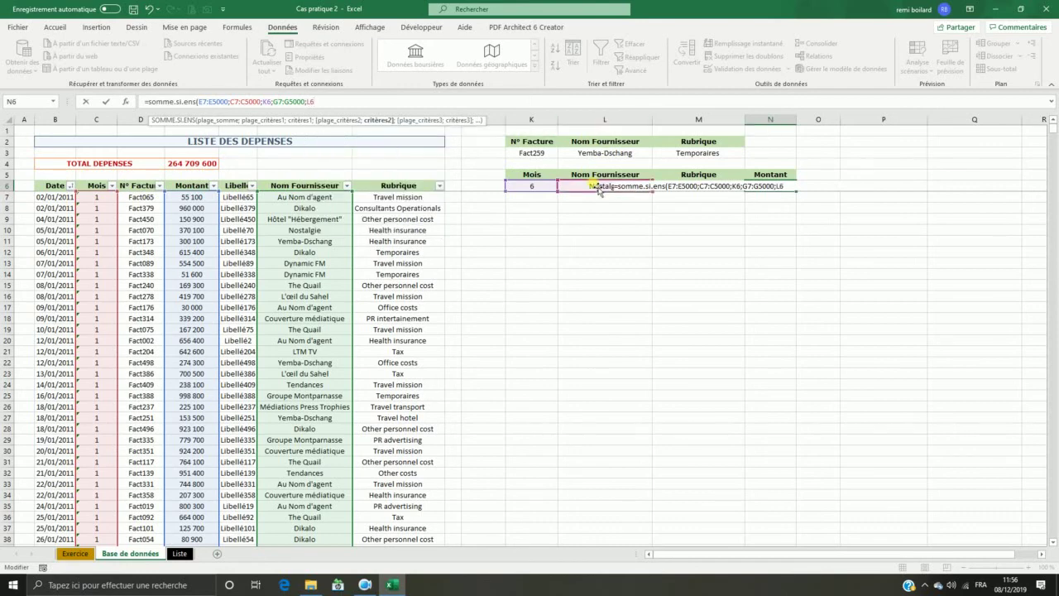
text(;)
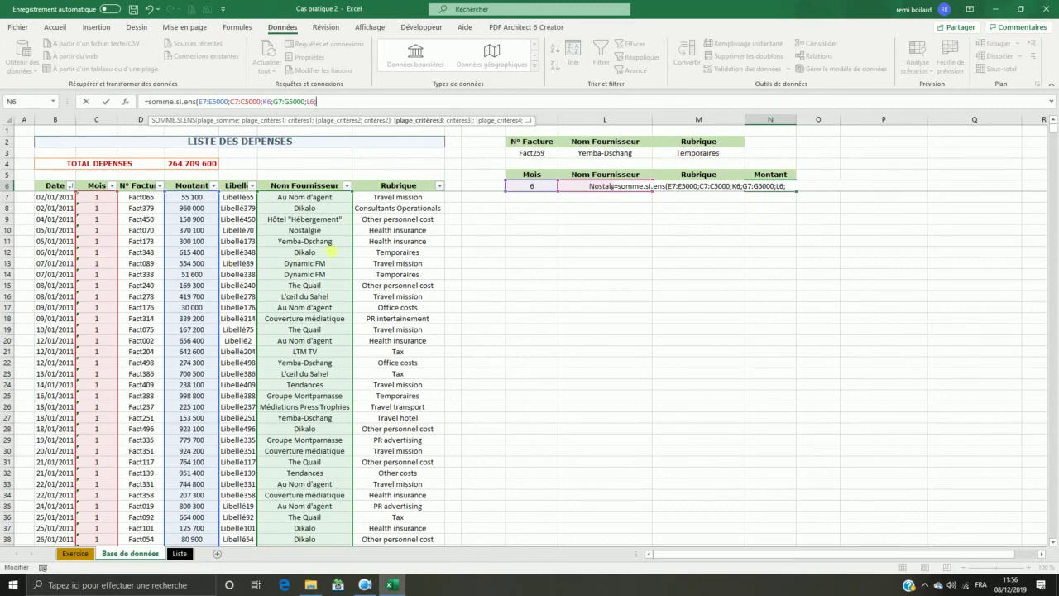
- Add the Rubrique criterion H7:H5000 matched against M6, then close and validate the N6 formula
drag(387, 199, 392, 456)
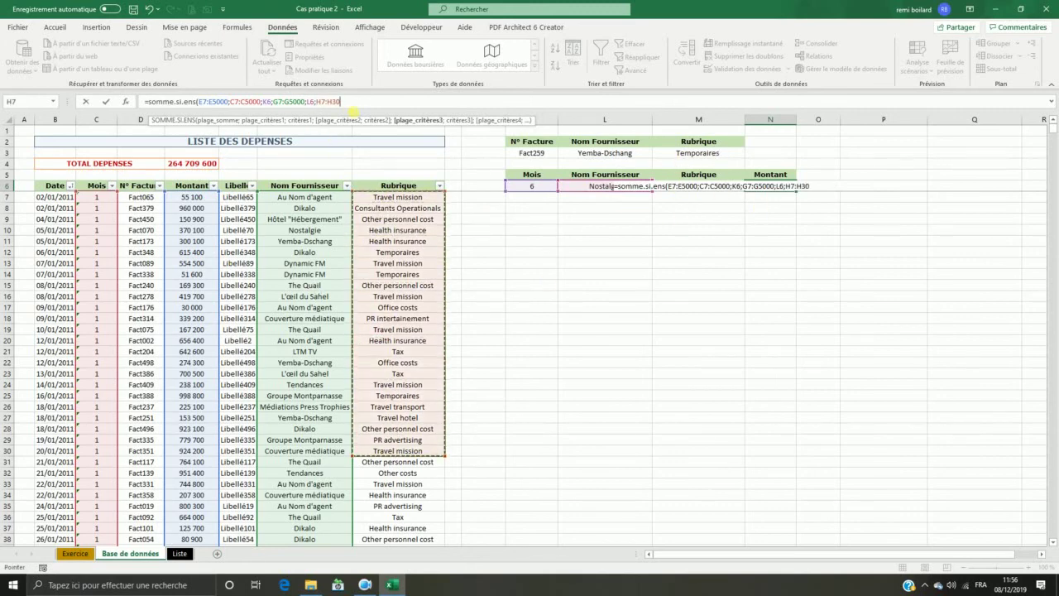
key(BackSpace)
key(BackSpace)
text(500)
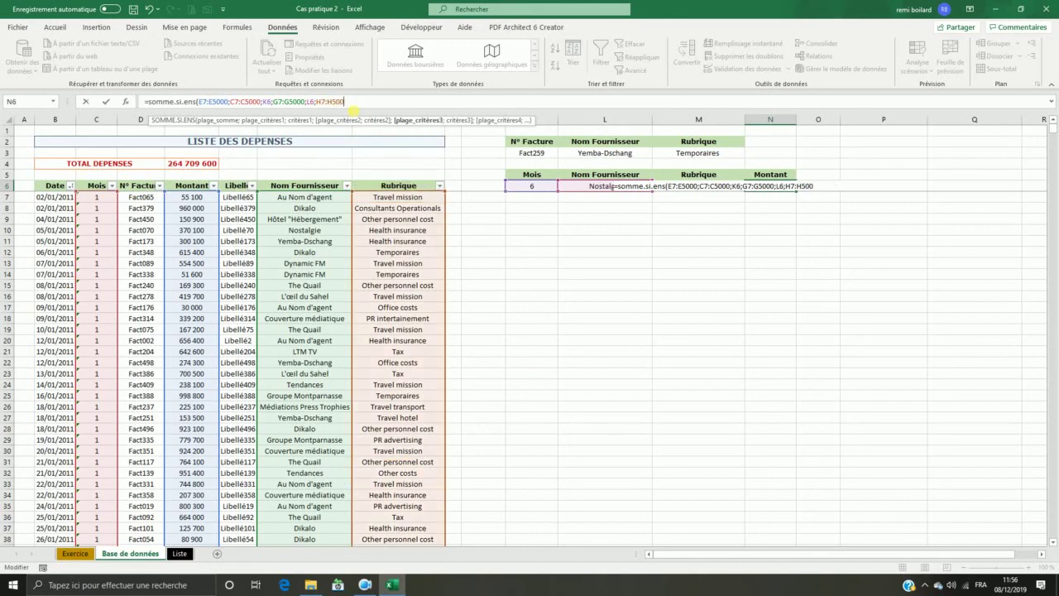
text(0;)
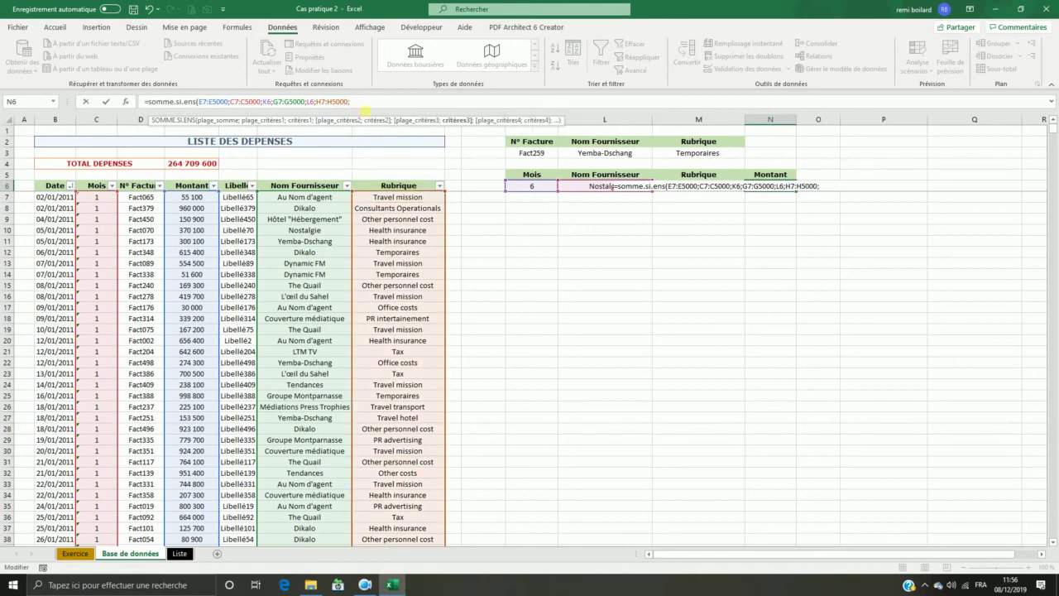
text(M)
click(690, 197)
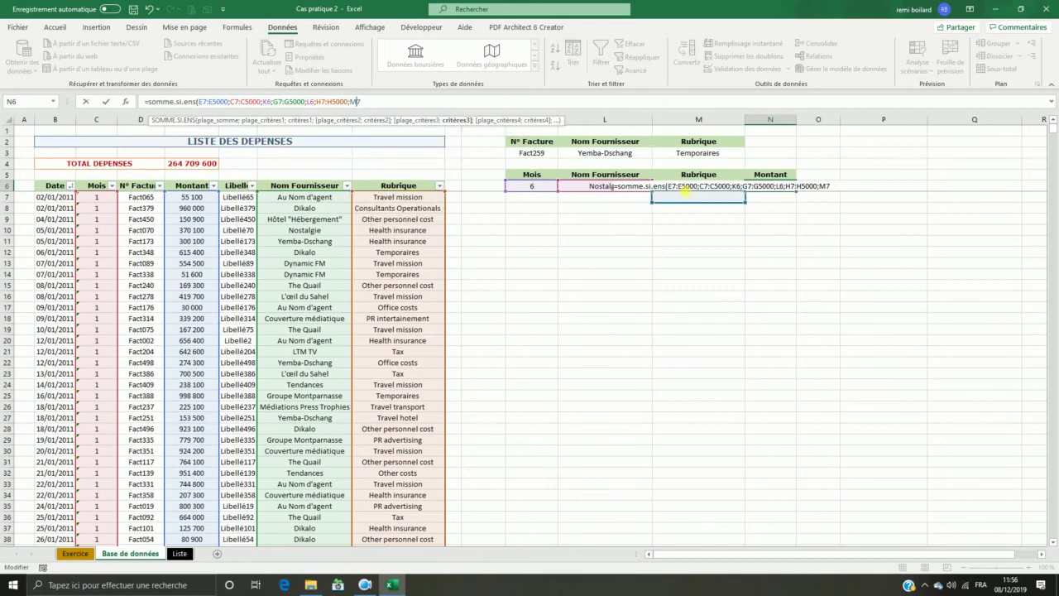
key(BackSpace)
text(6)
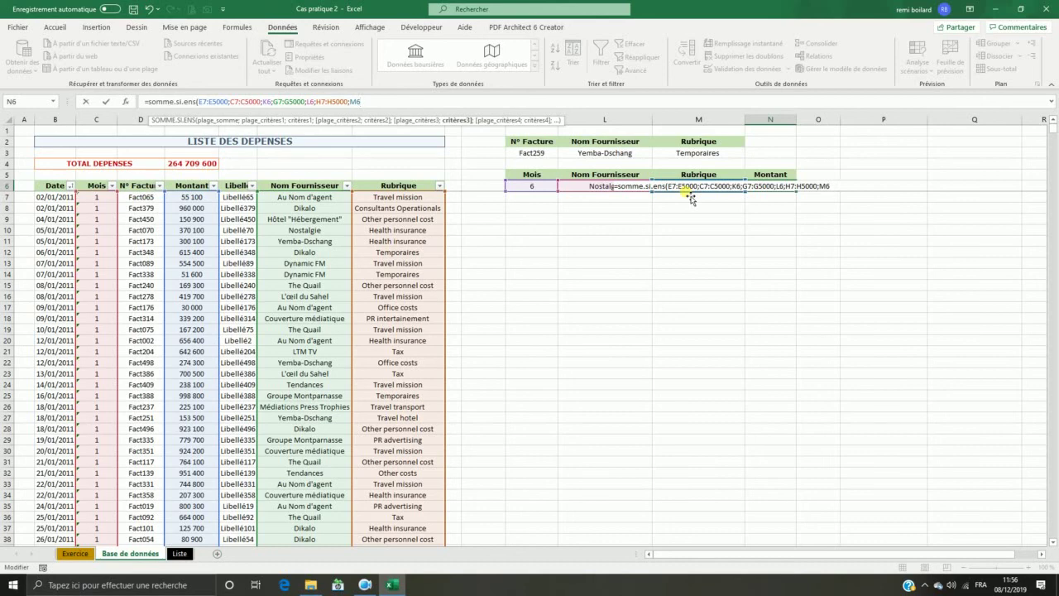
text())
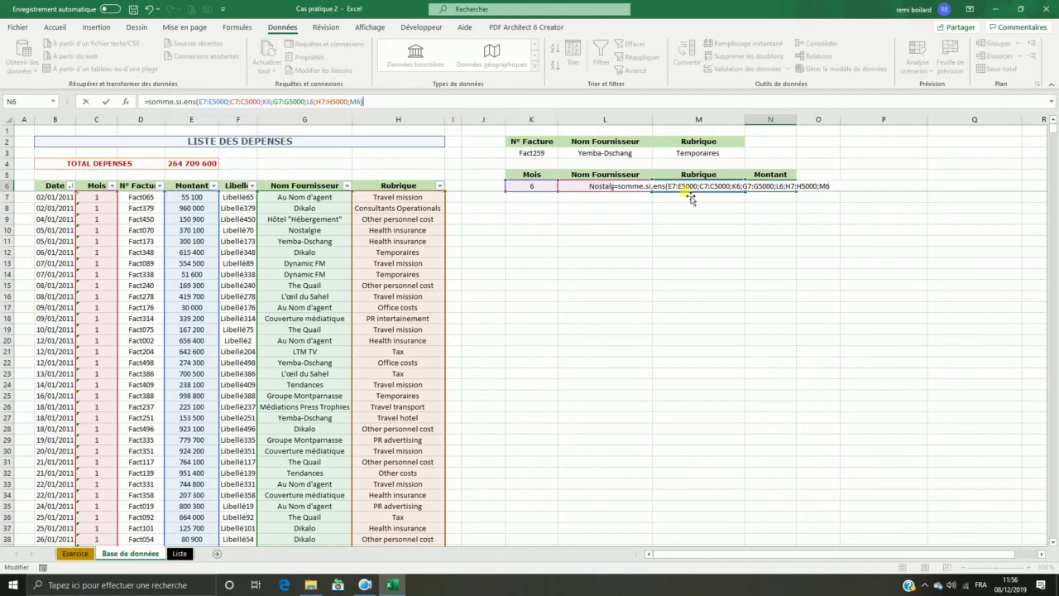
key(Return)
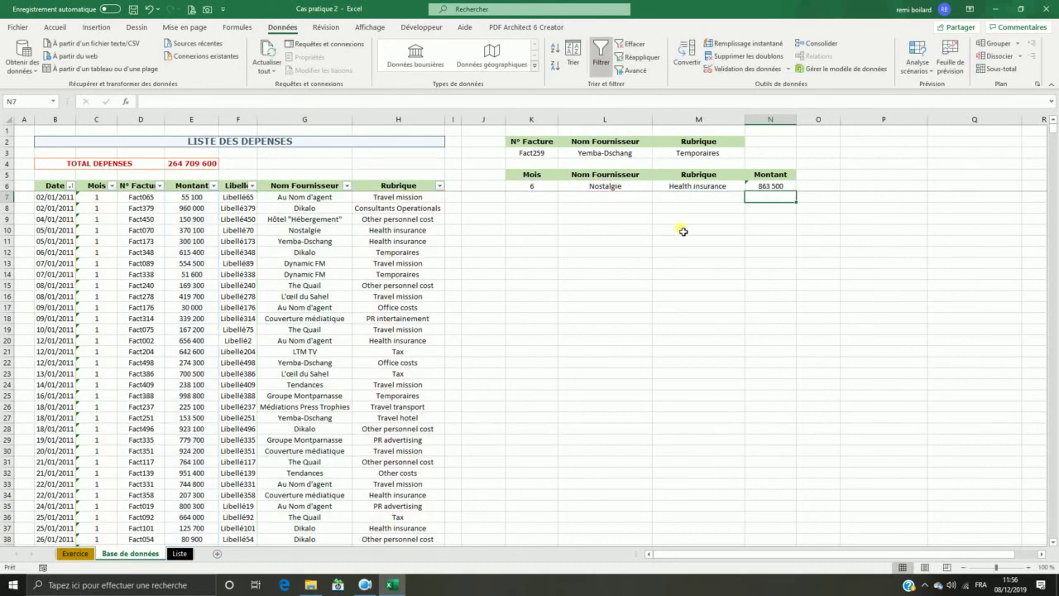
click(739, 274)
click(778, 190)
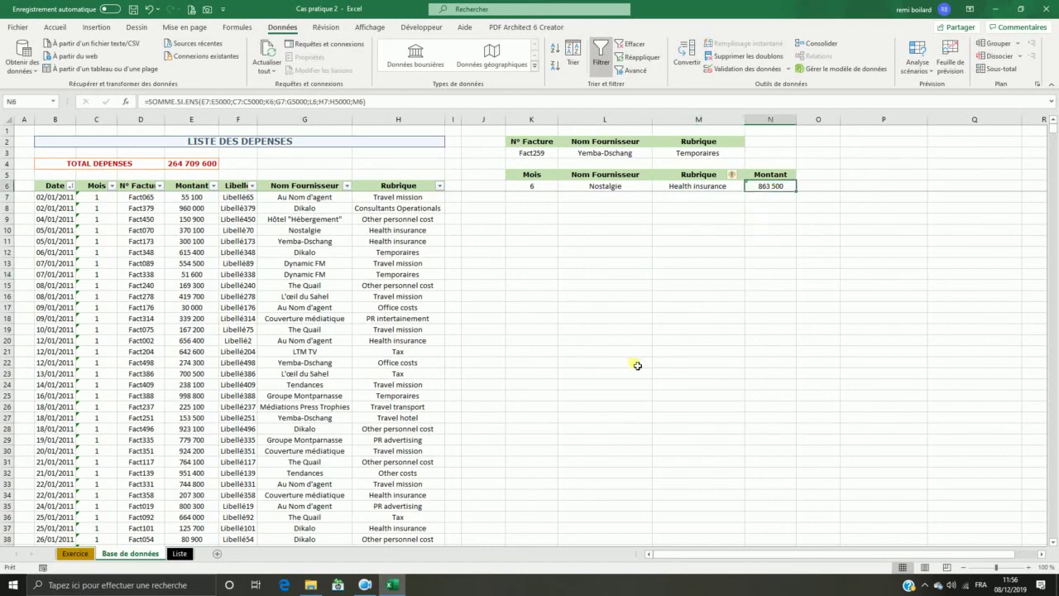
click(700, 232)
click(758, 189)
- Filter the Mois column of the expense list to show only month 6
click(112, 185)
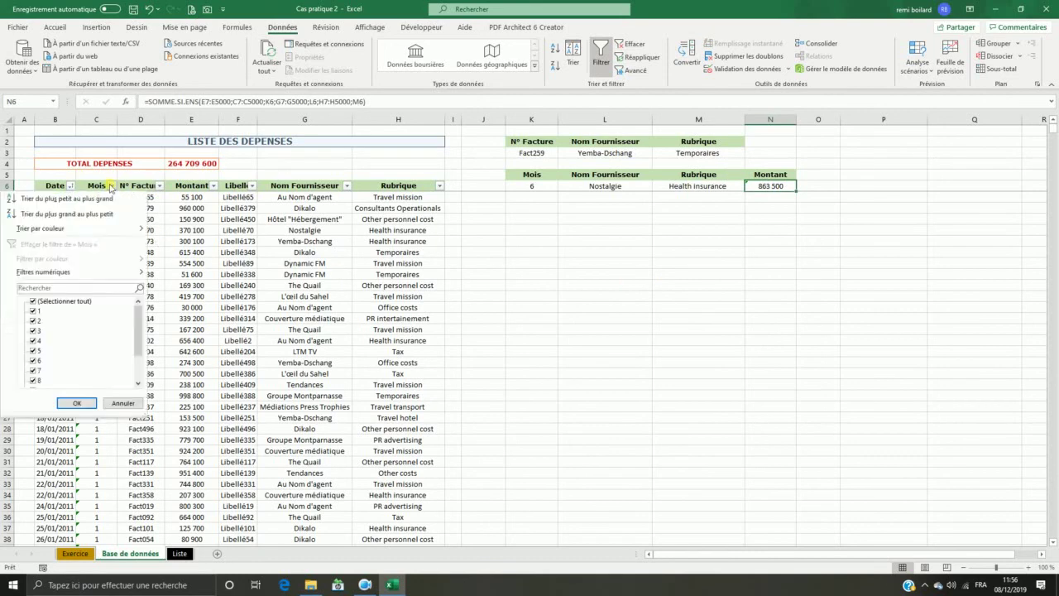
click(33, 302)
click(33, 361)
click(77, 403)
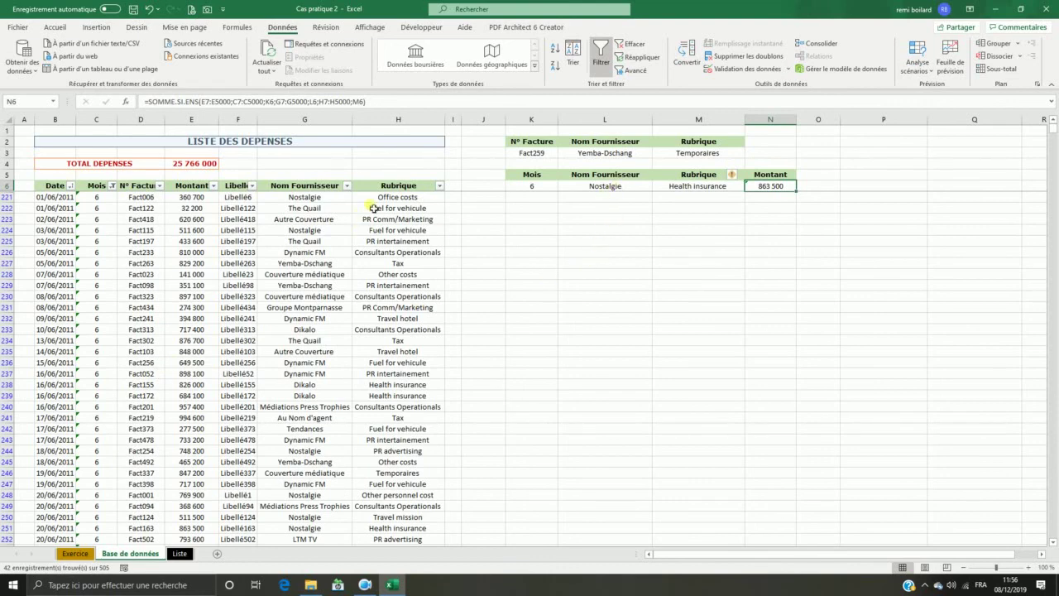
- Filter the Nom Fournisseur column to show only the supplier Nostalgie
click(347, 186)
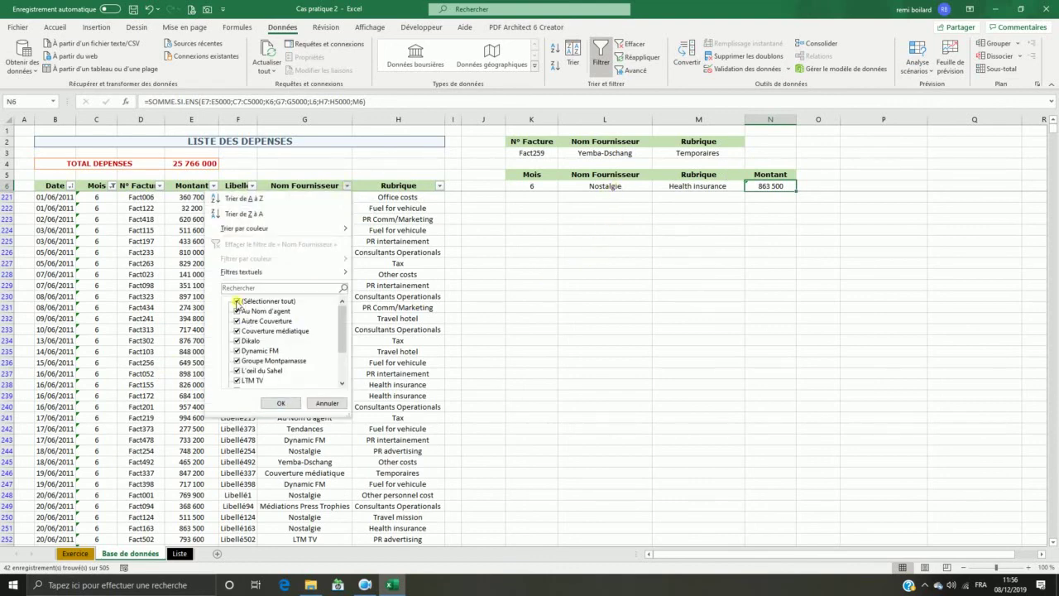
click(236, 302)
scroll(256, 356, down, 2)
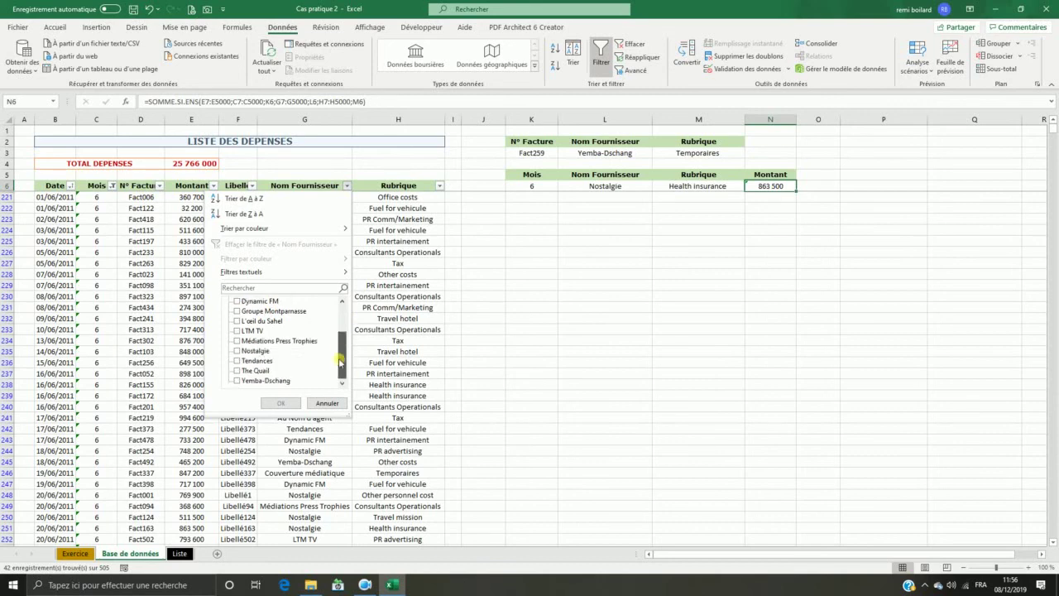
click(238, 351)
click(283, 403)
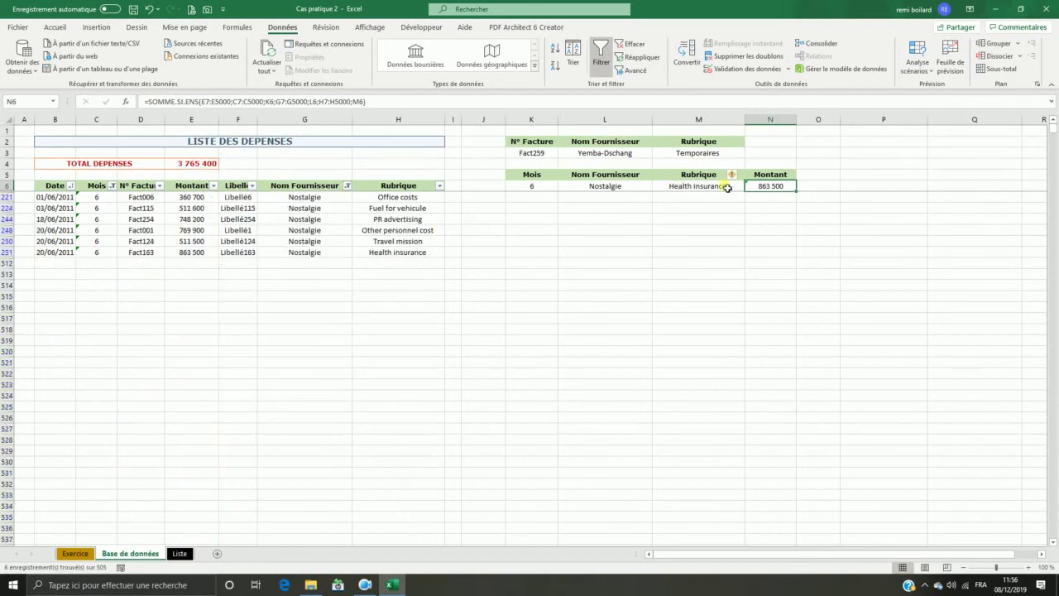
- Filter the Rubrique column to show only Health insurance and compare the expense total in E4 with the N6 amount
click(439, 186)
click(330, 301)
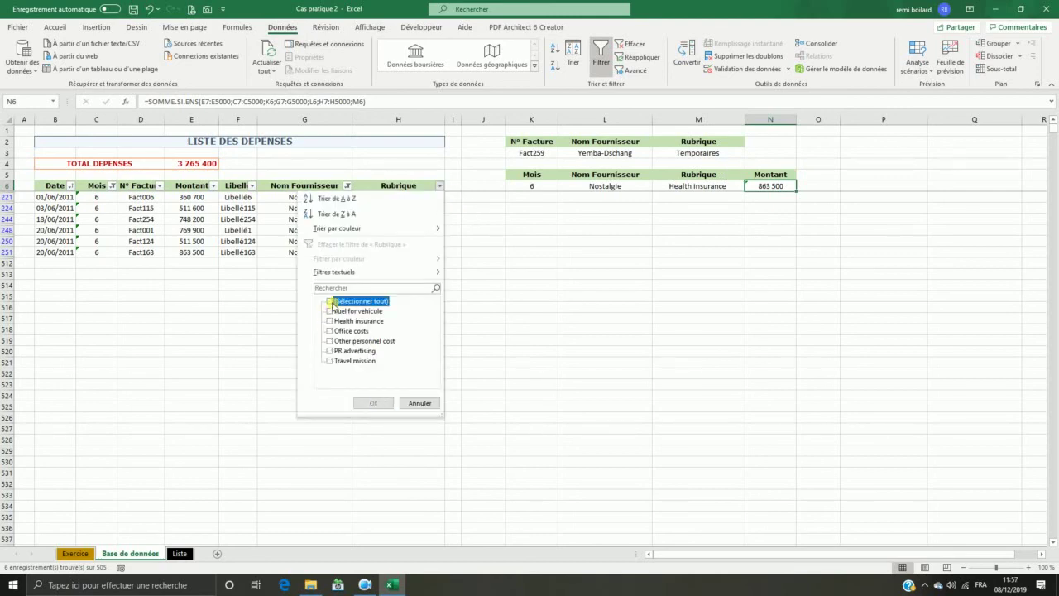
click(329, 321)
click(373, 403)
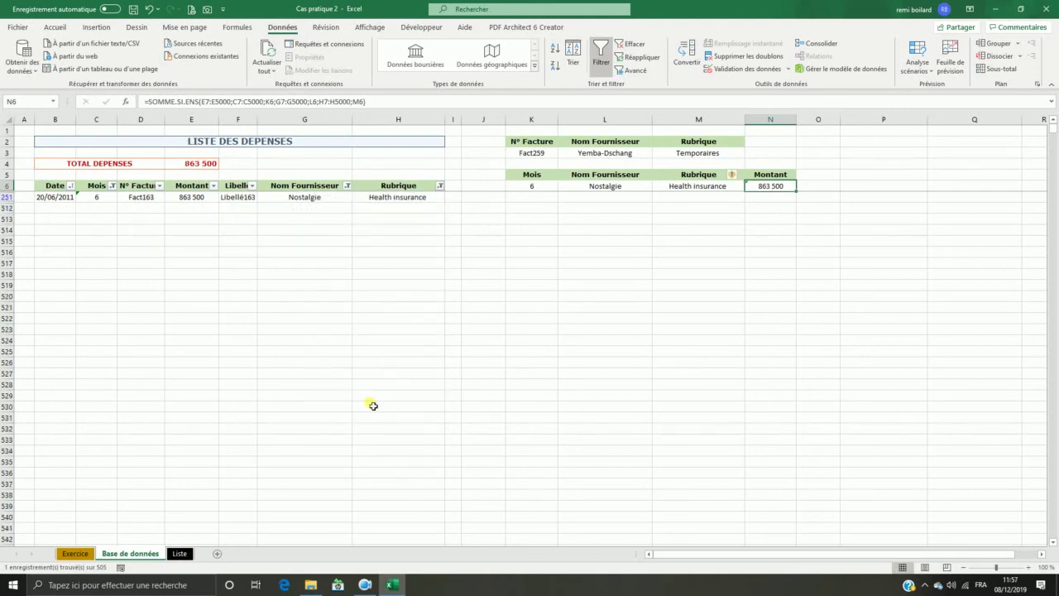
click(192, 164)
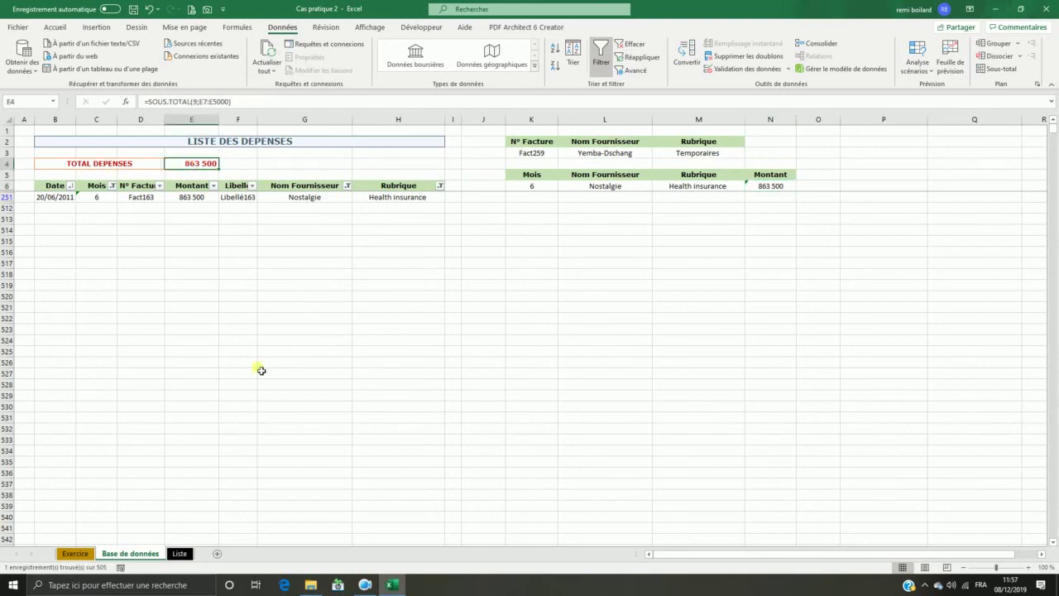
click(770, 185)
click(516, 262)
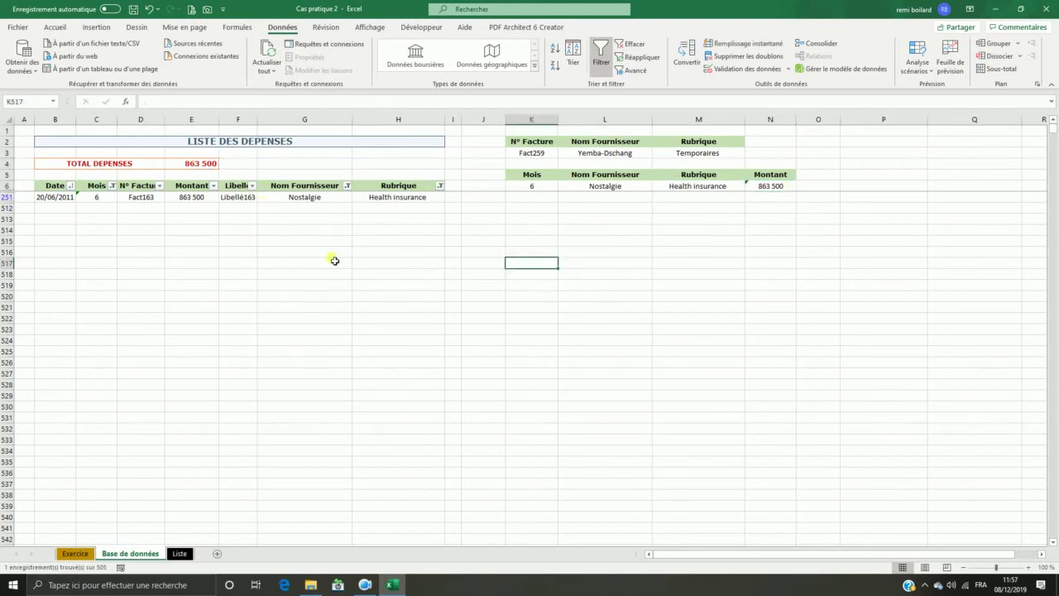
- Remove the Nom Fournisseur, Rubrique and Mois filters to restore the full expense list
click(349, 186)
click(238, 301)
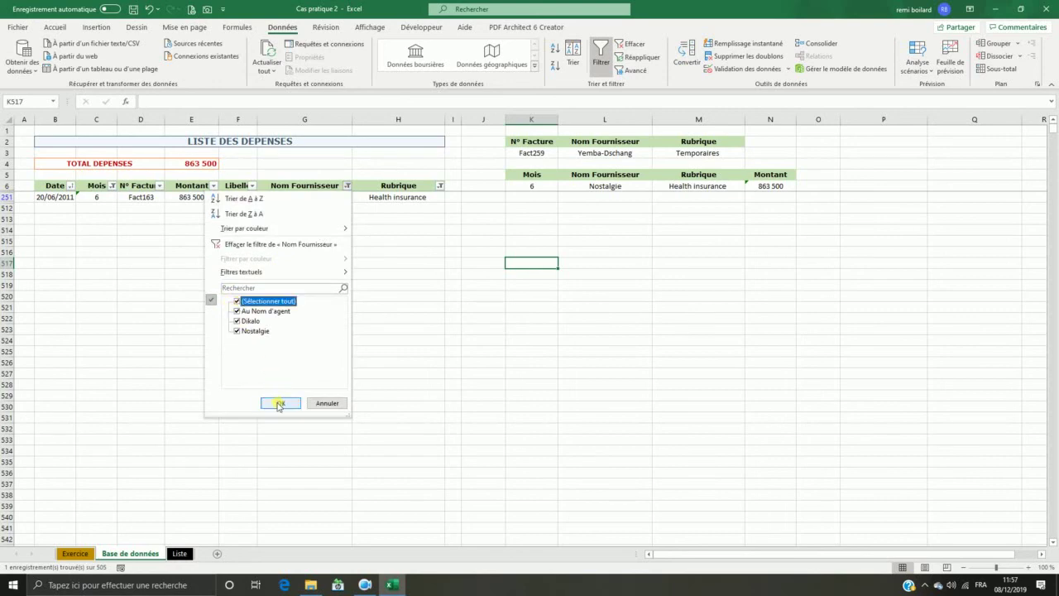
click(280, 403)
click(439, 185)
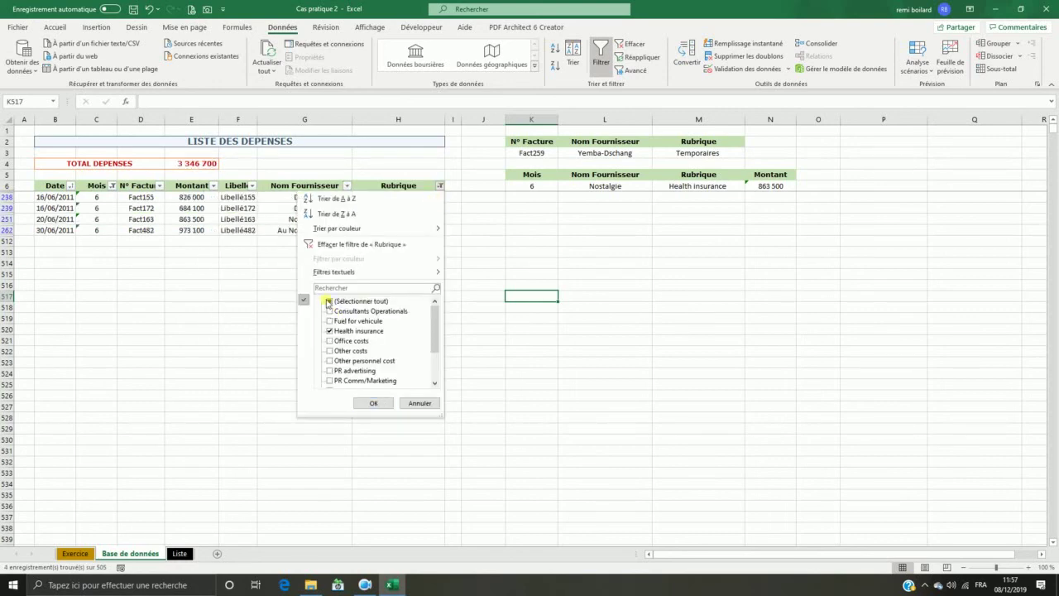
click(329, 301)
click(372, 403)
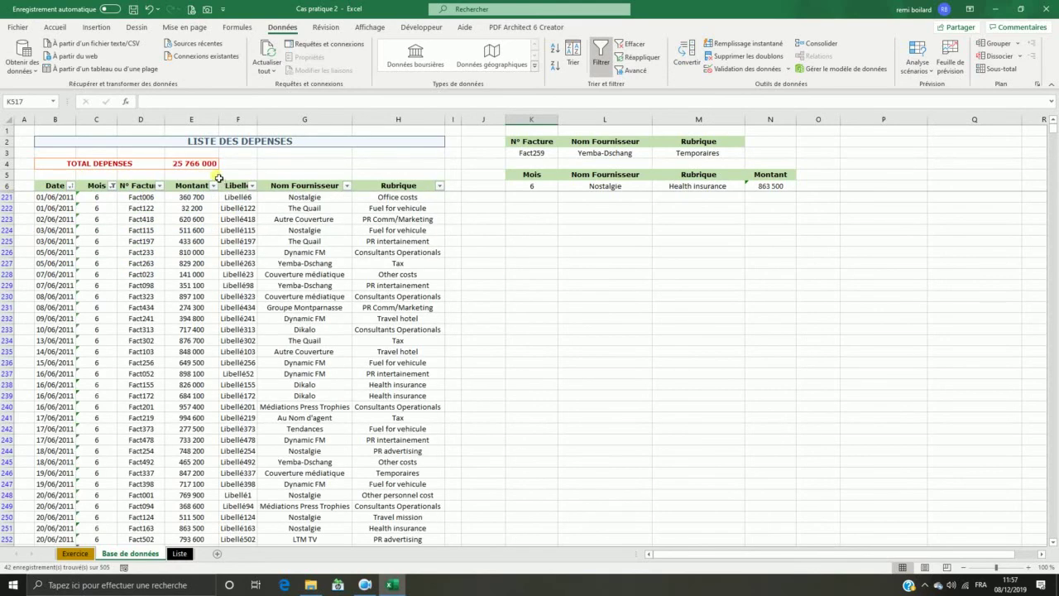
click(112, 185)
click(34, 301)
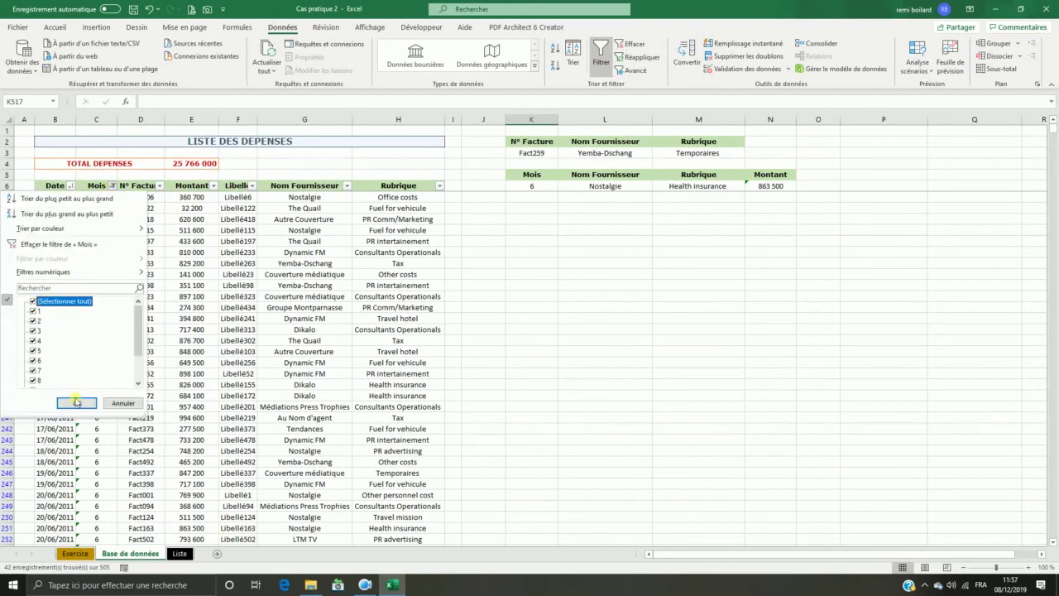
click(77, 402)
click(597, 284)
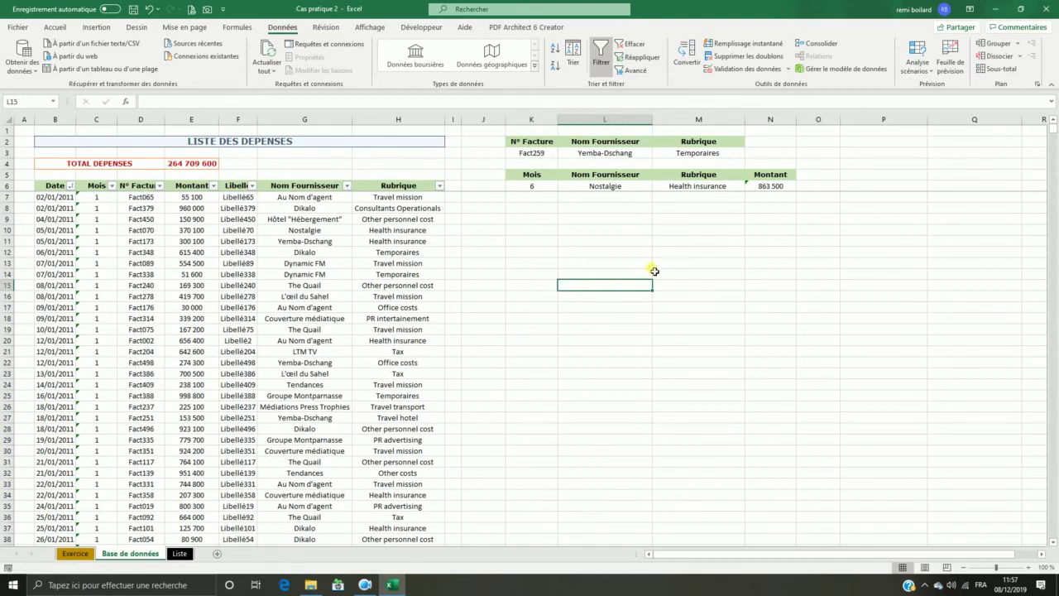
click(662, 244)
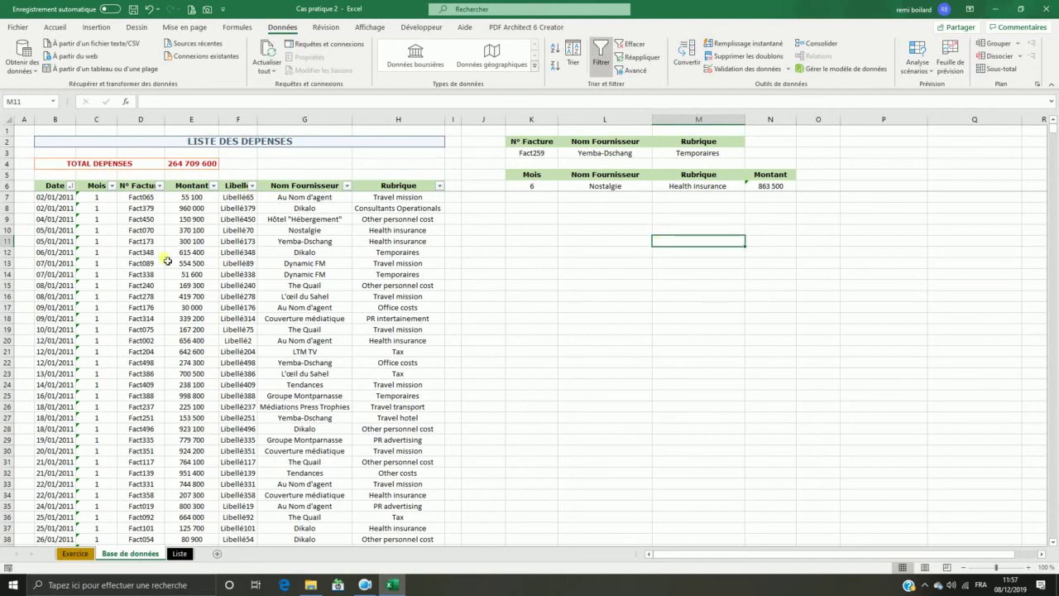
- Review the invoice numbers in the expense list, the reference lists on the Liste sheet, and the instructions on the Exercice sheet
drag(145, 212, 146, 307)
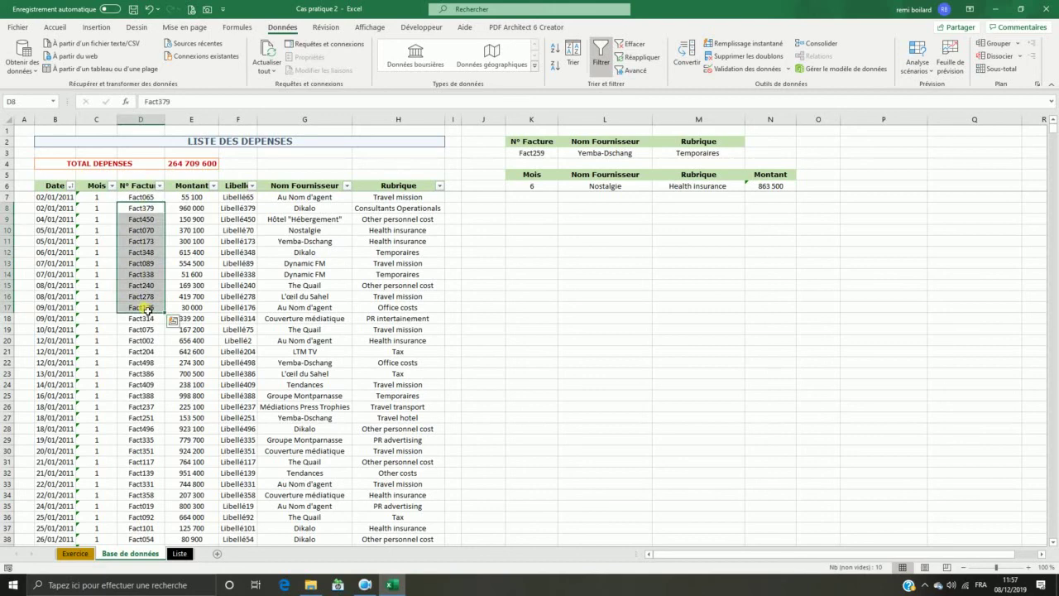
click(179, 553)
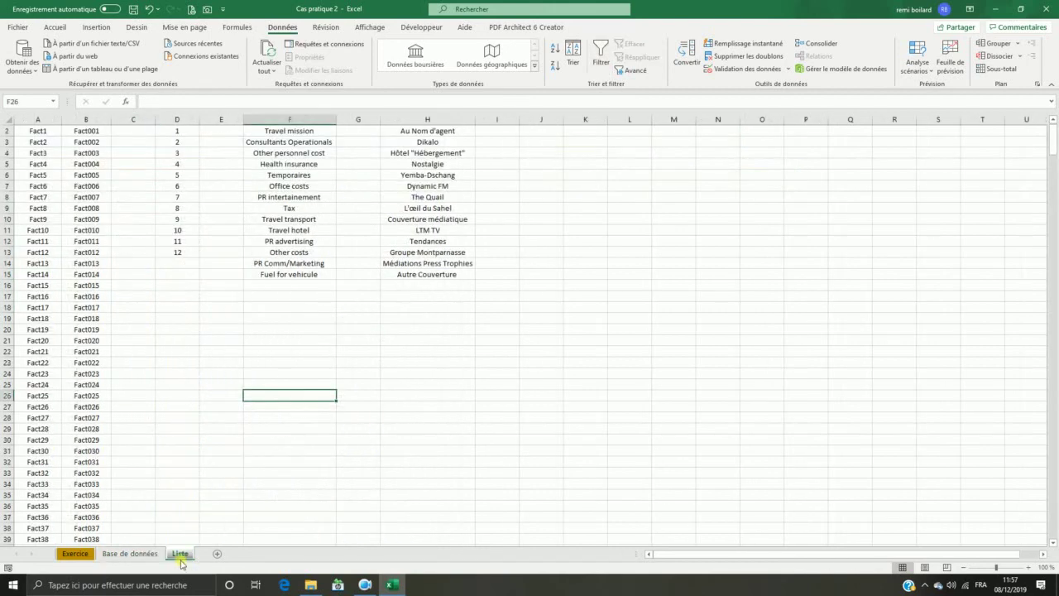
click(209, 370)
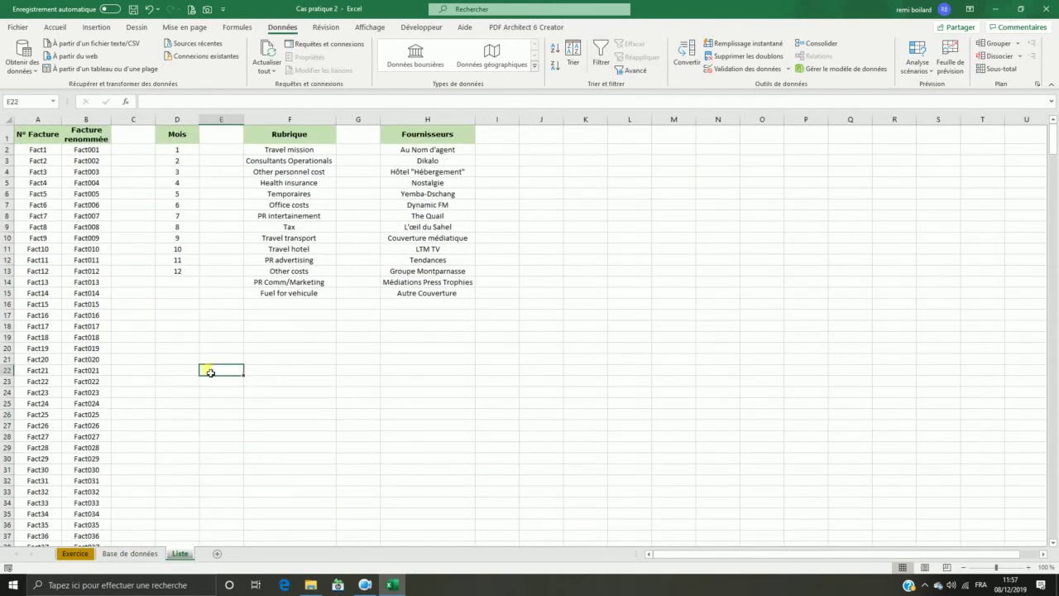
click(75, 552)
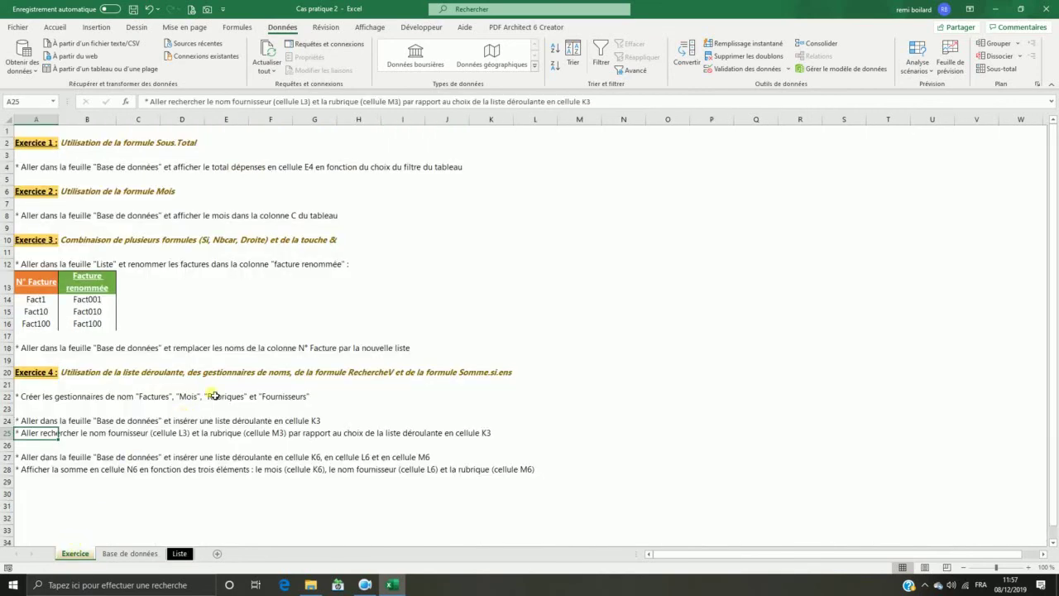
drag(415, 229, 415, 224)
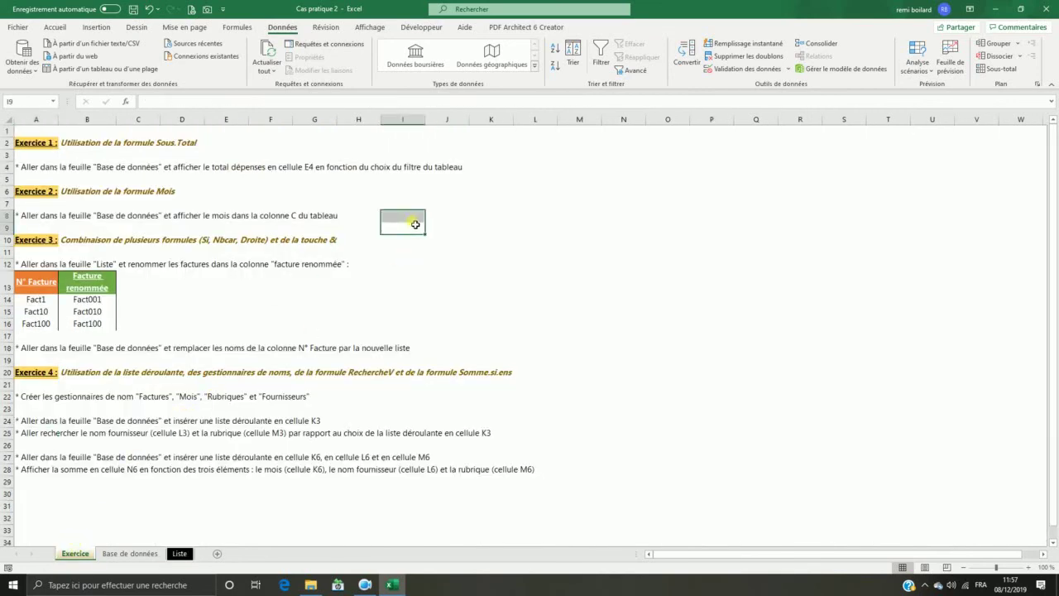
click(365, 584)
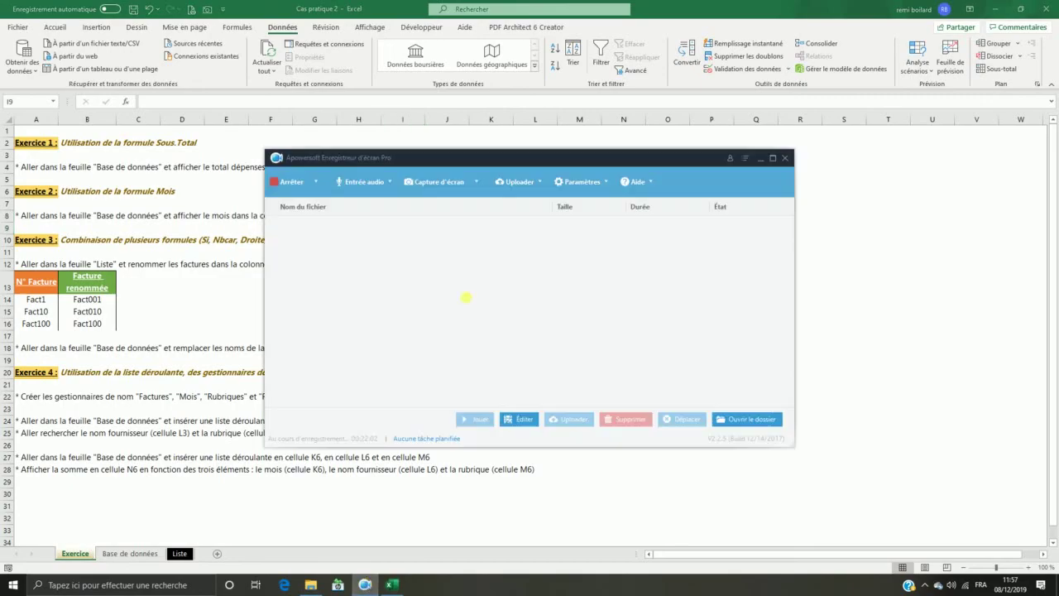